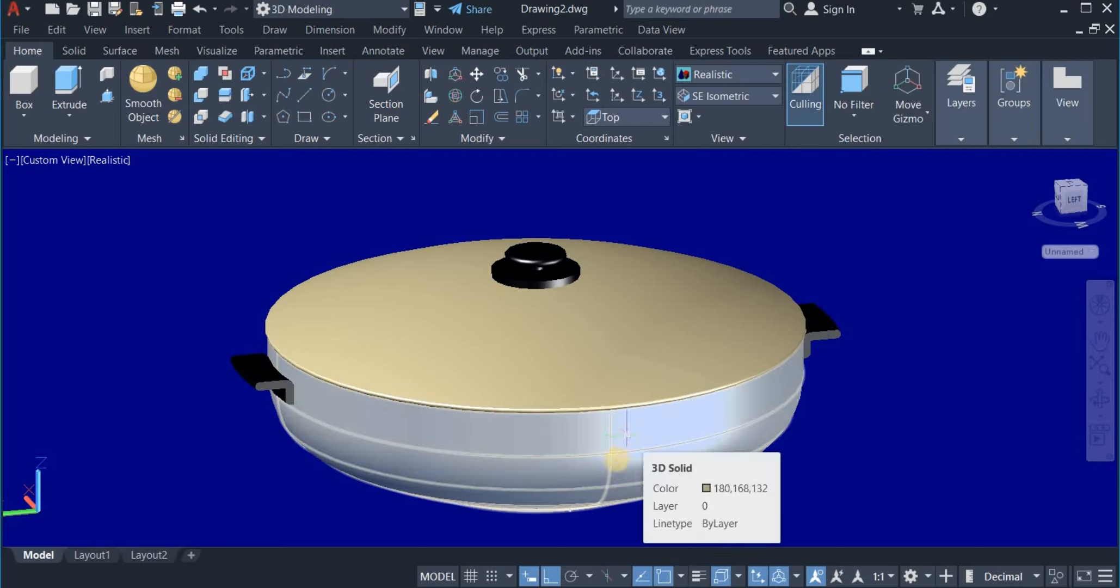
Hide the lid and its black knob, and orbit the model to view the inside of the pan
{"action": "left_click", "coordinate": [321, 413]}
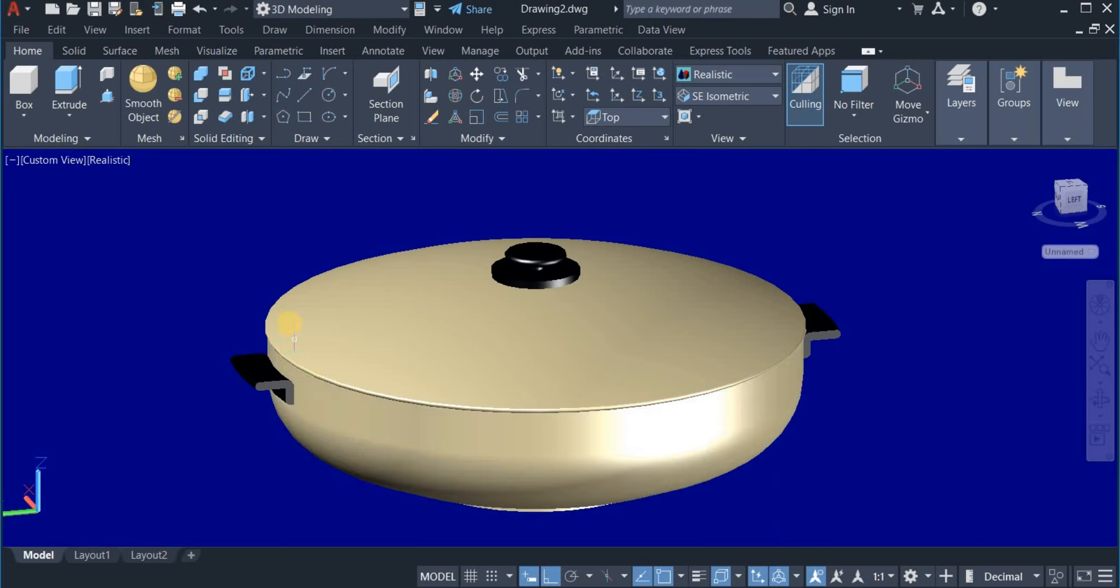
{"action": "left_click", "coordinate": [710, 404]}
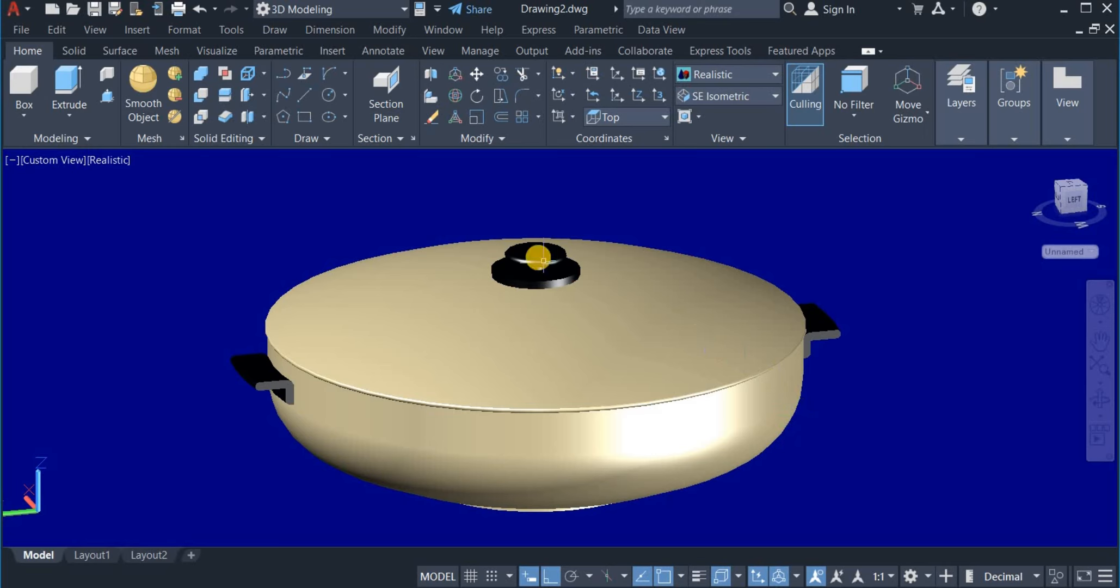
{"action": "left_click", "coordinate": [543, 260]}
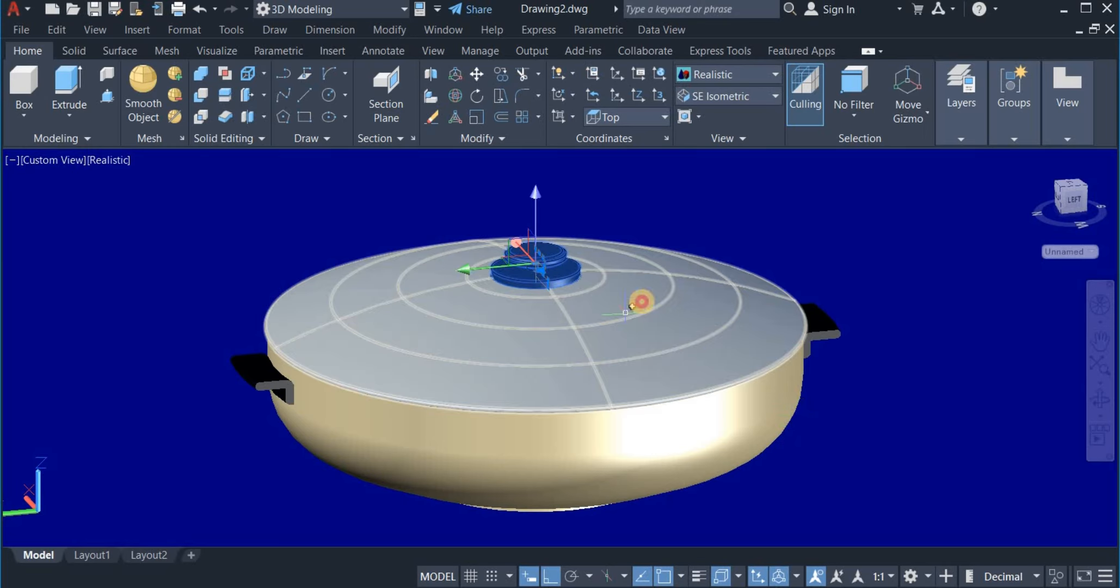
{"action": "left_click", "coordinate": [634, 305]}
{"action": "right_click", "coordinate": [732, 194]}
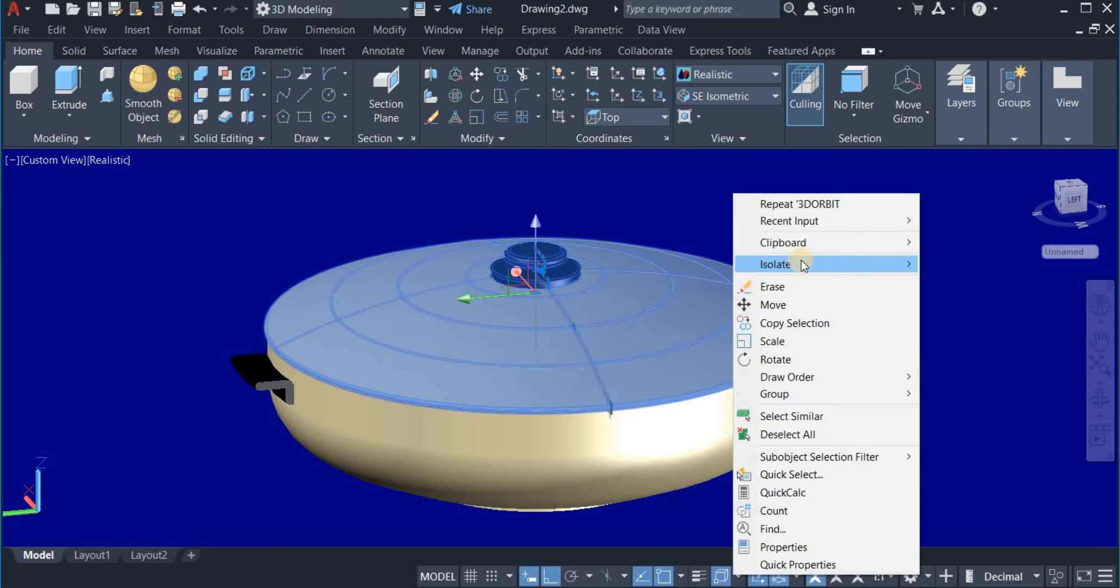
{"action": "mouse_move", "coordinate": [802, 265]}
{"action": "left_click", "coordinate": [979, 282]}
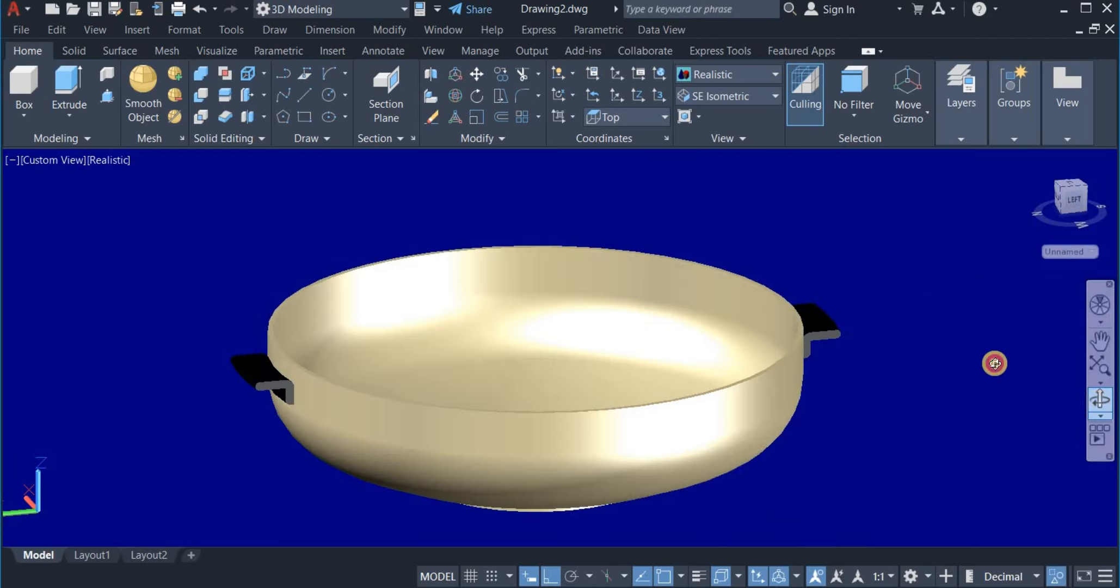
{"action": "left_click_drag", "start_coordinate": [995, 363], "coordinate": [817, 240]}
{"action": "right_click", "coordinate": [820, 248]}
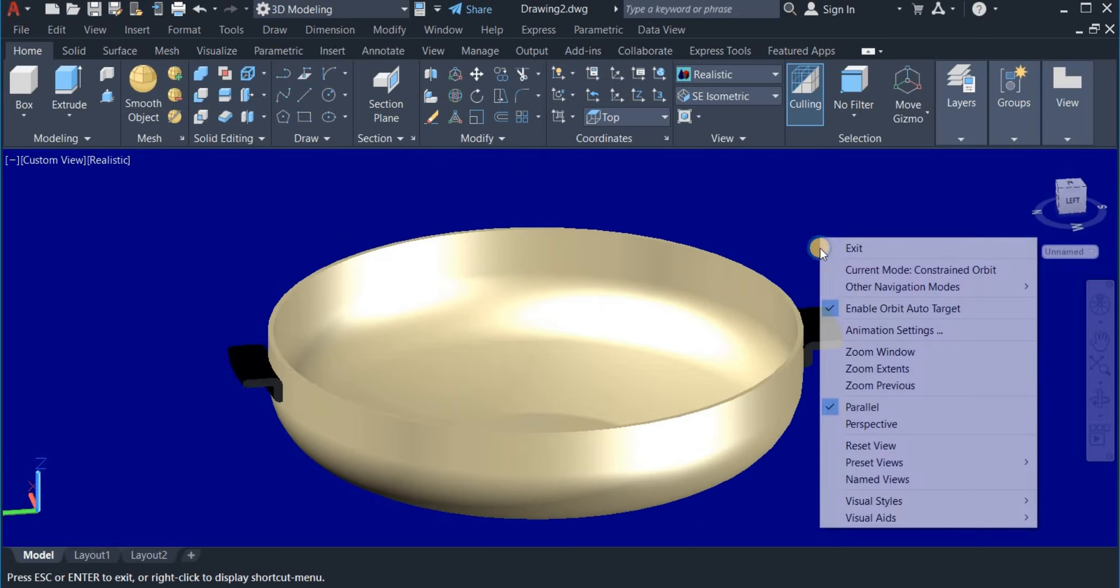
{"action": "left_click", "coordinate": [850, 246]}
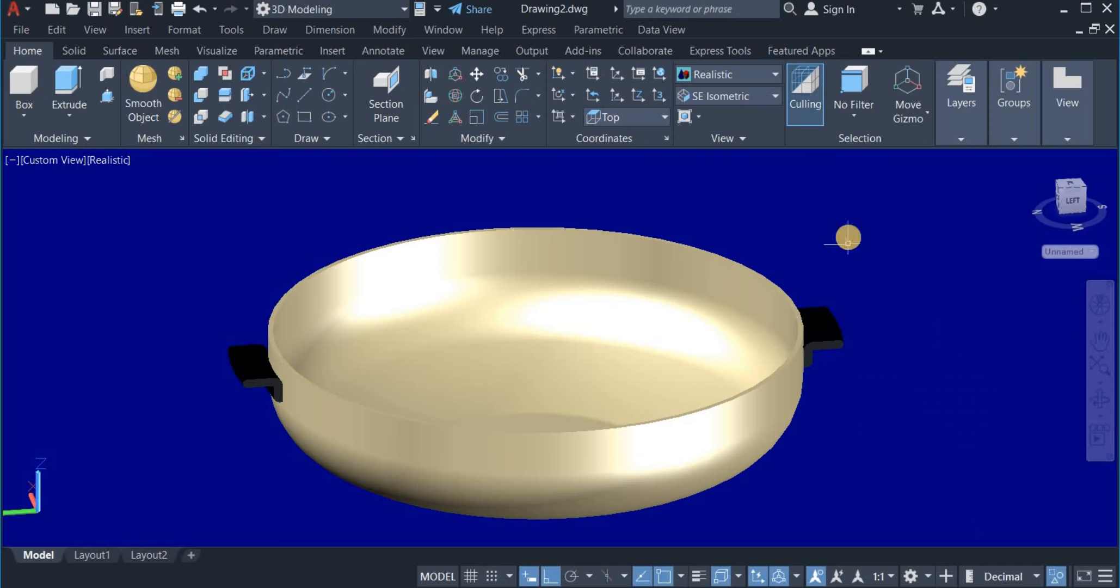
End the object isolation to bring back the lid and knob, and view the complete pan
{"action": "right_click", "coordinate": [848, 243]}
{"action": "mouse_move", "coordinate": [947, 306]}
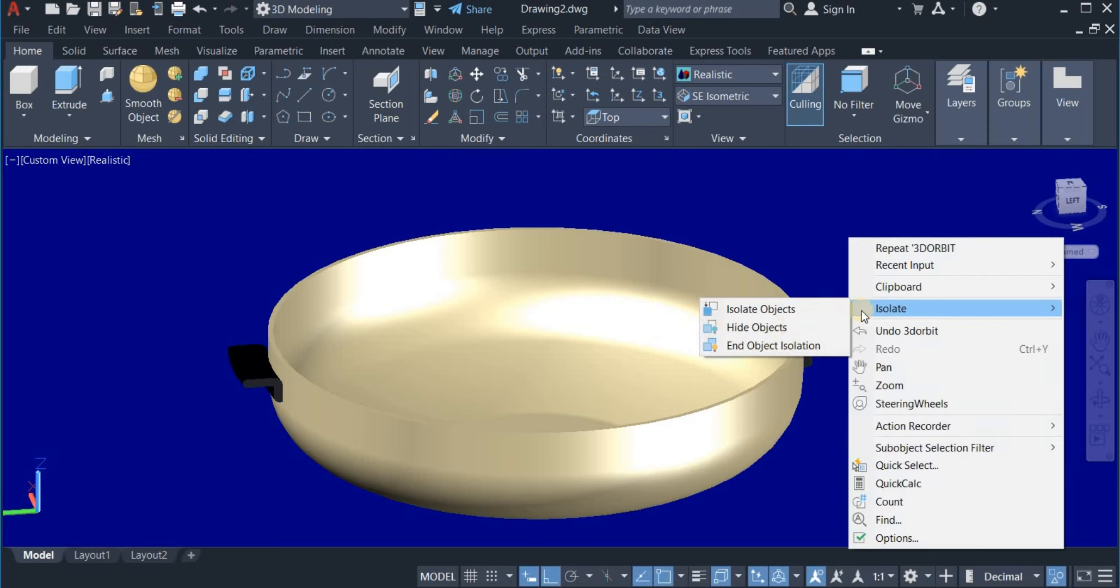
{"action": "left_click", "coordinate": [783, 343]}
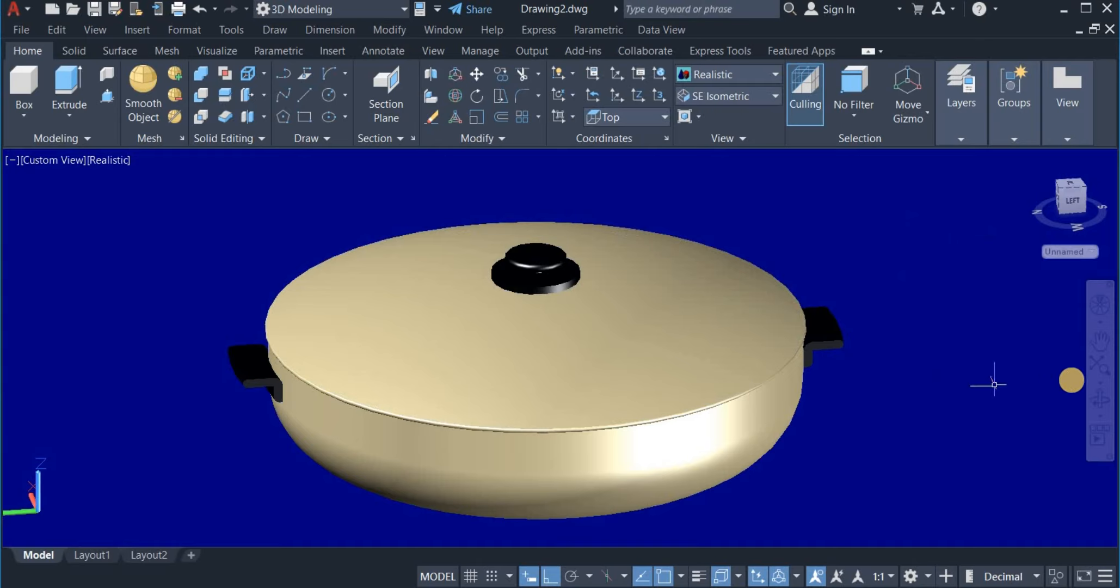
{"action": "left_click_drag", "start_coordinate": [951, 422], "coordinate": [881, 412]}
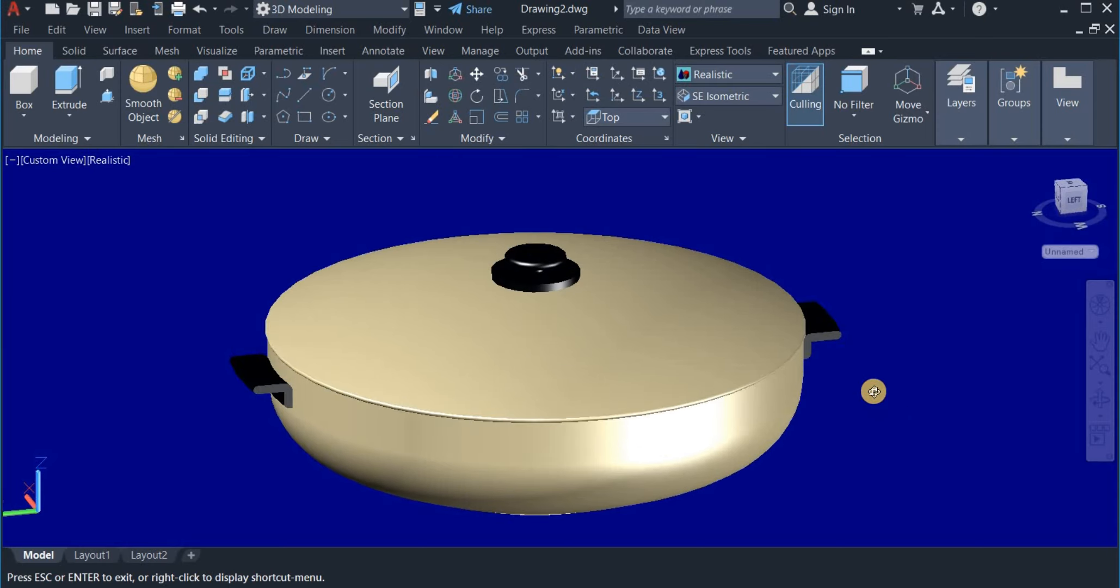
{"action": "right_click", "coordinate": [873, 391]}
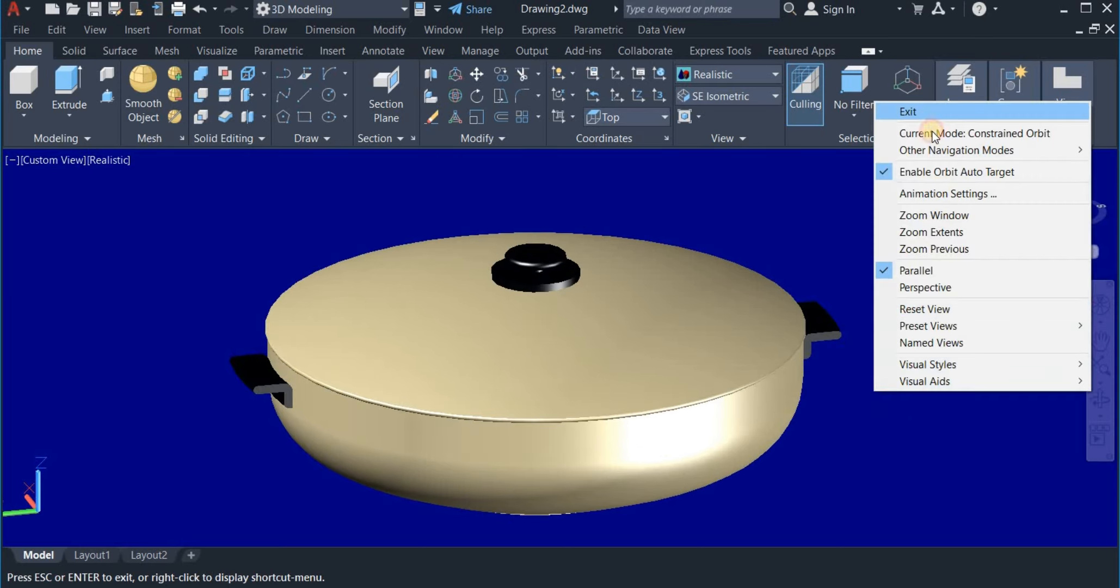
{"action": "left_click", "coordinate": [928, 112]}
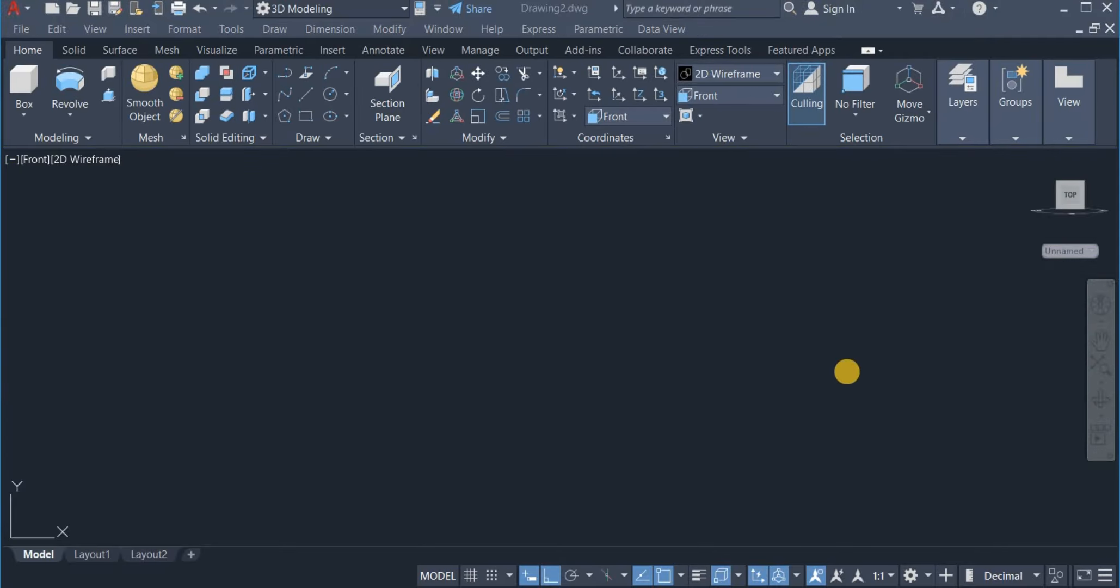
Set the drawing to the Front view and select the 3D Modeling workspace
{"action": "left_click", "coordinate": [850, 358]}
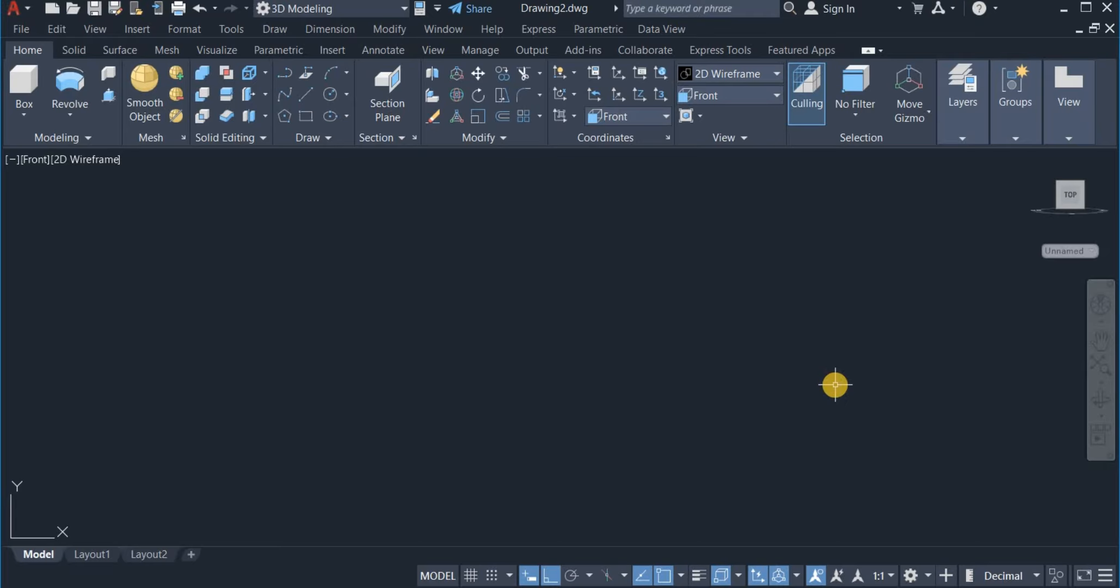
{"action": "left_click", "coordinate": [717, 101]}
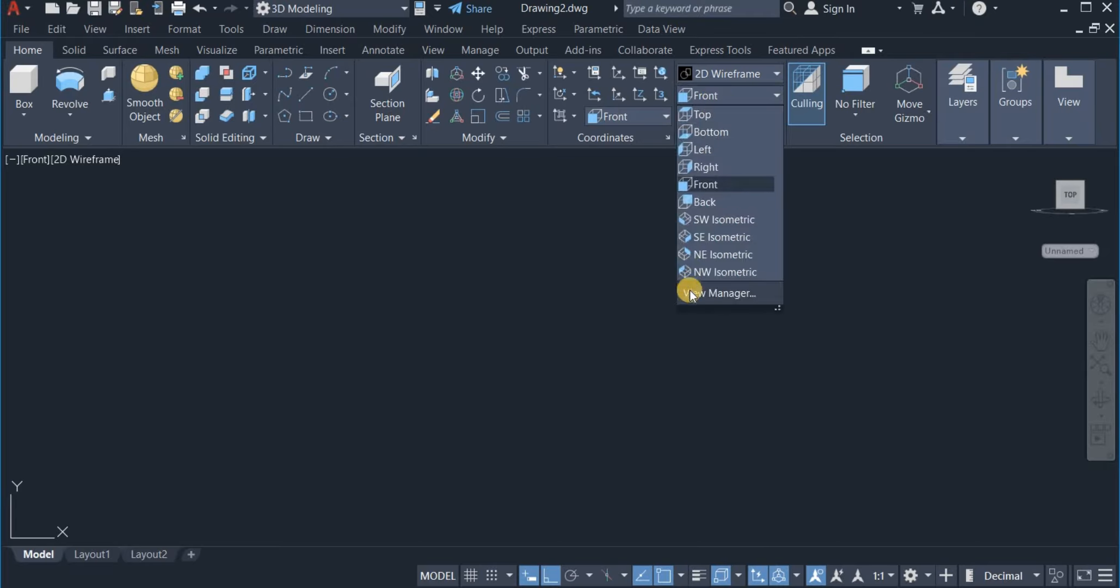
{"action": "left_click", "coordinate": [726, 183]}
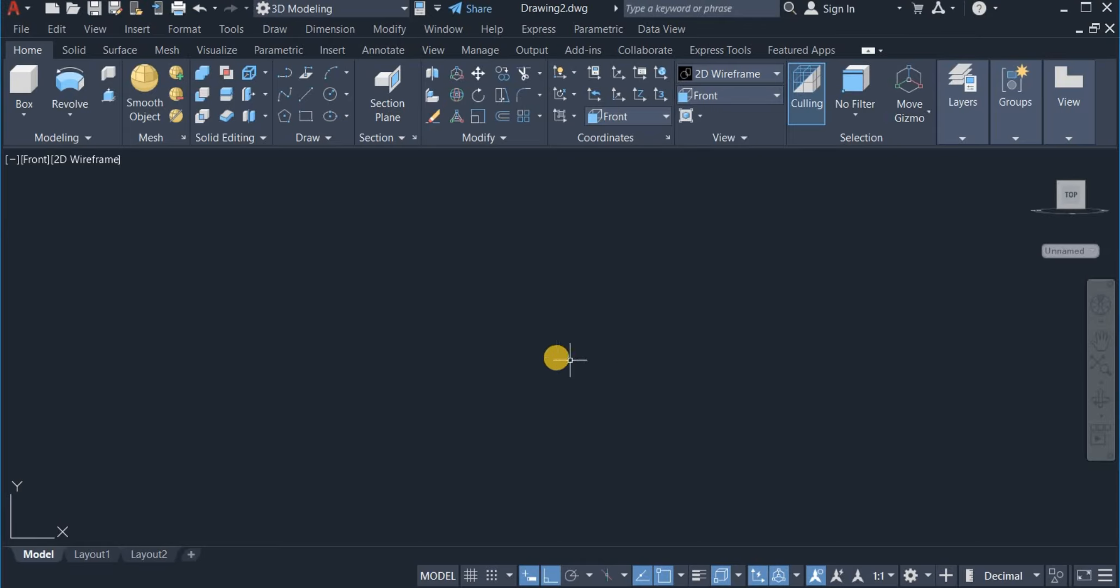
{"action": "left_click", "coordinate": [404, 8]}
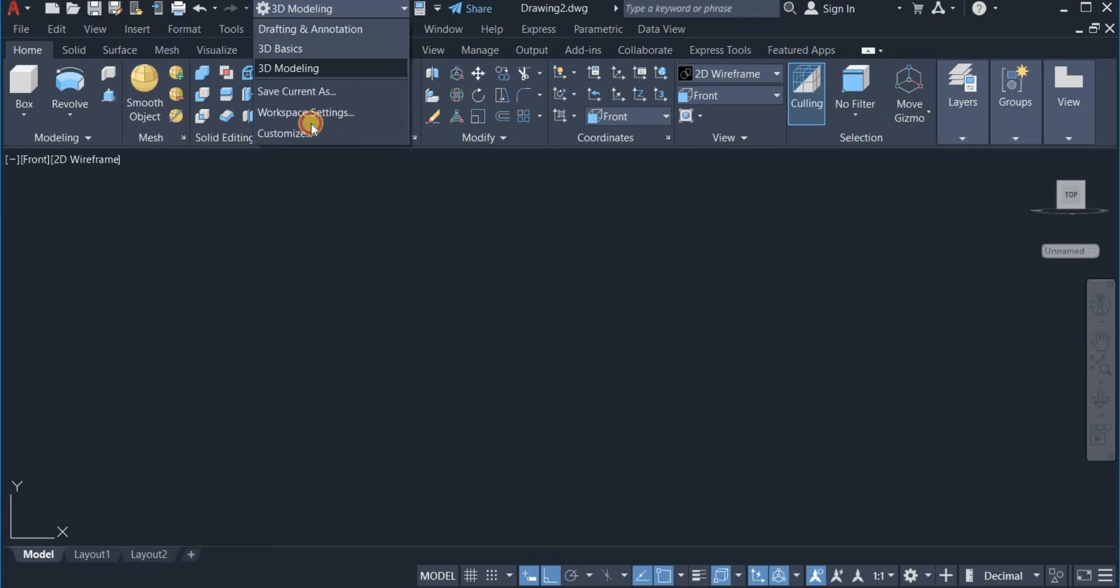
{"action": "left_click", "coordinate": [304, 69]}
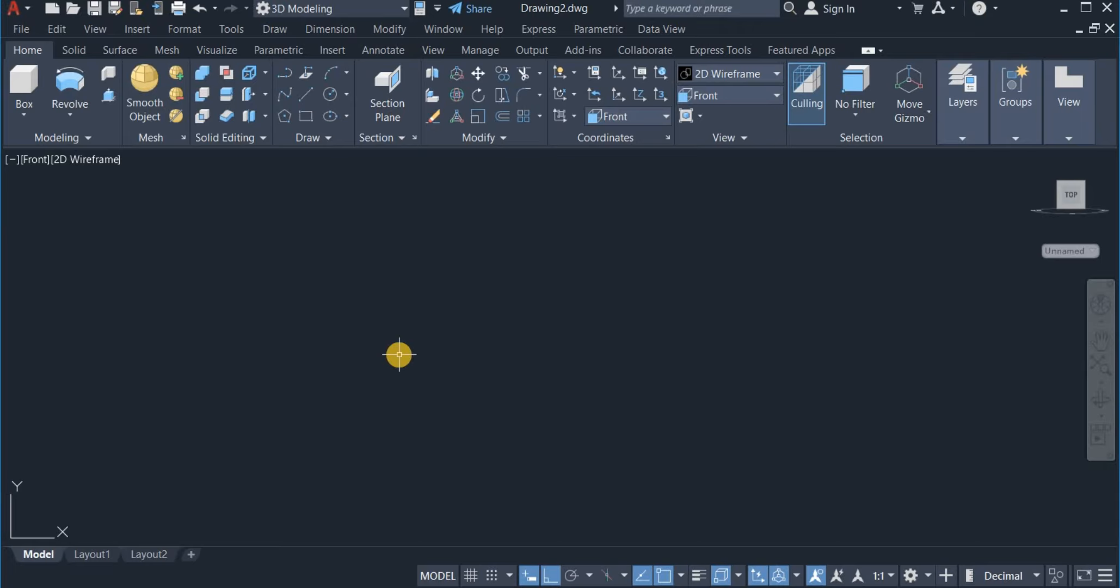
Draw a horizontal rectangle 300 wide and 50 high for the pan's side profile
{"action": "left_click", "coordinate": [308, 114]}
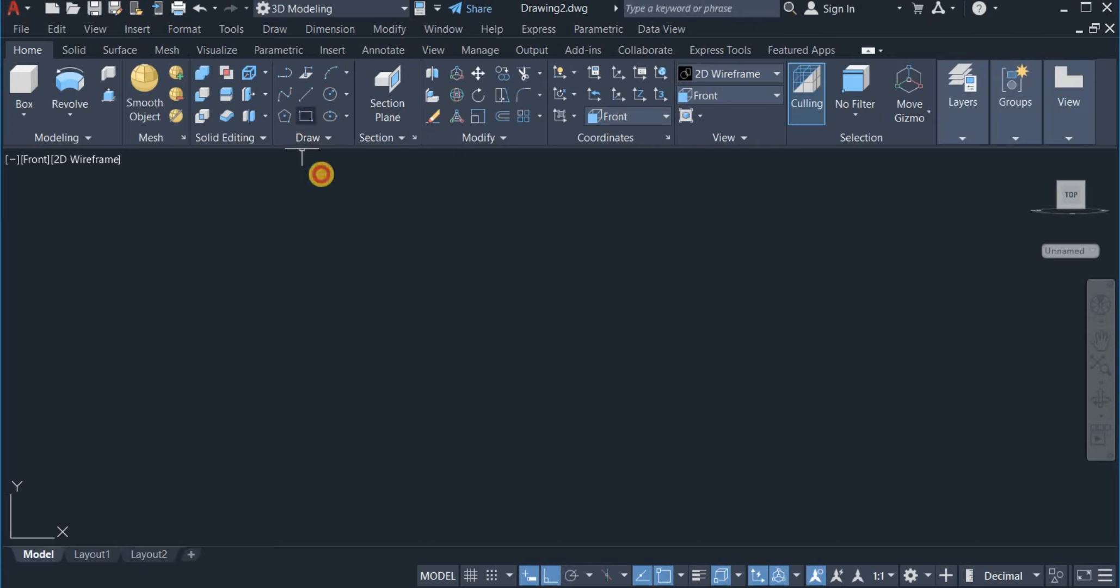
{"action": "left_click", "coordinate": [364, 245]}
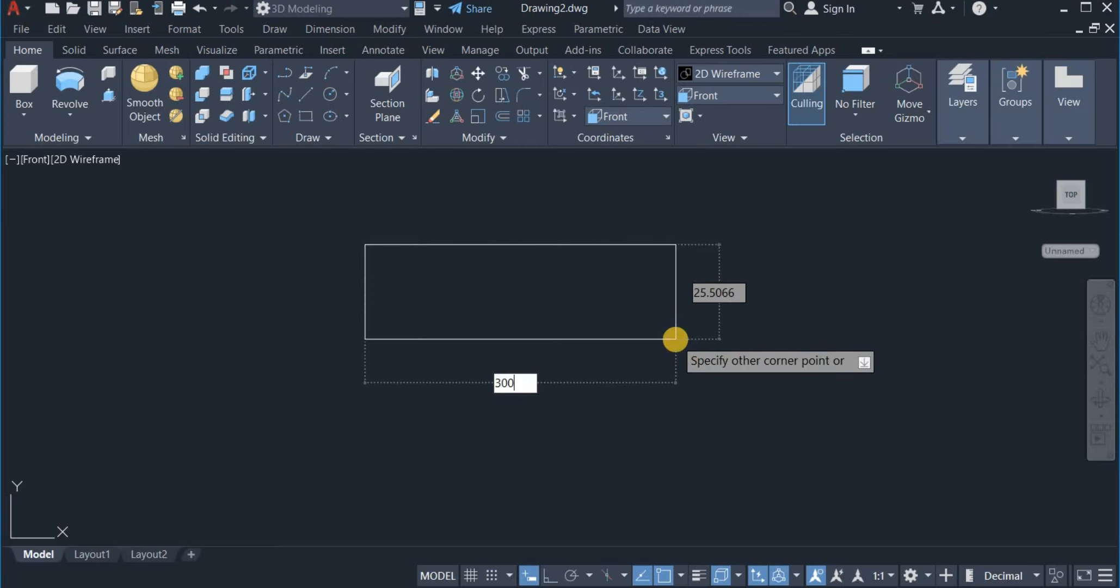
{"action": "key", "text": "Tab"}
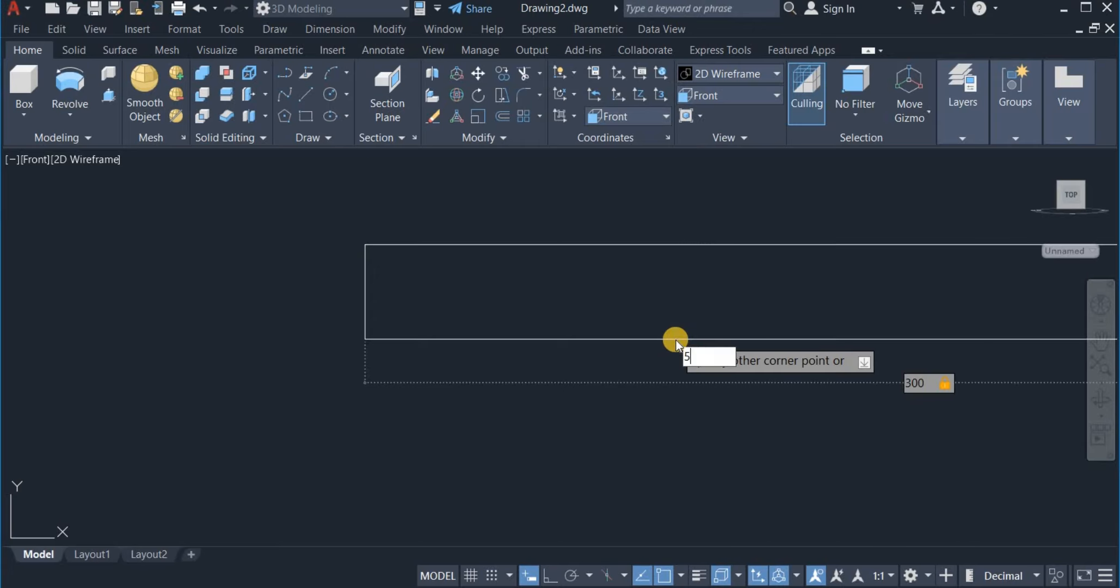
{"action": "type", "text": "50"}
{"action": "key", "text": "Return"}
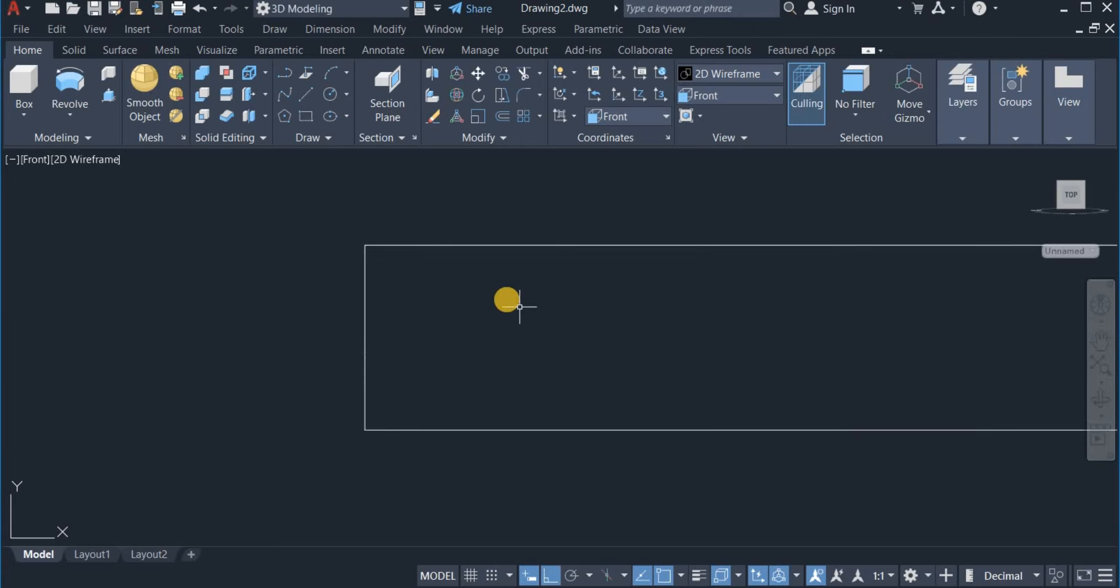
{"action": "scroll", "coordinate": [506, 300], "scroll_direction": "down", "scroll_amount": 3}
{"action": "middle_click_drag", "start_coordinate": [515, 309], "coordinate": [356, 253]}
{"action": "scroll", "coordinate": [449, 284], "scroll_direction": "up", "scroll_amount": 2}
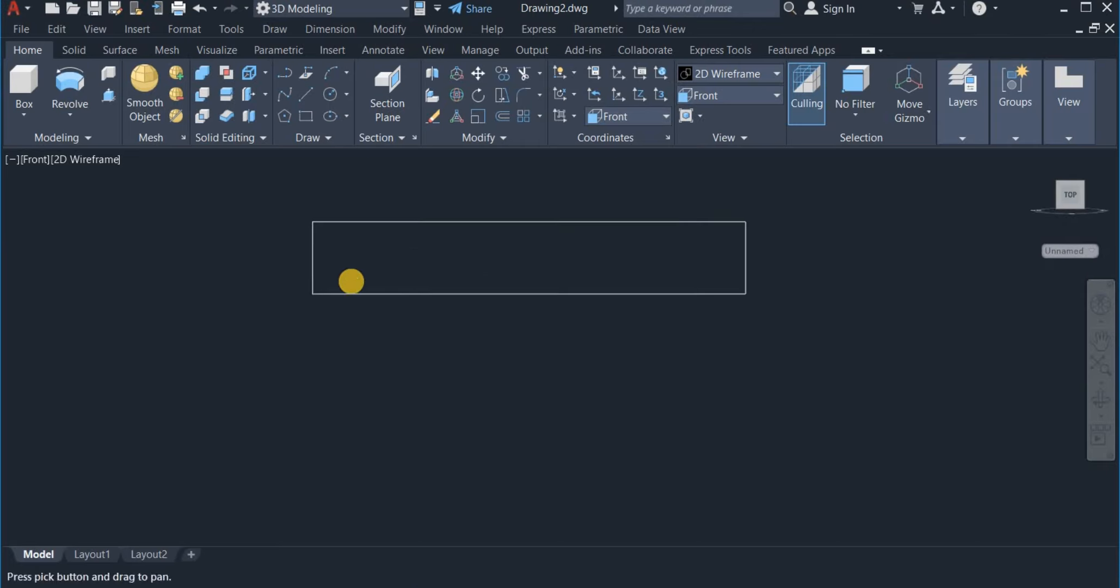
Draw a vertical line 90 long straight down from the midpoint of the rectangle's top edge
{"action": "left_click", "coordinate": [308, 96]}
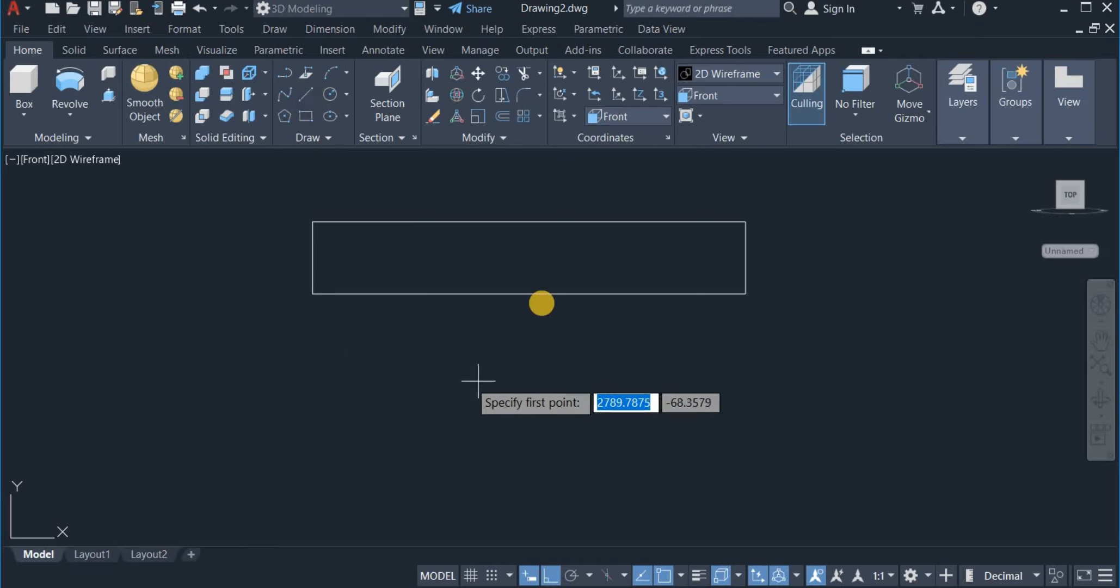
{"action": "left_click", "coordinate": [529, 222]}
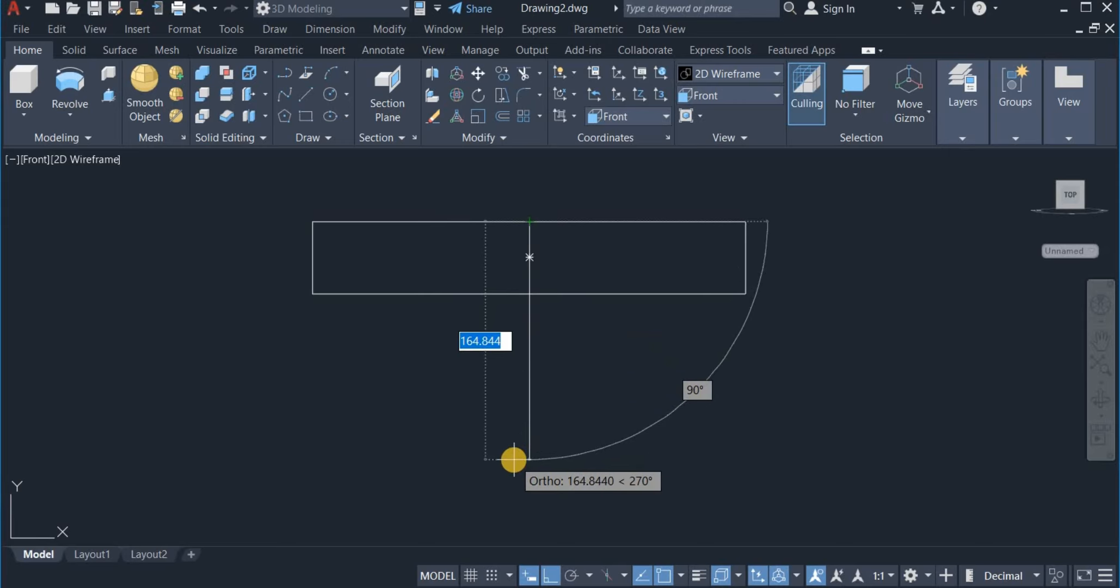
{"action": "type", "text": "90"}
{"action": "key", "text": "Return"}
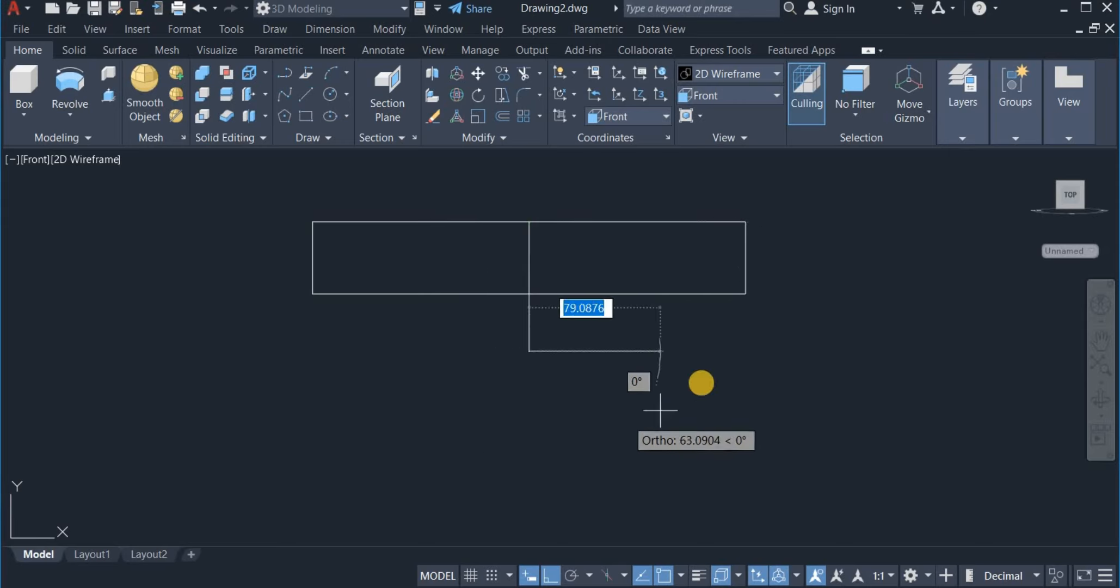
{"action": "right_click", "coordinate": [702, 382]}
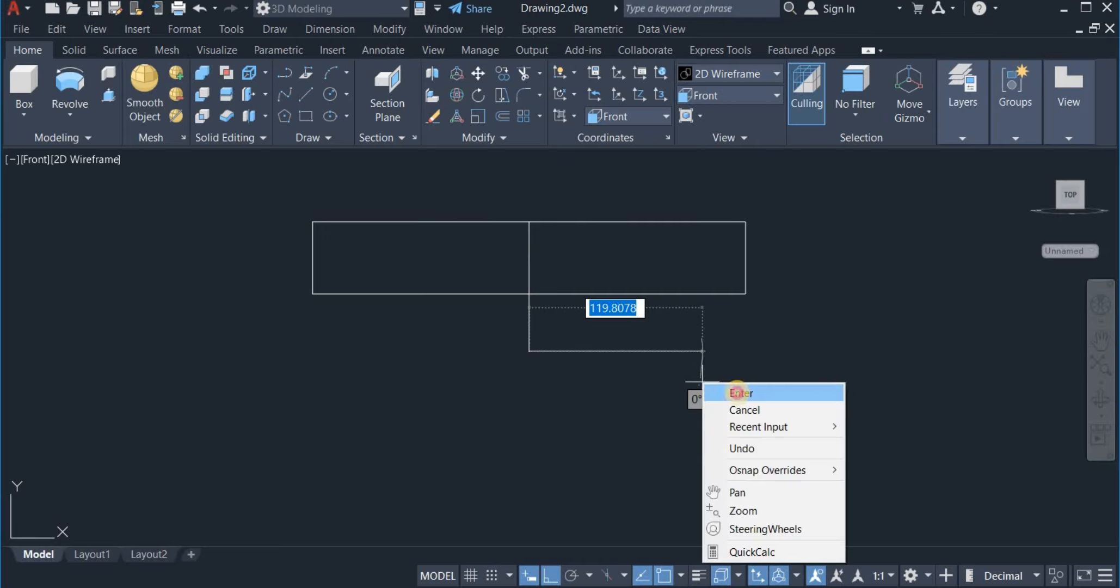
{"action": "left_click", "coordinate": [739, 392]}
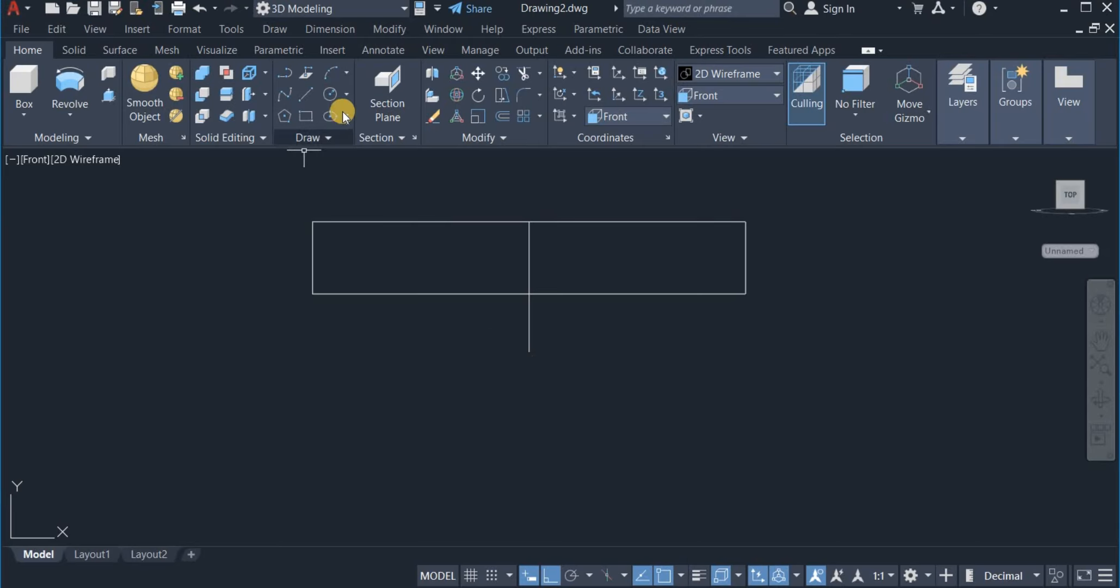
Draw a 3-Point arc from the rectangle's lower-left corner through the vertical line's bottom end to the lower-right corner
{"action": "left_click", "coordinate": [346, 74]}
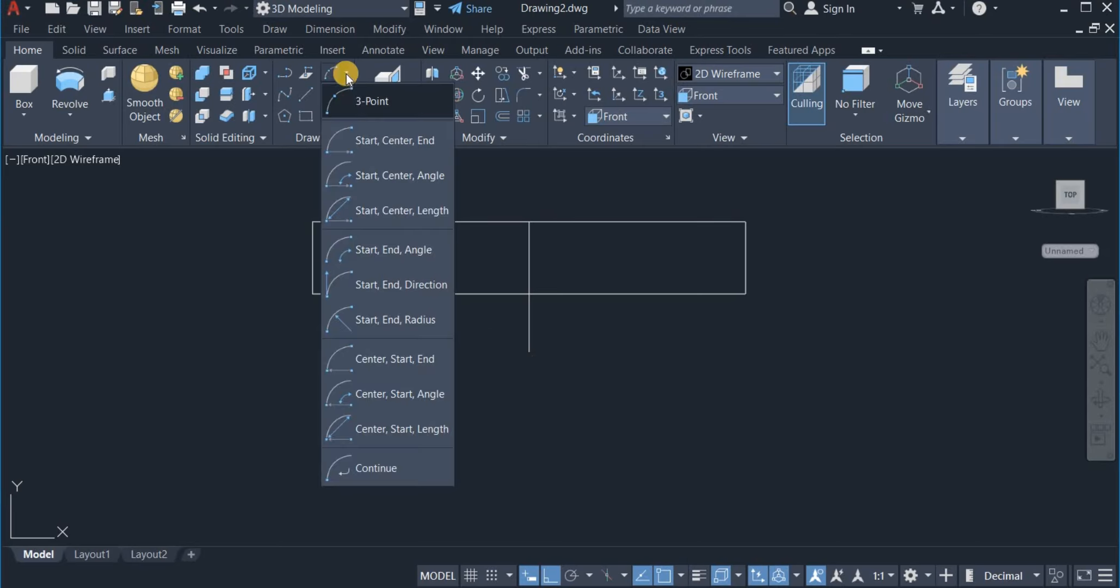
{"action": "left_click", "coordinate": [359, 106]}
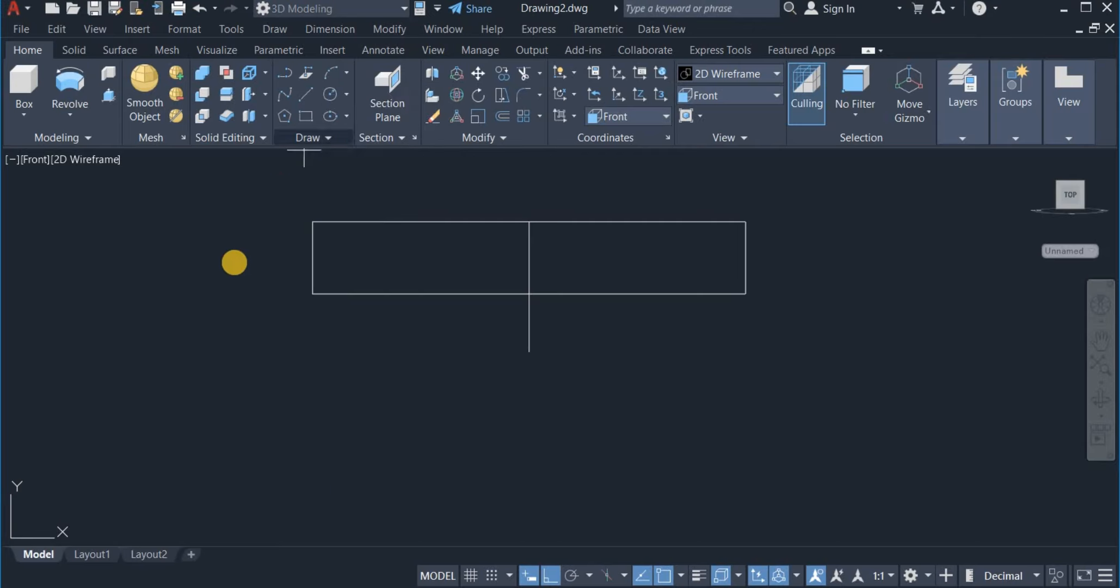
{"action": "left_click", "coordinate": [313, 293]}
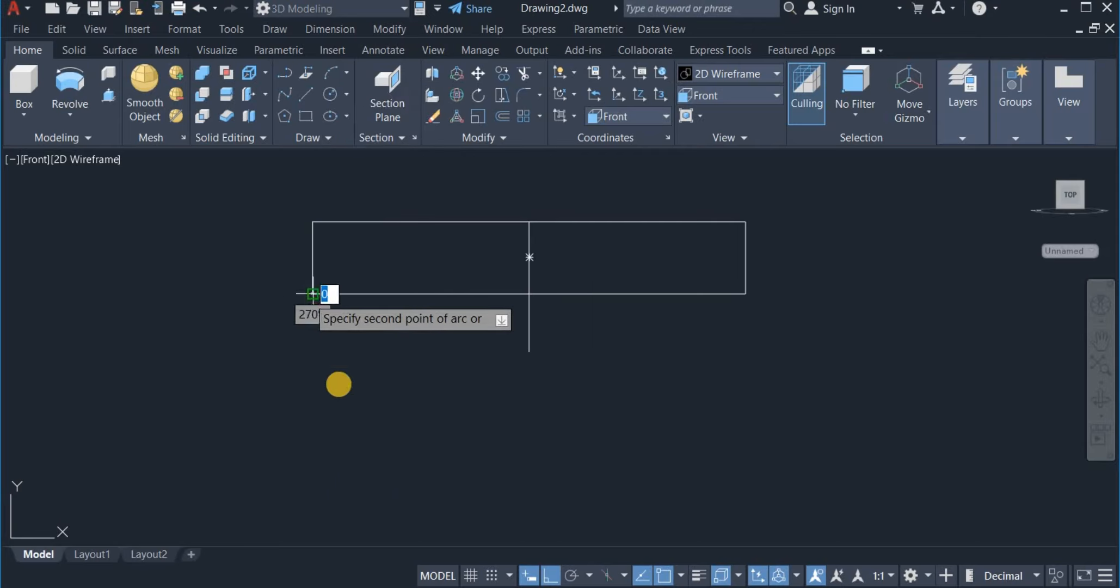
{"action": "left_click", "coordinate": [529, 351]}
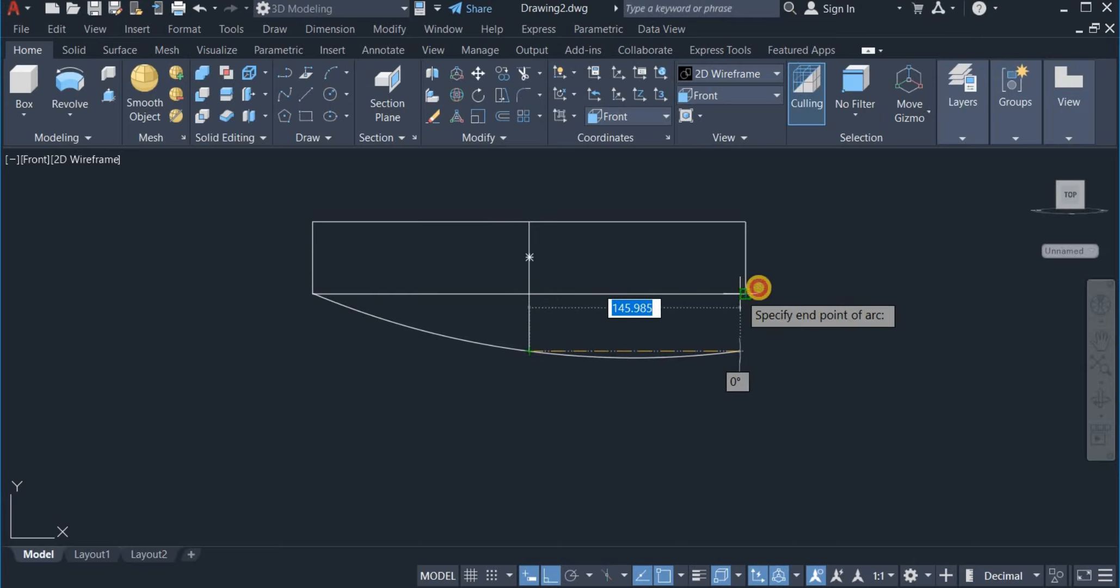
{"action": "left_click", "coordinate": [745, 293]}
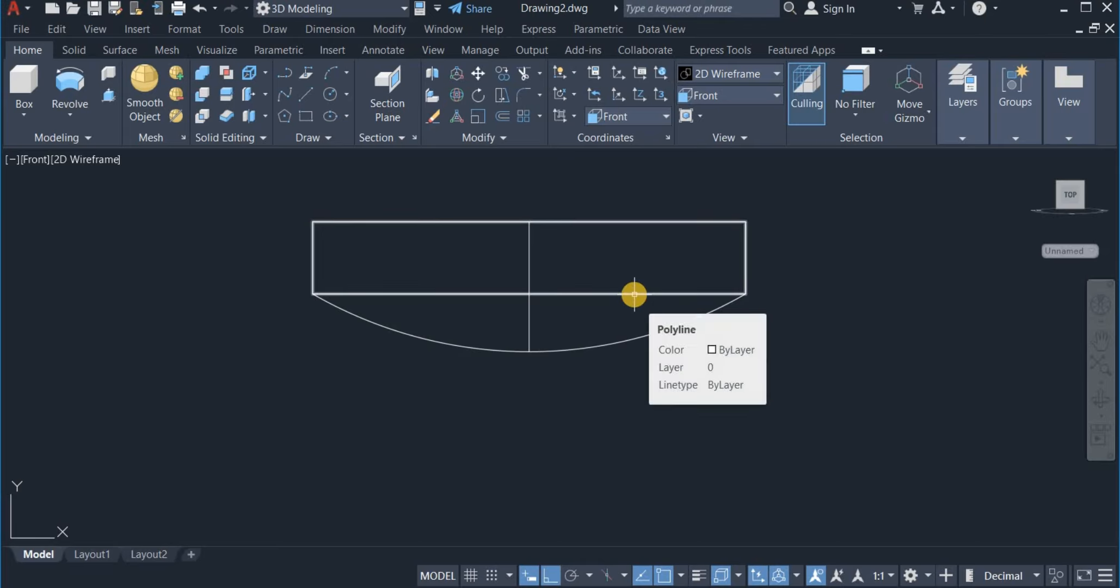
Explode the rectangle into separate line segments
{"action": "left_click", "coordinate": [505, 138]}
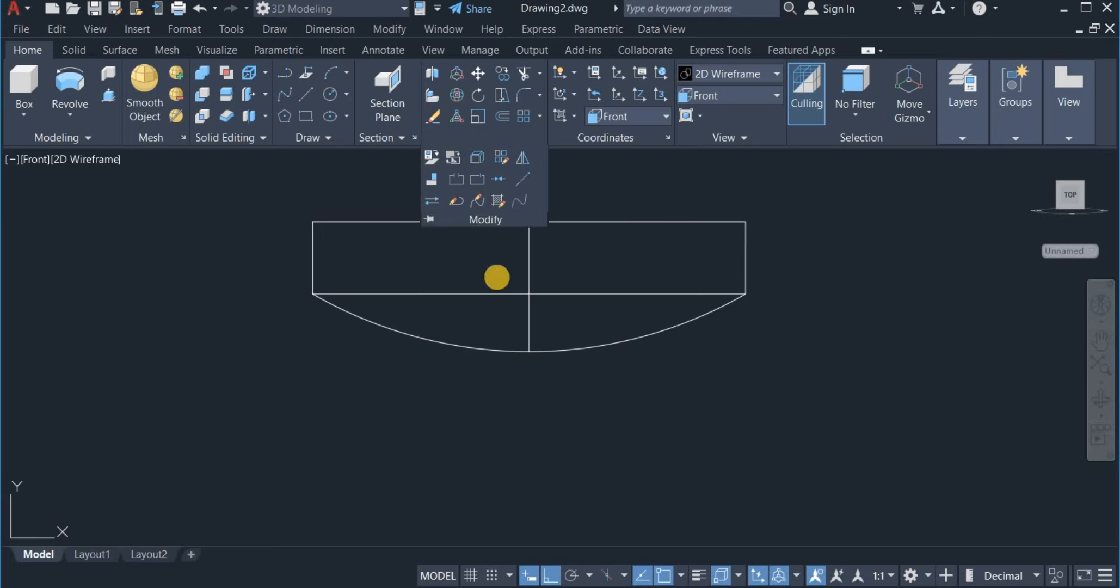
{"action": "left_click", "coordinate": [600, 292]}
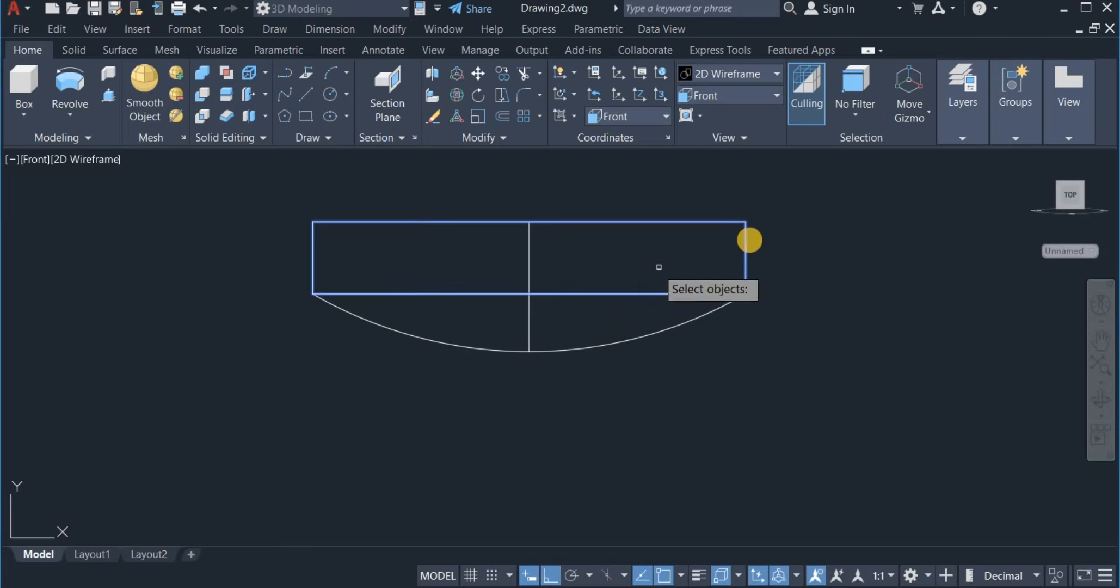
{"action": "right_click", "coordinate": [800, 218]}
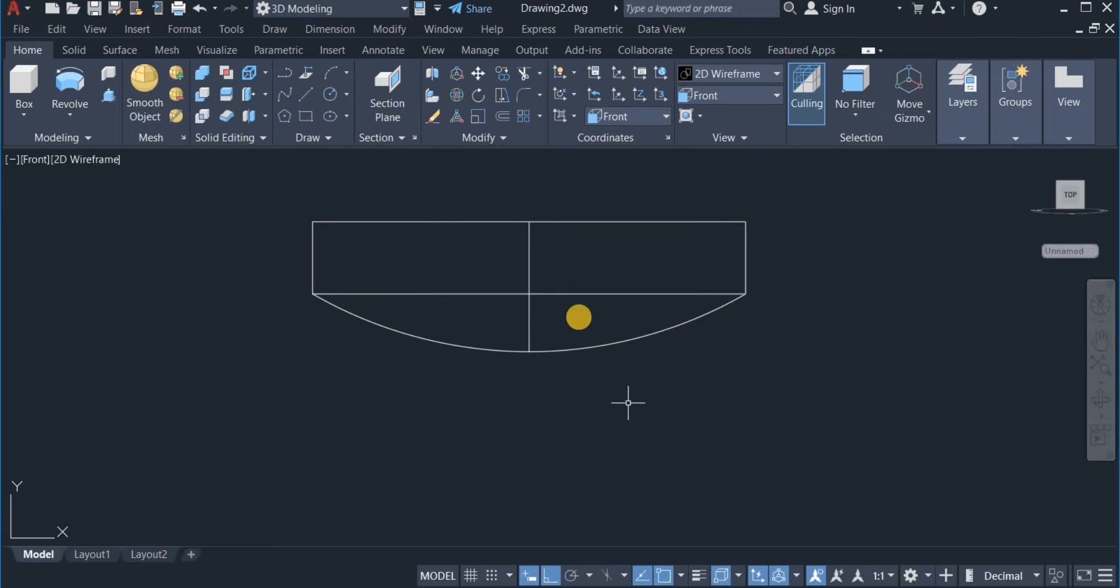
Erase the horizontal line that formed the exploded rectangle's bottom edge
{"action": "left_click", "coordinate": [569, 293]}
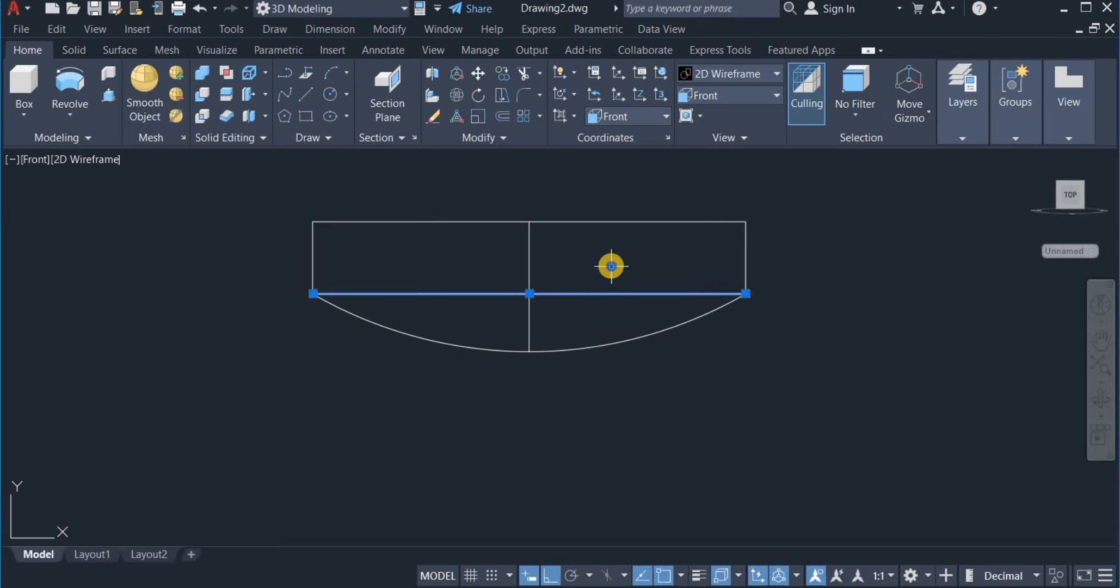
{"action": "right_click", "coordinate": [611, 266]}
{"action": "left_click", "coordinate": [652, 279]}
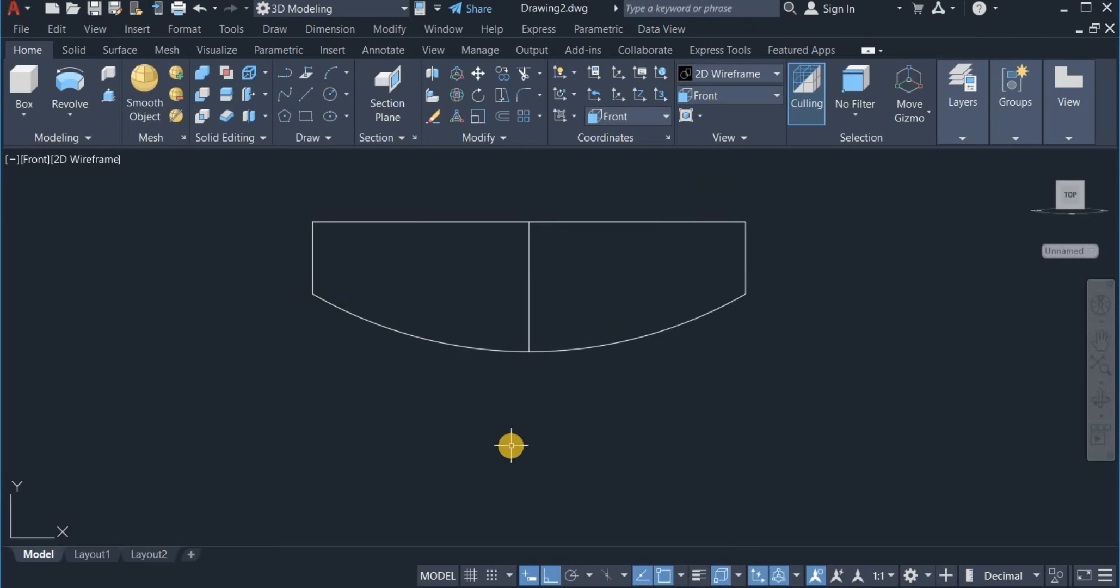
Draw a horizontal line below the arc, slightly longer than the profile's full width
{"action": "left_click", "coordinate": [306, 94]}
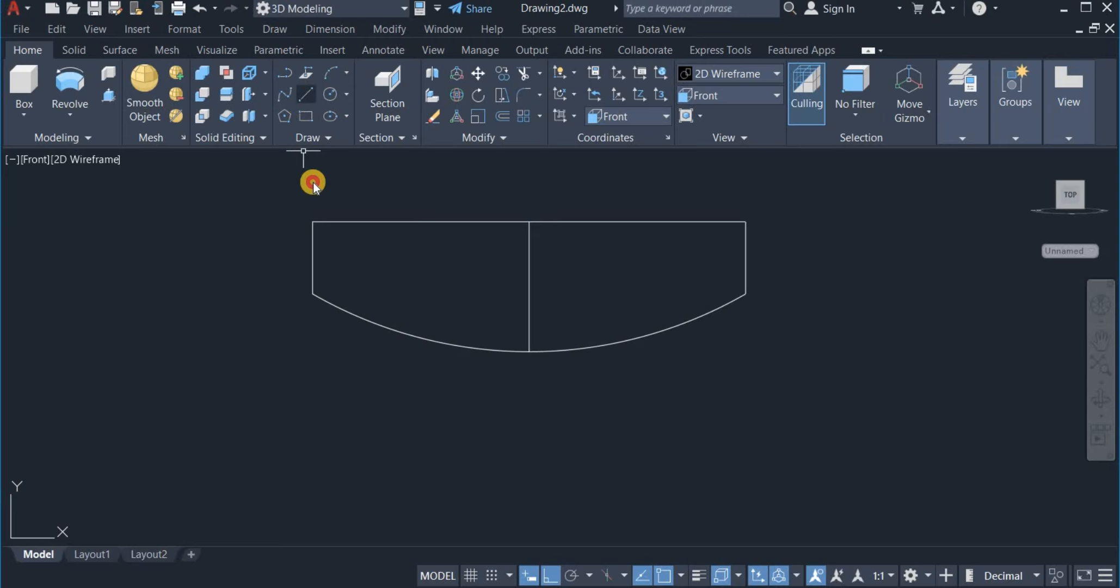
{"action": "left_click", "coordinate": [350, 388]}
{"action": "left_click", "coordinate": [788, 415]}
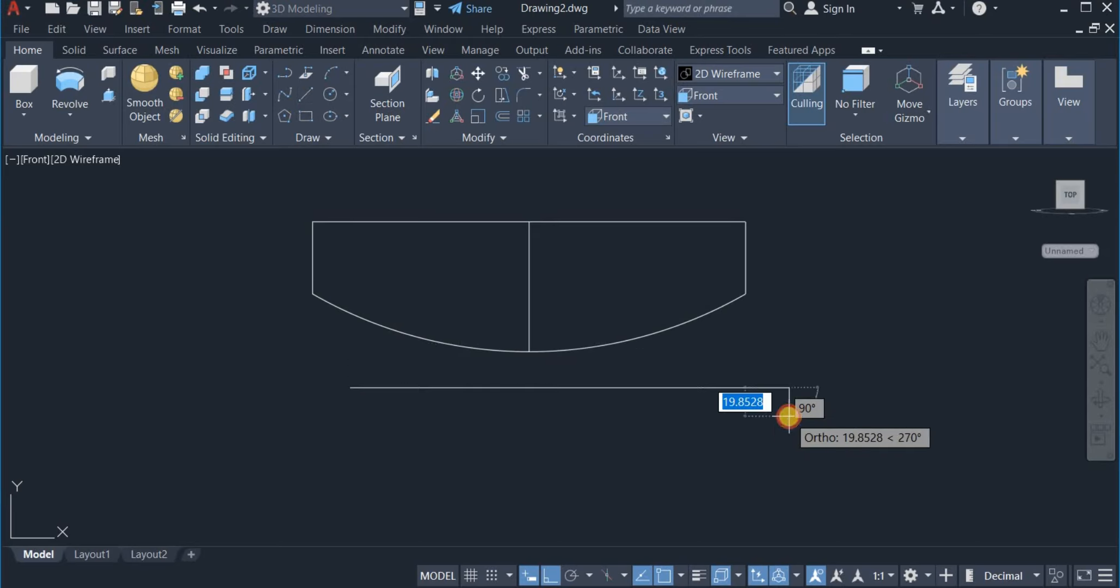
{"action": "right_click", "coordinate": [789, 415]}
{"action": "left_click", "coordinate": [829, 245]}
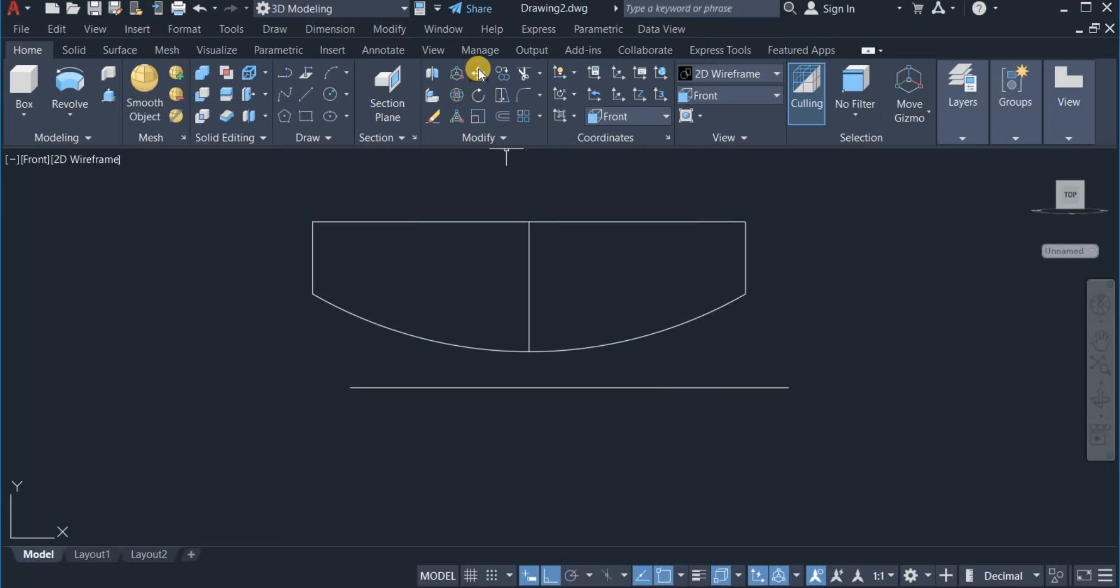
Move the new horizontal line by its midpoint onto the arc's lowest point at the bottom of the centre line
{"action": "left_click", "coordinate": [481, 102]}
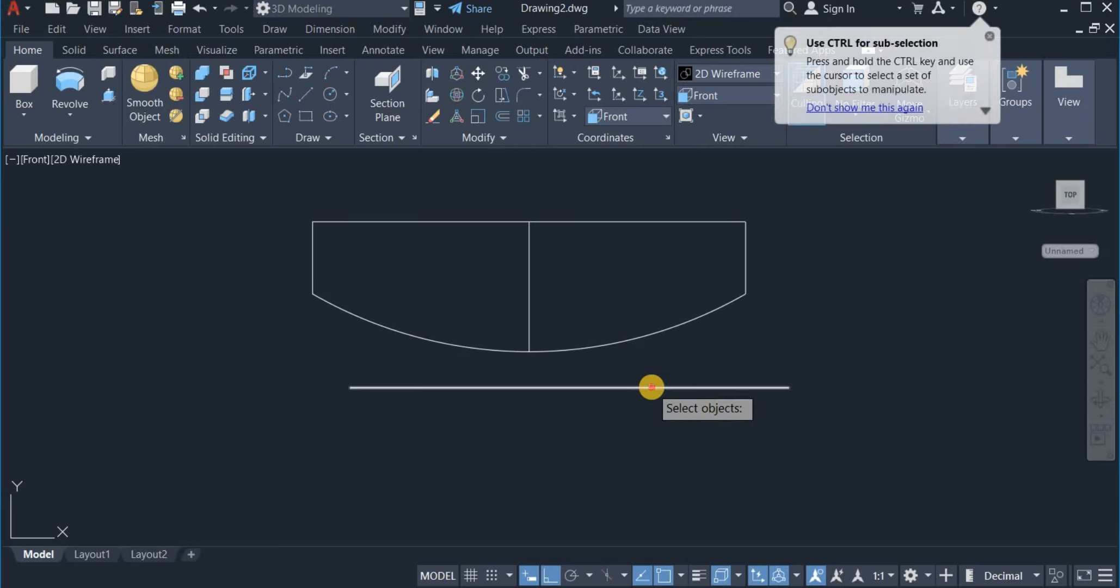
{"action": "left_click", "coordinate": [650, 387]}
{"action": "key", "text": "Return"}
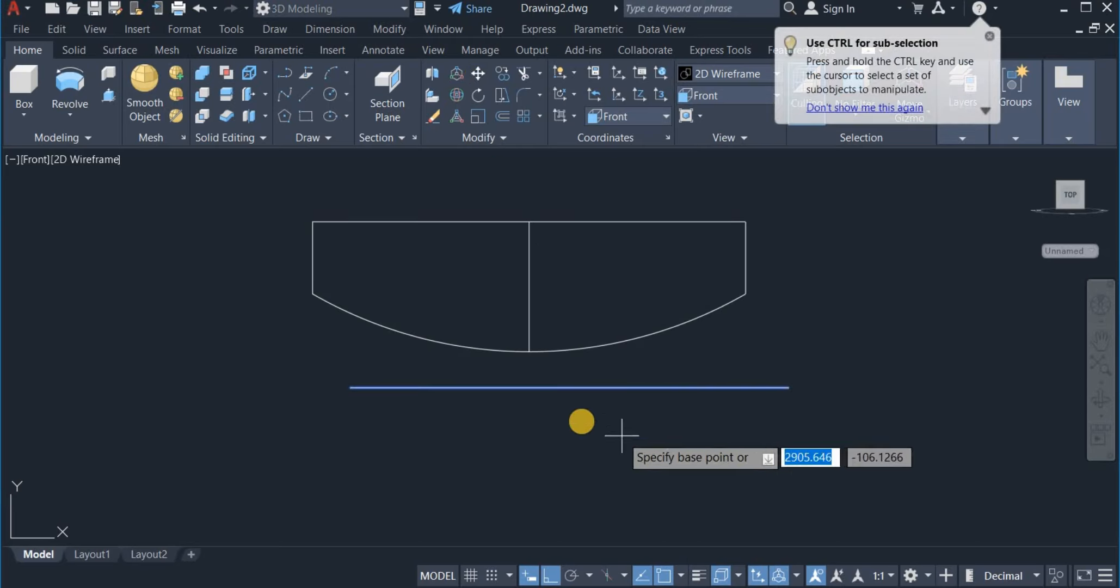
{"action": "left_click", "coordinate": [568, 387]}
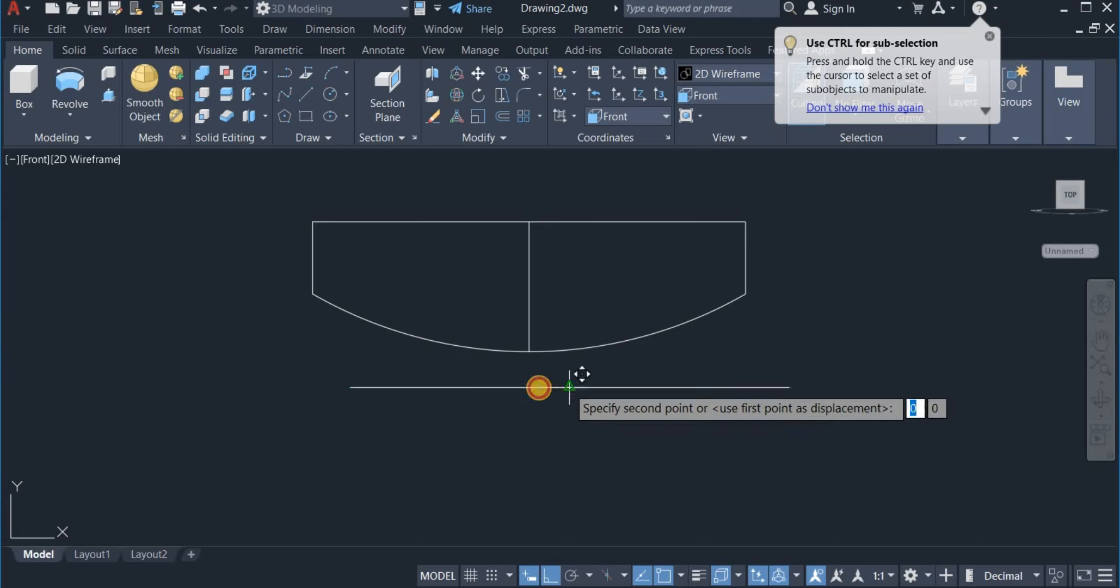
{"action": "left_click", "coordinate": [528, 352]}
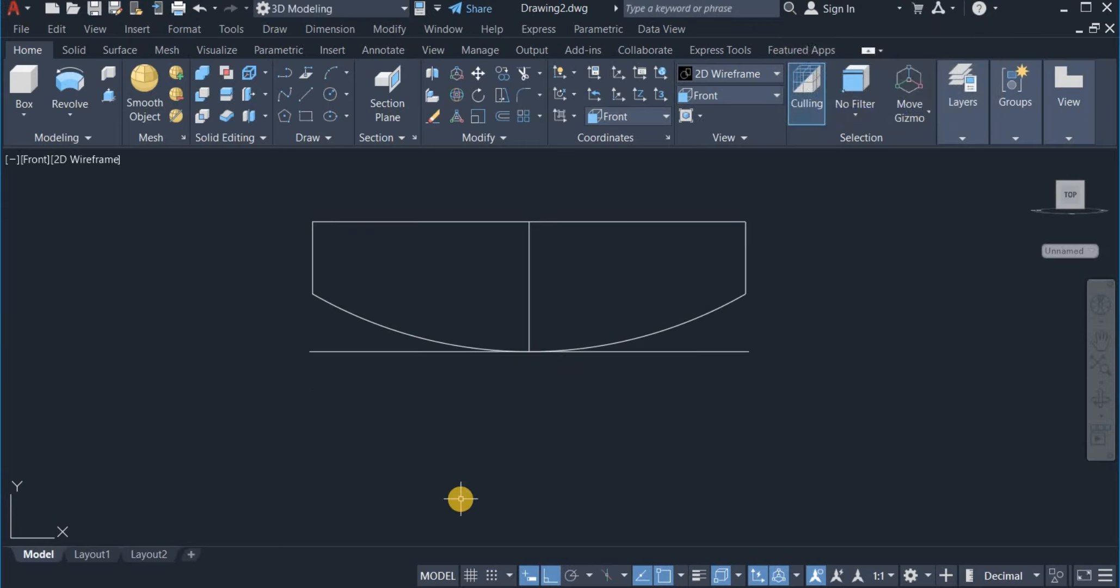
Move the horizontal line at the arc's lowest point straight up by 8
{"action": "left_click", "coordinate": [609, 351]}
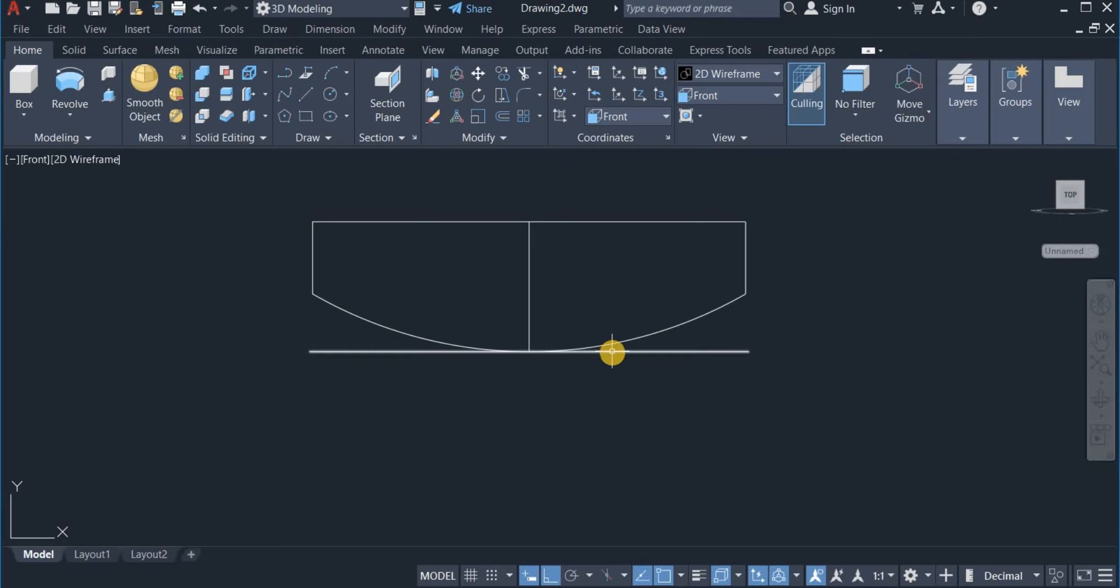
{"action": "left_click", "coordinate": [563, 417]}
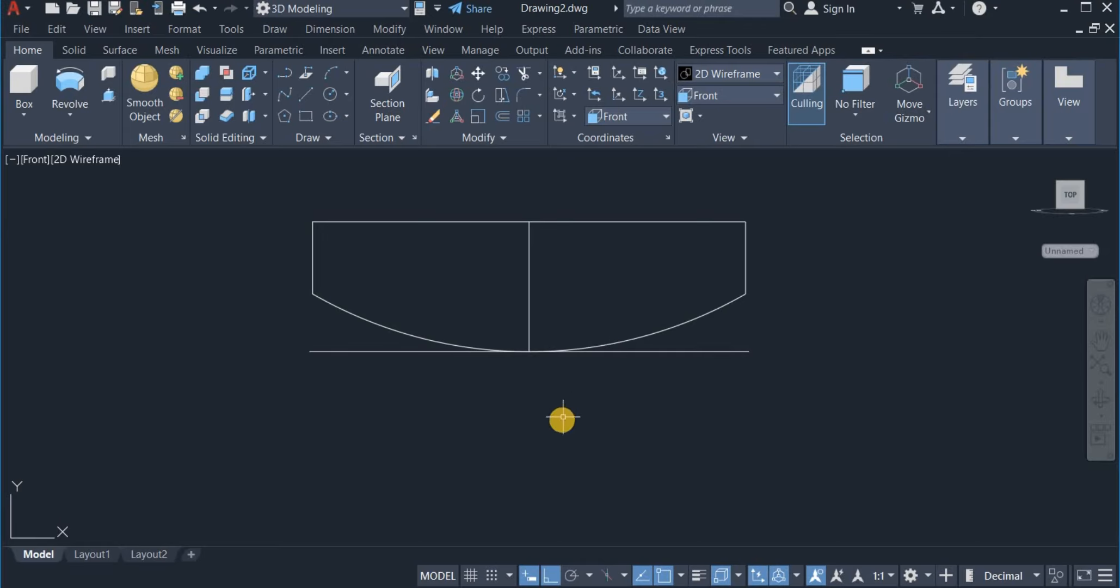
{"action": "left_click", "coordinate": [474, 90]}
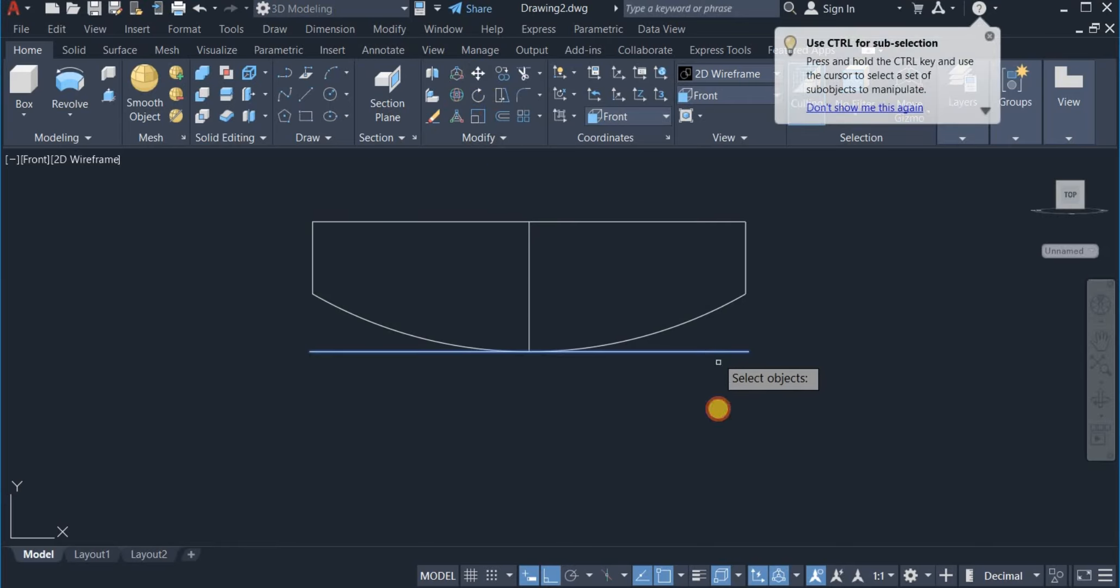
{"action": "key", "text": "Return"}
{"action": "left_click", "coordinate": [717, 430]}
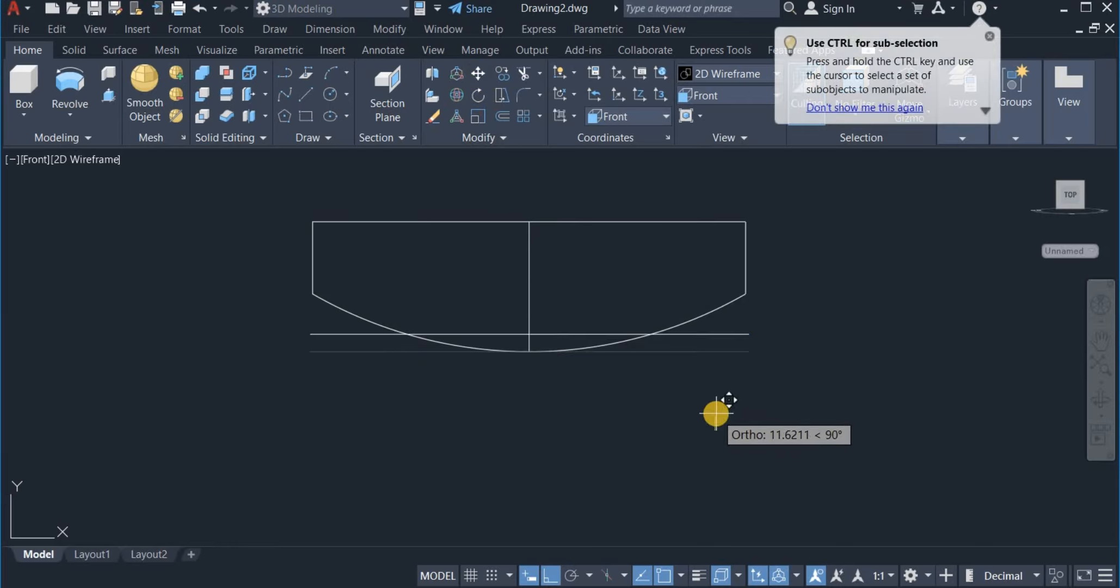
{"action": "type", "text": "8"}
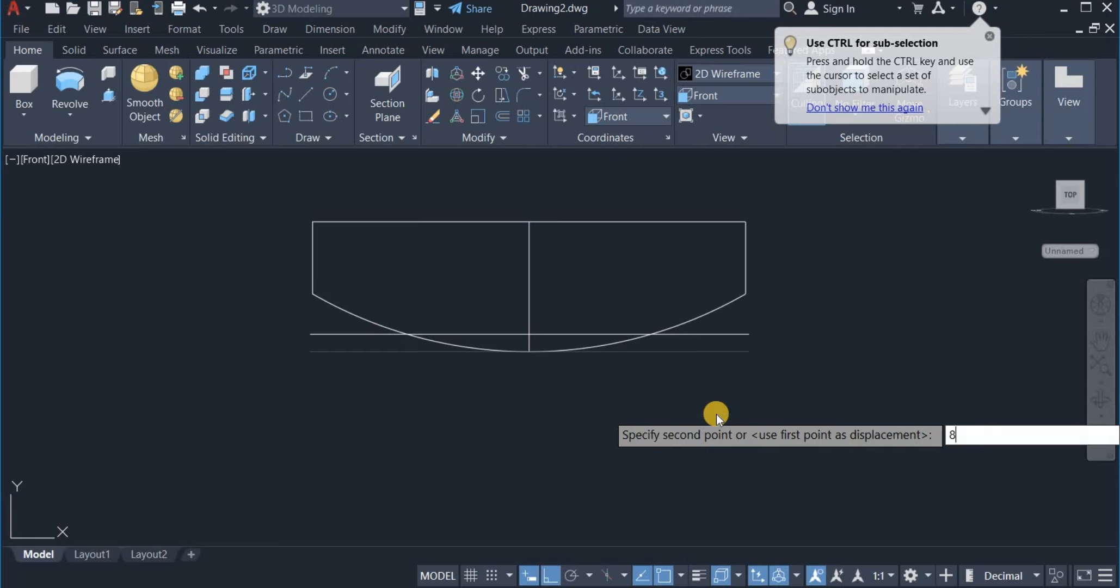
{"action": "key", "text": "Return"}
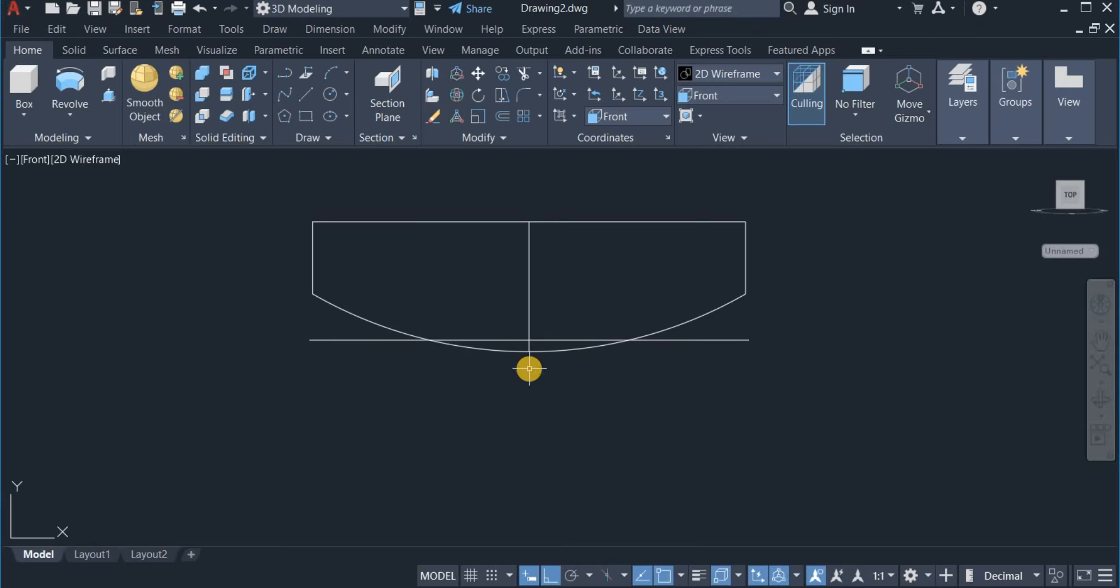
Trim the arc portion below the horizontal line and the line's ends outside the arc, leaving a flat base
{"action": "left_click", "coordinate": [523, 74]}
{"action": "scroll", "coordinate": [533, 360], "scroll_direction": "up", "scroll_amount": 4}
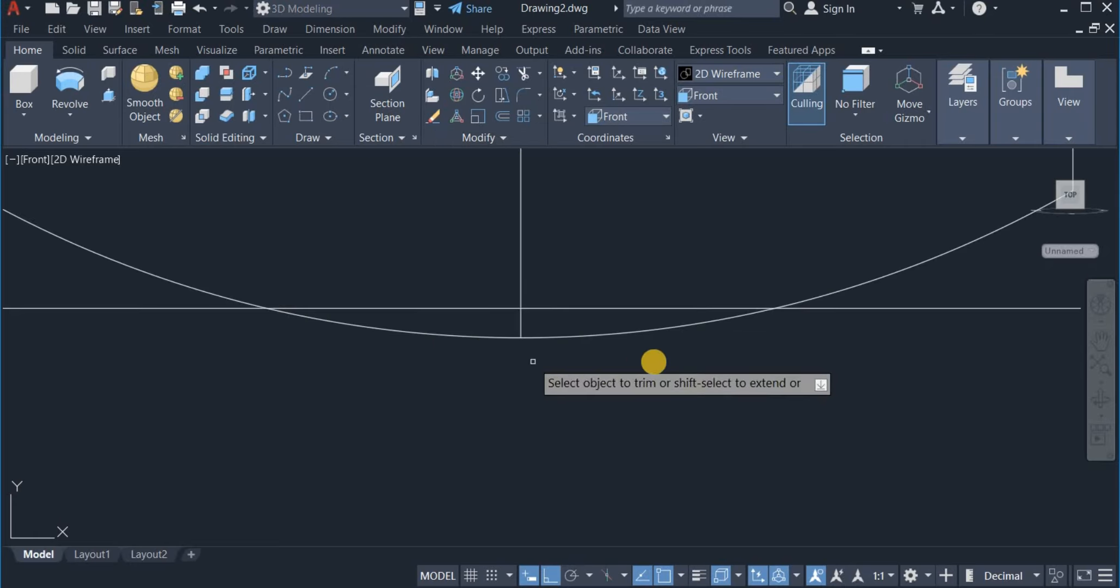
{"action": "left_click", "coordinate": [716, 342]}
{"action": "left_click", "coordinate": [390, 335]}
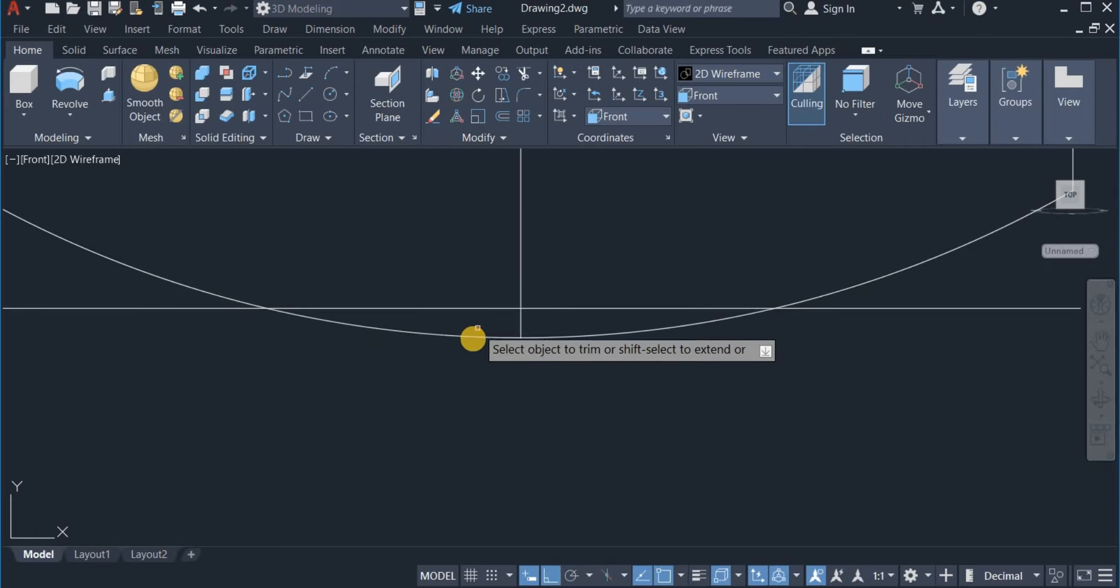
{"action": "left_click", "coordinate": [536, 334]}
{"action": "scroll", "coordinate": [555, 337], "scroll_direction": "down", "scroll_amount": 4}
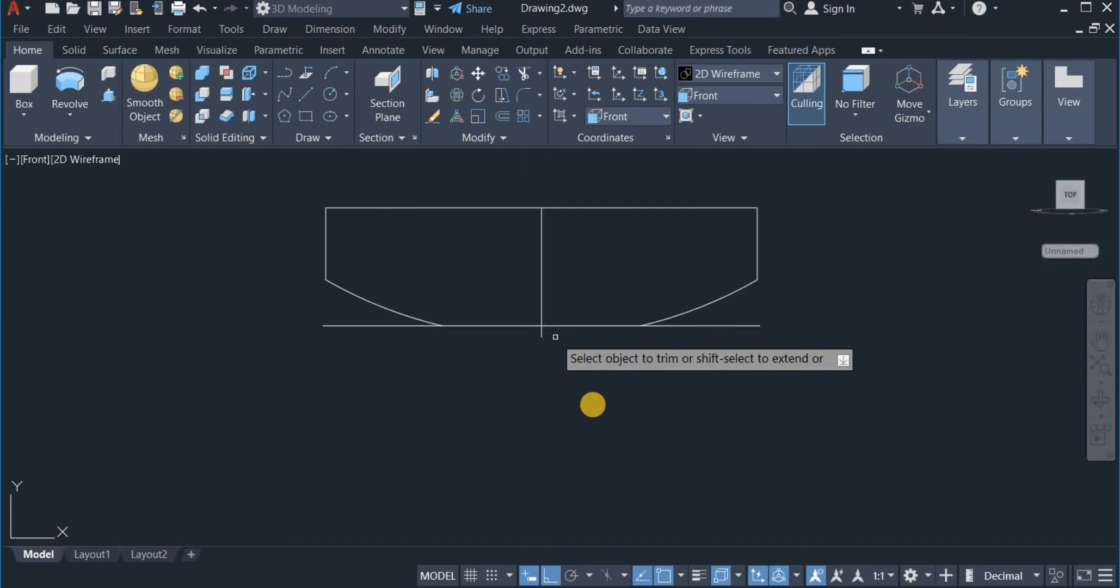
{"action": "left_click", "coordinate": [374, 323]}
{"action": "right_click", "coordinate": [555, 367]}
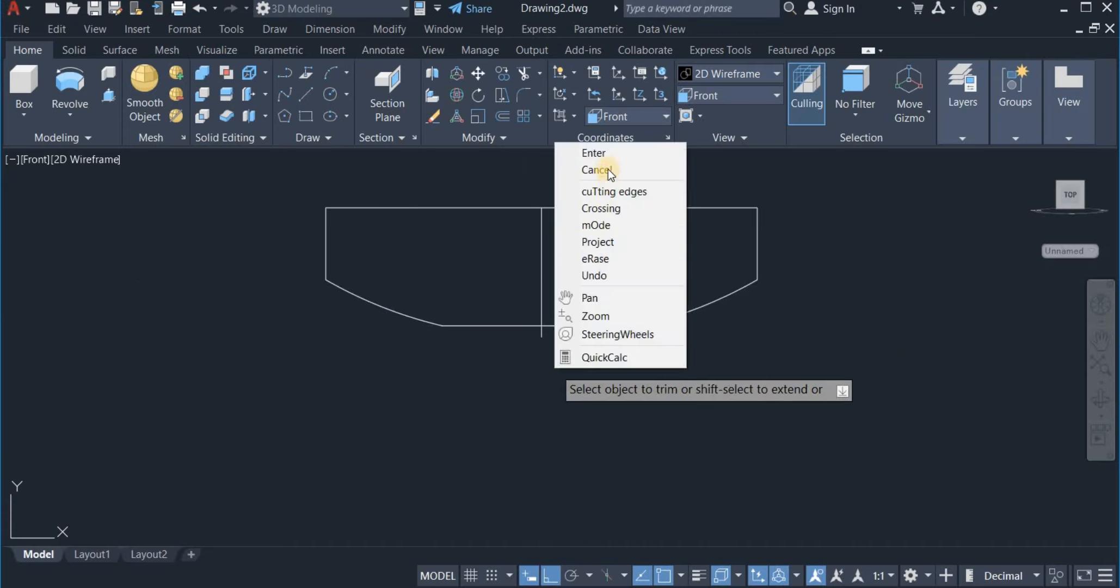
{"action": "left_click", "coordinate": [601, 170]}
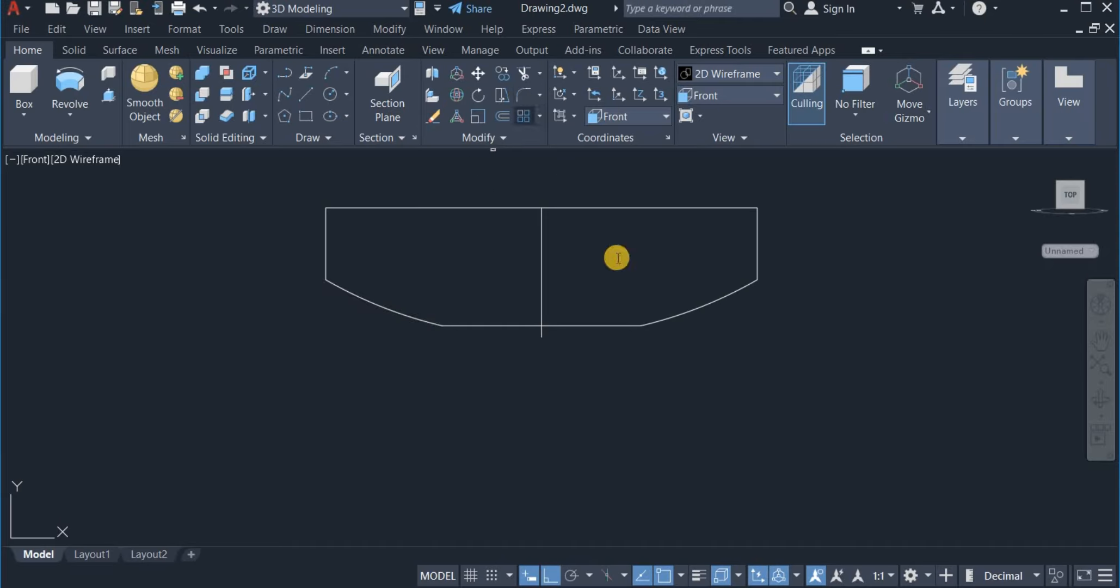
Fillet both corners between the vertical sides and the arcs with a radius of 40, using the Multiple option
{"action": "right_click", "coordinate": [640, 280]}
{"action": "left_click", "coordinate": [676, 380]}
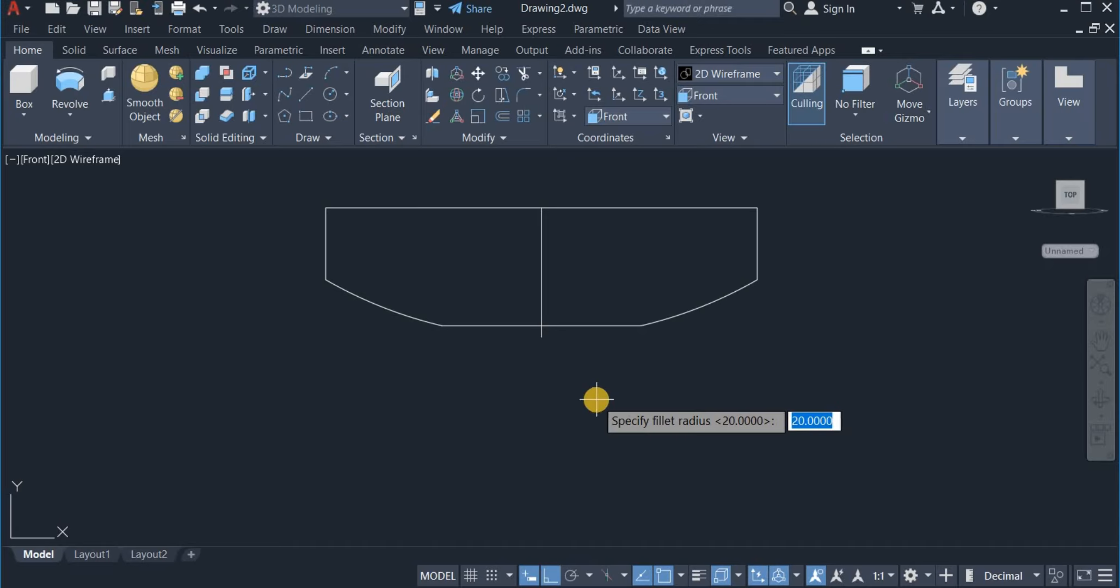
{"action": "type", "text": "4"}
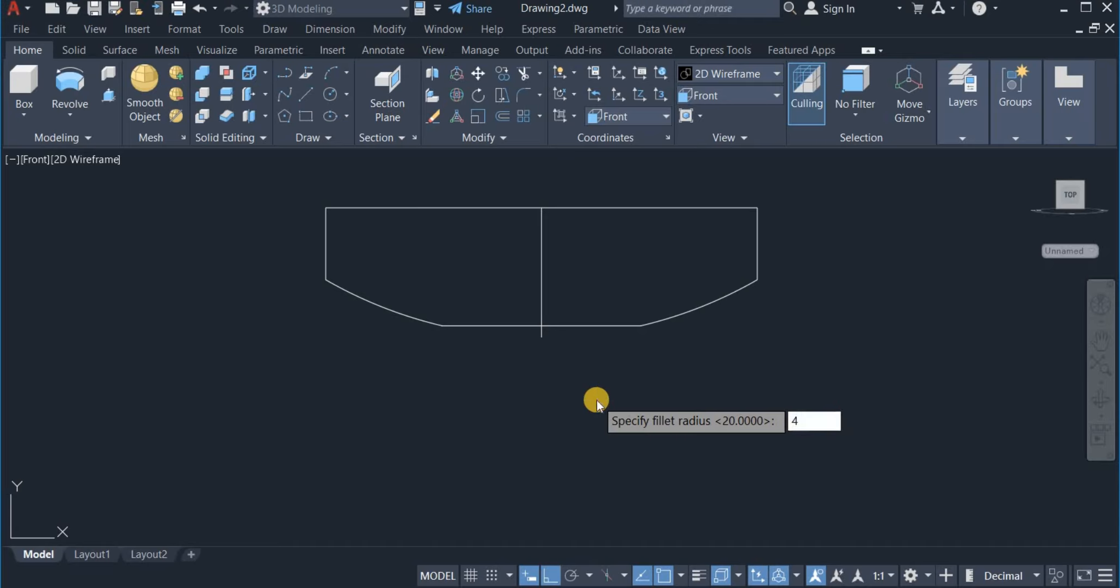
{"action": "type", "text": "1"}
{"action": "key", "text": "Return"}
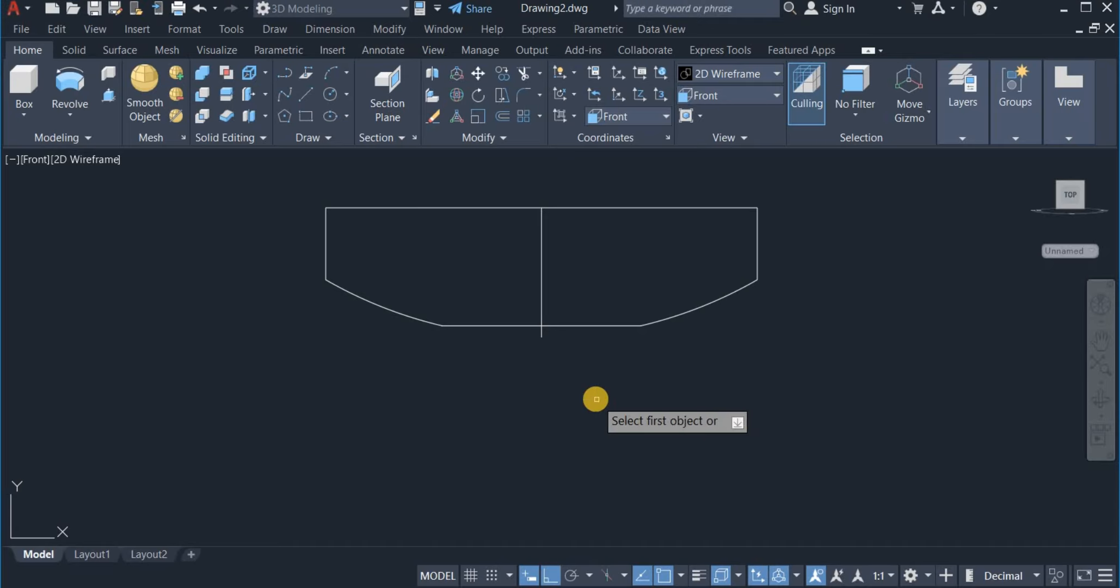
{"action": "right_click", "coordinate": [596, 400]}
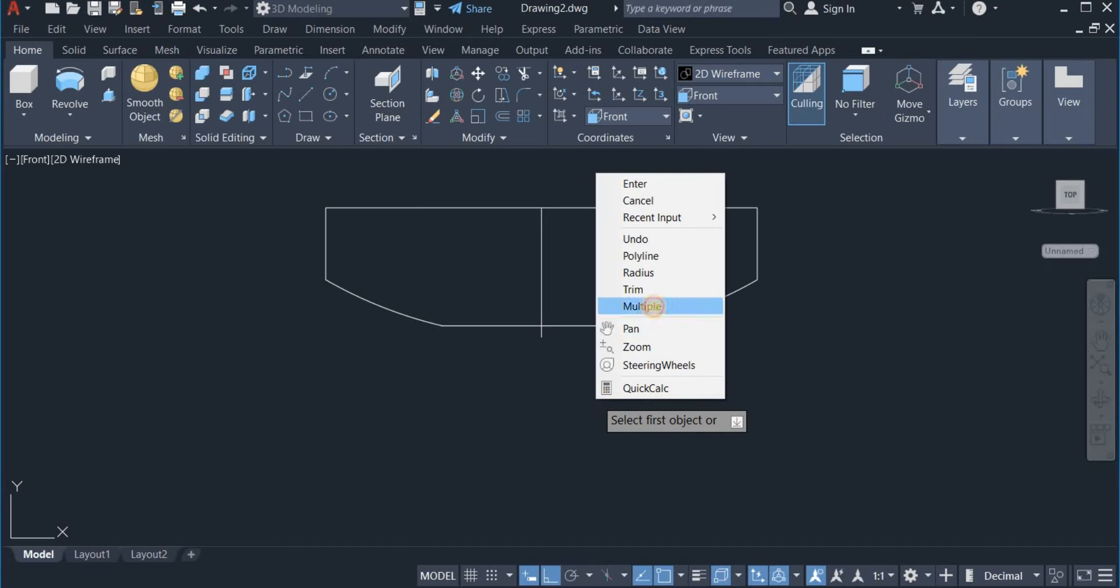
{"action": "left_click", "coordinate": [653, 307]}
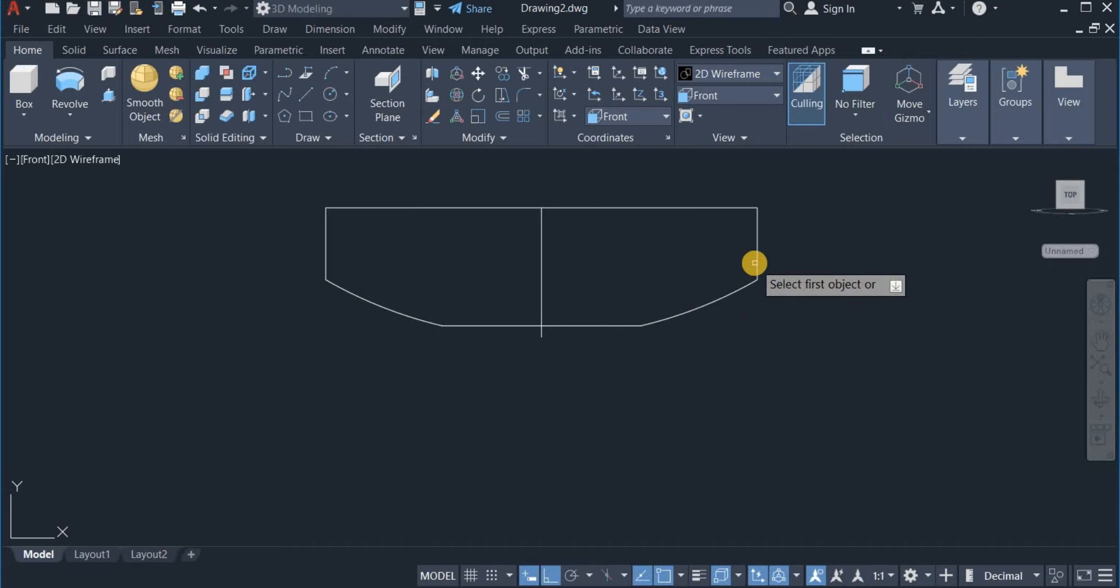
{"action": "left_click", "coordinate": [755, 258]}
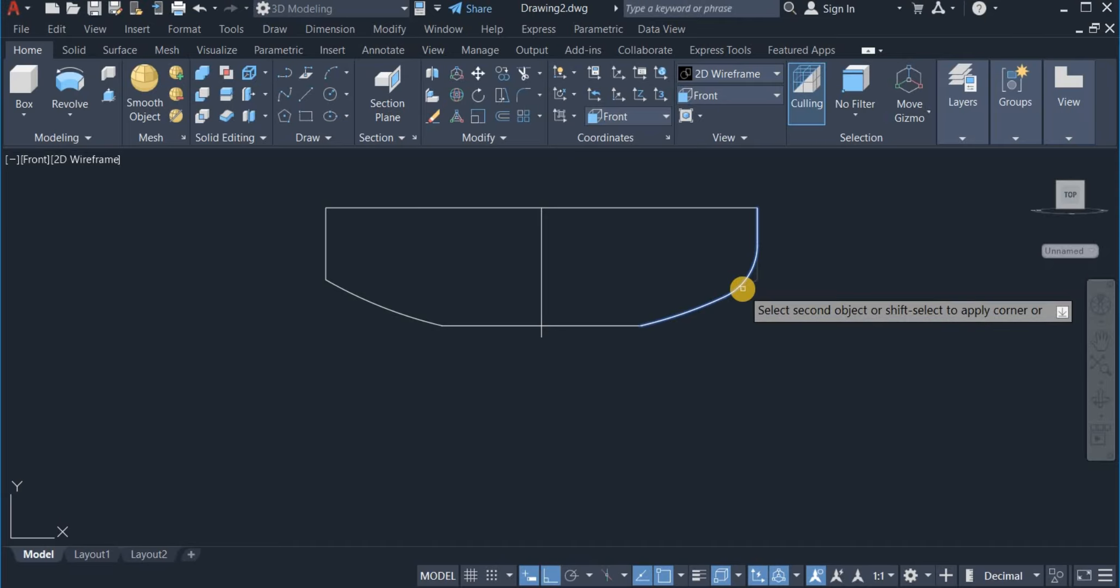
{"action": "left_click", "coordinate": [742, 287]}
{"action": "left_click", "coordinate": [338, 287]}
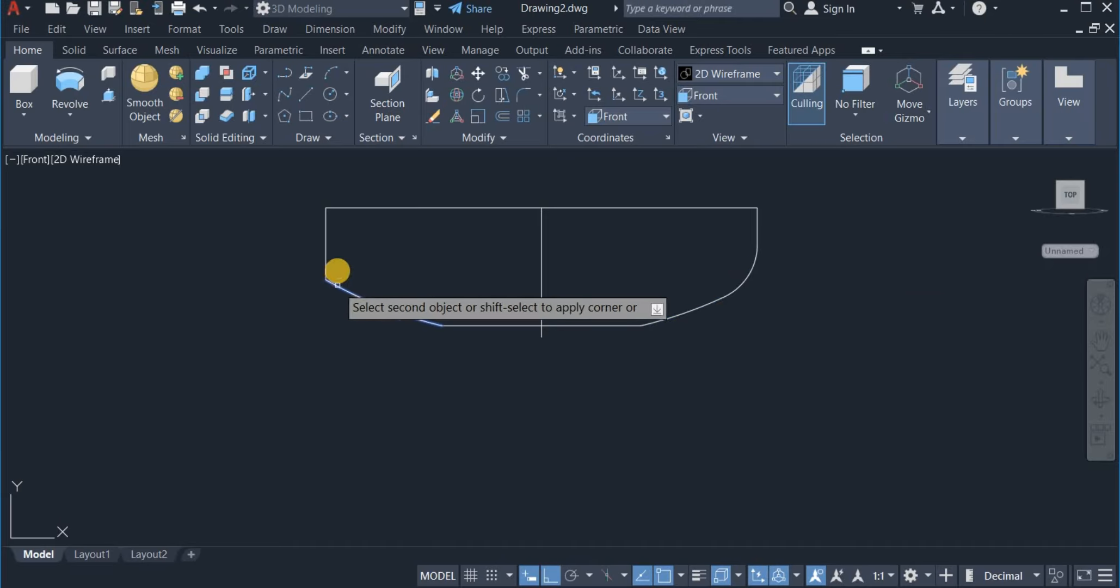
{"action": "left_click", "coordinate": [325, 254]}
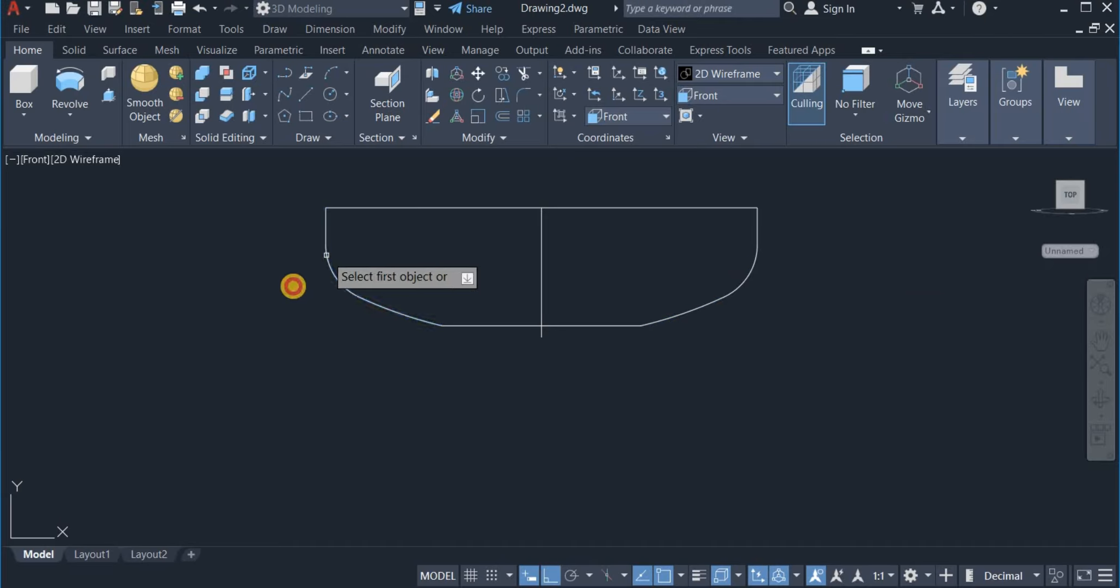
{"action": "right_click", "coordinate": [289, 376]}
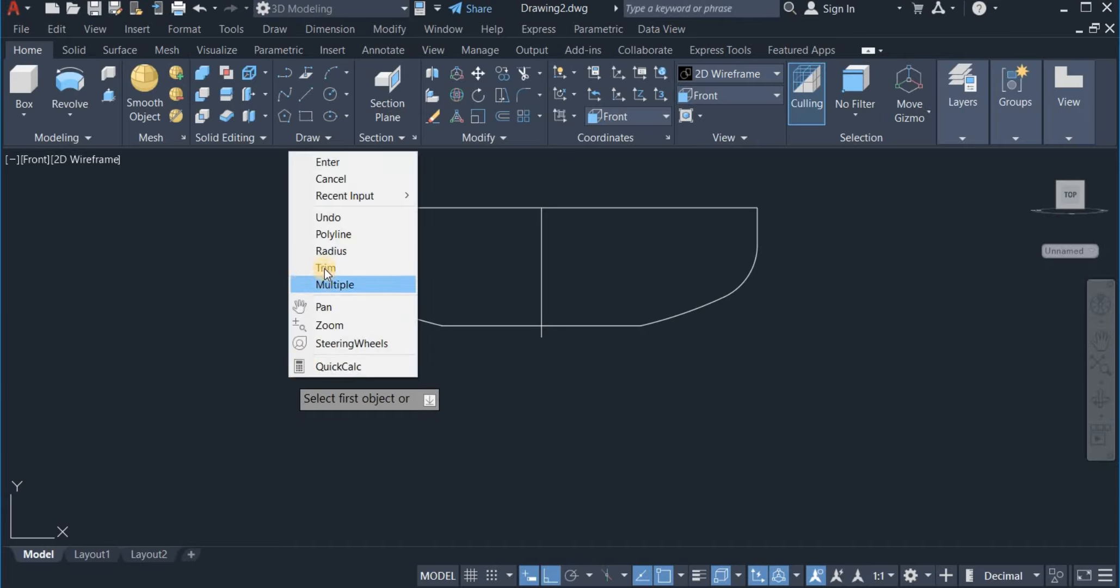
{"action": "left_click", "coordinate": [327, 163]}
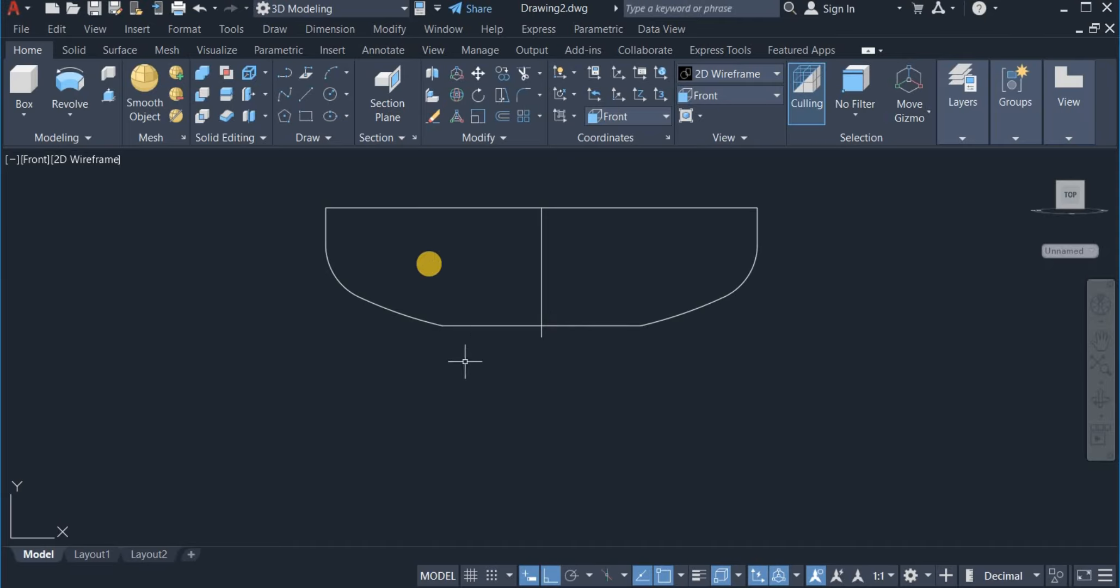
Fillet the corner between the flat base and the right-hand arc with a radius of 20, using the Multiple option
{"action": "left_click", "coordinate": [517, 99]}
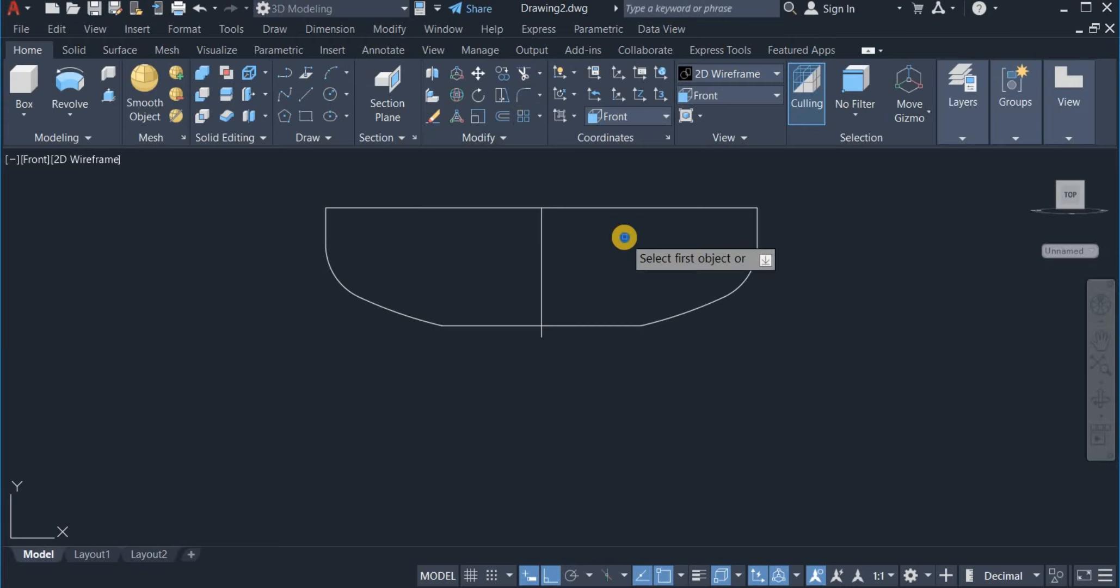
{"action": "right_click", "coordinate": [612, 321]}
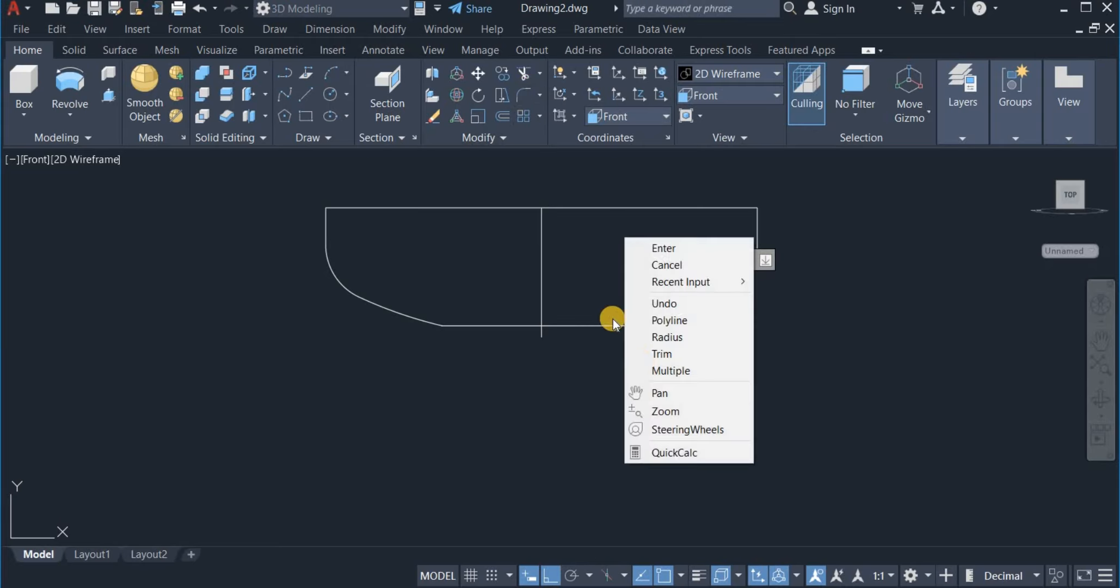
{"action": "left_click", "coordinate": [666, 335]}
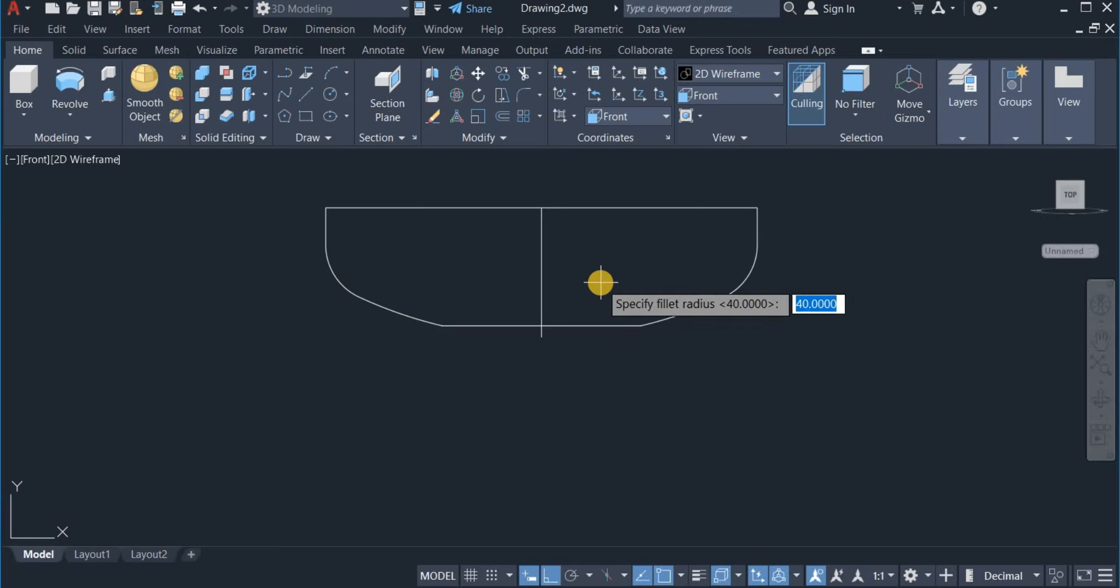
{"action": "type", "text": "20"}
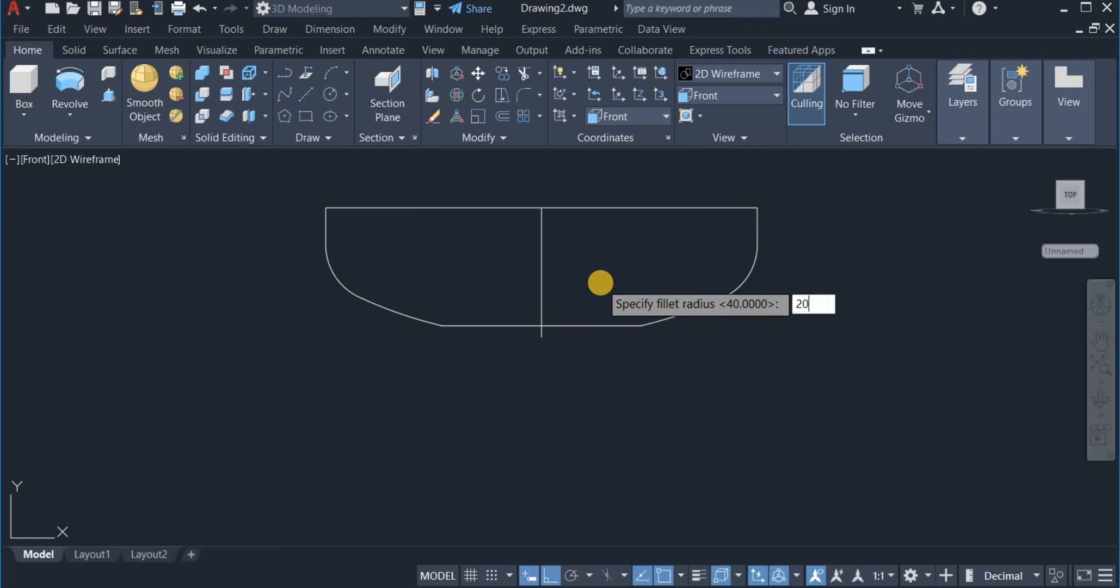
{"action": "key", "text": "Return"}
{"action": "right_click", "coordinate": [600, 269]}
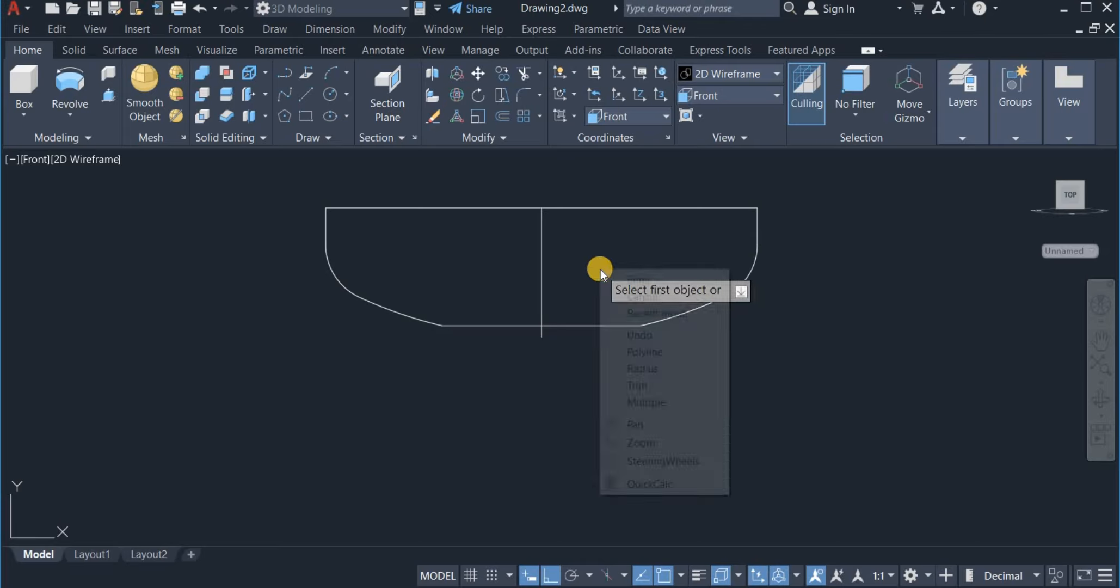
{"action": "left_click", "coordinate": [647, 401]}
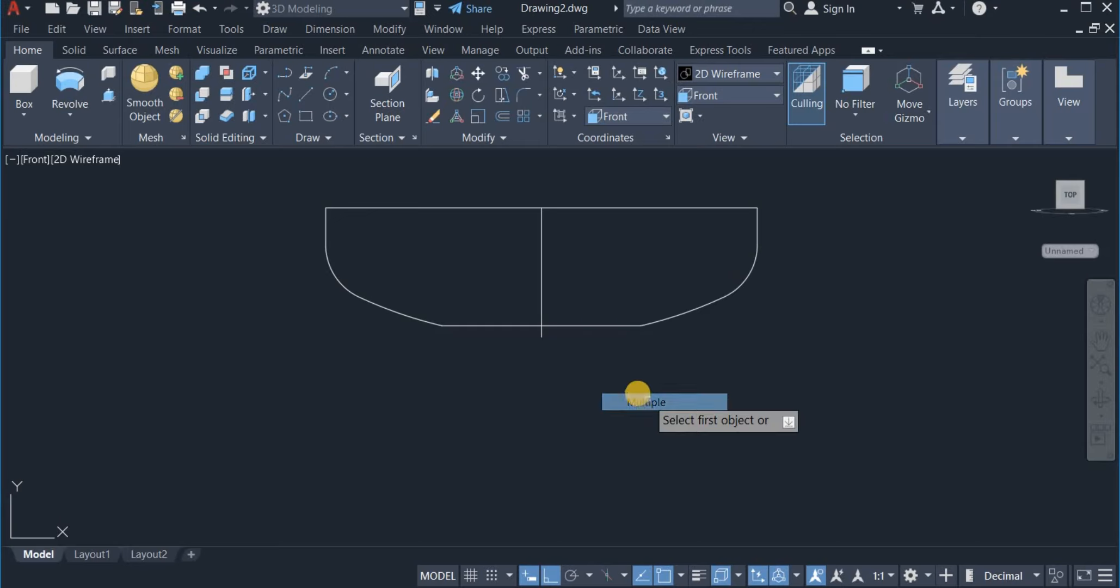
{"action": "scroll", "coordinate": [652, 345], "scroll_direction": "up", "scroll_amount": 4}
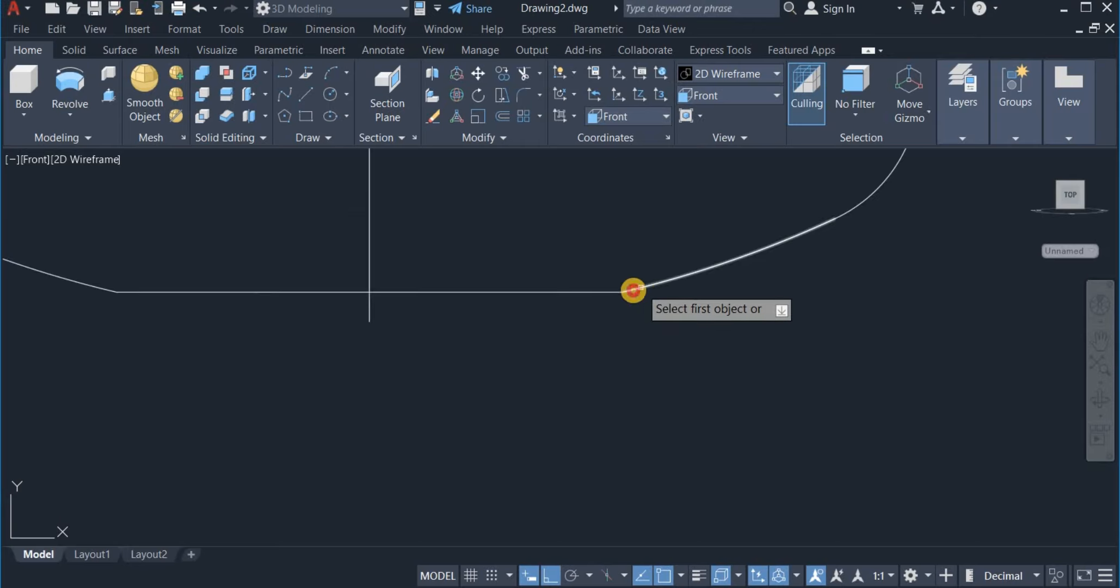
{"action": "left_click", "coordinate": [632, 289]}
{"action": "left_click", "coordinate": [605, 293]}
Fillet the corner between the flat base and the left-hand arc with the same radius of 20, and end the command
{"action": "scroll", "coordinate": [381, 370], "scroll_direction": "down", "scroll_amount": 2}
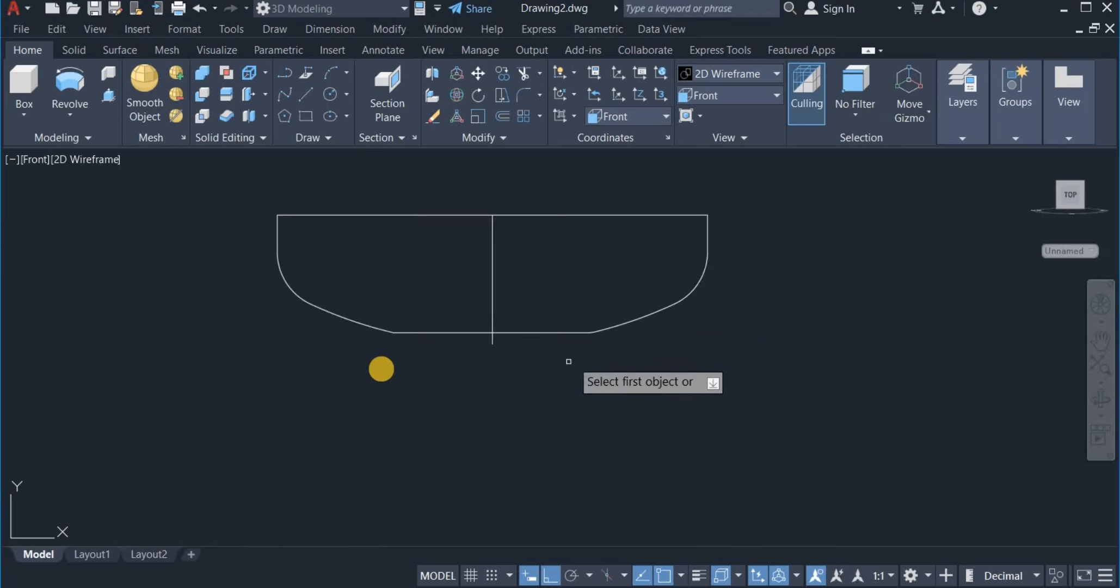
{"action": "scroll", "coordinate": [382, 340], "scroll_direction": "up", "scroll_amount": 3}
{"action": "left_click", "coordinate": [408, 317]}
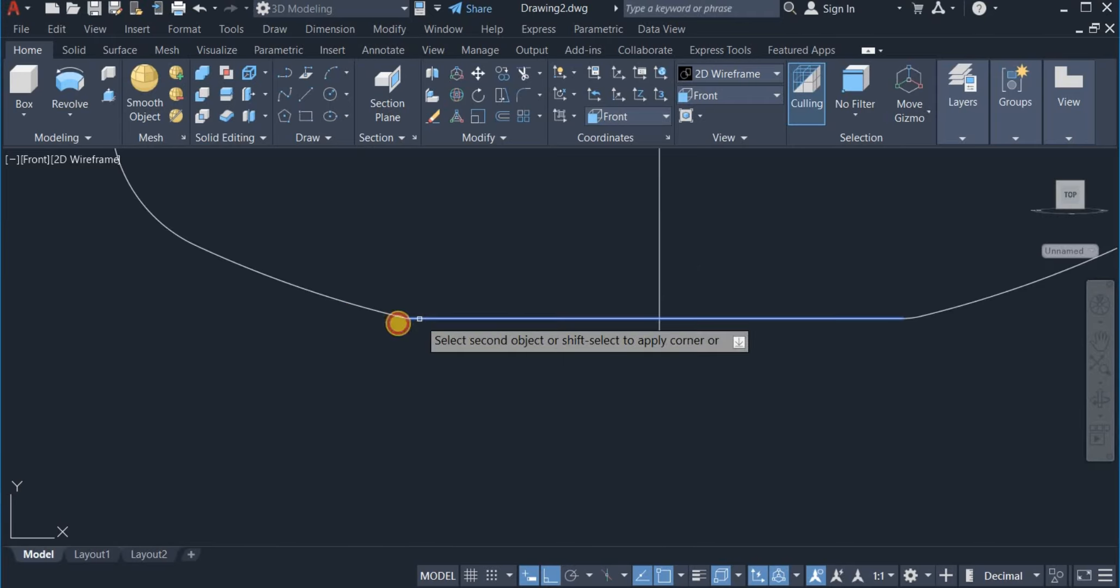
{"action": "left_click", "coordinate": [385, 312]}
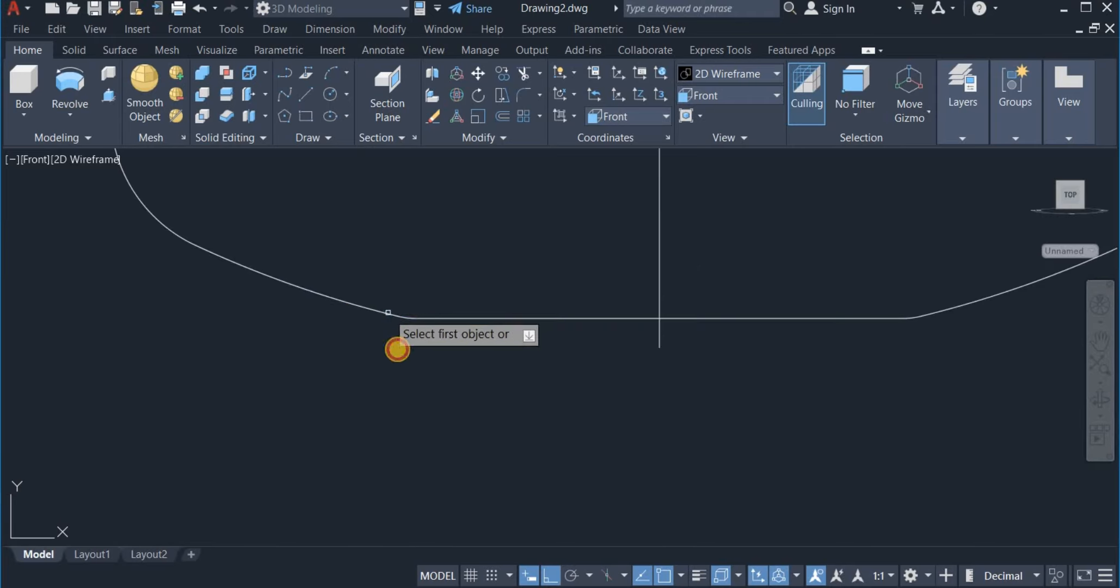
{"action": "right_click", "coordinate": [445, 349]}
{"action": "left_click", "coordinate": [463, 359]}
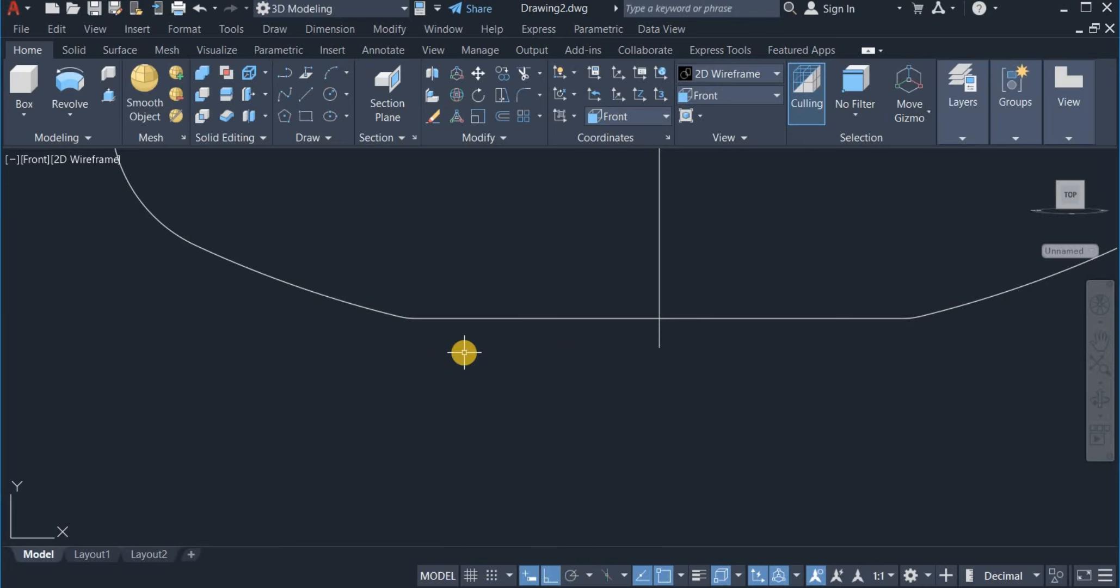
Join the vertical sides, corner fillets, arcs and flat base into one continuous profile, leaving out the rim line and centre line
{"action": "scroll", "coordinate": [463, 350], "scroll_direction": "down", "scroll_amount": 4}
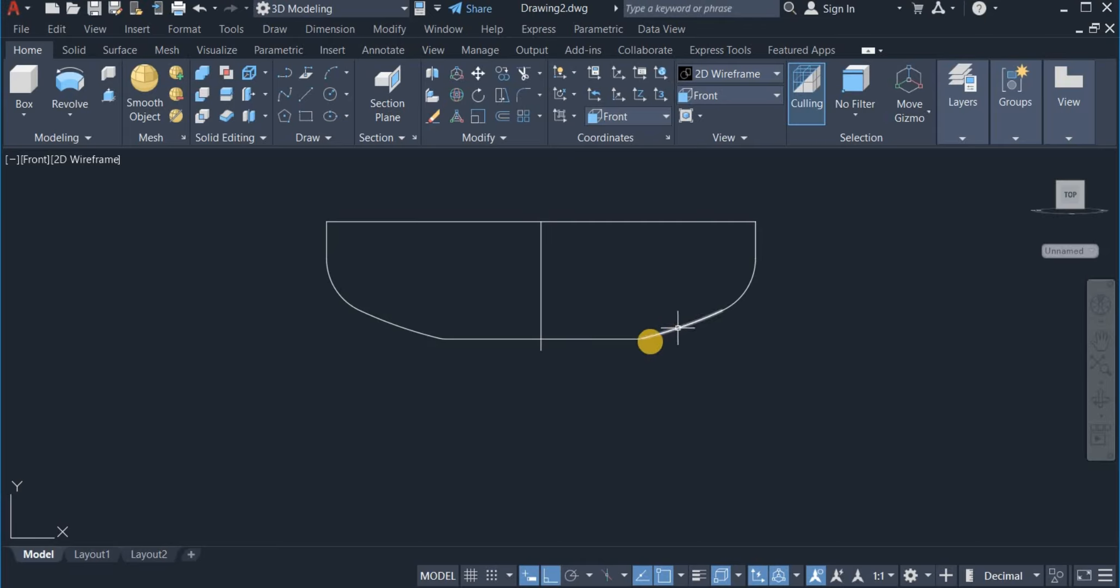
{"action": "left_click", "coordinate": [504, 139]}
{"action": "left_click", "coordinate": [498, 179]}
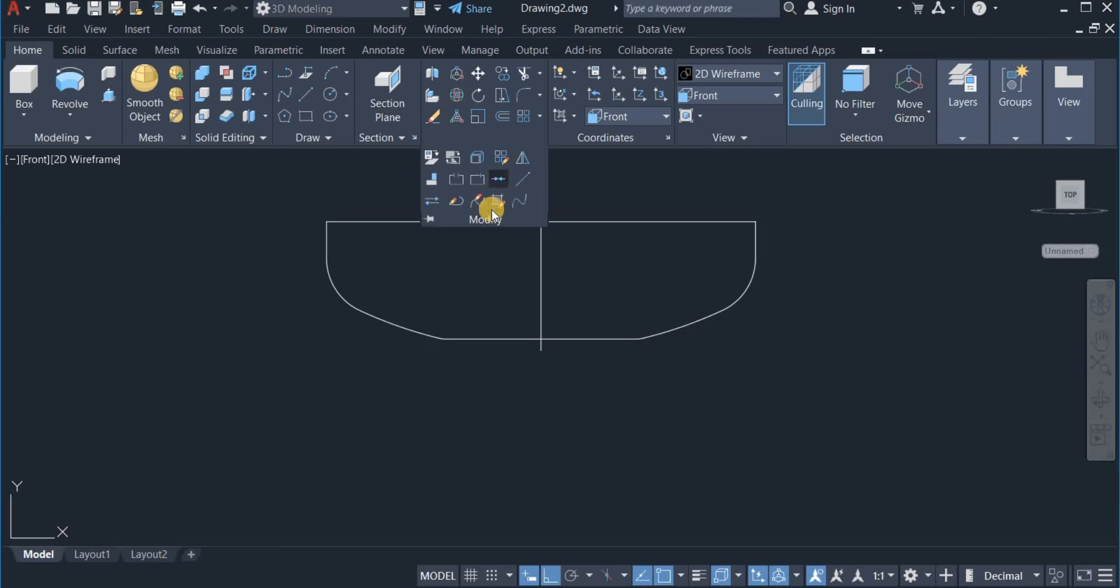
{"action": "left_click", "coordinate": [466, 383]}
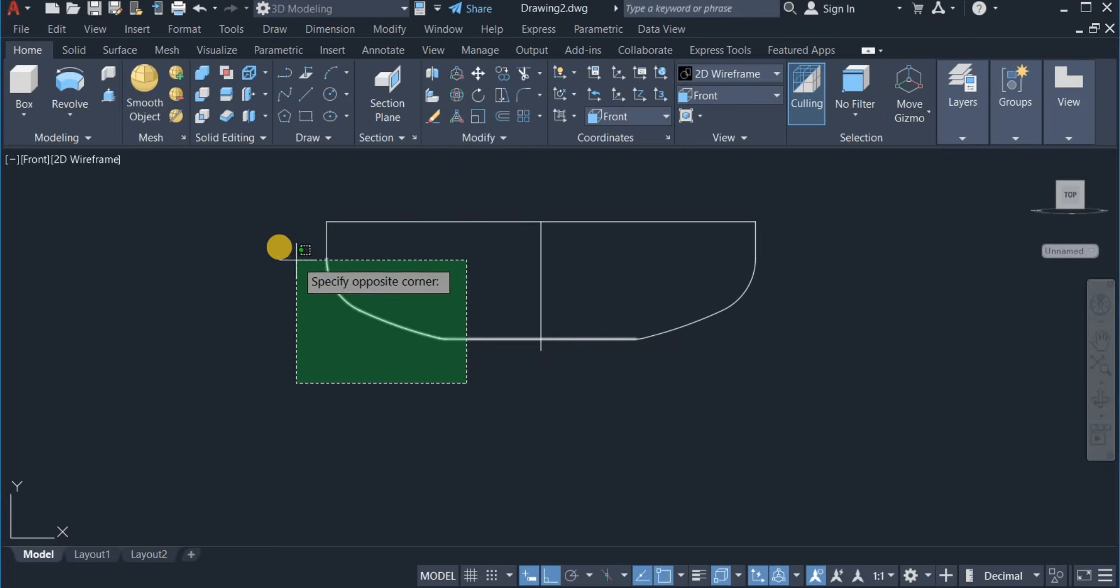
{"action": "left_click", "coordinate": [272, 238]}
{"action": "left_click", "coordinate": [800, 372]}
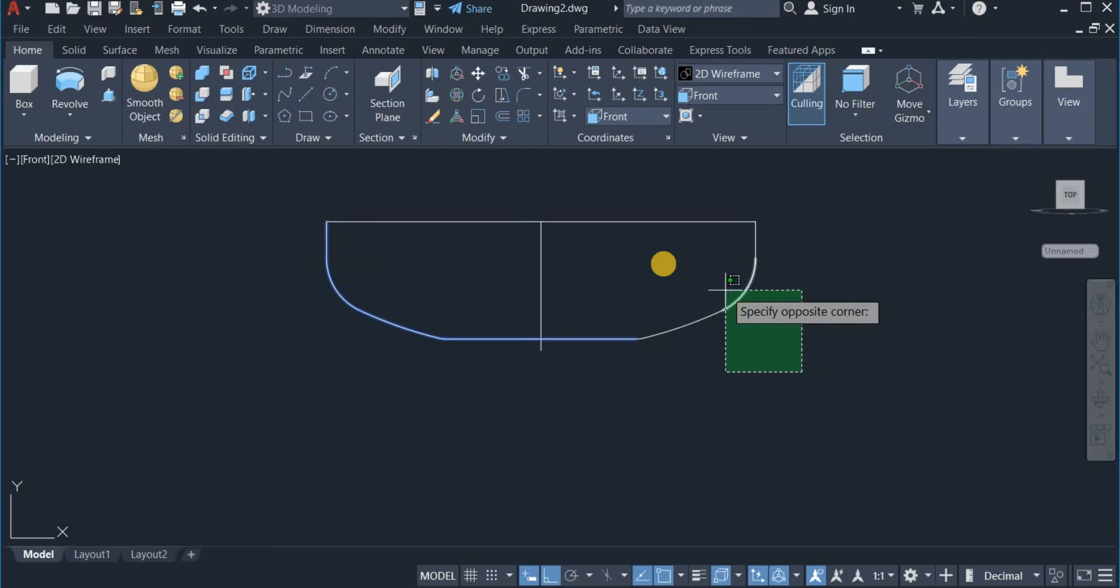
{"action": "left_click", "coordinate": [607, 245]}
{"action": "key", "text": "Return"}
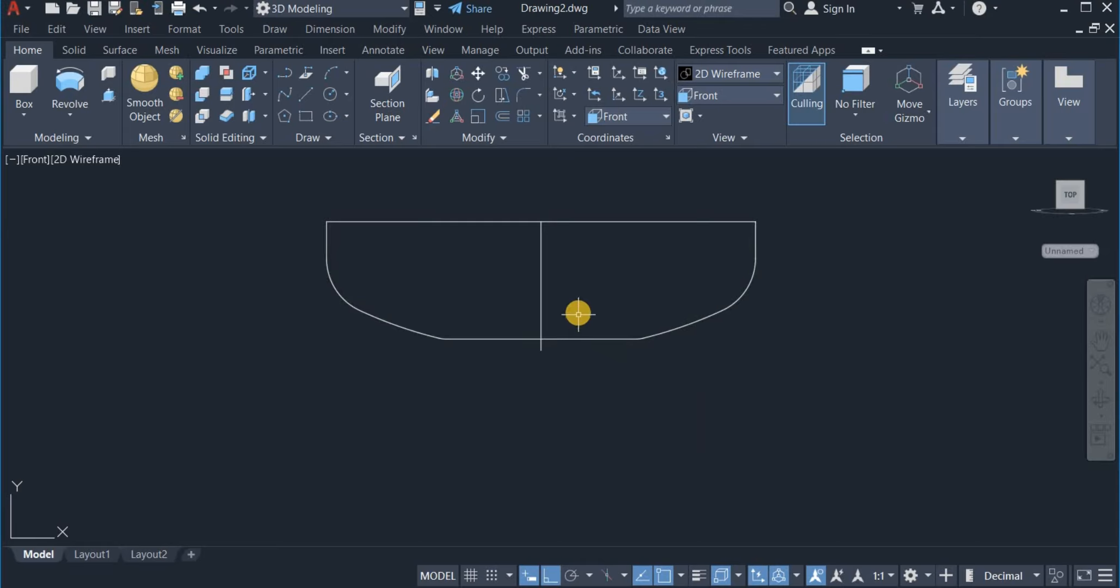
Offset the joined pan profile inward by 3 to form the wall thickness
{"action": "left_click", "coordinate": [502, 116]}
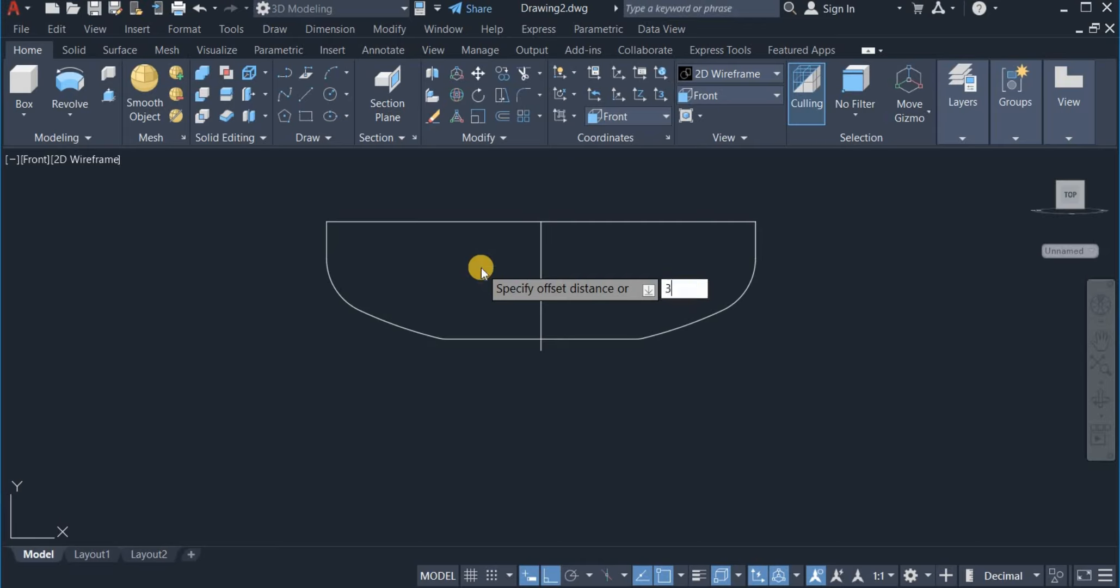
{"action": "type", "text": "3"}
{"action": "key", "text": "Return"}
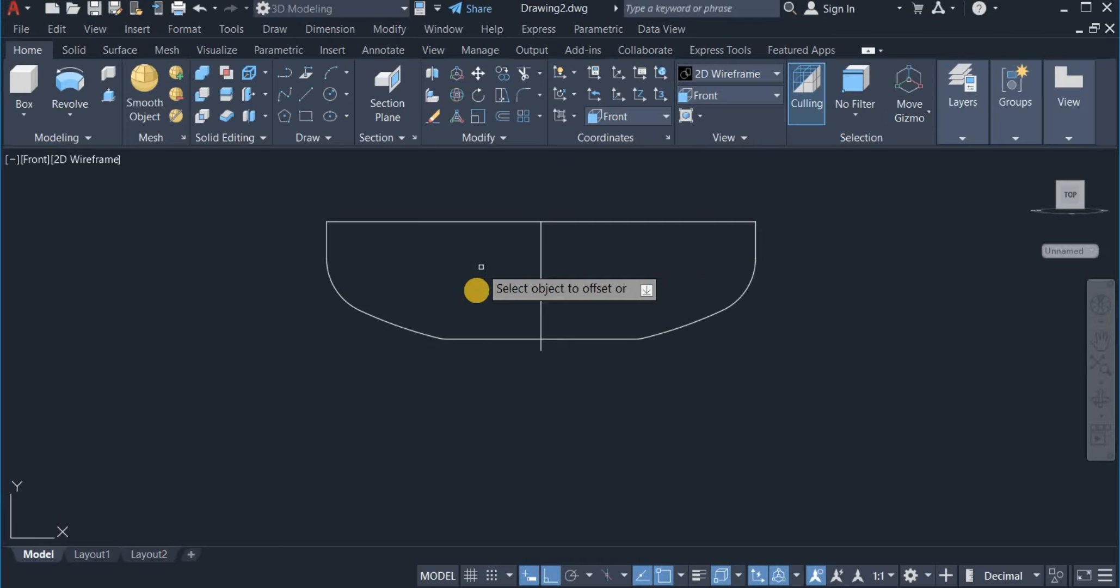
{"action": "left_click", "coordinate": [482, 336]}
{"action": "left_click", "coordinate": [495, 259]}
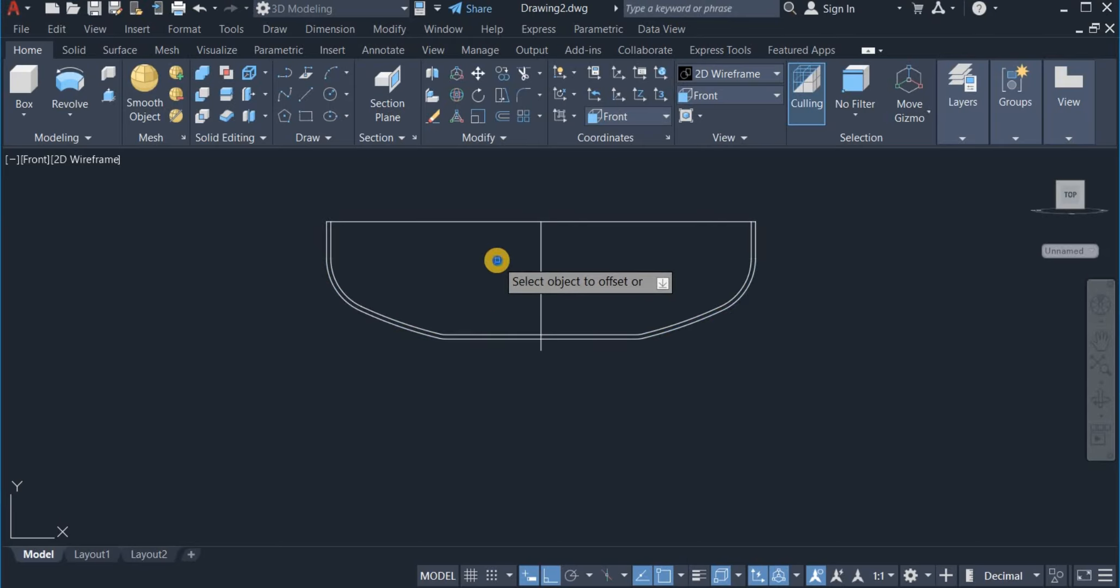
{"action": "right_click", "coordinate": [497, 260]}
{"action": "left_click", "coordinate": [514, 269]}
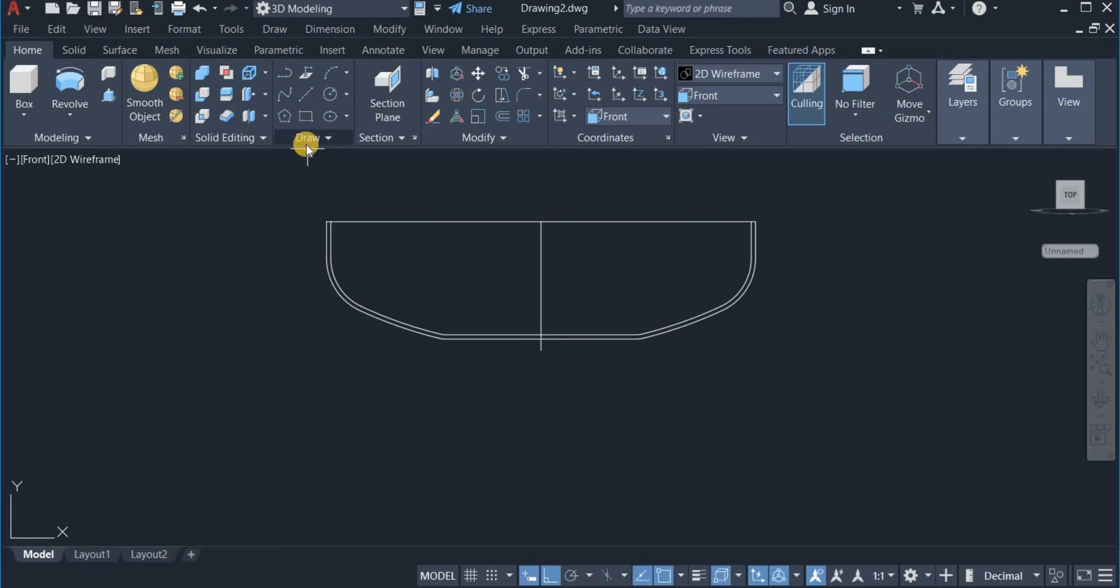
Draw a rectangle 5 wide and 3 high in the empty space below the pan profile
{"action": "left_click", "coordinate": [309, 115]}
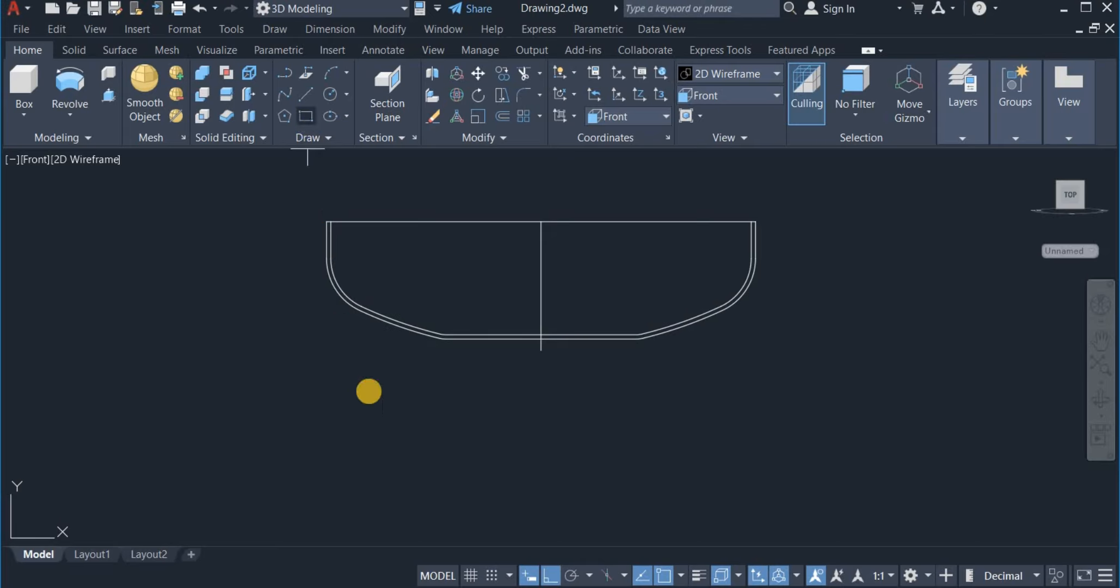
{"action": "left_click", "coordinate": [360, 405]}
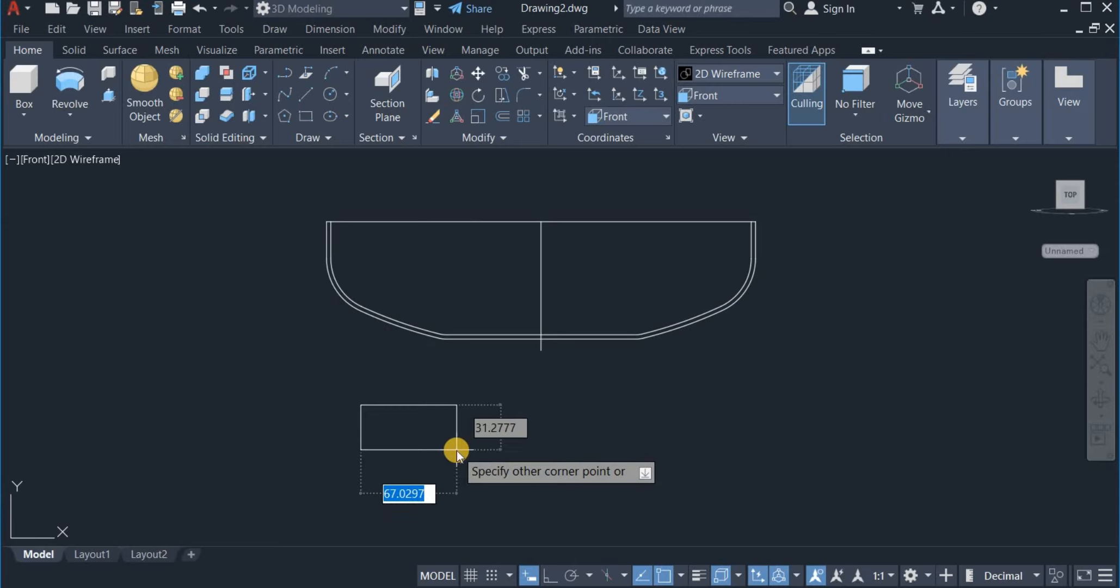
{"action": "type", "text": "5"}
{"action": "key", "text": "Tab"}
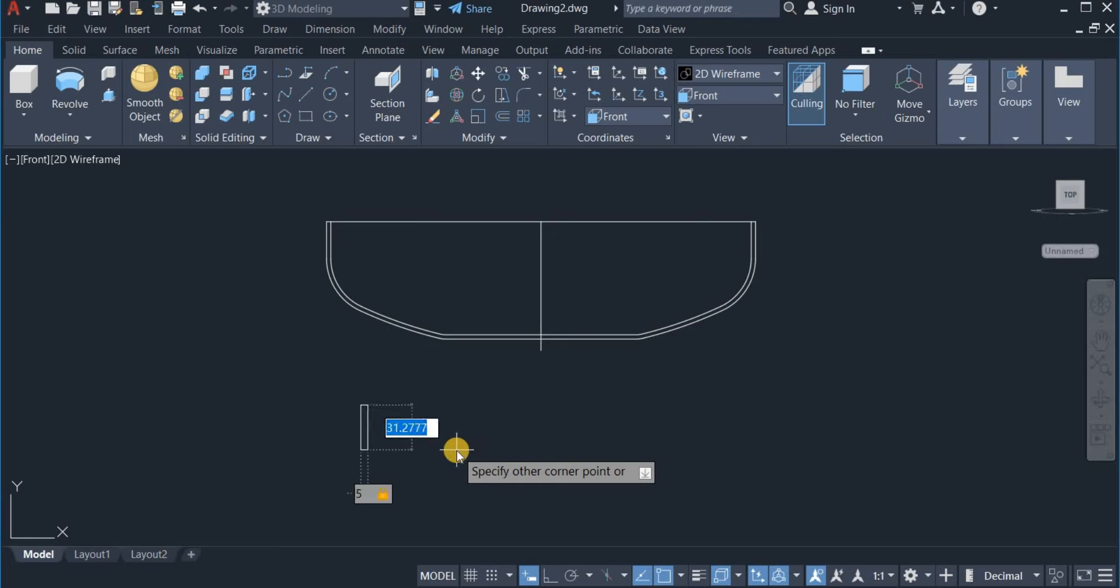
{"action": "type", "text": "3"}
{"action": "key", "text": "Return"}
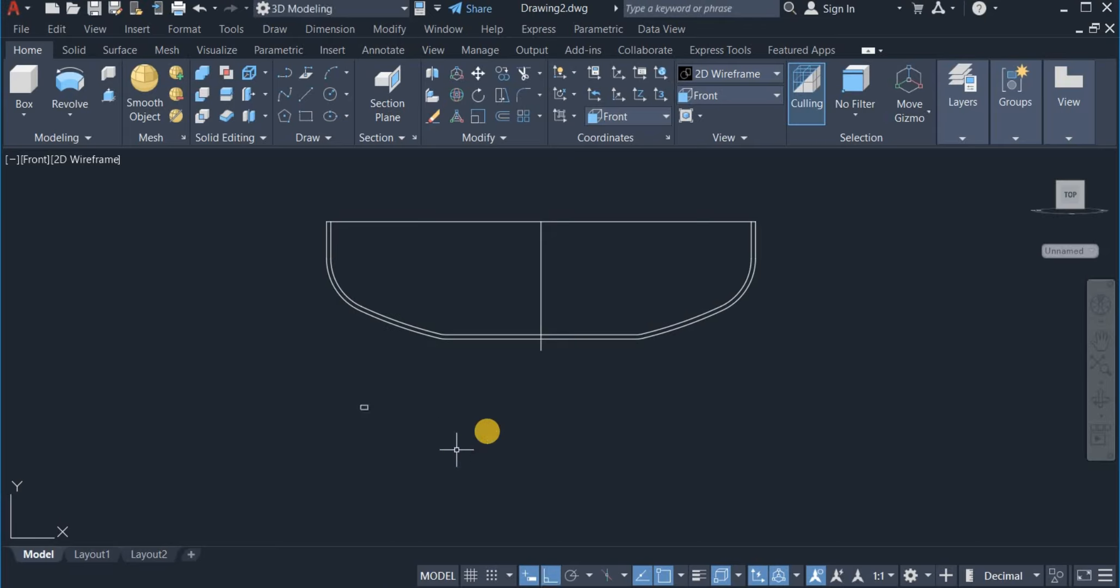
Move the small rectangle by its upper-left corner onto the outer profile at the left base fillet
{"action": "left_click", "coordinate": [478, 74]}
{"action": "left_click", "coordinate": [341, 390]}
{"action": "left_click", "coordinate": [390, 430]}
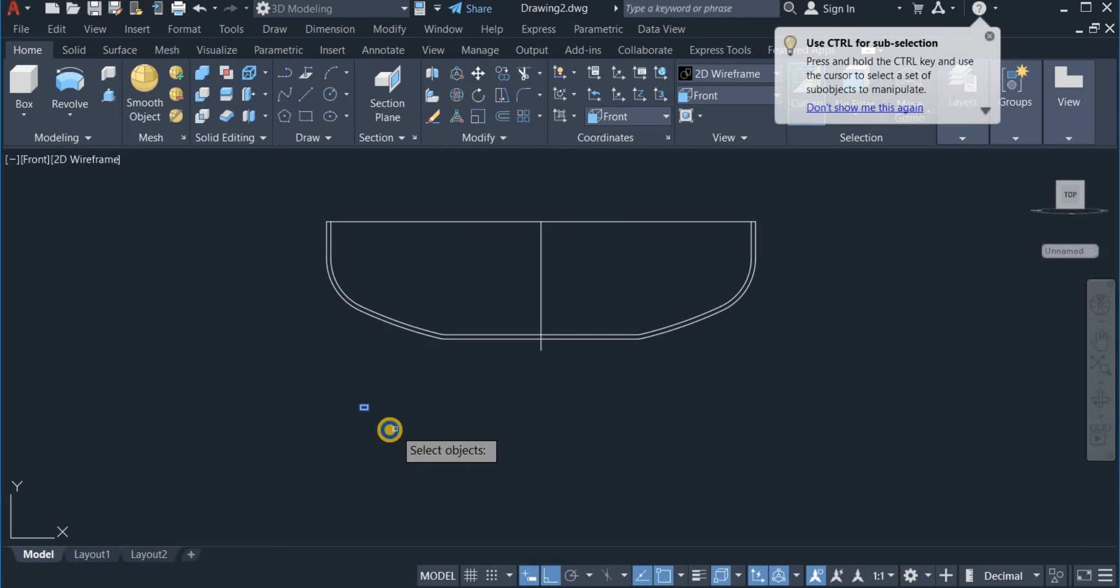
{"action": "key", "text": "Return"}
{"action": "scroll", "coordinate": [368, 413], "scroll_direction": "up", "scroll_amount": 5}
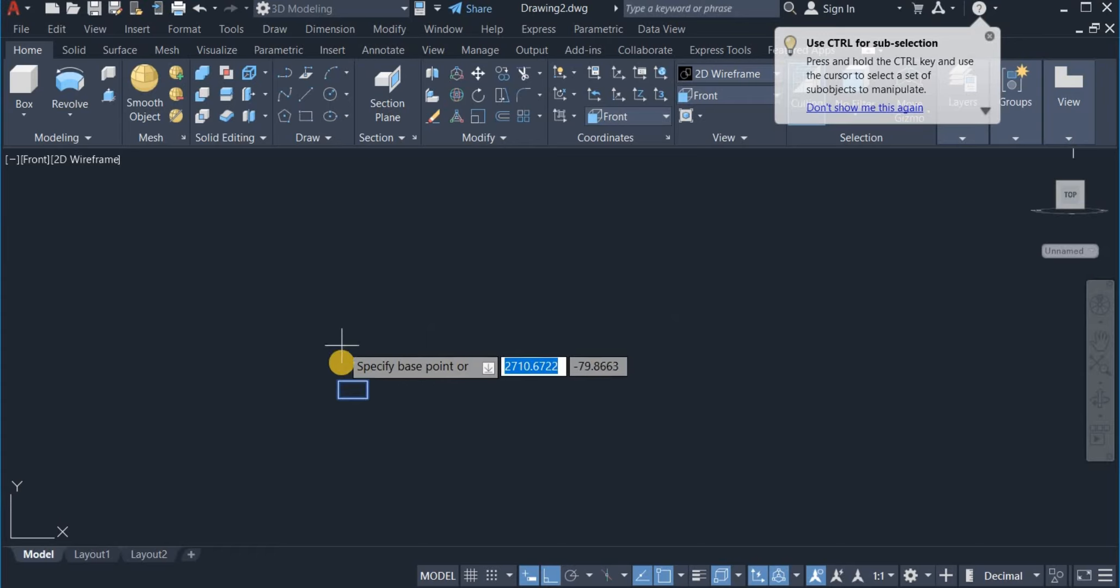
{"action": "left_click", "coordinate": [339, 380]}
{"action": "scroll", "coordinate": [345, 383], "scroll_direction": "down", "scroll_amount": 5}
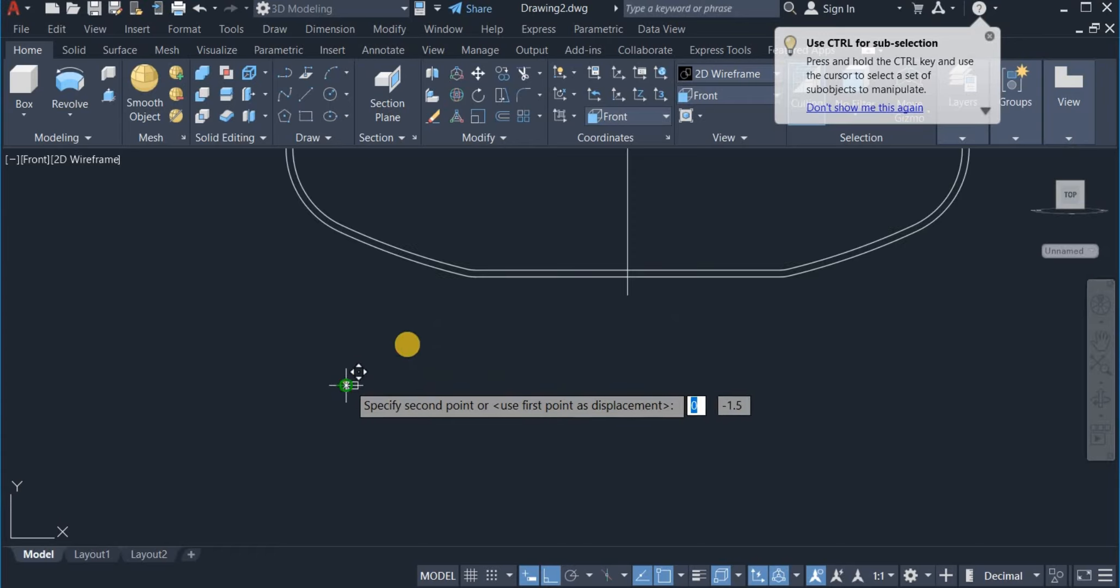
{"action": "scroll", "coordinate": [483, 257], "scroll_direction": "up", "scroll_amount": 6}
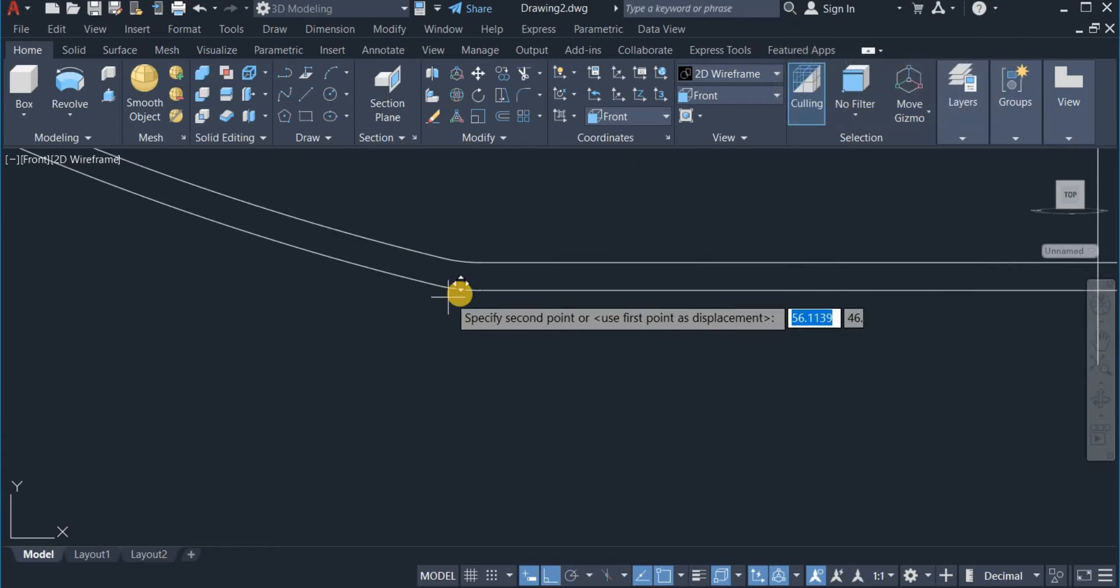
{"action": "left_click", "coordinate": [457, 290]}
Trim the rectangle's upper edge, the outer profile between its sides, and the short stub of its right side above the base line
{"action": "scroll", "coordinate": [409, 334], "scroll_direction": "down", "scroll_amount": 4}
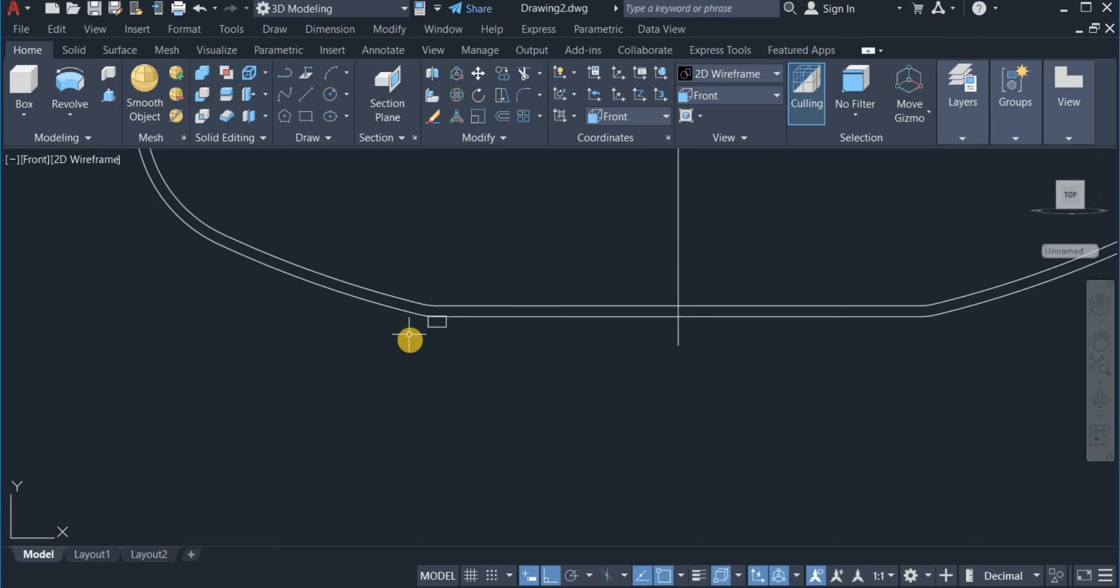
{"action": "scroll", "coordinate": [419, 321], "scroll_direction": "down", "scroll_amount": 2}
{"action": "scroll", "coordinate": [424, 320], "scroll_direction": "up", "scroll_amount": 5}
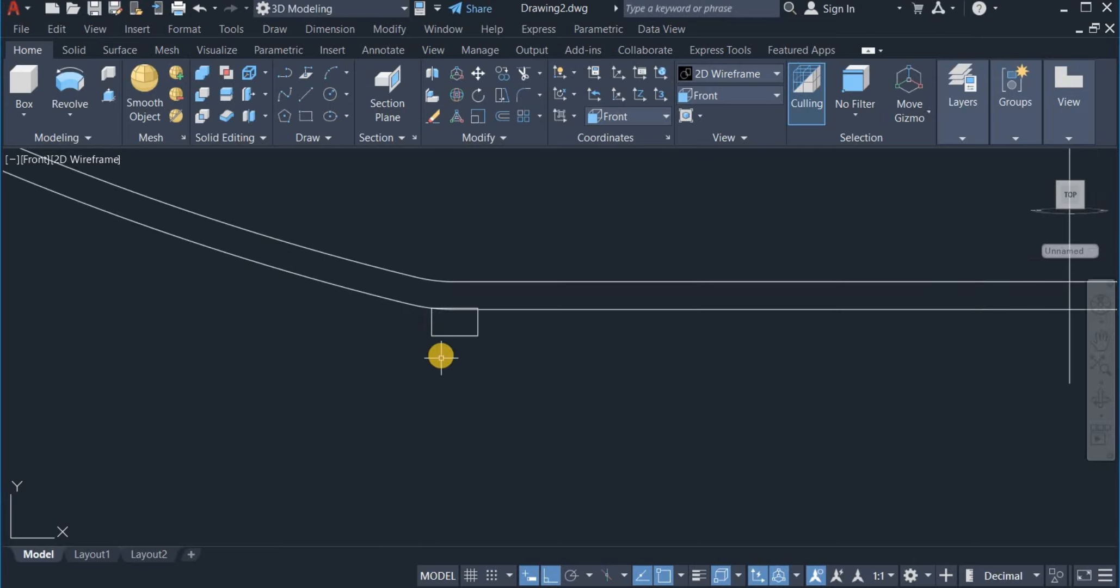
{"action": "scroll", "coordinate": [441, 321], "scroll_direction": "up", "scroll_amount": 4}
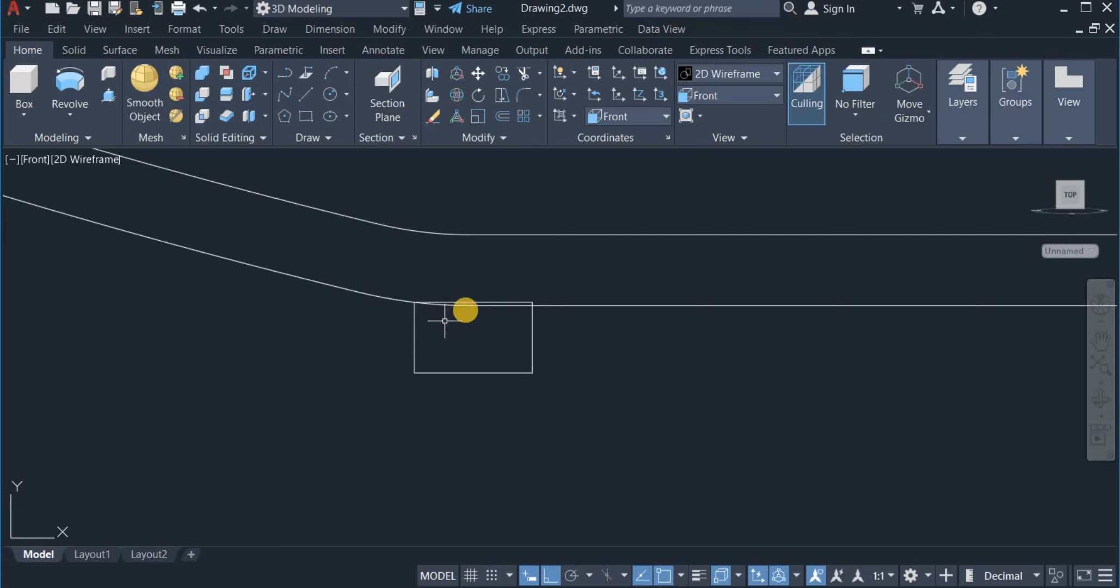
{"action": "left_click", "coordinate": [522, 74]}
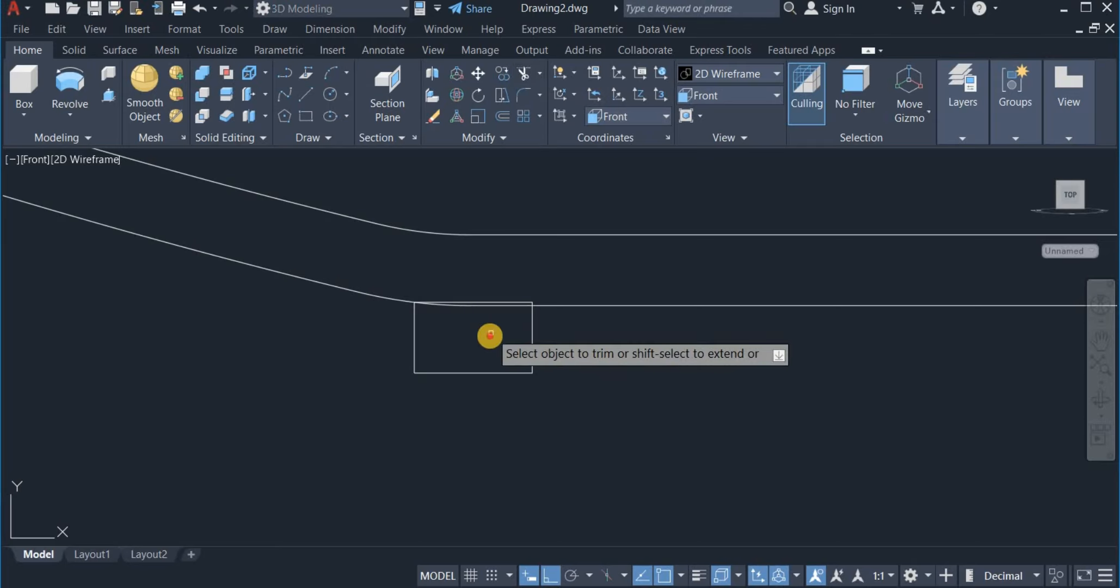
{"action": "mouse_move", "coordinate": [490, 332]}
{"action": "left_mouse_down"}
{"action": "mouse_move", "coordinate": [462, 275]}
{"action": "mouse_move", "coordinate": [466, 290]}
{"action": "left_mouse_up"}
{"action": "left_click", "coordinate": [442, 305]}
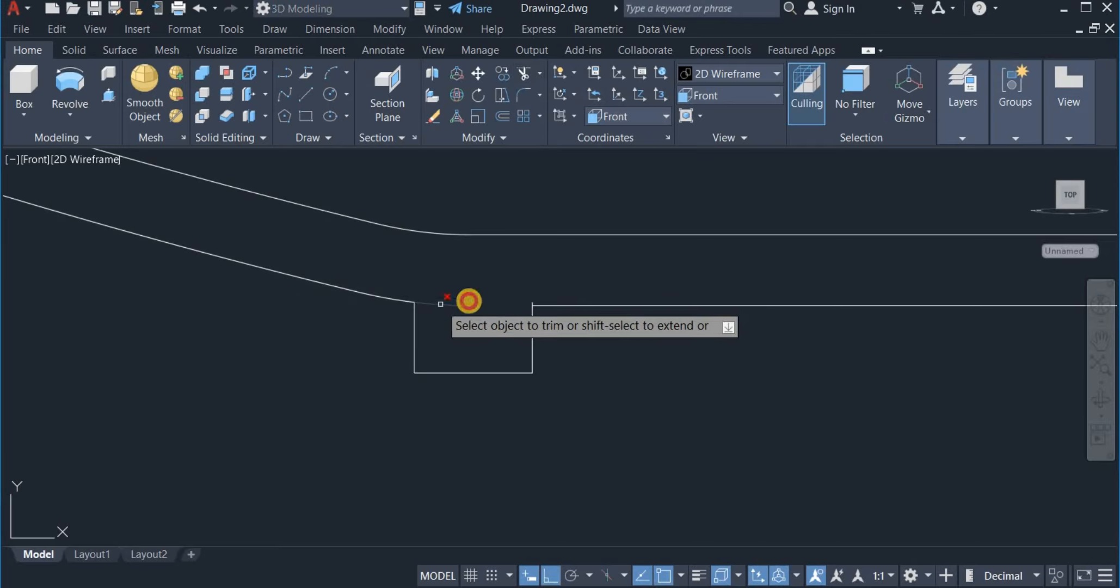
{"action": "scroll", "coordinate": [517, 287], "scroll_direction": "up", "scroll_amount": 6}
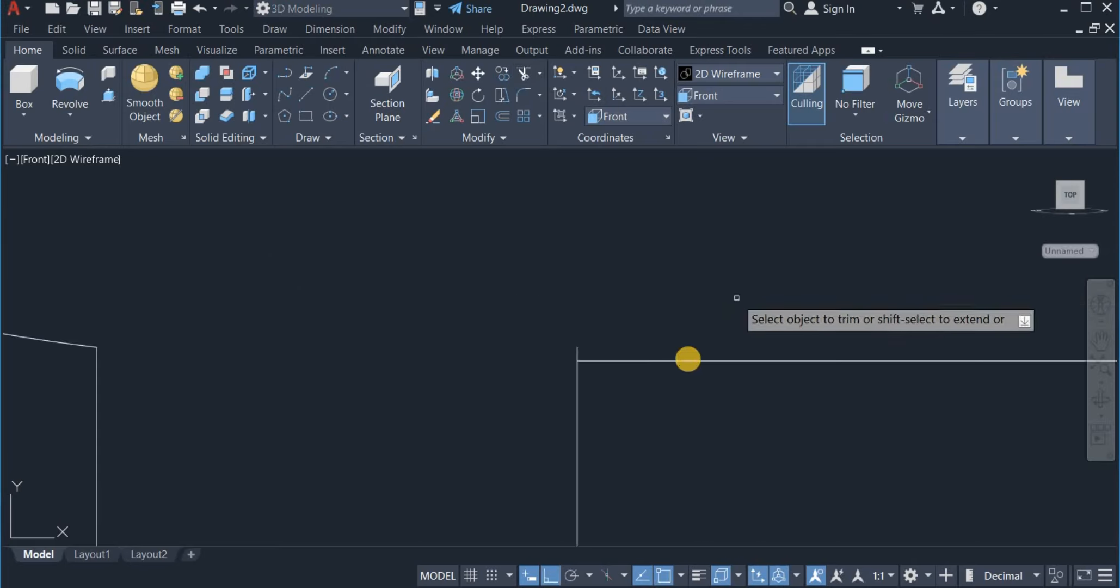
{"action": "left_click", "coordinate": [576, 352]}
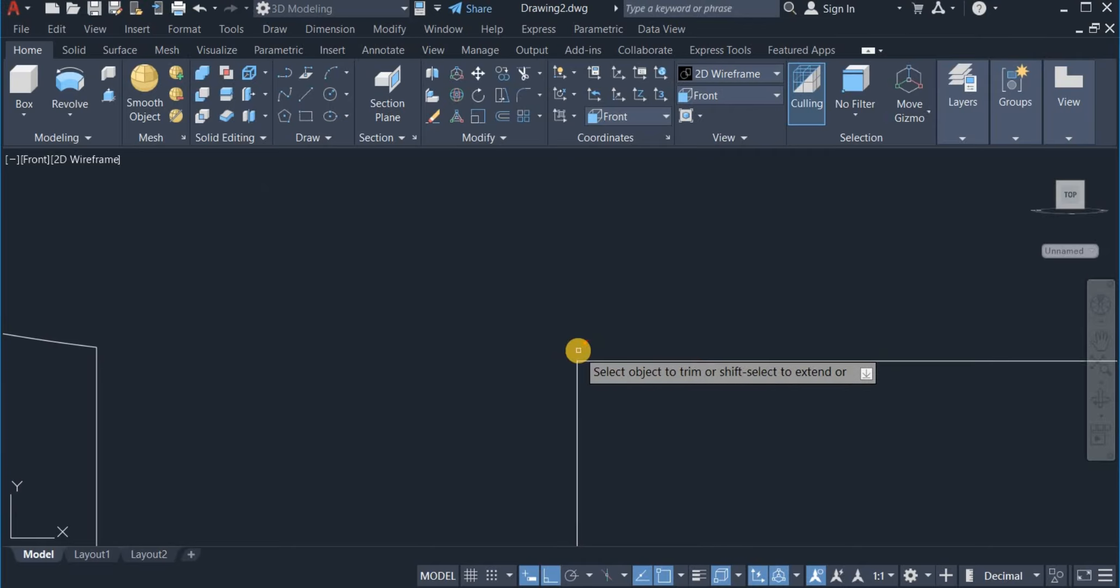
Join the small foot outline under the left base fillet with the outer pan profile
{"action": "right_click", "coordinate": [547, 266]}
{"action": "left_click", "coordinate": [566, 276]}
{"action": "scroll", "coordinate": [570, 264], "scroll_direction": "down", "scroll_amount": 4}
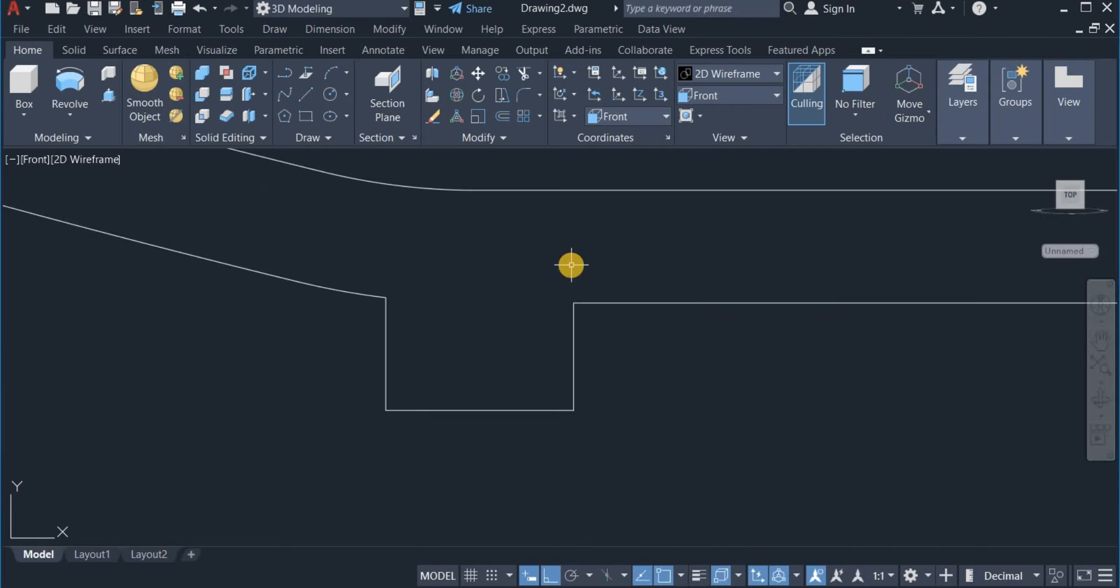
{"action": "middle_click_drag", "start_coordinate": [572, 265], "coordinate": [561, 328]}
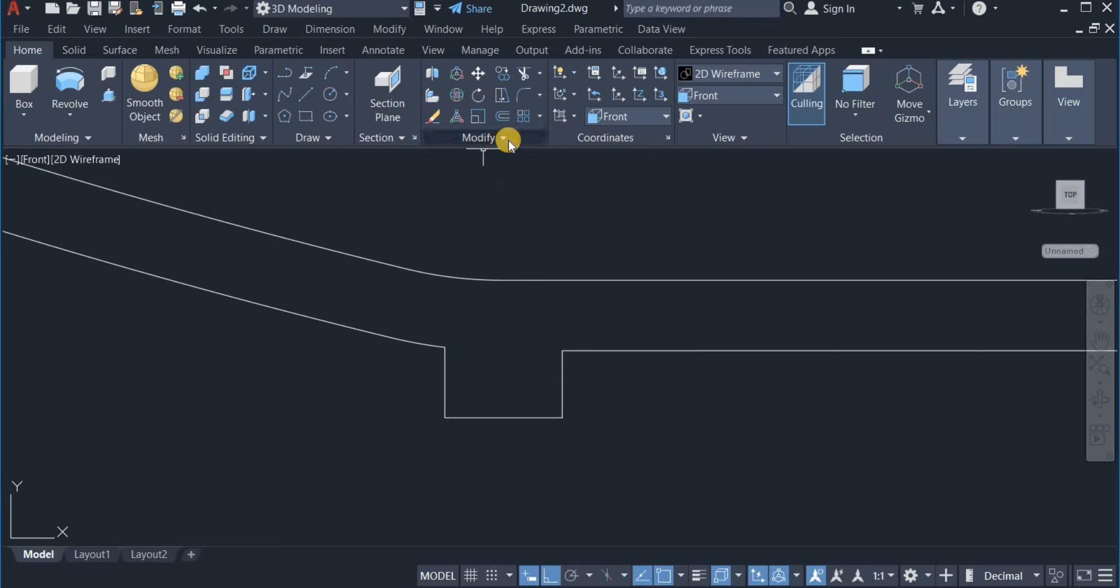
{"action": "left_click", "coordinate": [485, 140]}
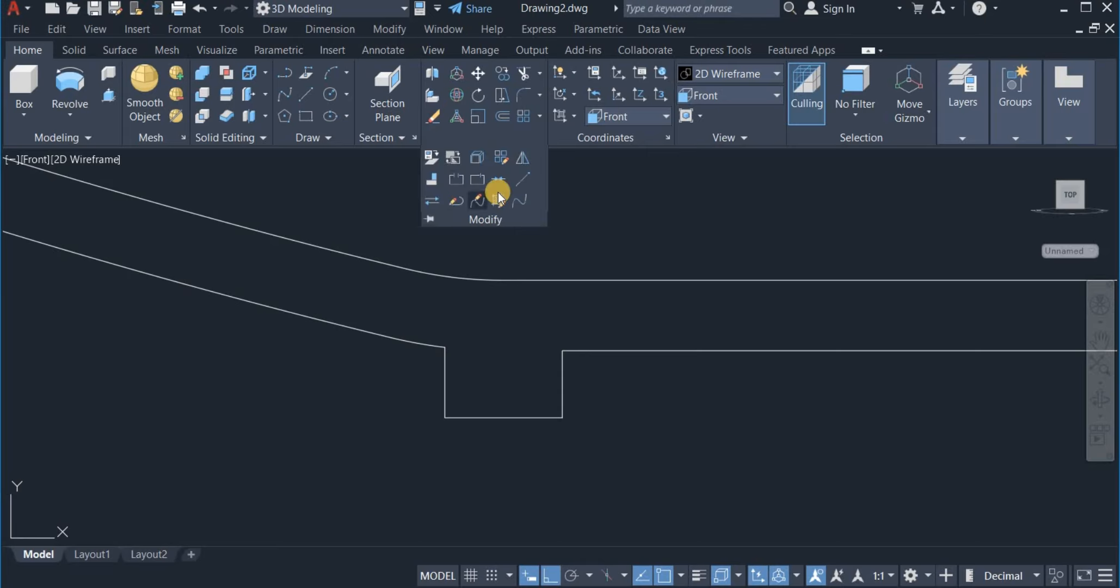
{"action": "left_click", "coordinate": [601, 466]}
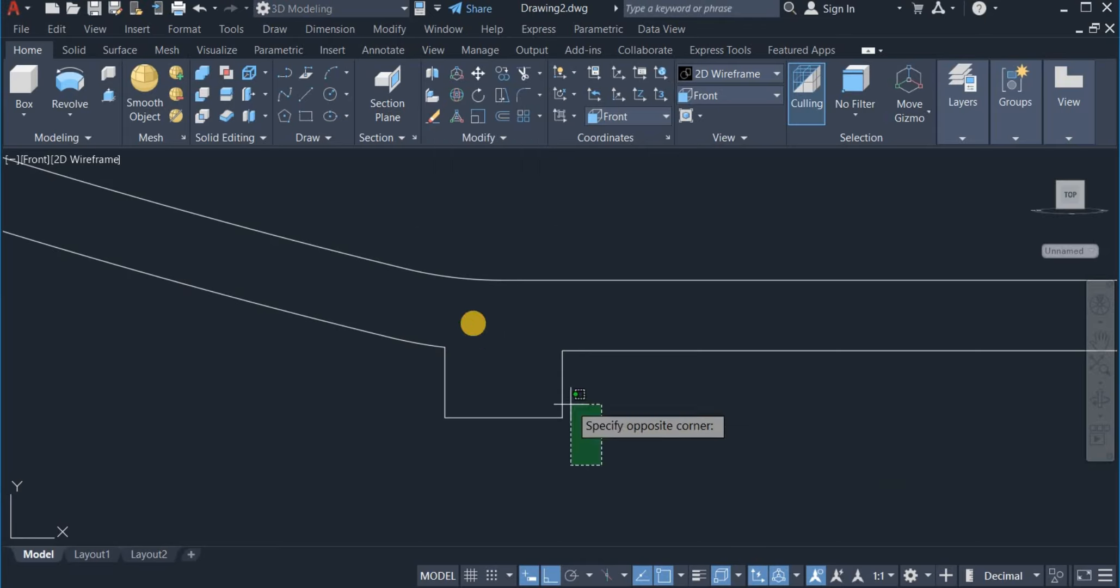
{"action": "left_click", "coordinate": [387, 298]}
{"action": "key", "text": "Return"}
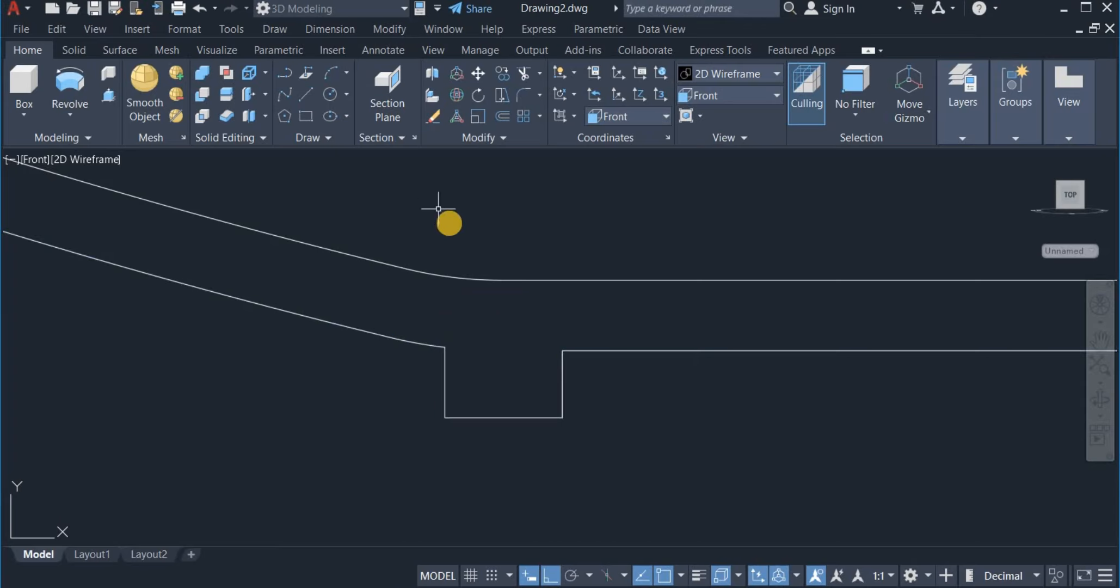
{"action": "scroll", "coordinate": [417, 302], "scroll_direction": "down", "scroll_amount": 6}
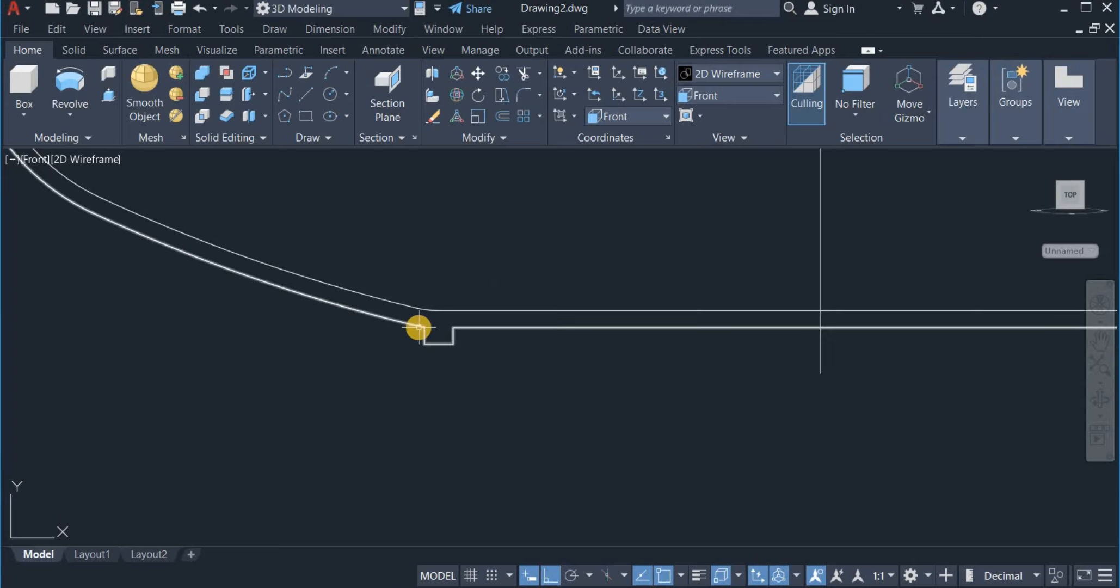
{"action": "middle_click_drag", "start_coordinate": [414, 326], "coordinate": [402, 428]}
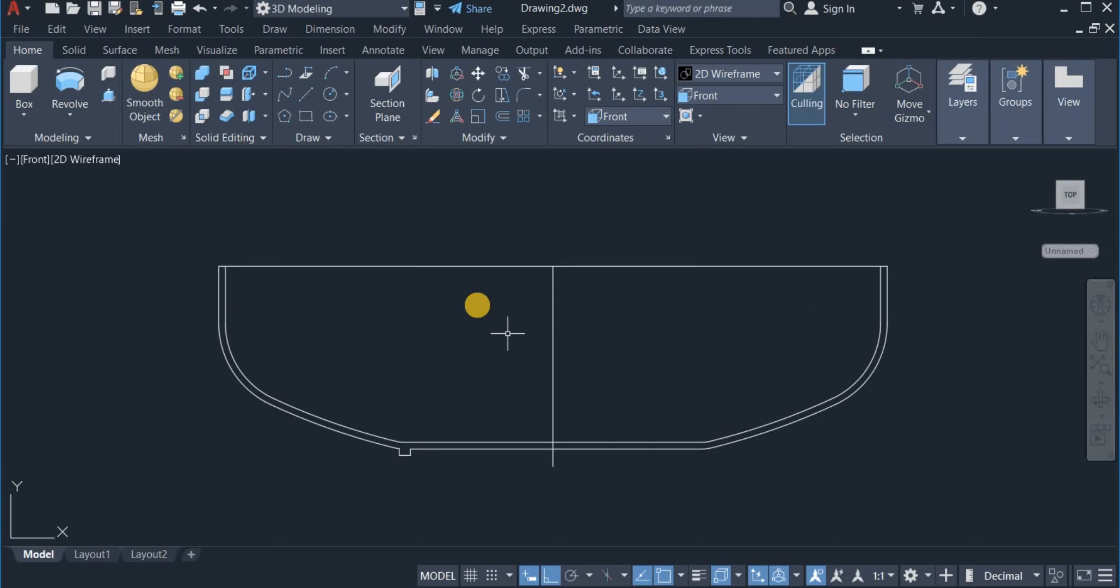
Draw a vertical line 30 long upward from the midpoint of the pan's rim line
{"action": "left_click", "coordinate": [305, 94]}
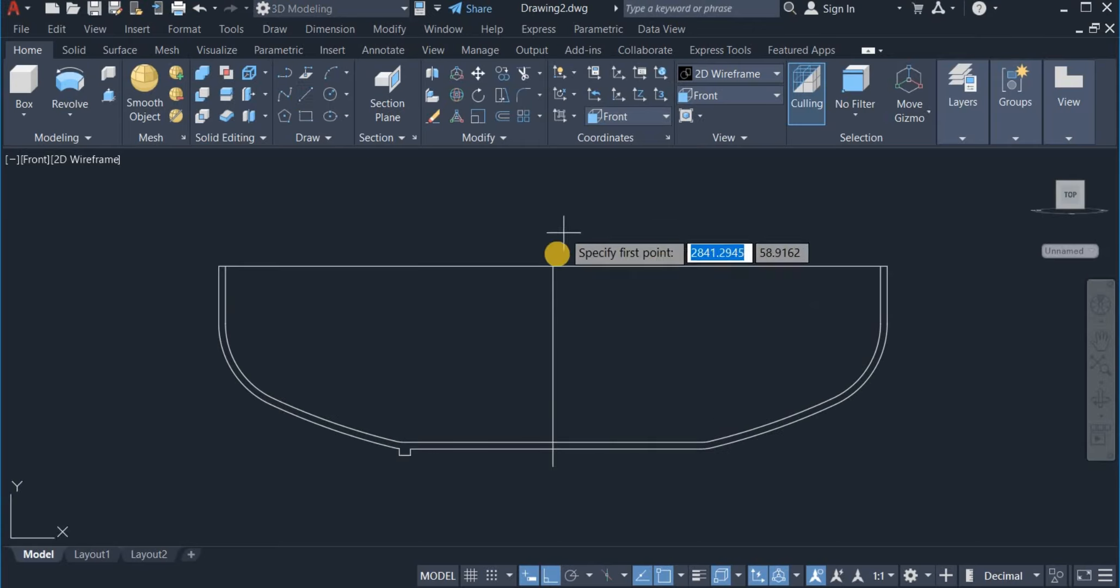
{"action": "left_click", "coordinate": [552, 266]}
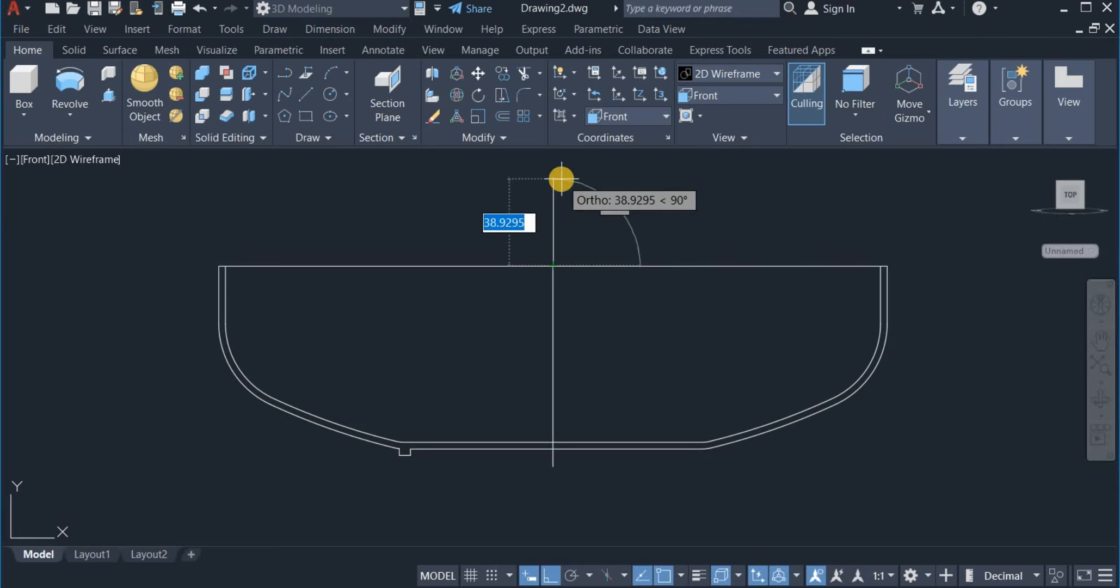
{"action": "key", "text": "BackSpace"}
{"action": "type", "text": "30"}
{"action": "key", "text": "Return"}
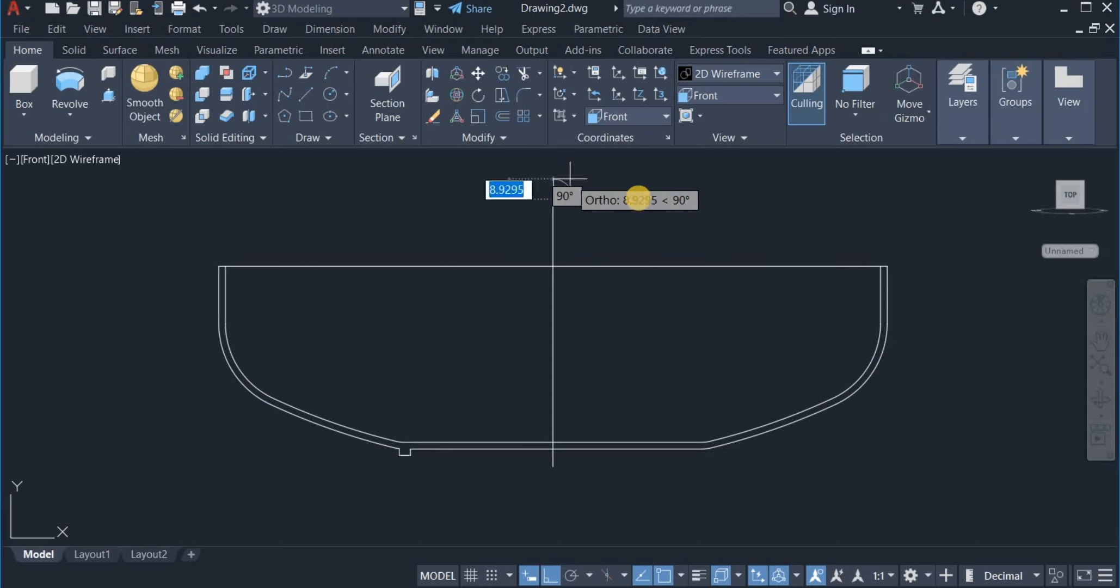
{"action": "right_click", "coordinate": [644, 201]}
{"action": "left_click", "coordinate": [678, 211]}
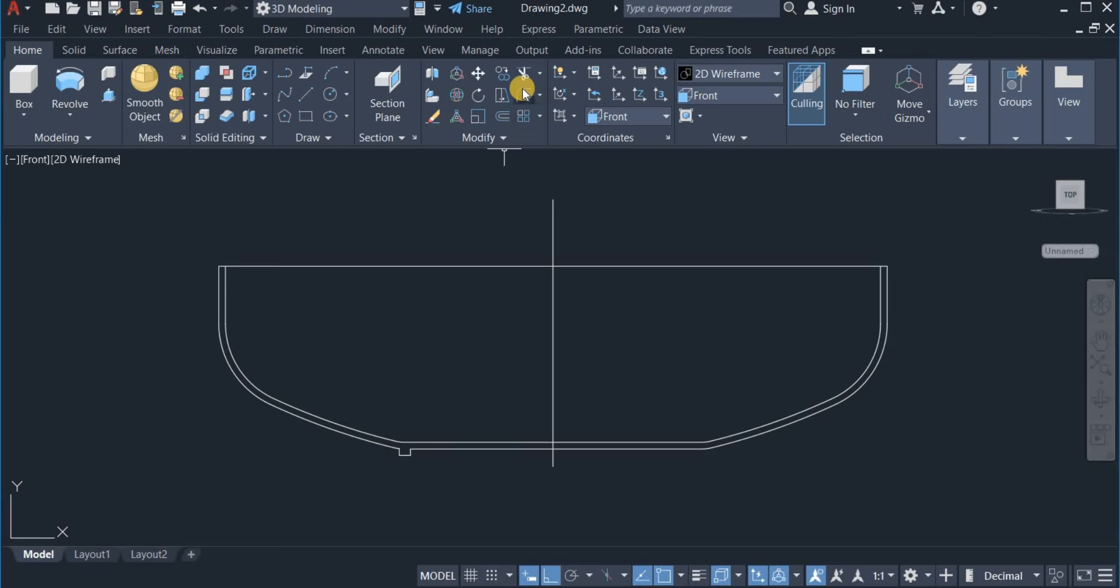
Trim the rim line between the inner walls on both sides of the centre line
{"action": "left_click", "coordinate": [523, 72]}
{"action": "left_click", "coordinate": [431, 308]}
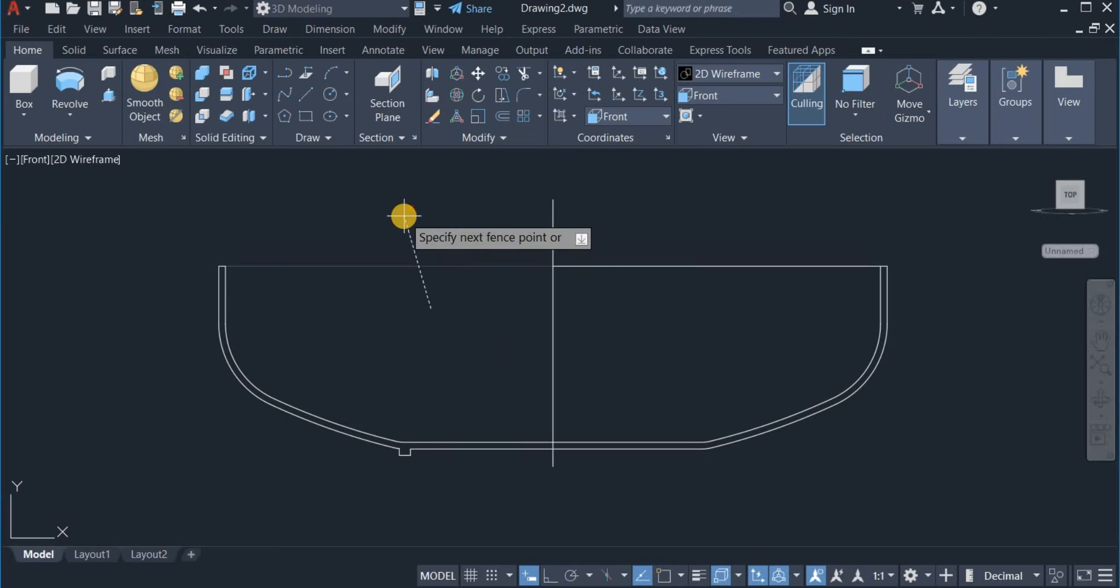
{"action": "left_click", "coordinate": [404, 216]}
{"action": "left_click", "coordinate": [708, 315]}
{"action": "left_click", "coordinate": [700, 250]}
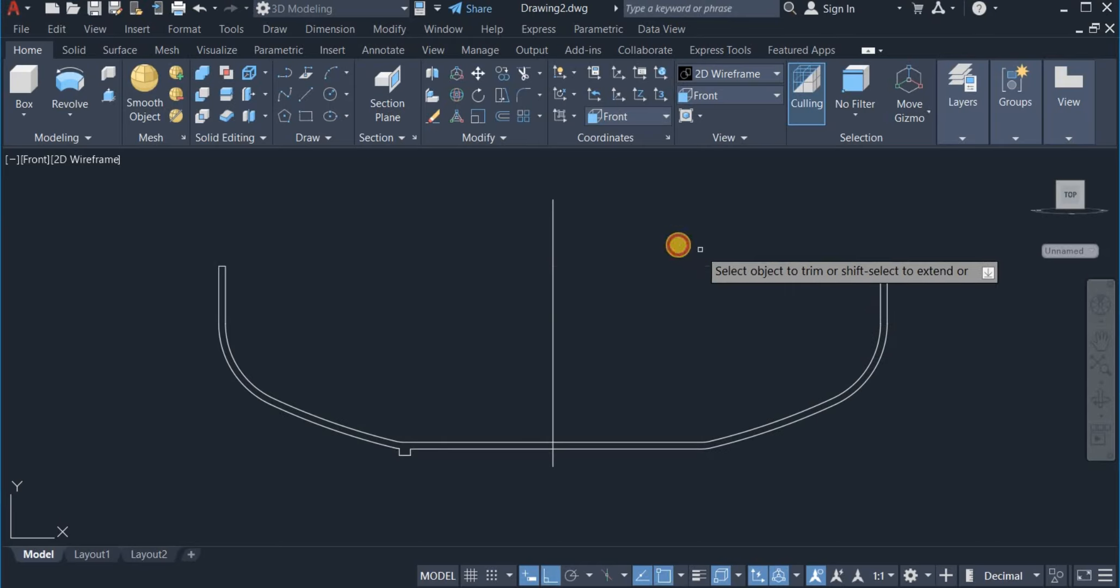
{"action": "right_click", "coordinate": [675, 239]}
{"action": "left_click", "coordinate": [689, 247]}
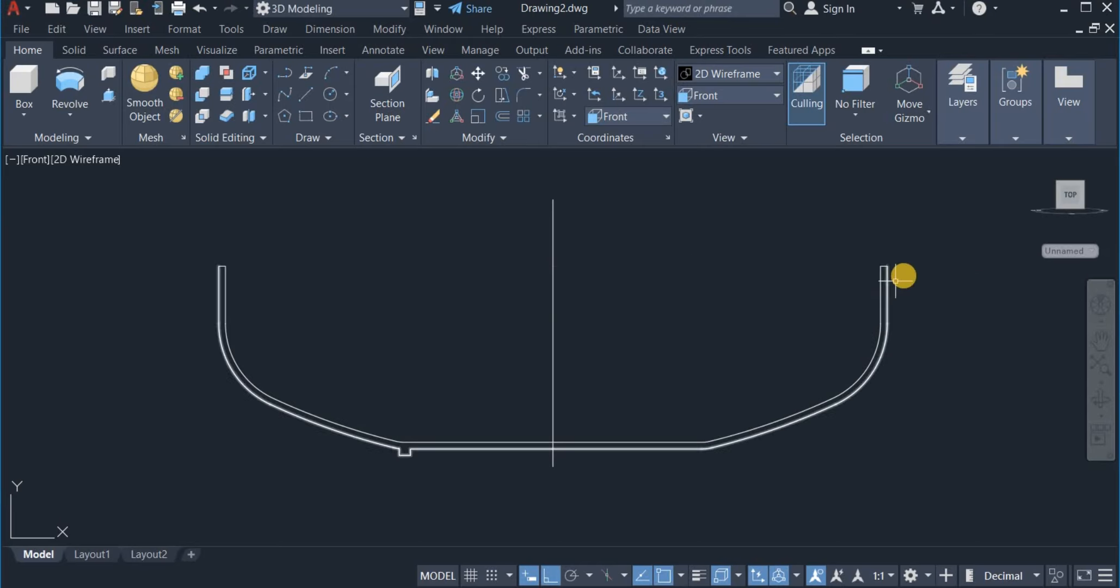
Join the inner and outer pan profiles with the short rim edges at both ends into one closed outline
{"action": "left_click", "coordinate": [474, 139]}
{"action": "left_click", "coordinate": [500, 181]}
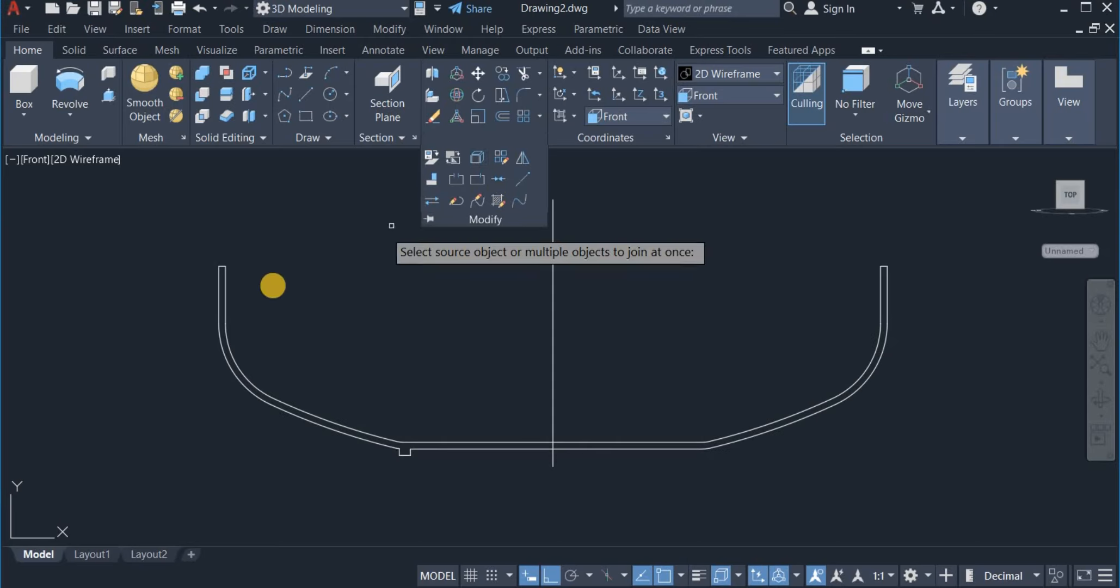
{"action": "left_click", "coordinate": [272, 311]}
{"action": "left_click", "coordinate": [173, 233]}
{"action": "left_click", "coordinate": [932, 307]}
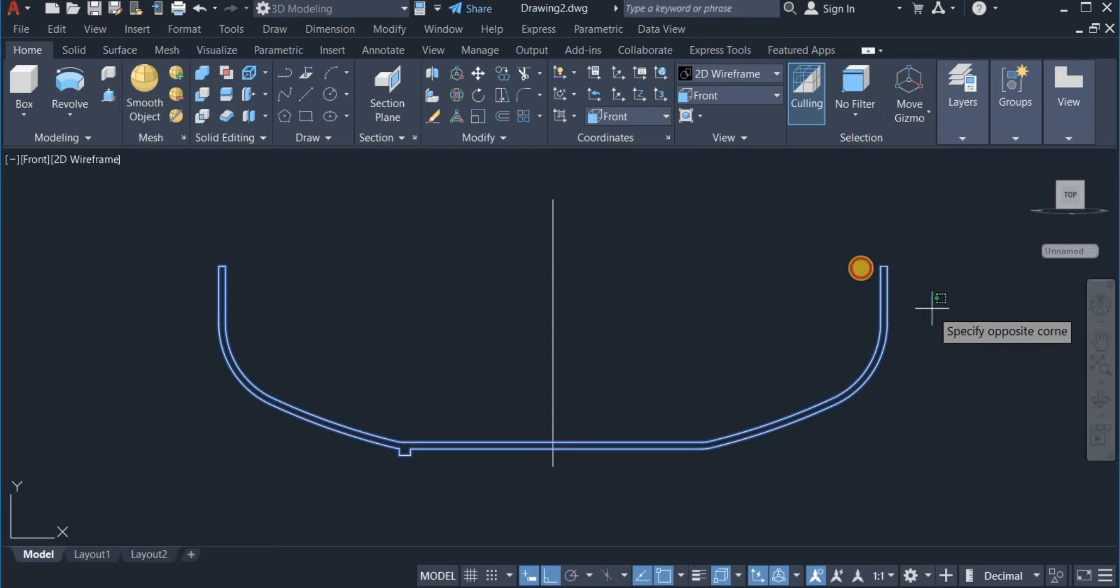
{"action": "left_click", "coordinate": [794, 255]}
{"action": "key", "text": "Return"}
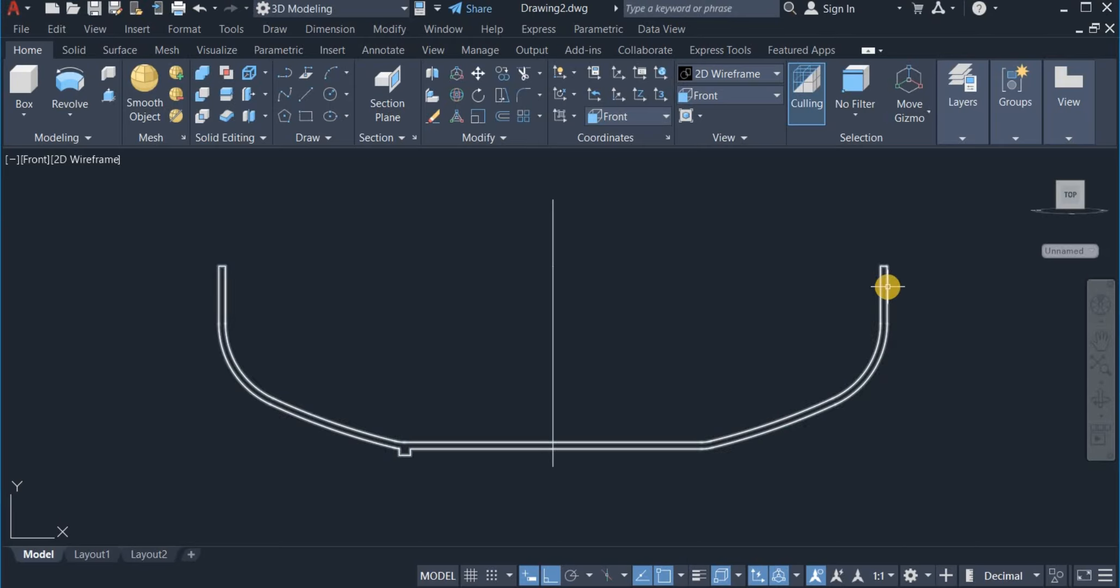
{"action": "mouse_move", "coordinate": [887, 287]}
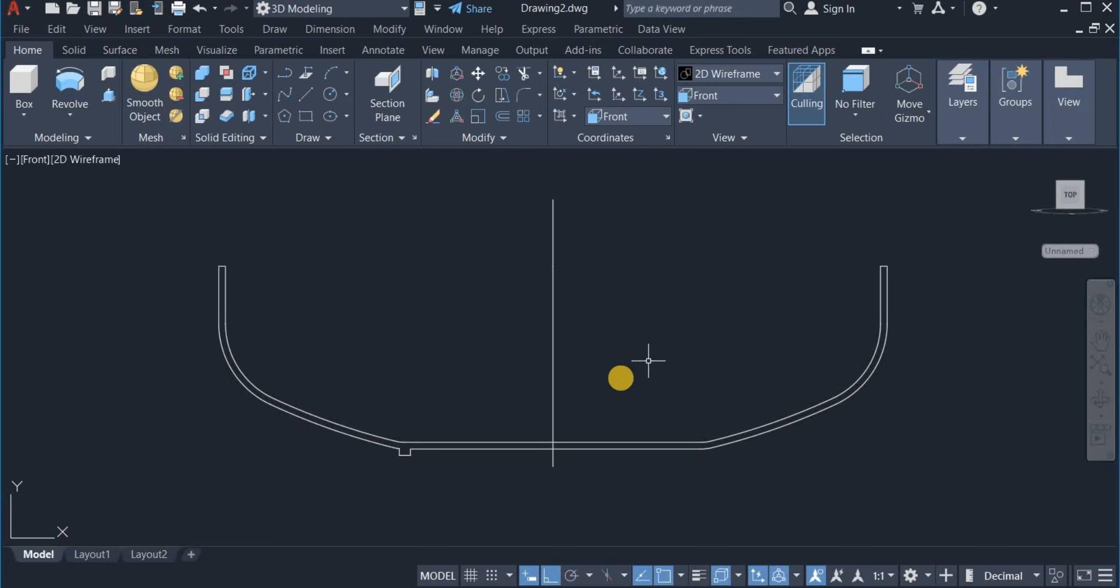
Draw a 3-point arc from the left outer rim corner through the centre line's upper end to the right outer rim corner
{"action": "scroll", "coordinate": [609, 381], "scroll_direction": "down", "scroll_amount": 2}
{"action": "middle_click_drag", "start_coordinate": [587, 386], "coordinate": [586, 386]}
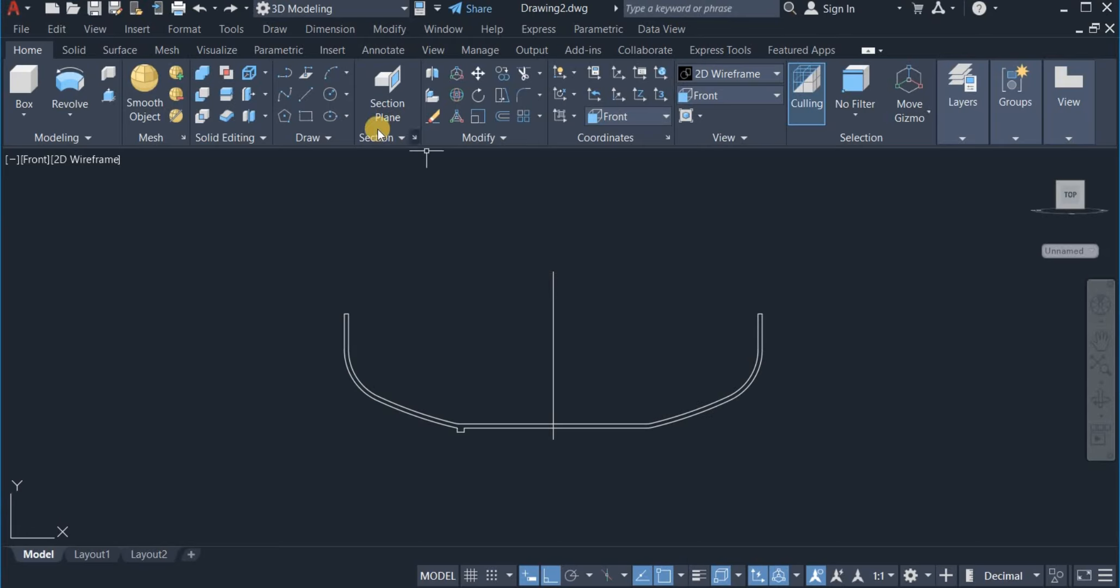
{"action": "left_click", "coordinate": [347, 73]}
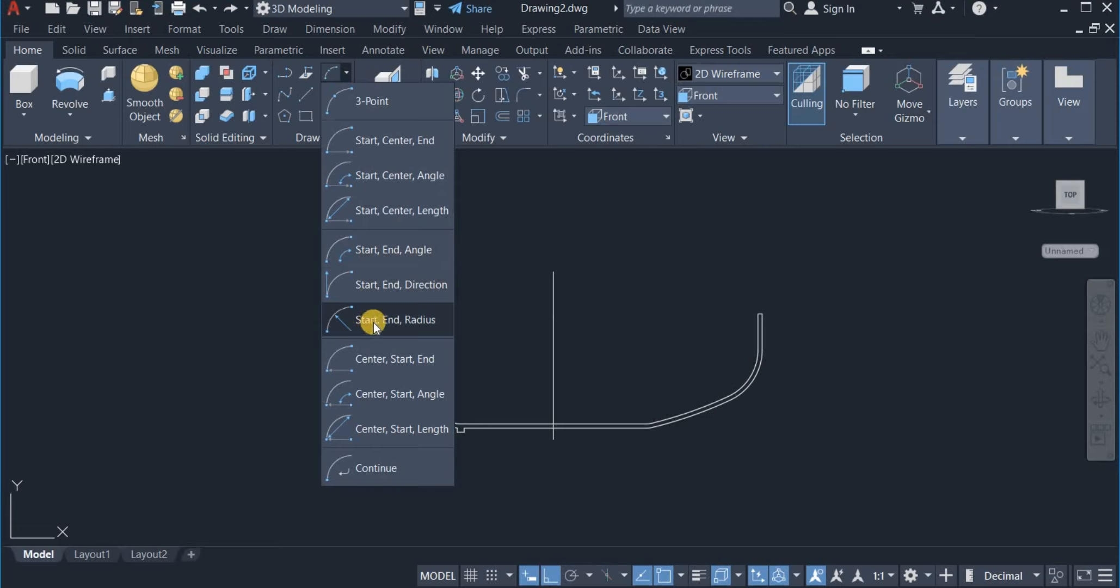
{"action": "left_click", "coordinate": [403, 142]}
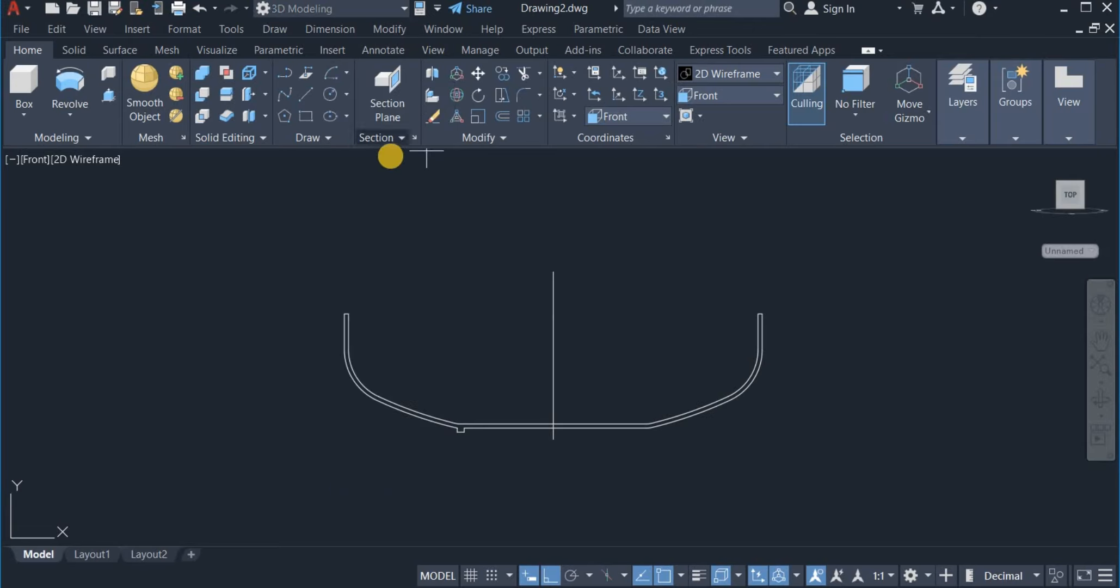
{"action": "scroll", "coordinate": [277, 359], "scroll_direction": "up", "scroll_amount": 5}
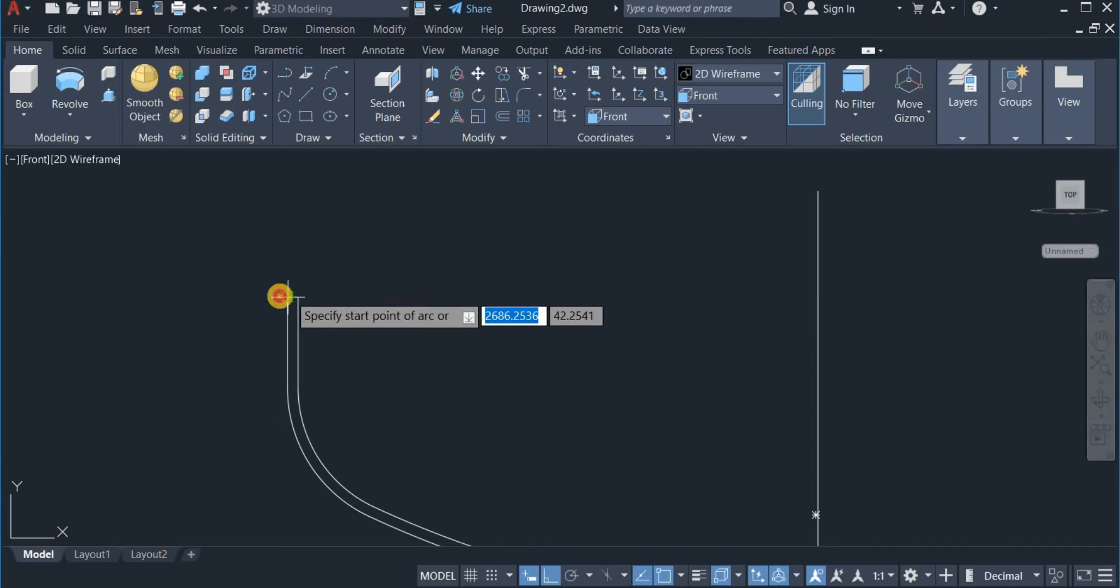
{"action": "left_click", "coordinate": [280, 297]}
{"action": "scroll", "coordinate": [250, 292], "scroll_direction": "down", "scroll_amount": 5}
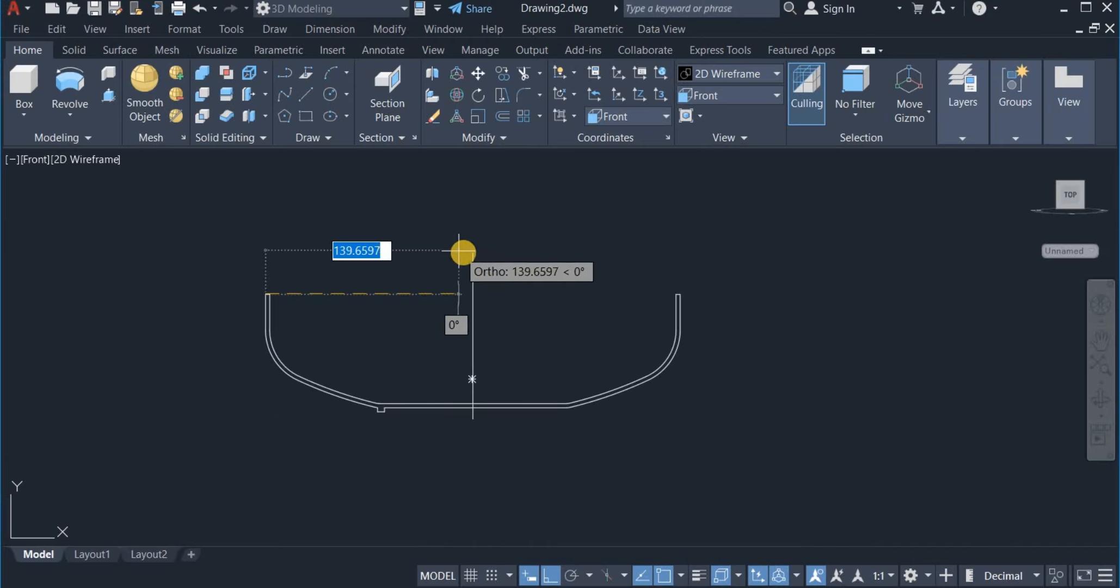
{"action": "left_click", "coordinate": [469, 251]}
{"action": "scroll", "coordinate": [701, 299], "scroll_direction": "up", "scroll_amount": 5}
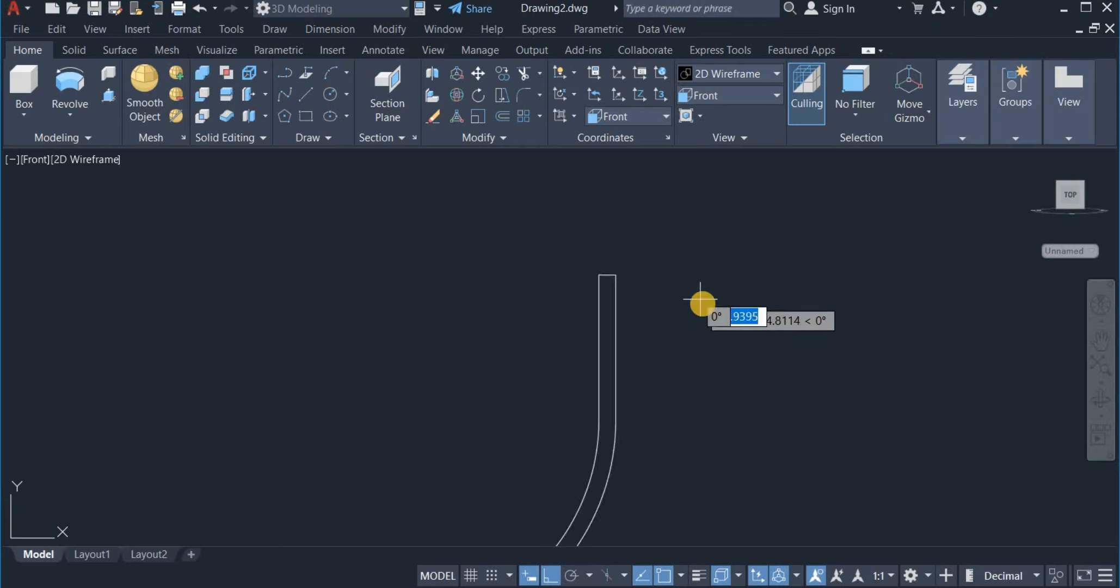
{"action": "scroll", "coordinate": [700, 298], "scroll_direction": "up", "scroll_amount": 2}
{"action": "left_click", "coordinate": [564, 259]}
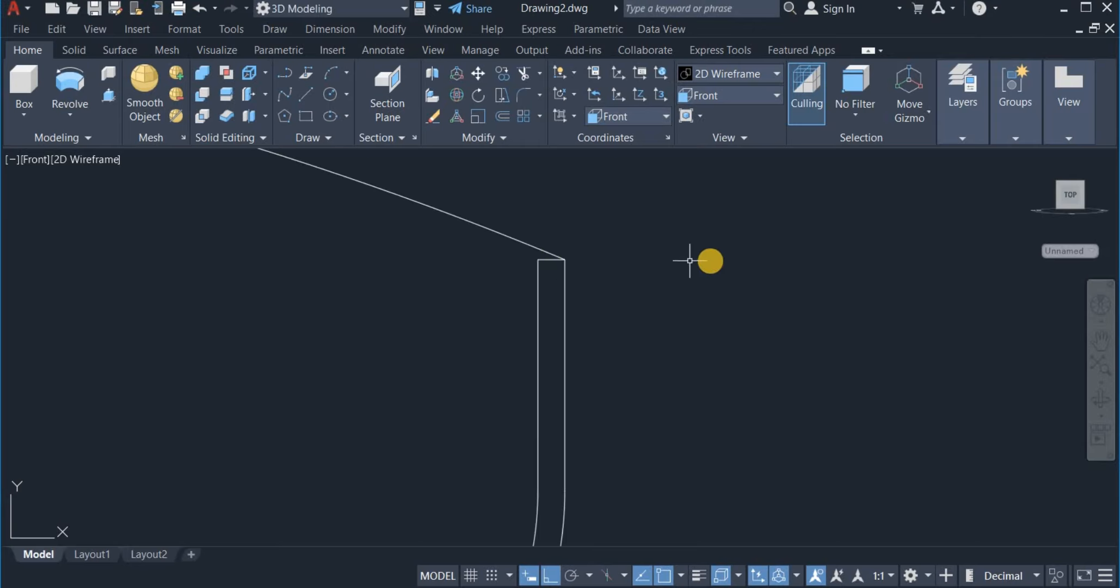
{"action": "scroll", "coordinate": [689, 261], "scroll_direction": "down", "scroll_amount": 10}
{"action": "scroll", "coordinate": [639, 217], "scroll_direction": "up", "scroll_amount": 2}
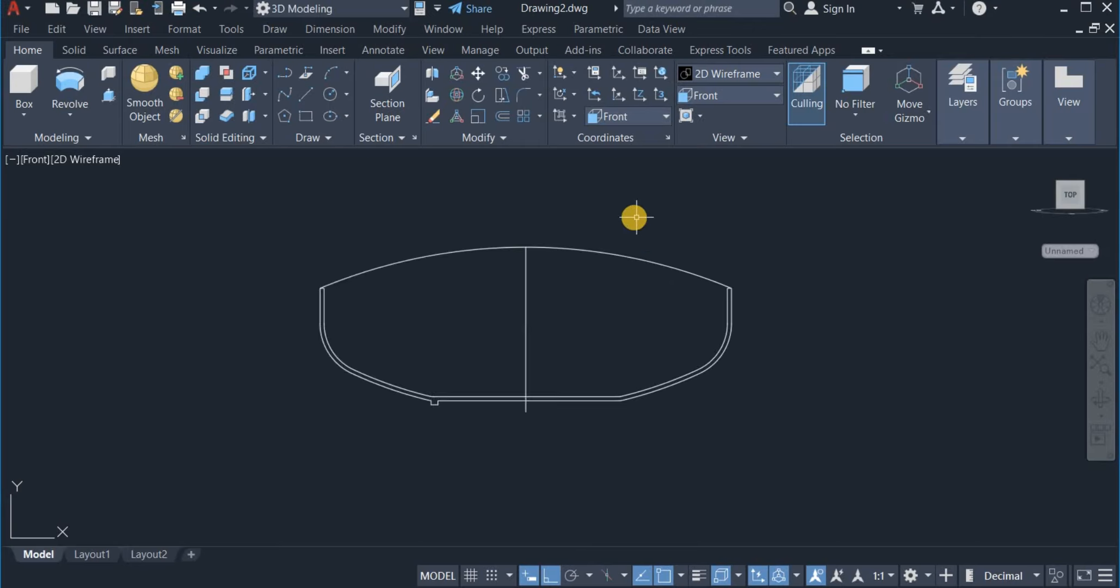
{"action": "scroll", "coordinate": [636, 217], "scroll_direction": "up", "scroll_amount": 4}
{"action": "scroll", "coordinate": [635, 217], "scroll_direction": "down", "scroll_amount": 2}
{"action": "middle_click_drag", "start_coordinate": [634, 216], "coordinate": [677, 218]}
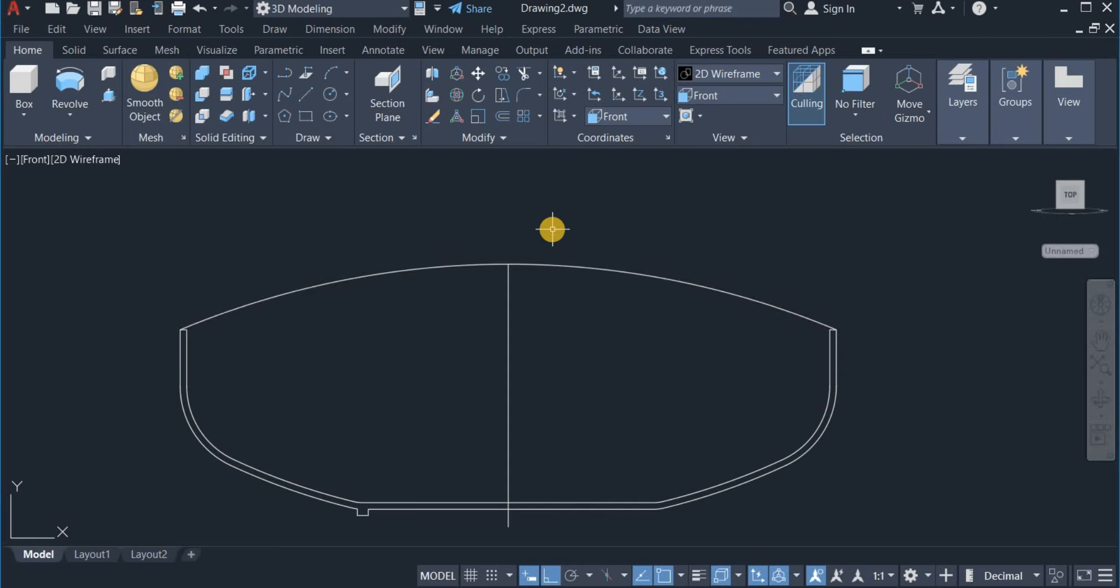
Offset the lid arc outward by 3, above the original arc
{"action": "left_click", "coordinate": [503, 117]}
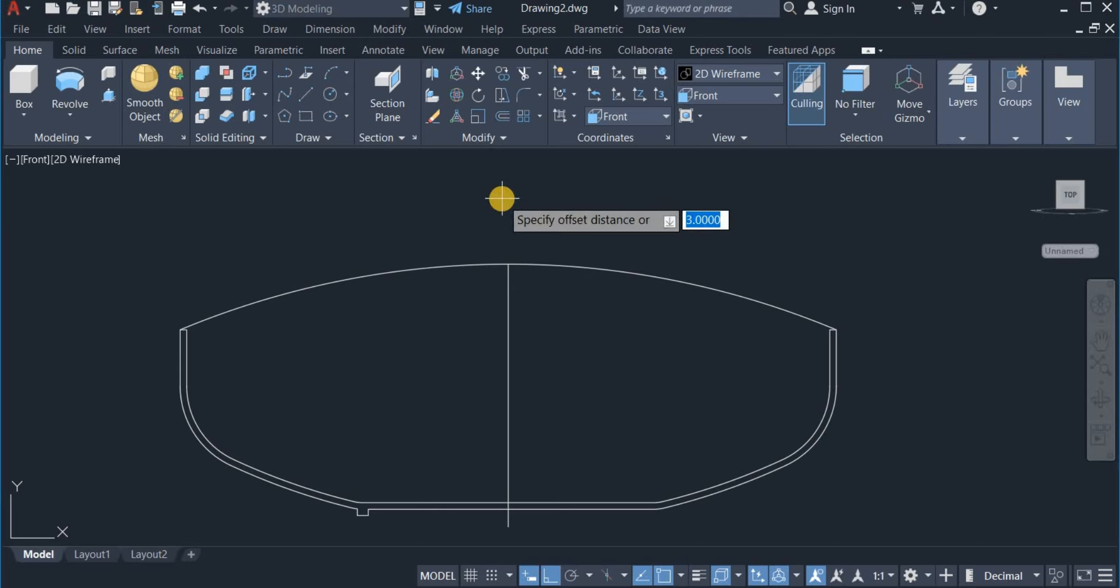
{"action": "key", "text": "Return"}
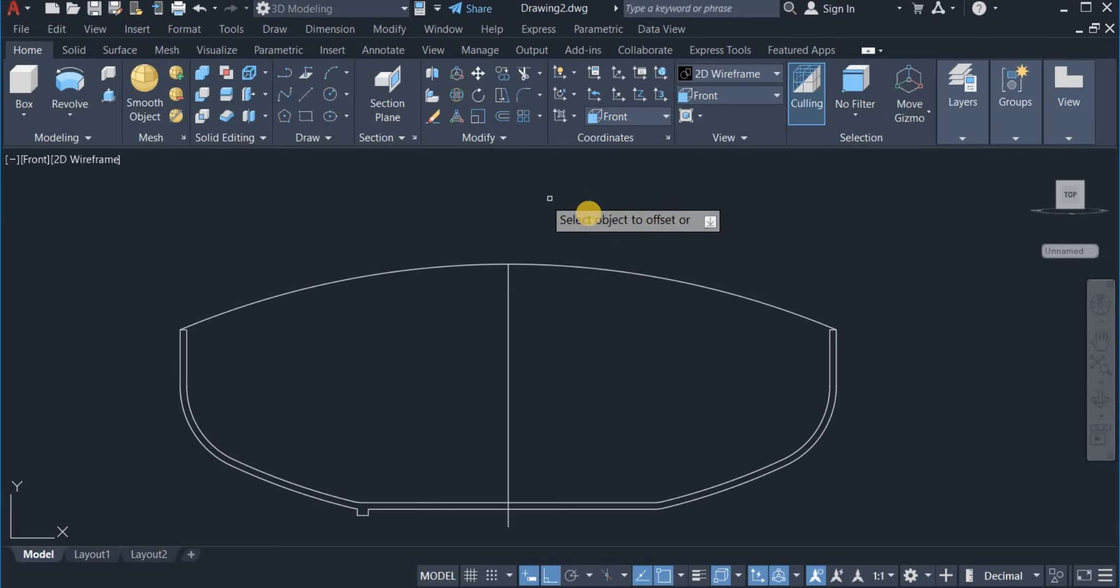
{"action": "left_click", "coordinate": [574, 266]}
{"action": "left_click", "coordinate": [584, 235]}
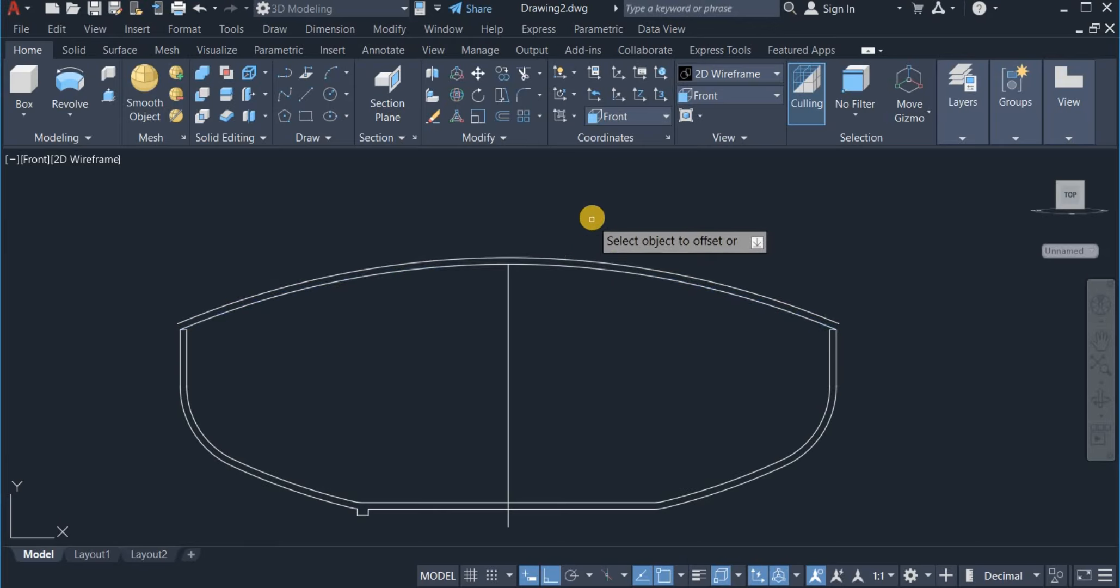
{"action": "right_click", "coordinate": [594, 216]}
{"action": "left_click", "coordinate": [603, 226]}
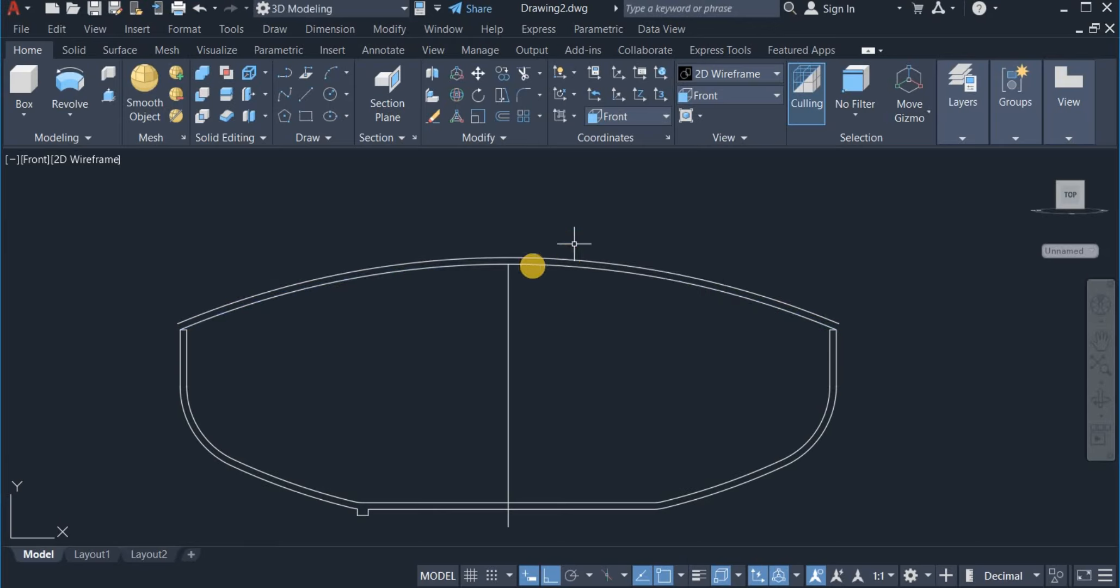
Draw a small arc bulging outward from the left outer rim corner to the upper lid arc's left end
{"action": "middle_click_drag", "start_coordinate": [595, 250], "coordinate": [633, 239]}
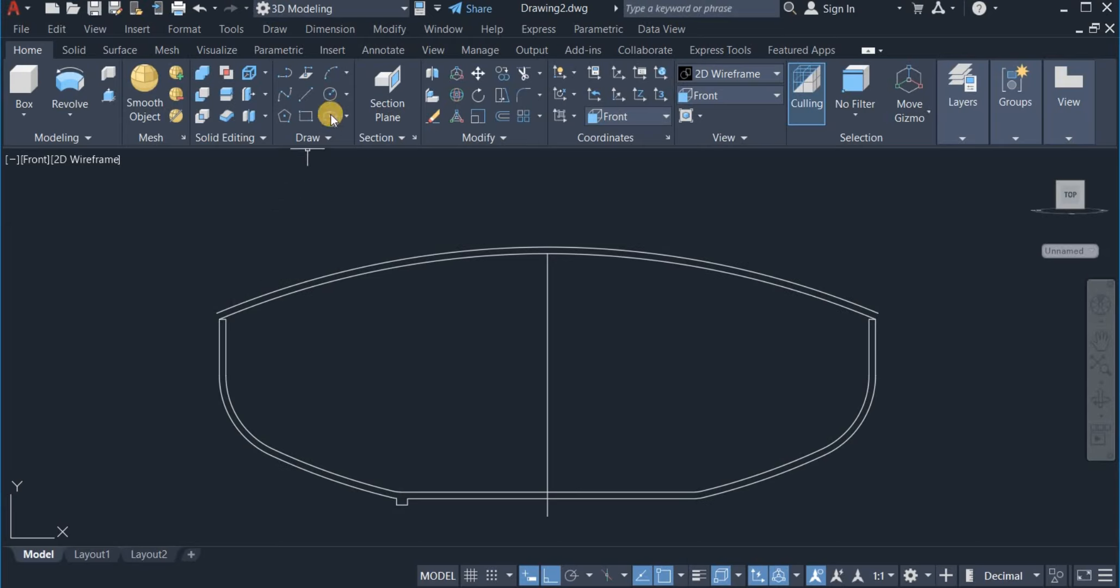
{"action": "left_click", "coordinate": [347, 75]}
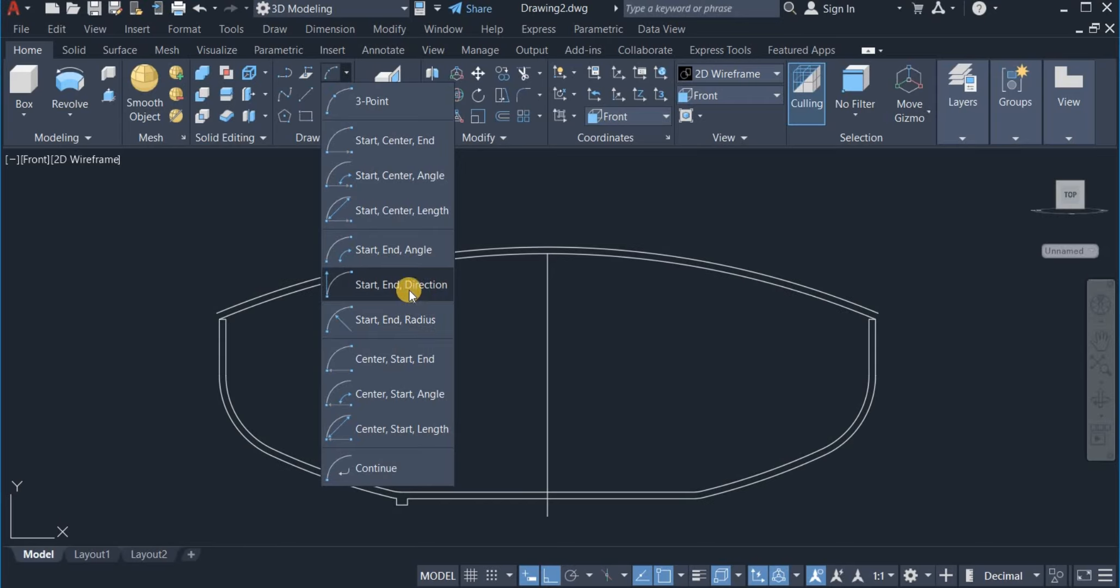
{"action": "left_click", "coordinate": [380, 314]}
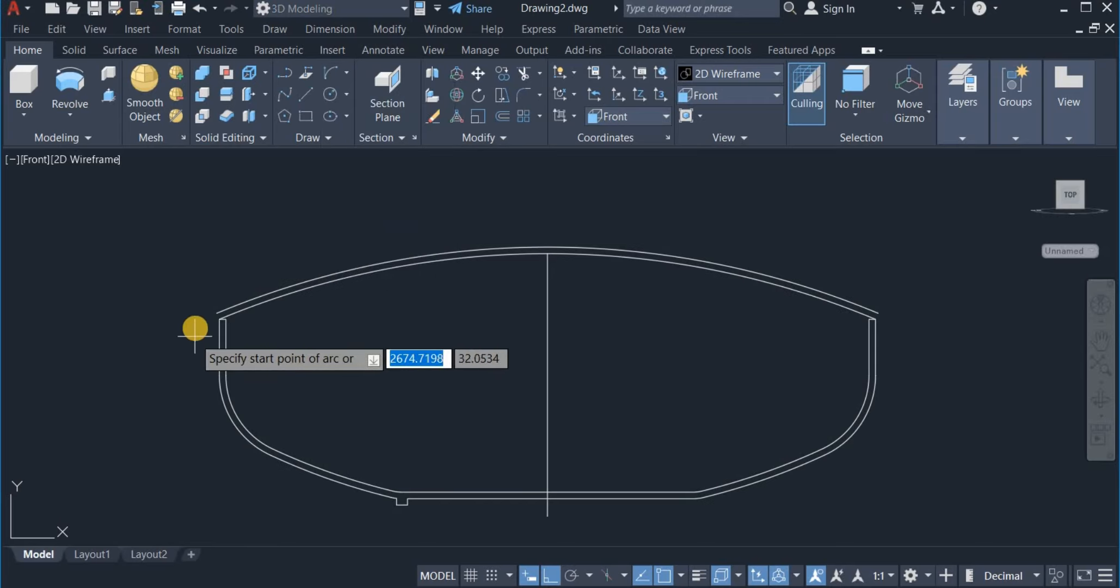
{"action": "scroll", "coordinate": [274, 297], "scroll_direction": "up", "scroll_amount": 5}
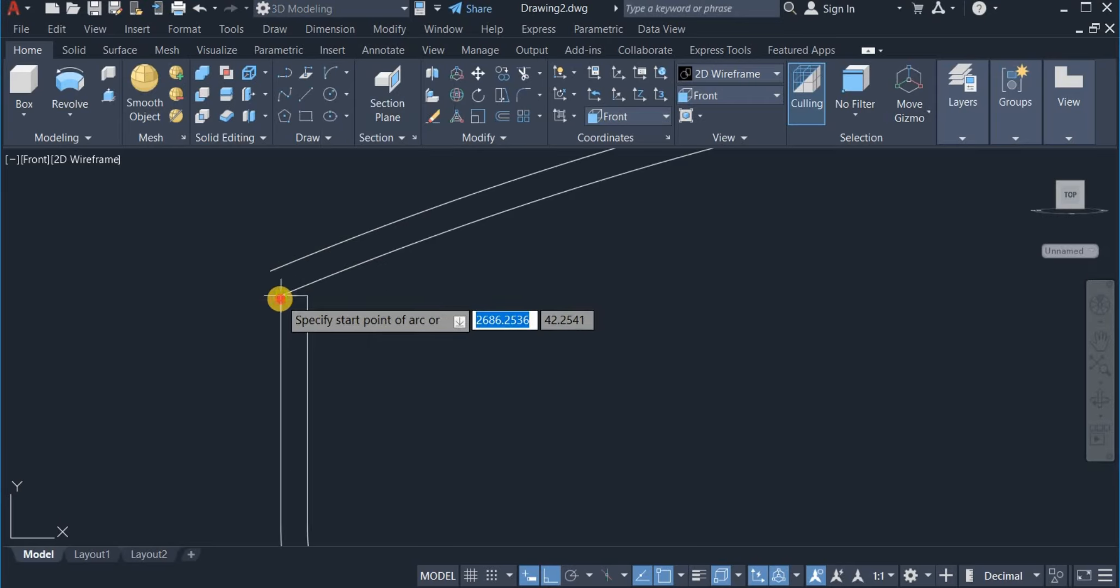
{"action": "left_click", "coordinate": [278, 297]}
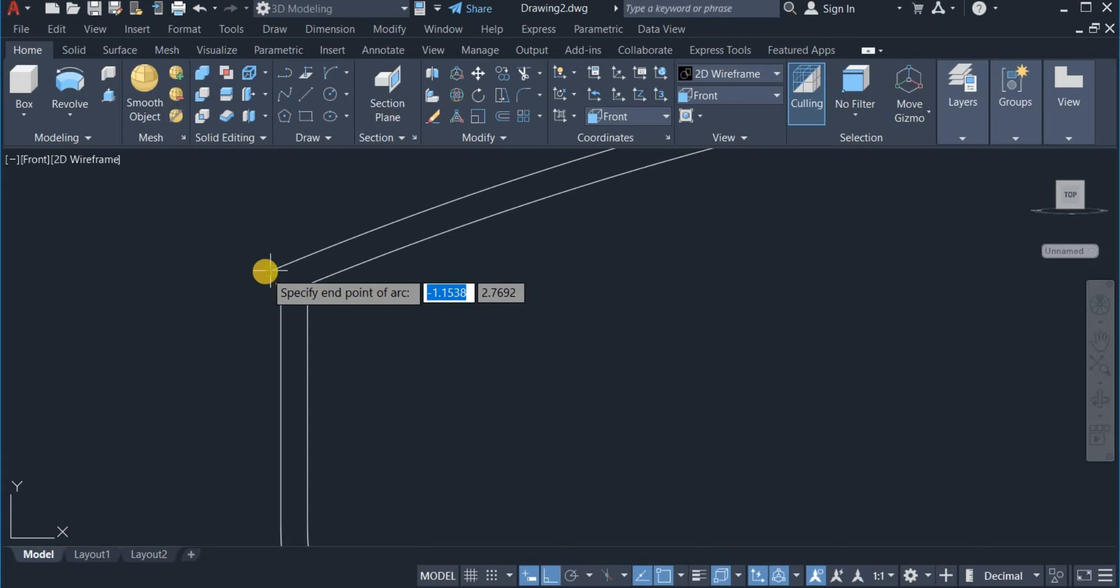
{"action": "left_click", "coordinate": [268, 271]}
{"action": "left_click", "coordinate": [167, 344]}
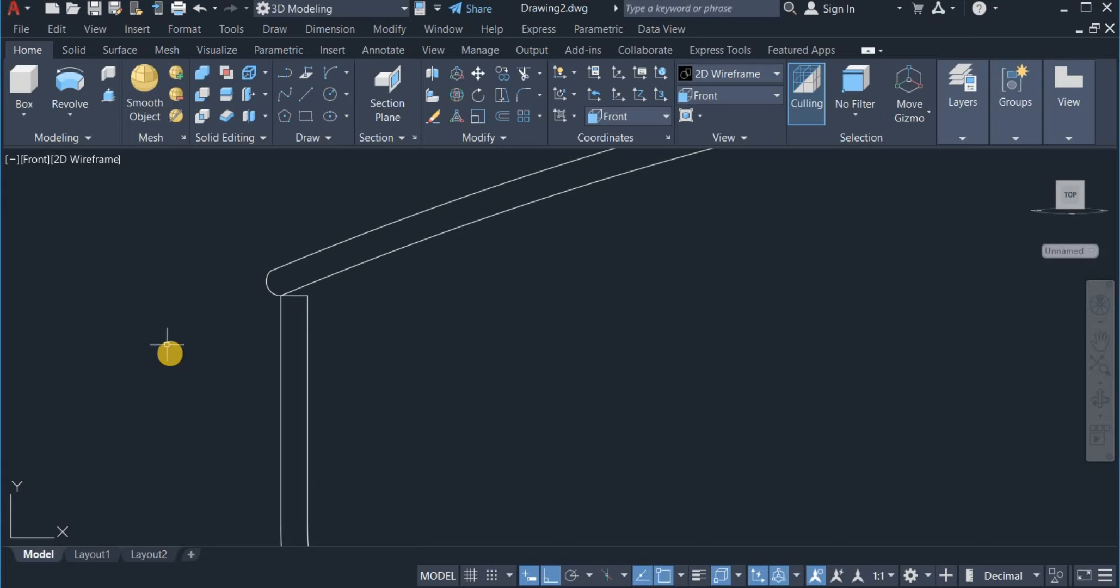
{"action": "scroll", "coordinate": [176, 343], "scroll_direction": "down", "scroll_amount": 2}
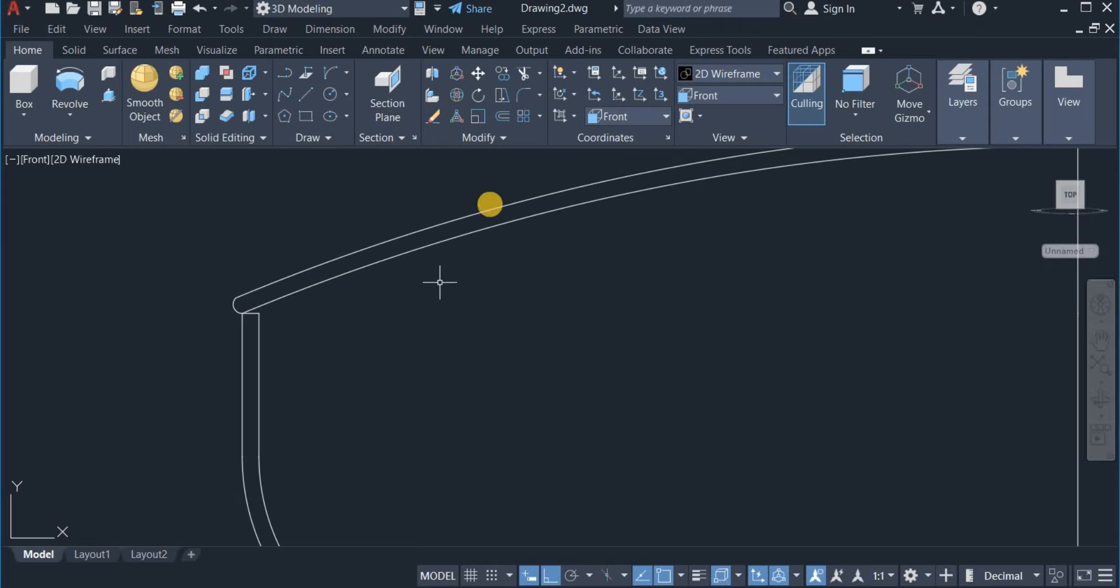
Join the small left end arc with the inner and outer lid arcs into one object
{"action": "left_click", "coordinate": [483, 142]}
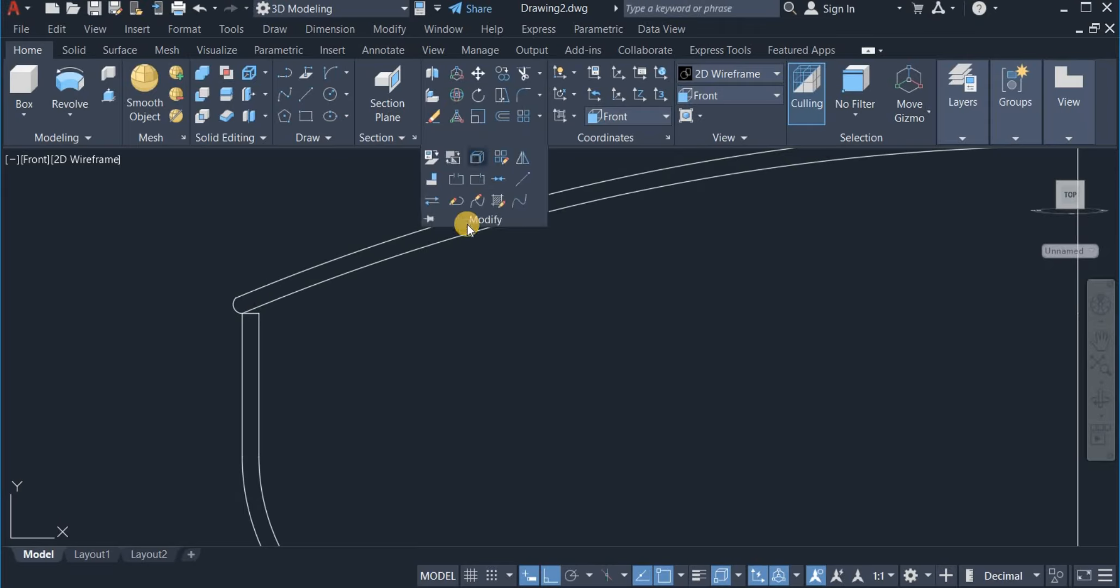
{"action": "left_click", "coordinate": [499, 179]}
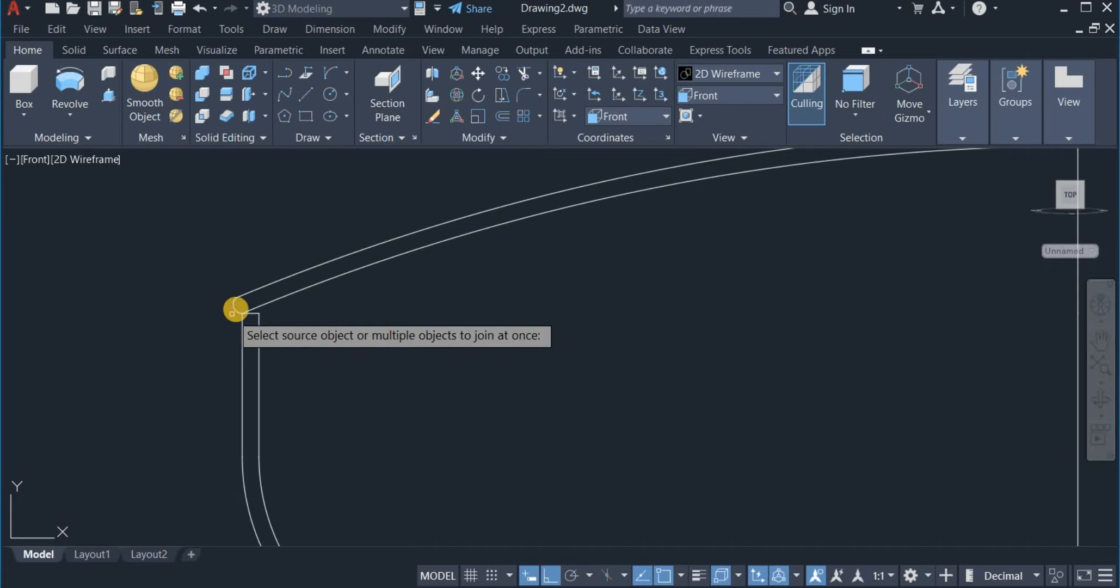
{"action": "left_click", "coordinate": [237, 306]}
{"action": "left_click", "coordinate": [355, 308]}
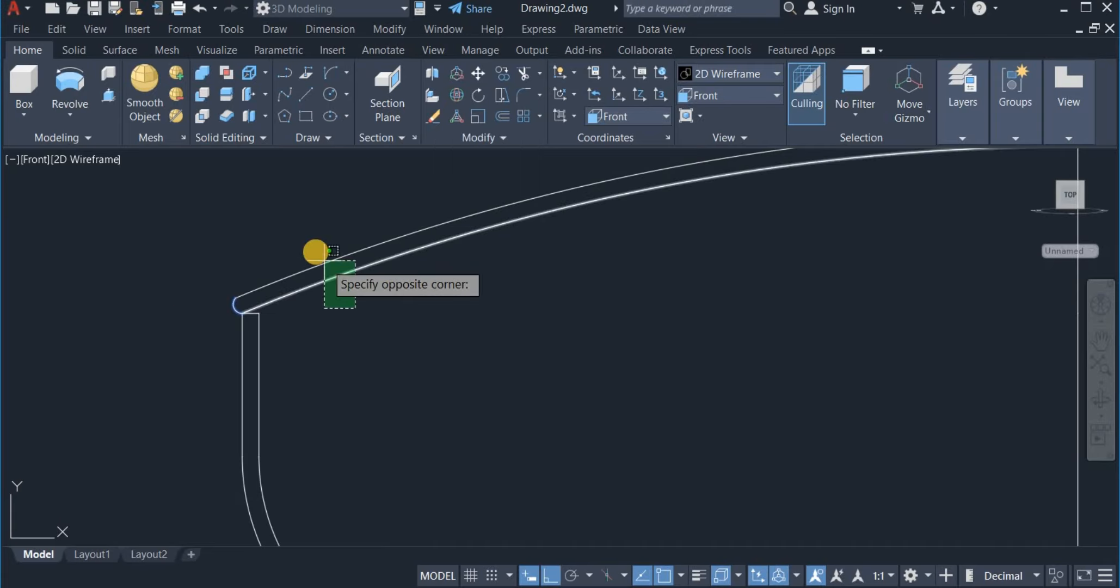
{"action": "left_click", "coordinate": [315, 252]}
{"action": "right_click", "coordinate": [287, 227]}
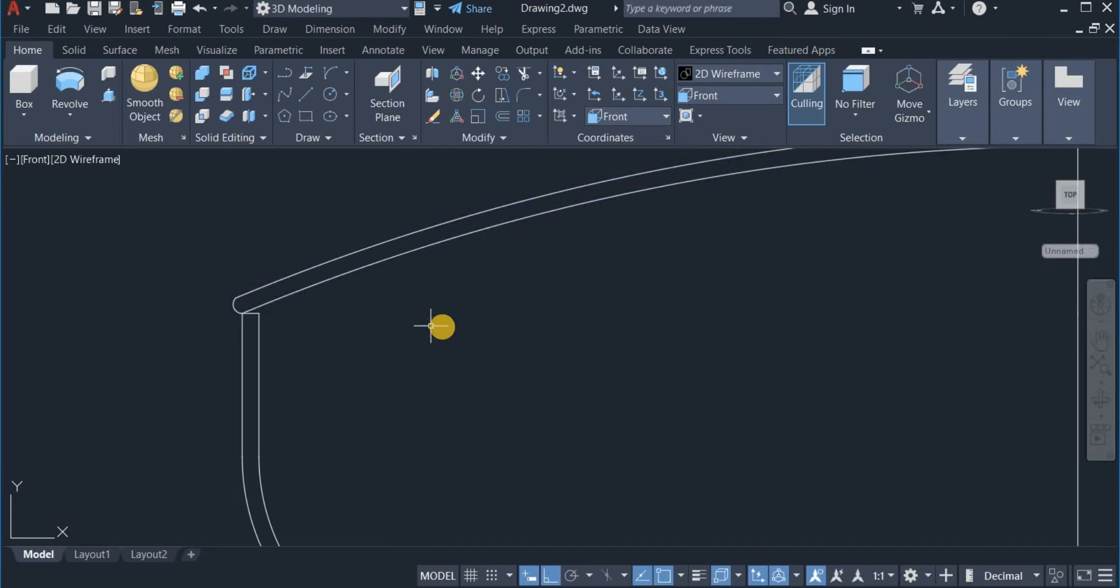
{"action": "middle_click_drag", "start_coordinate": [444, 328], "coordinate": [484, 309]}
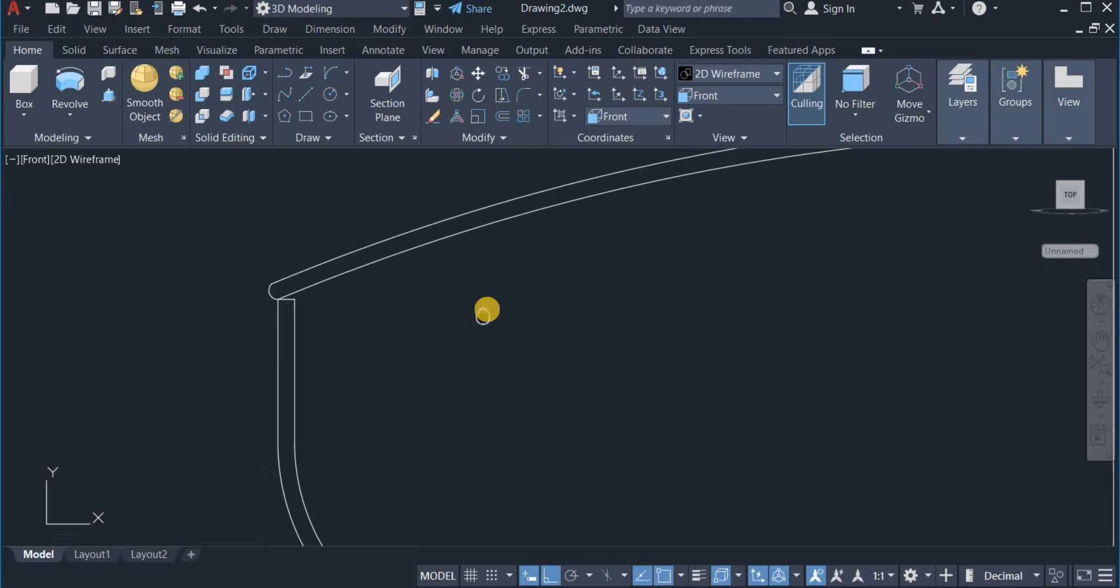
Draw the lid's left lip: a line across the rim top, 3 down along the inner wall, 3 inward and about 4.55 up
{"action": "left_click", "coordinate": [308, 97]}
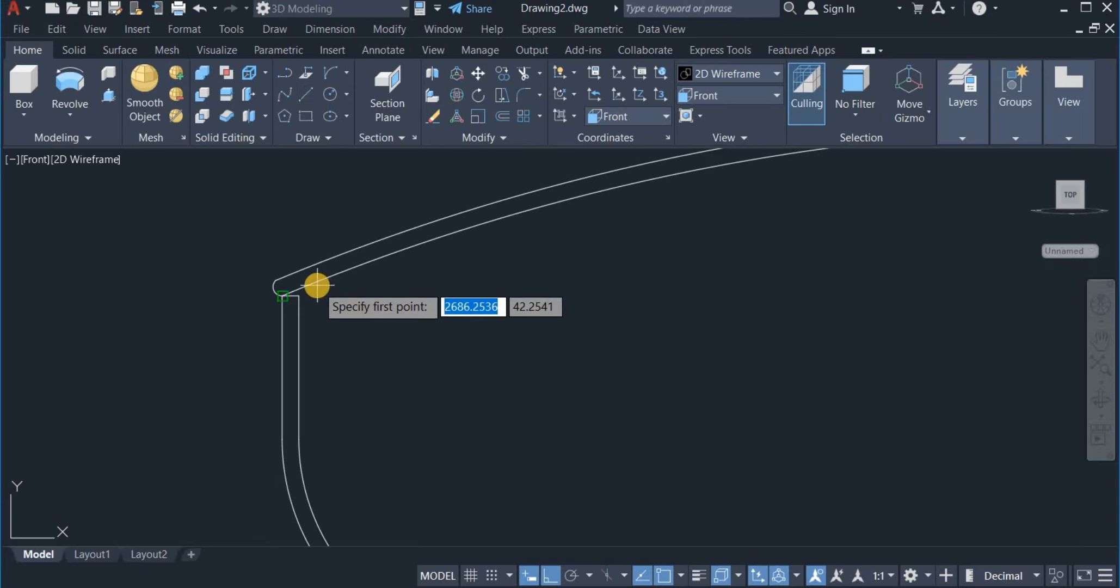
{"action": "scroll", "coordinate": [312, 288], "scroll_direction": "up", "scroll_amount": 5}
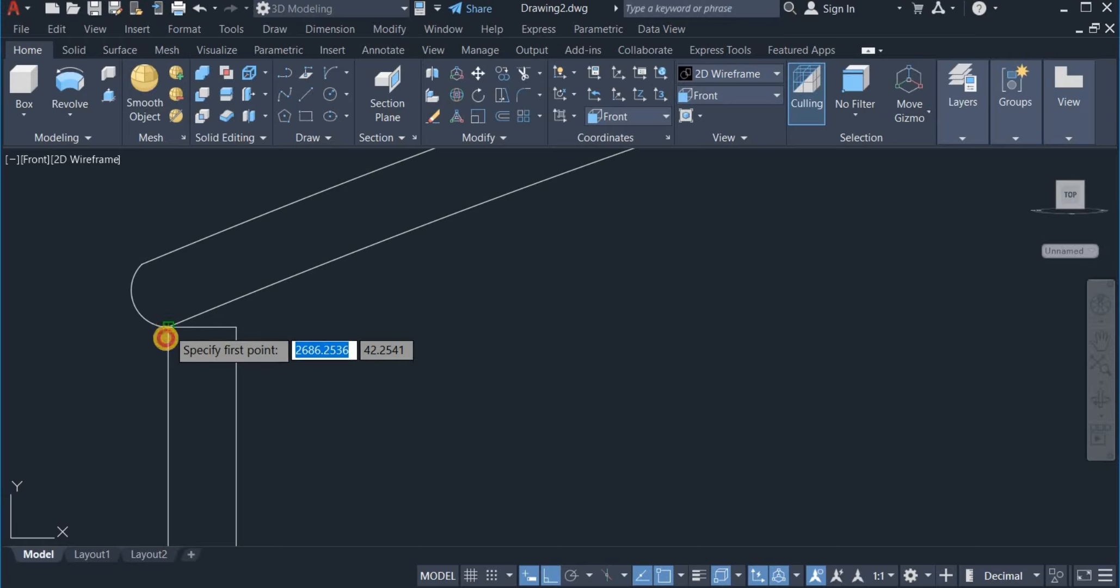
{"action": "left_click", "coordinate": [168, 326]}
{"action": "left_click", "coordinate": [236, 327]}
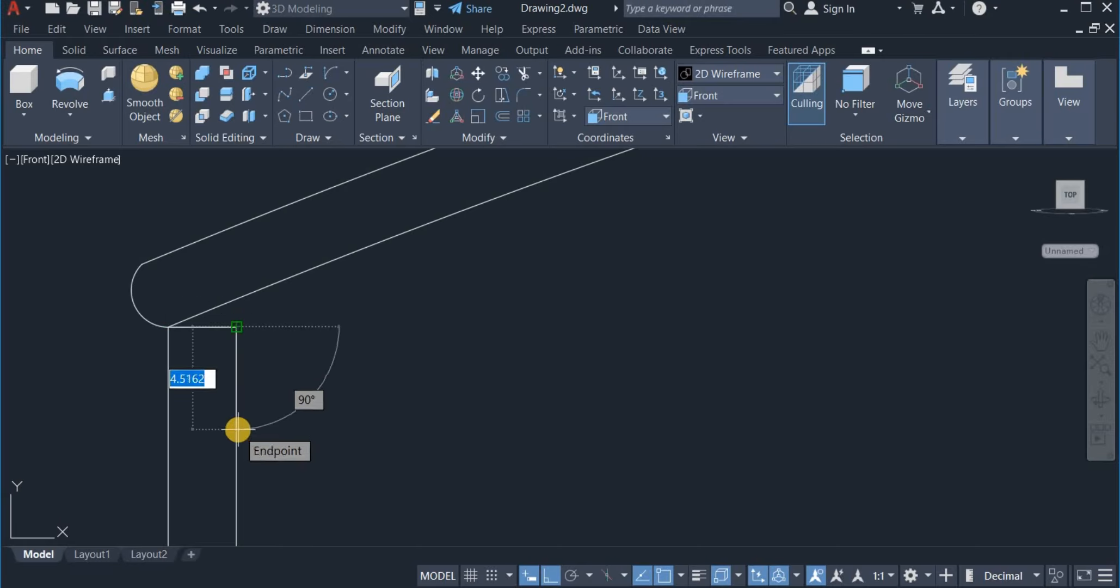
{"action": "type", "text": "3"}
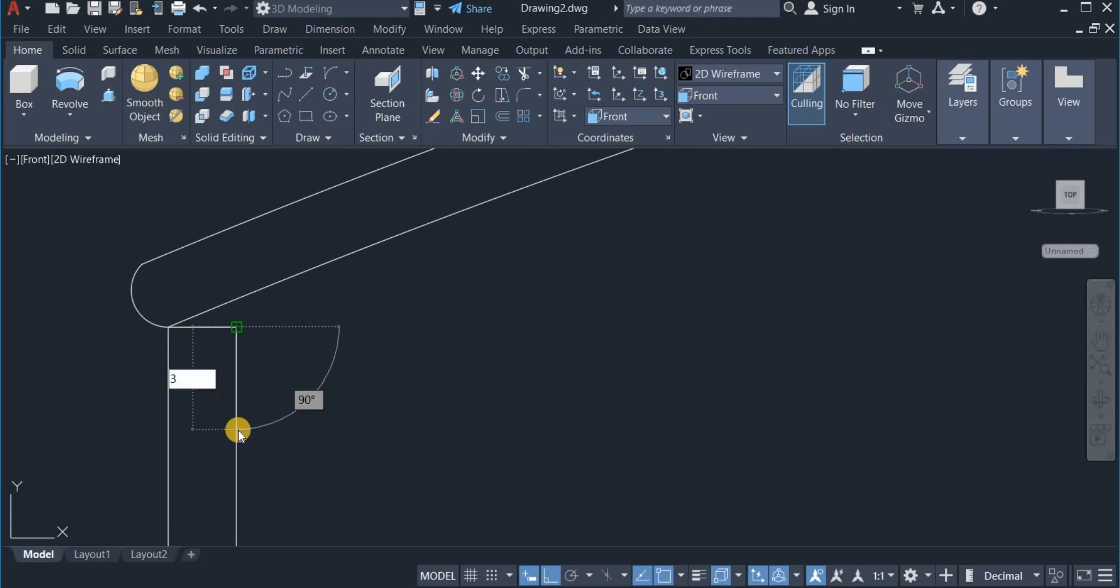
{"action": "key", "text": "Return"}
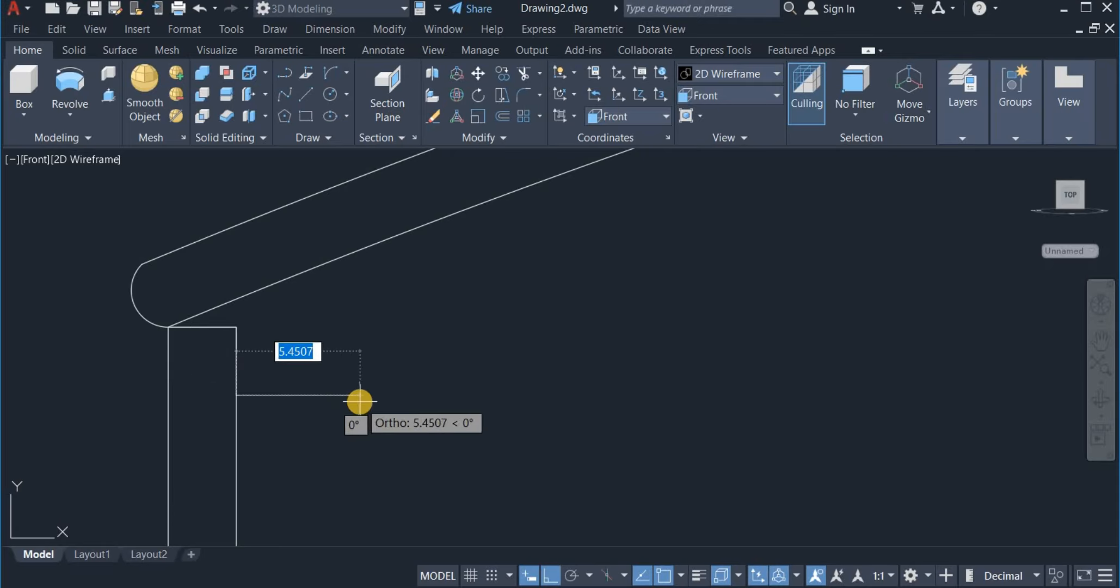
{"action": "type", "text": "3"}
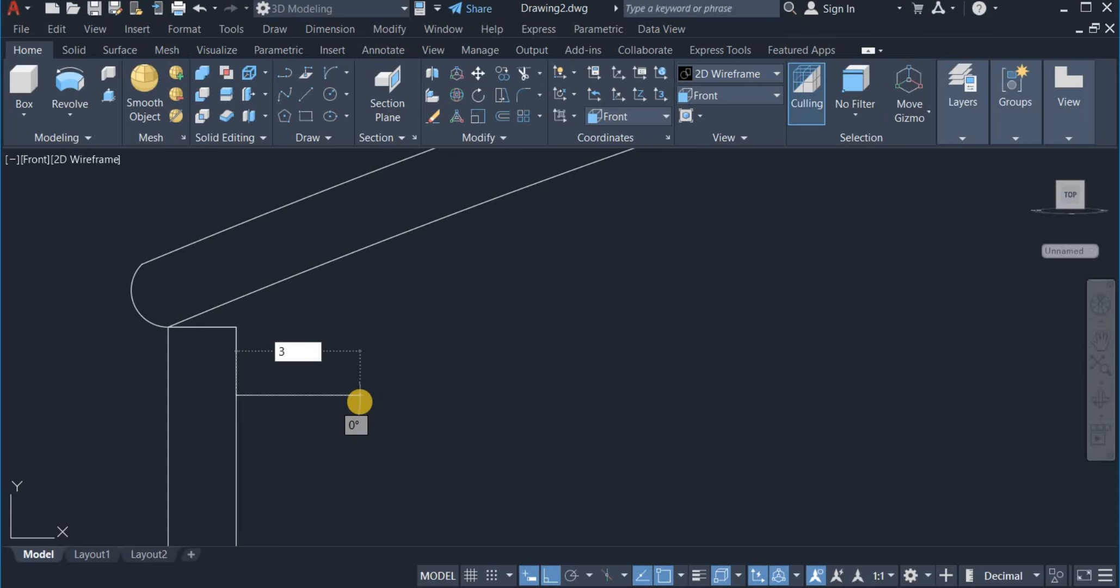
{"action": "key", "text": "Return"}
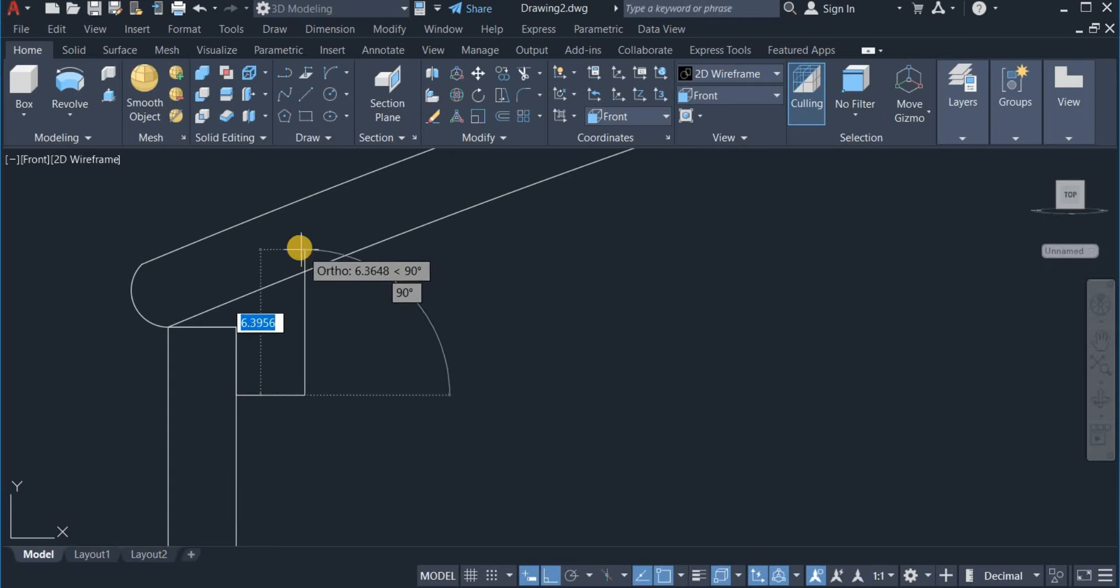
{"action": "type", "text": "4.5485"}
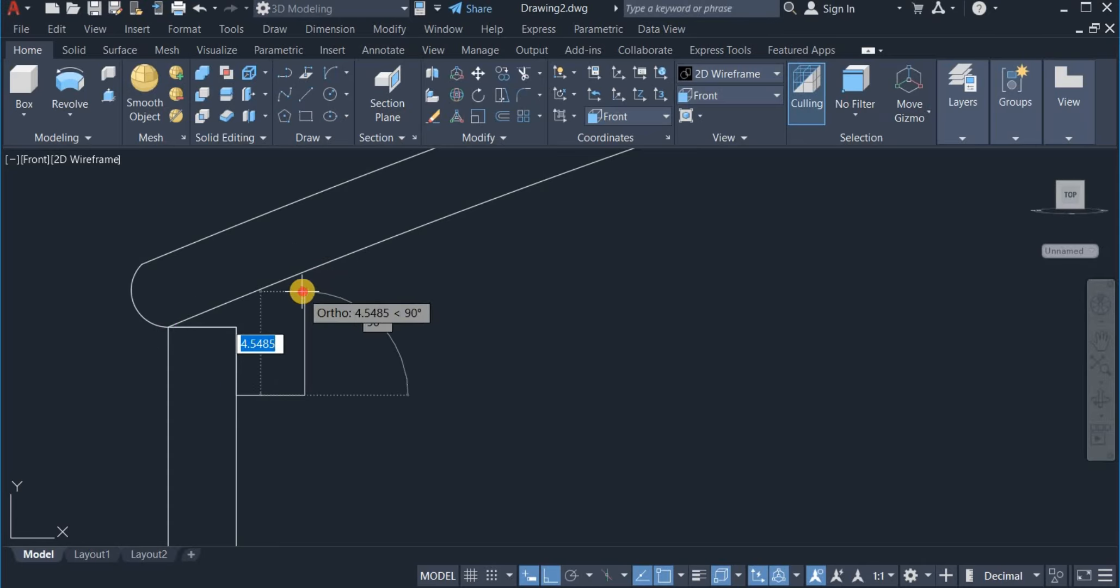
{"action": "key", "text": "Return"}
{"action": "right_click", "coordinate": [343, 282]}
{"action": "left_click", "coordinate": [378, 296]}
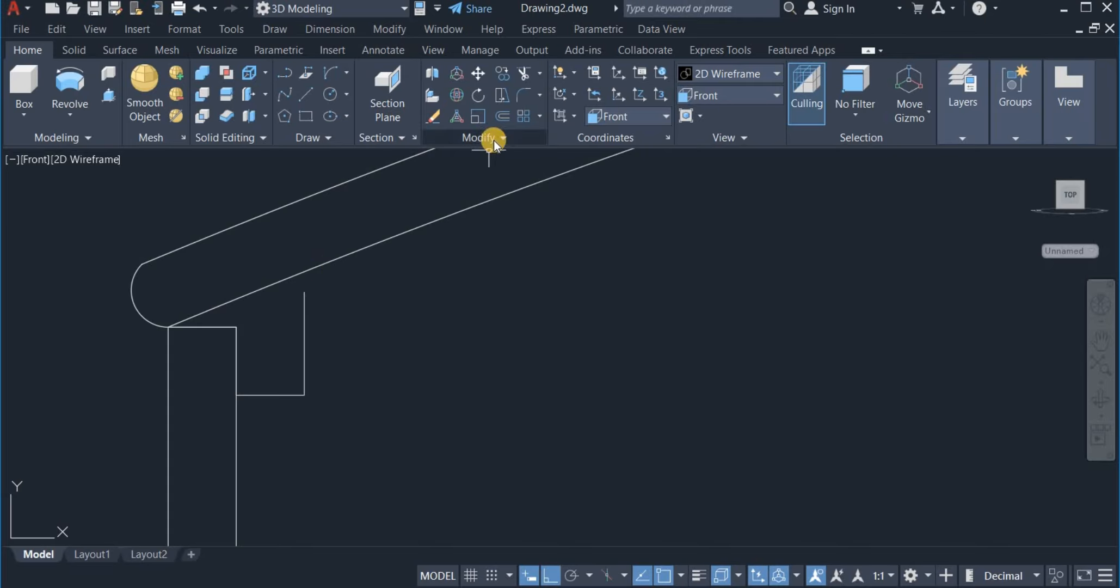
Extend the lip's inner vertical line up to the lower lid arc
{"action": "left_click", "coordinate": [539, 75]}
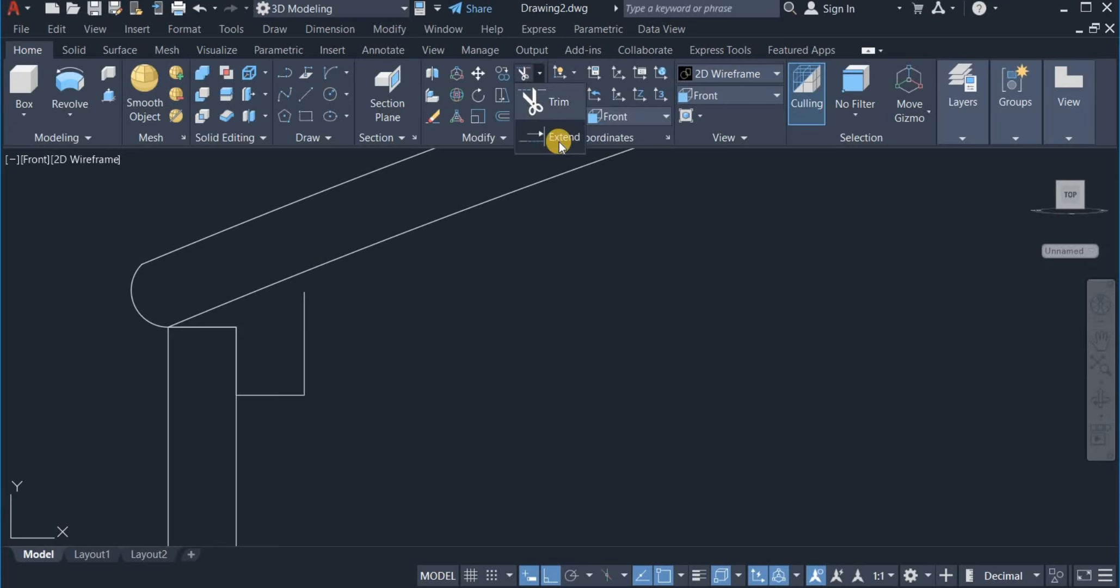
{"action": "left_click", "coordinate": [552, 145]}
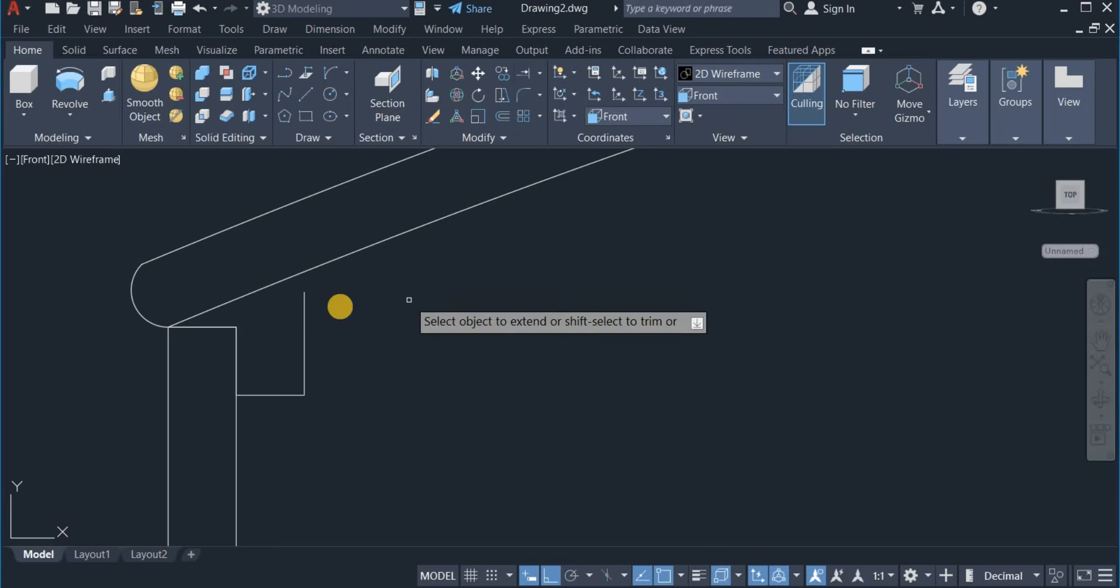
{"action": "left_click", "coordinate": [302, 305]}
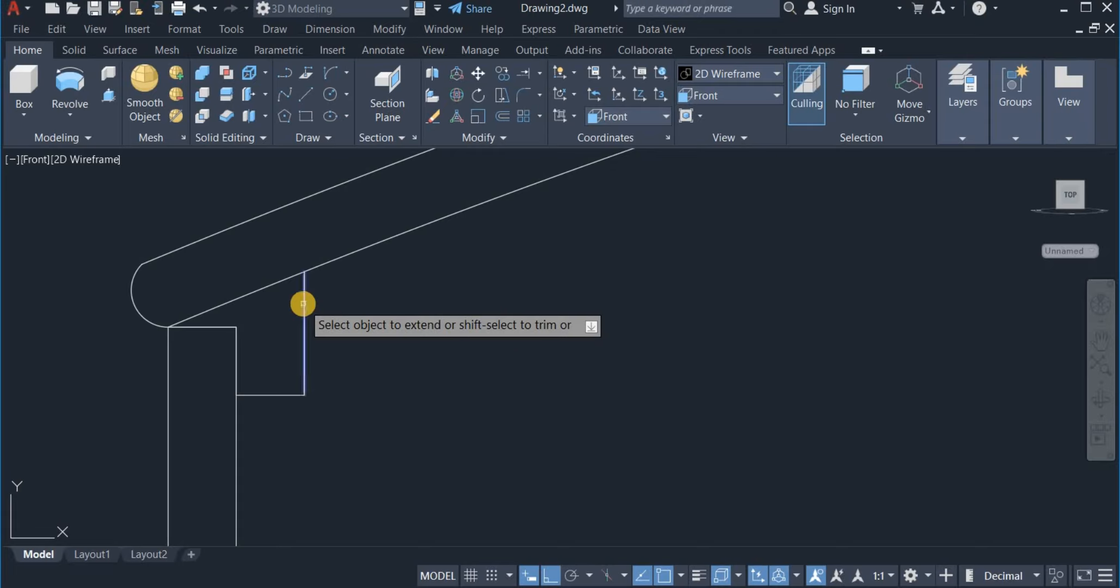
{"action": "right_click", "coordinate": [354, 283]}
{"action": "left_click", "coordinate": [381, 293]}
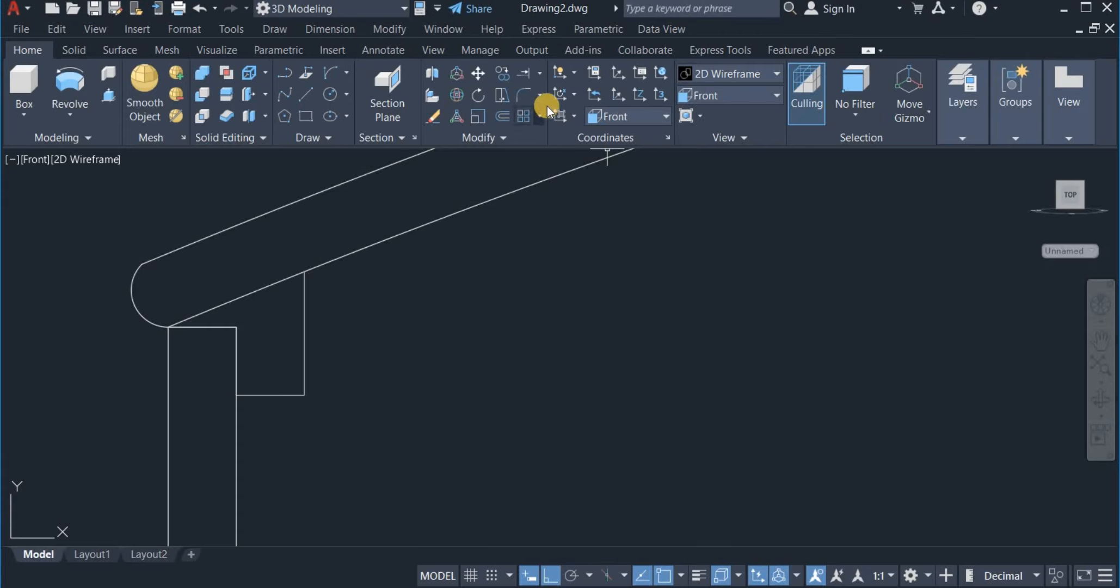
Trim the lower lid arc between the left outer rim corner and the lip's inner vertical line
{"action": "left_click", "coordinate": [545, 74]}
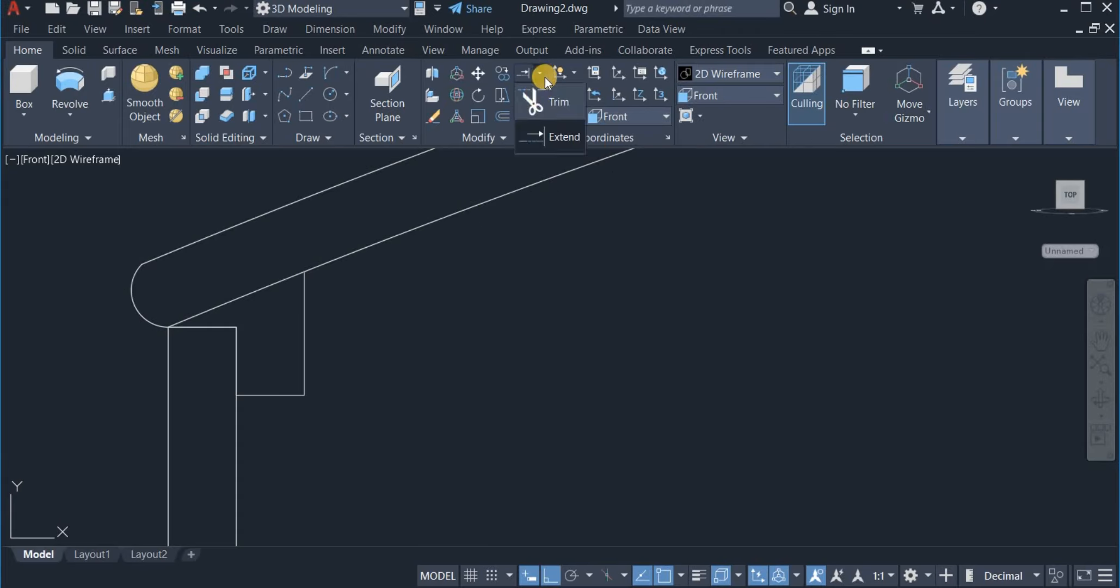
{"action": "left_click", "coordinate": [531, 105]}
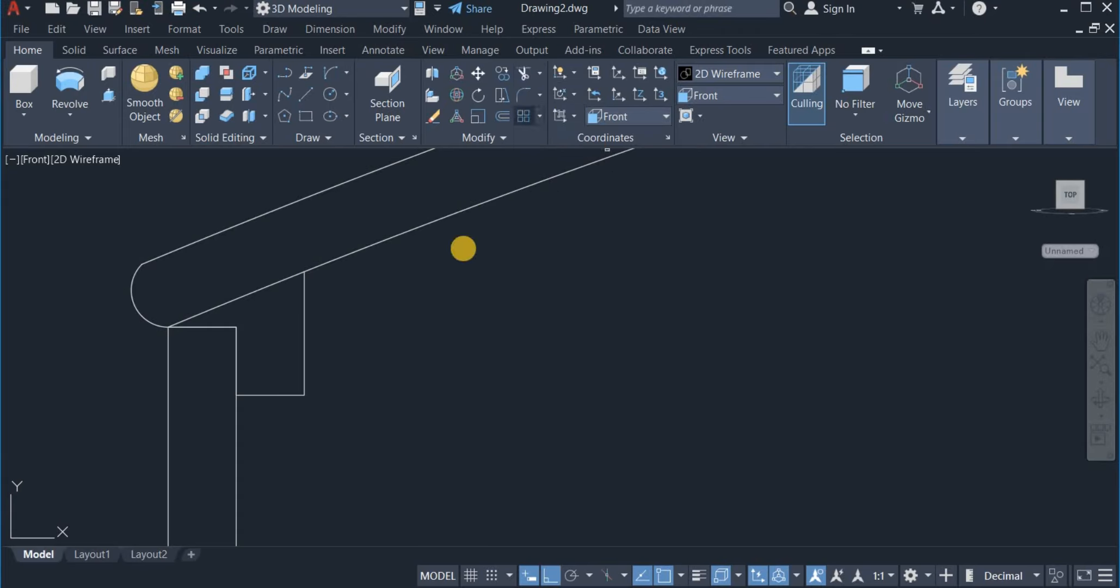
{"action": "left_click", "coordinate": [239, 297]}
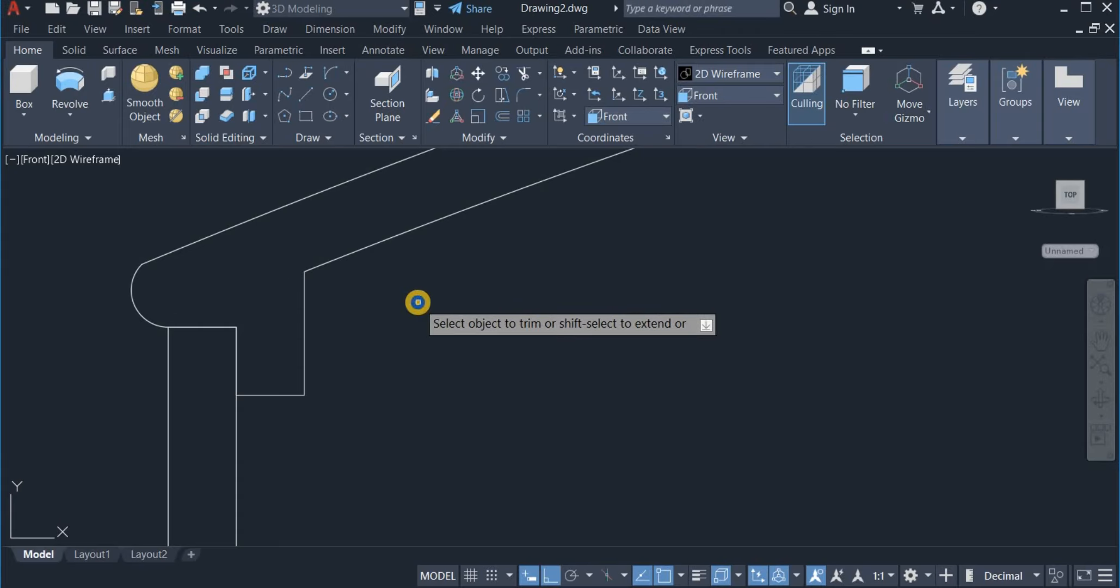
{"action": "right_click", "coordinate": [417, 302]}
{"action": "left_click", "coordinate": [442, 313]}
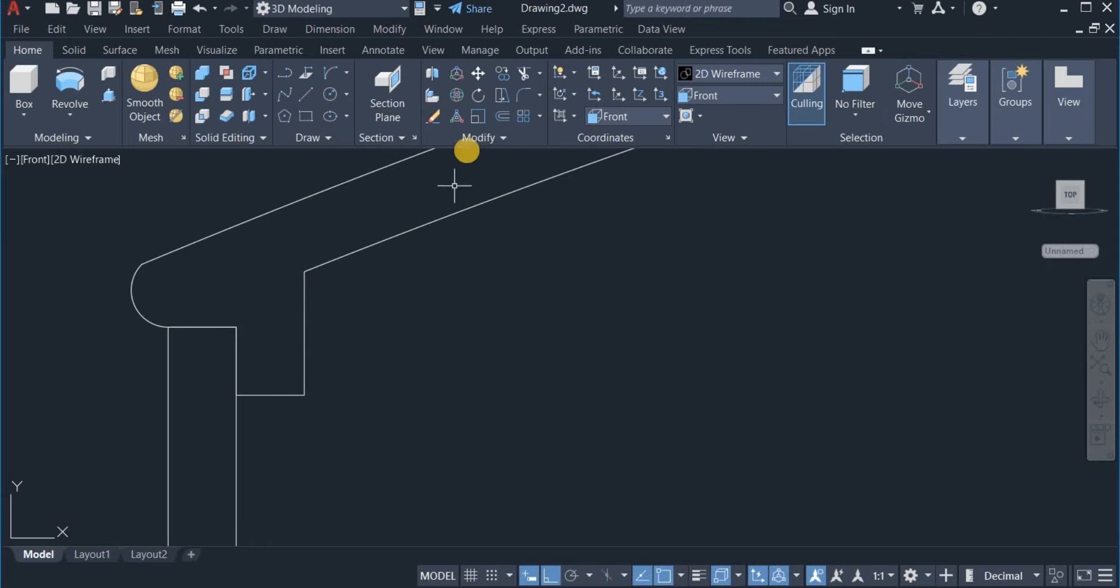
Join the lid arcs, rounded left end and lip lines into one continuous lid outline
{"action": "left_click", "coordinate": [474, 139]}
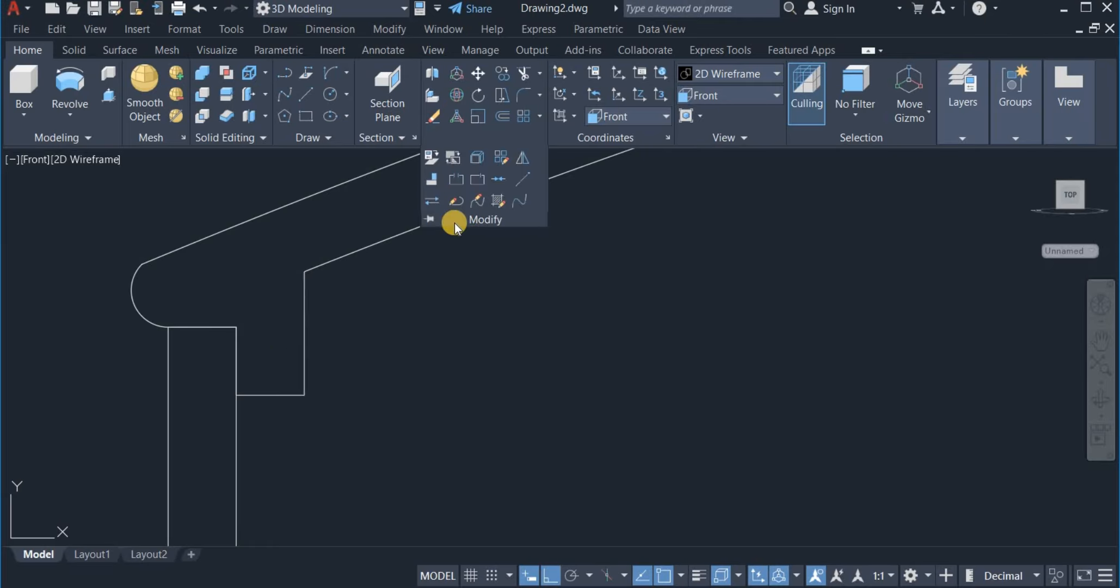
{"action": "left_click", "coordinate": [499, 177]}
{"action": "left_click", "coordinate": [363, 299]}
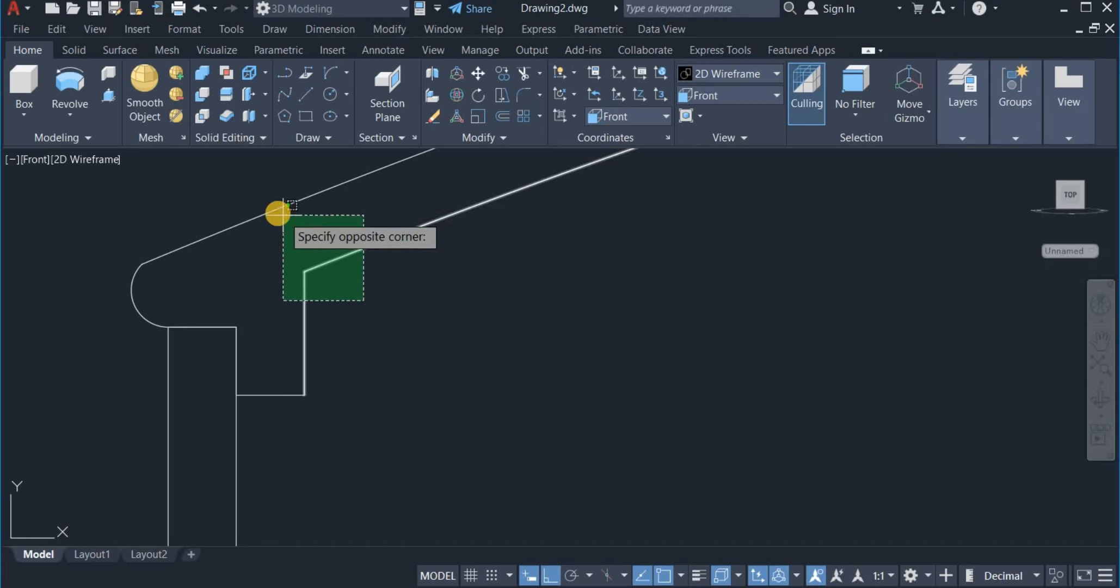
{"action": "left_click", "coordinate": [268, 206]}
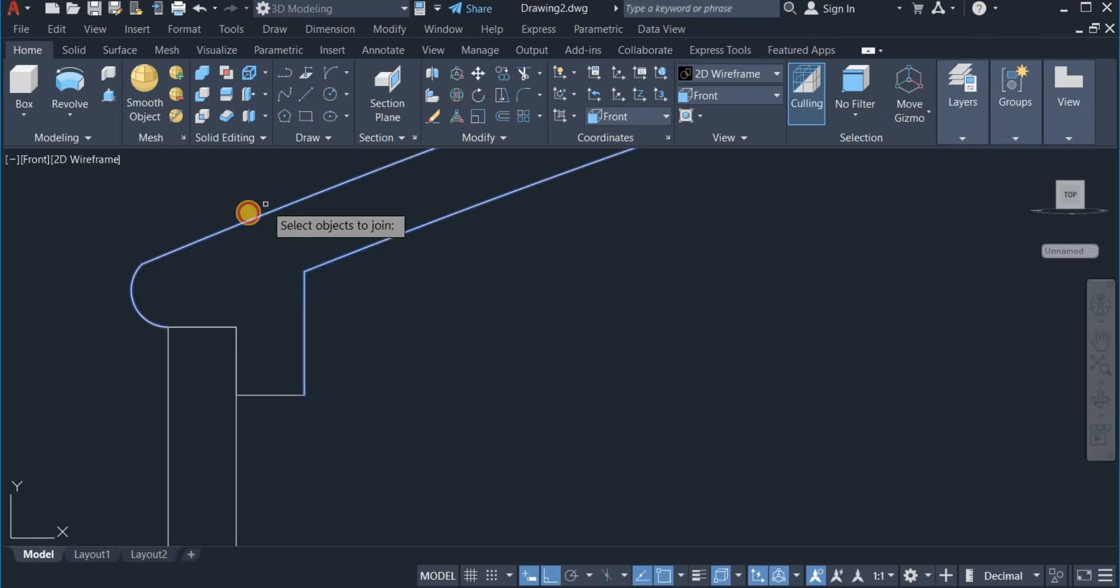
{"action": "left_click", "coordinate": [97, 302]}
{"action": "left_click", "coordinate": [343, 406]}
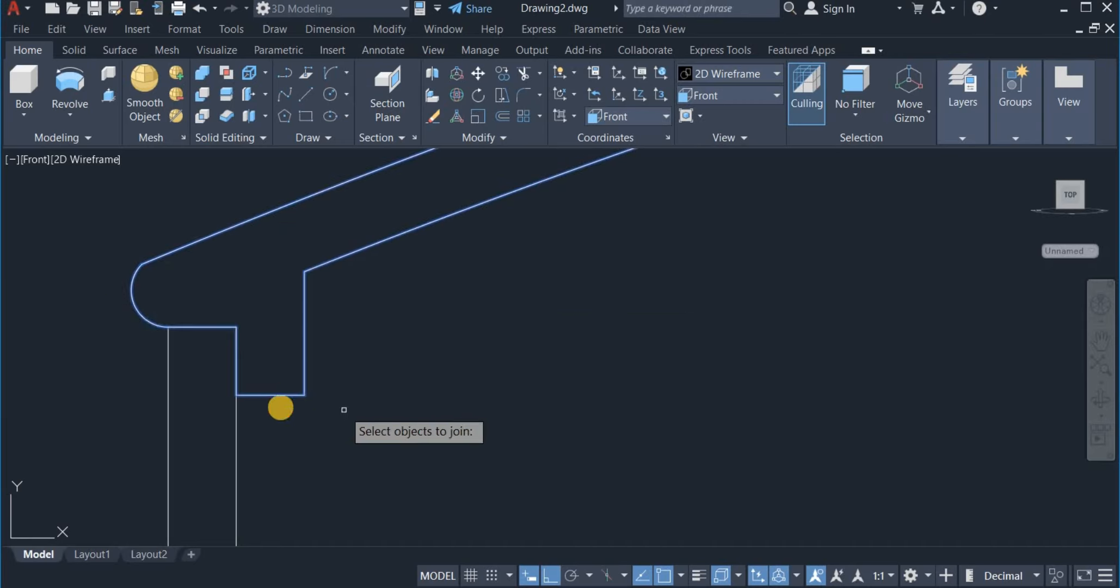
{"action": "key", "text": "Return"}
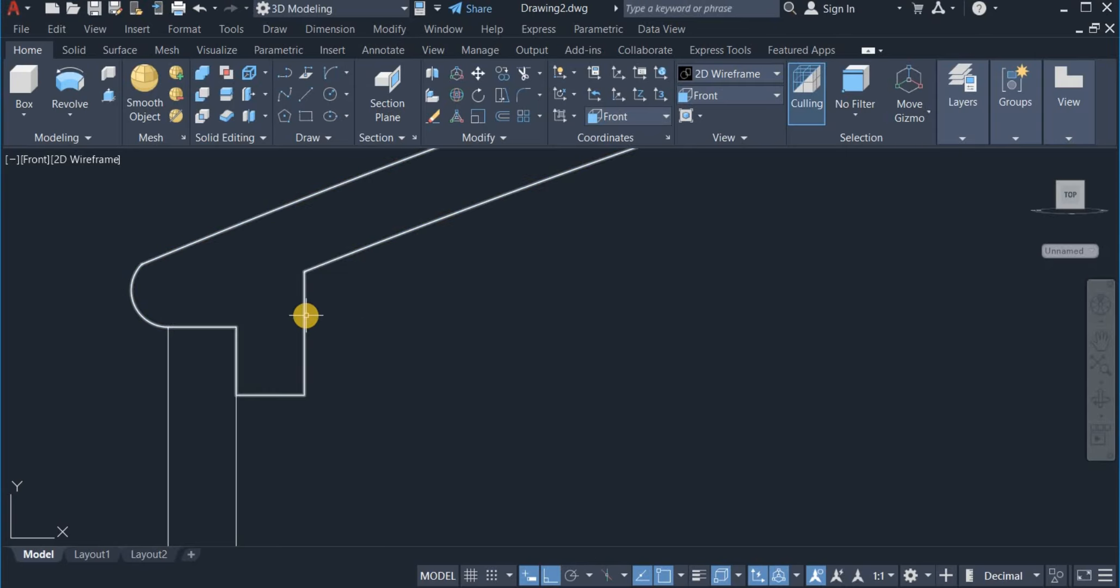
{"action": "mouse_move", "coordinate": [306, 315]}
{"action": "scroll", "coordinate": [306, 315], "scroll_direction": "down", "scroll_amount": 6}
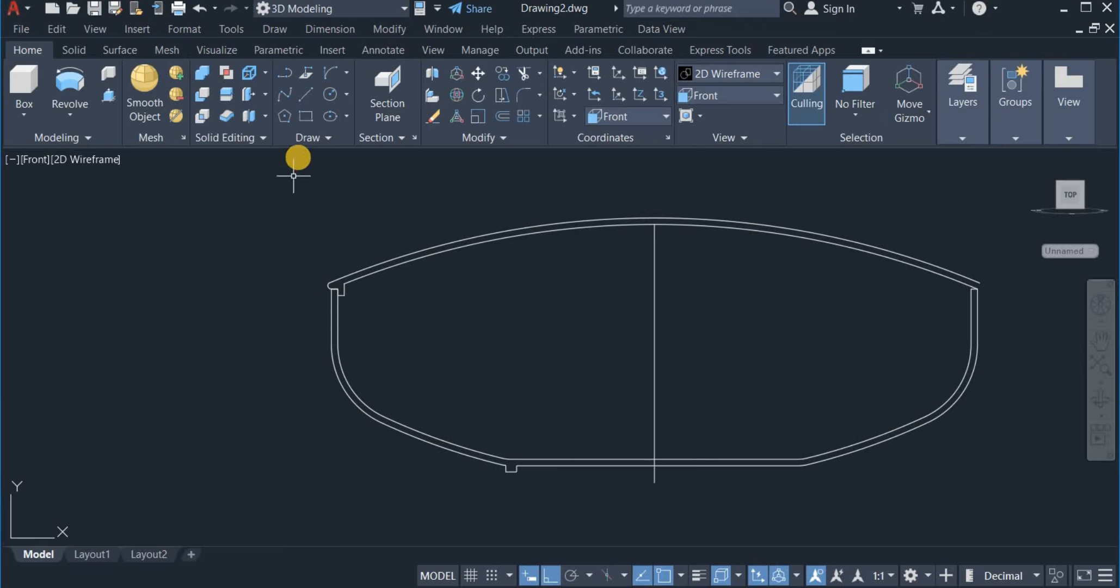
Draw an open L-shaped polyline left of the pan profile, running 20 to the right and 15 down
{"action": "left_click", "coordinate": [284, 71]}
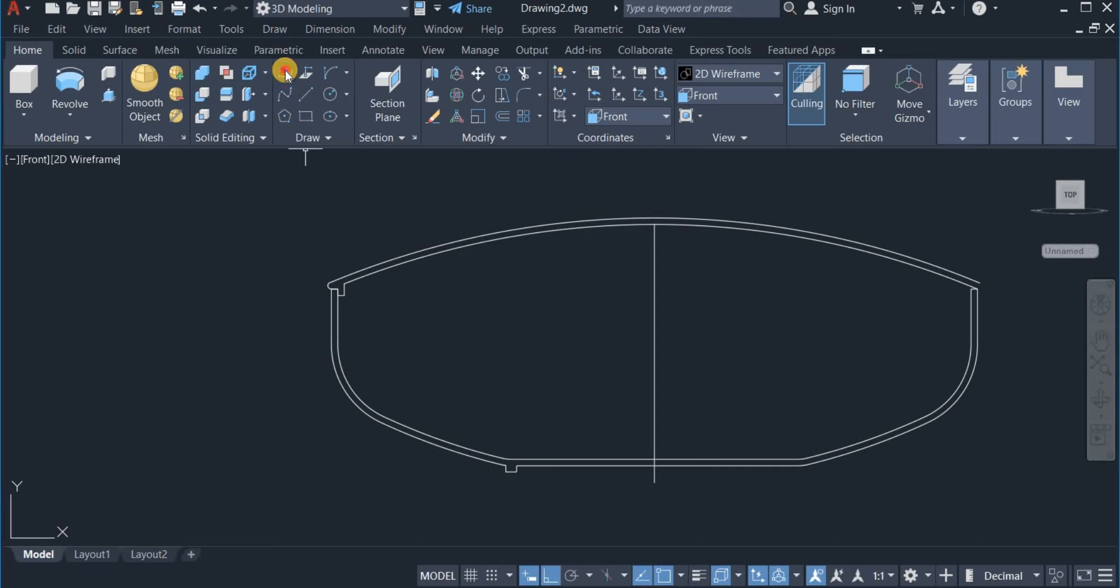
{"action": "left_click", "coordinate": [159, 294]}
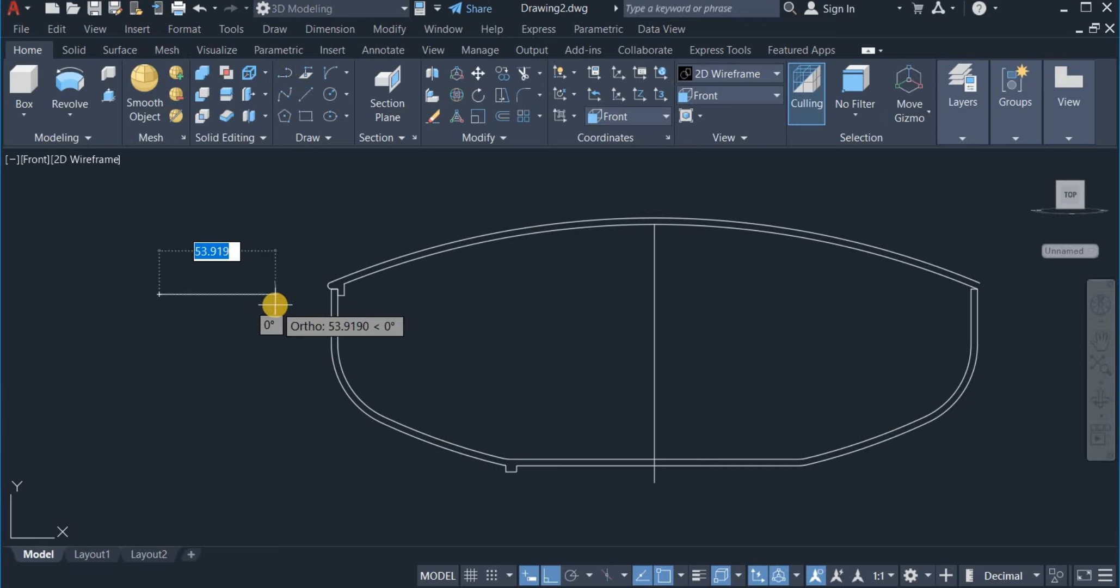
{"action": "type", "text": "20"}
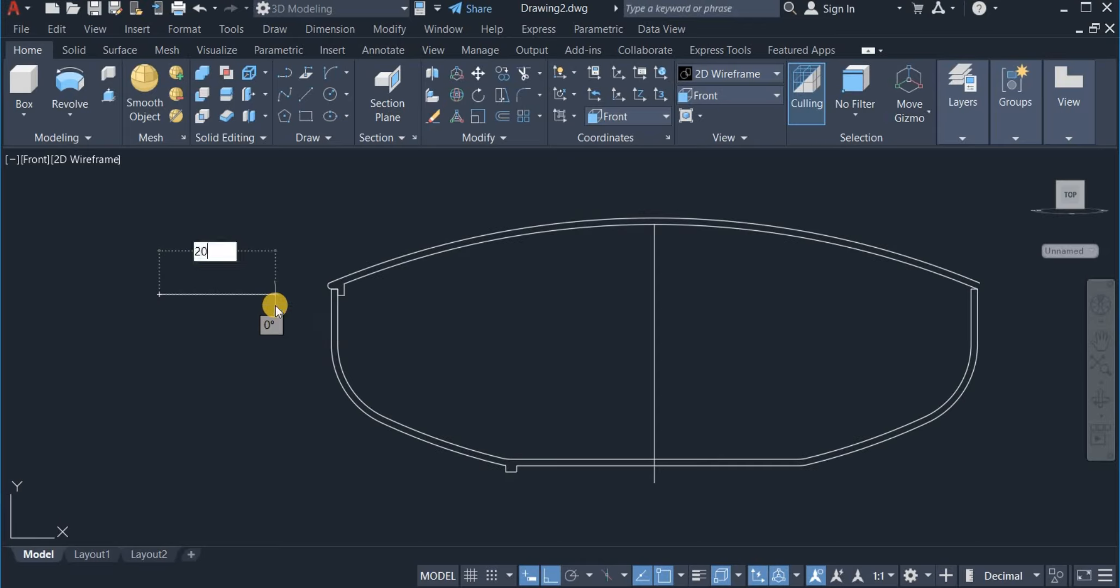
{"action": "key", "text": "Return"}
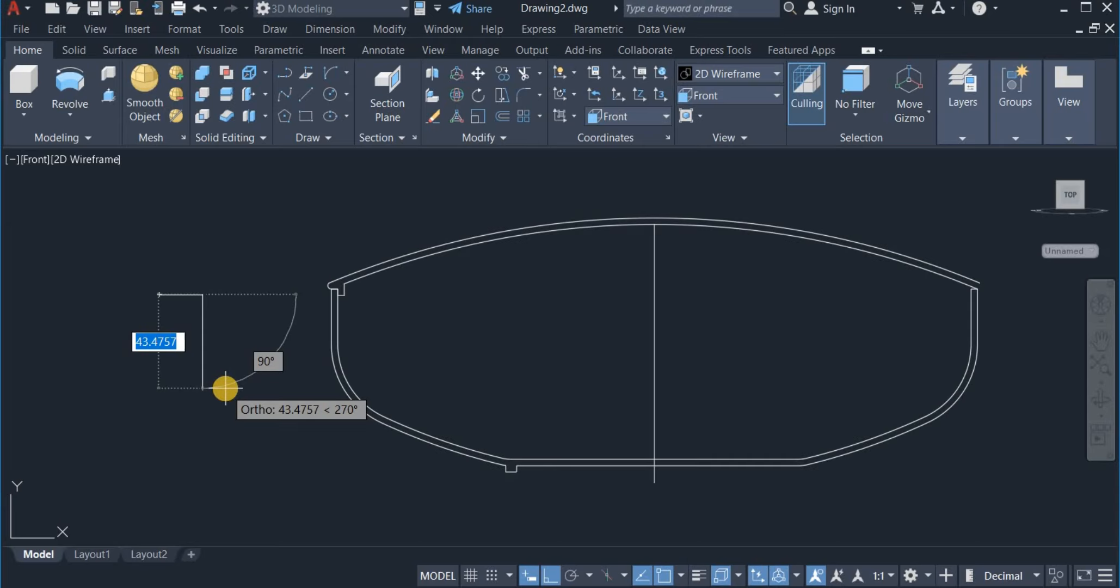
{"action": "type", "text": "15"}
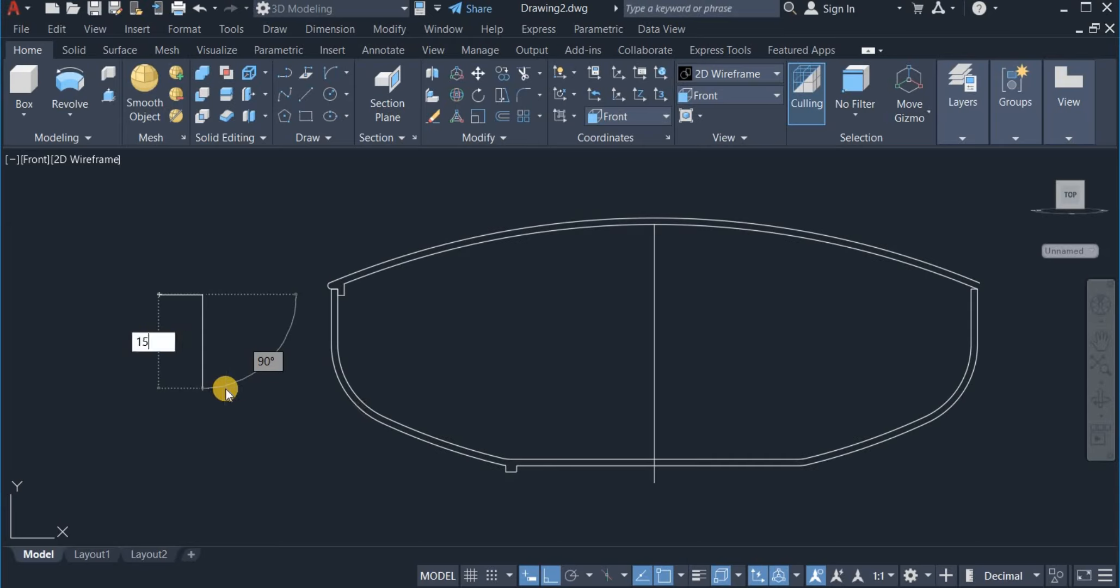
{"action": "key", "text": "Return"}
{"action": "right_click", "coordinate": [285, 319]}
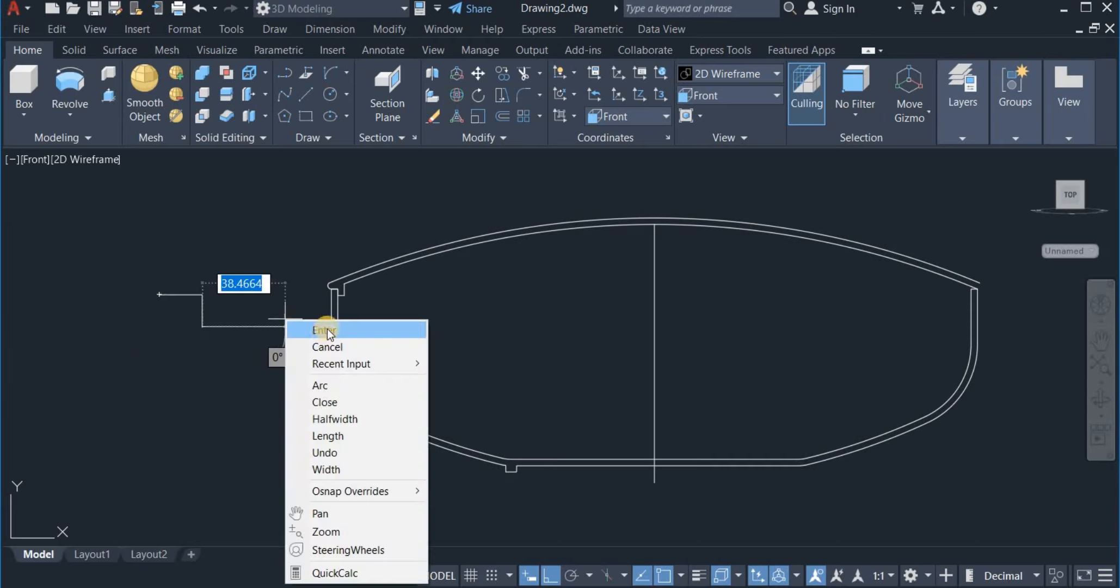
{"action": "left_click", "coordinate": [319, 321]}
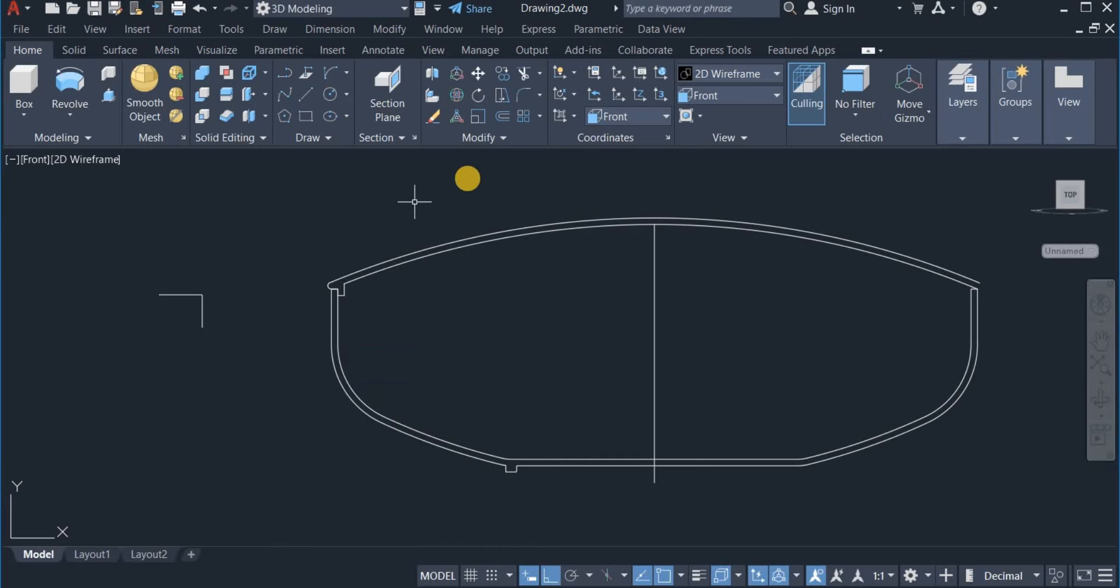
Fillet the corner of the L-shaped polyline with a radius of 5
{"action": "left_click", "coordinate": [523, 100]}
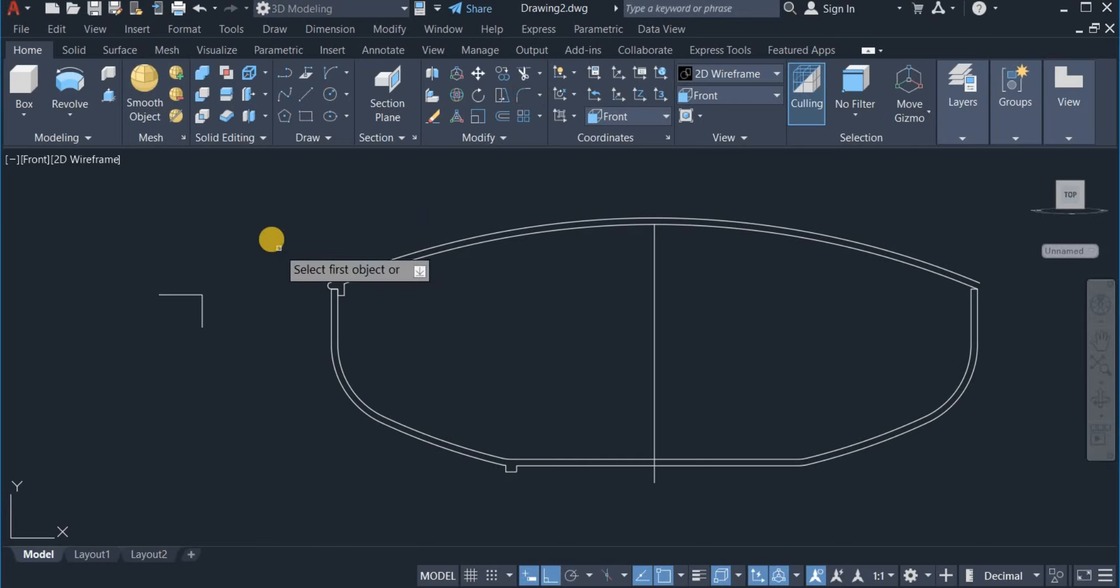
{"action": "right_click", "coordinate": [270, 237]}
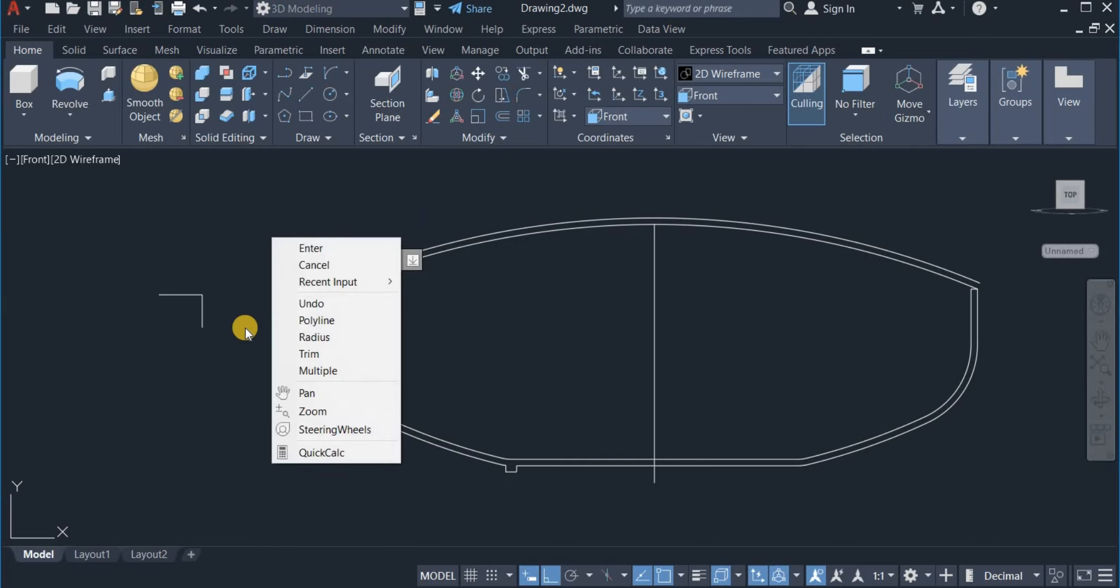
{"action": "left_click", "coordinate": [293, 337]}
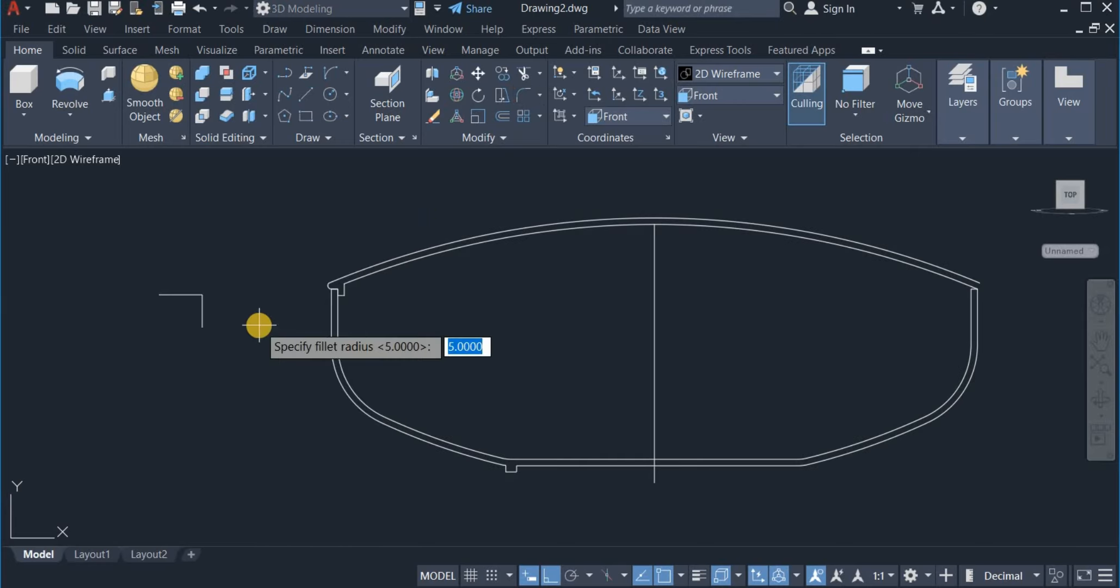
{"action": "key", "text": "Return"}
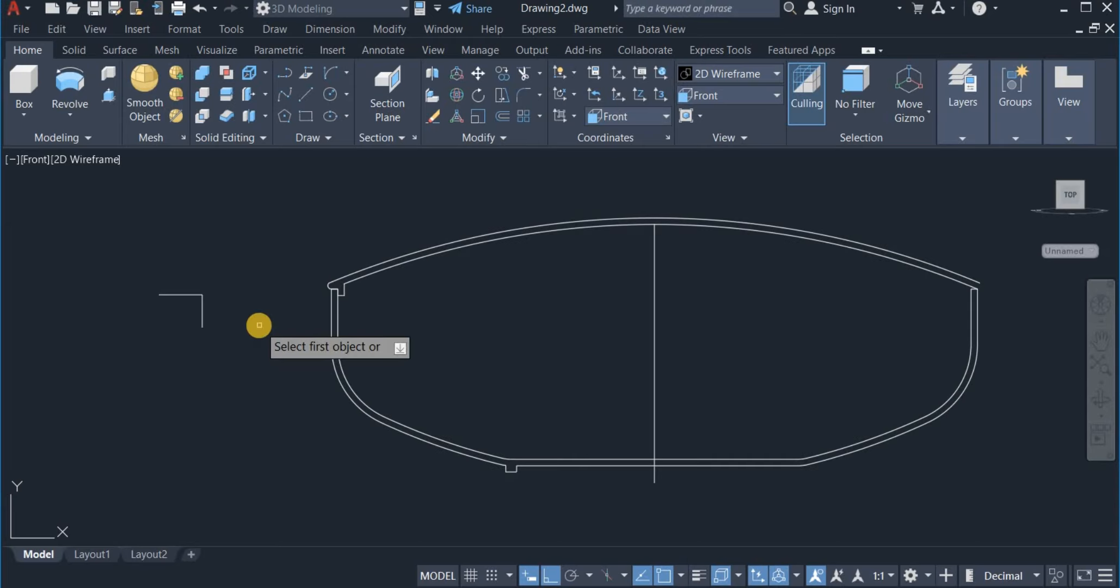
{"action": "left_click", "coordinate": [188, 294]}
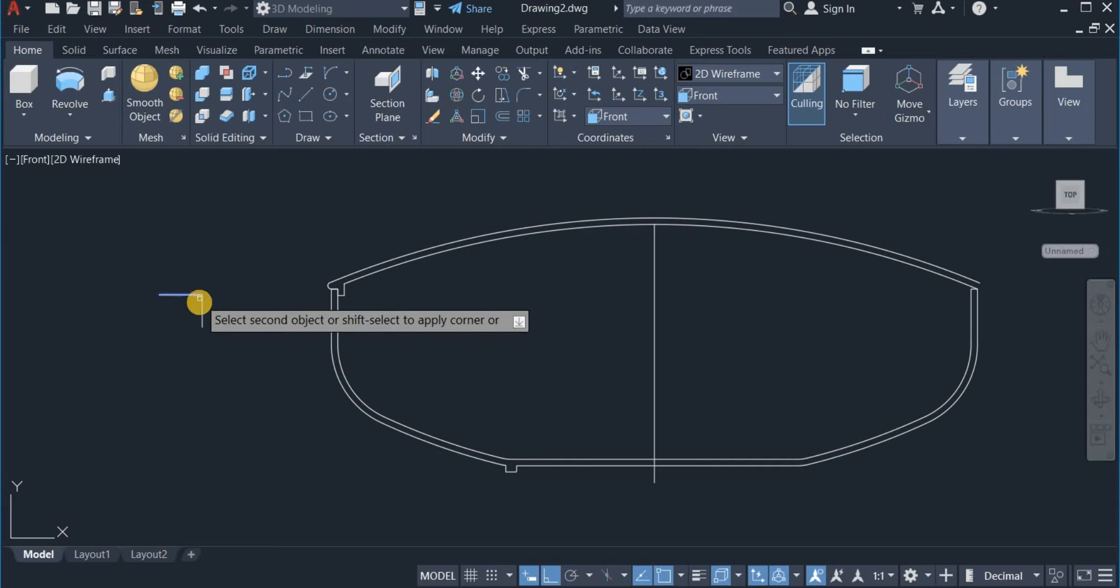
{"action": "left_click", "coordinate": [201, 305]}
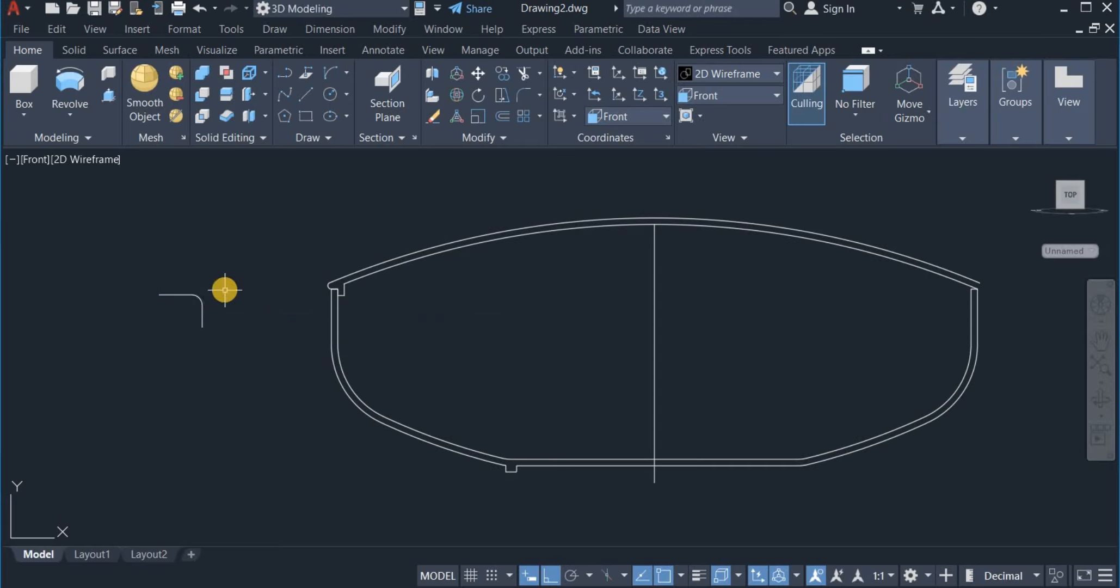
Offset the rounded L-shaped polyline by 5 toward its inner side
{"action": "scroll", "coordinate": [198, 297], "scroll_direction": "up", "scroll_amount": 4}
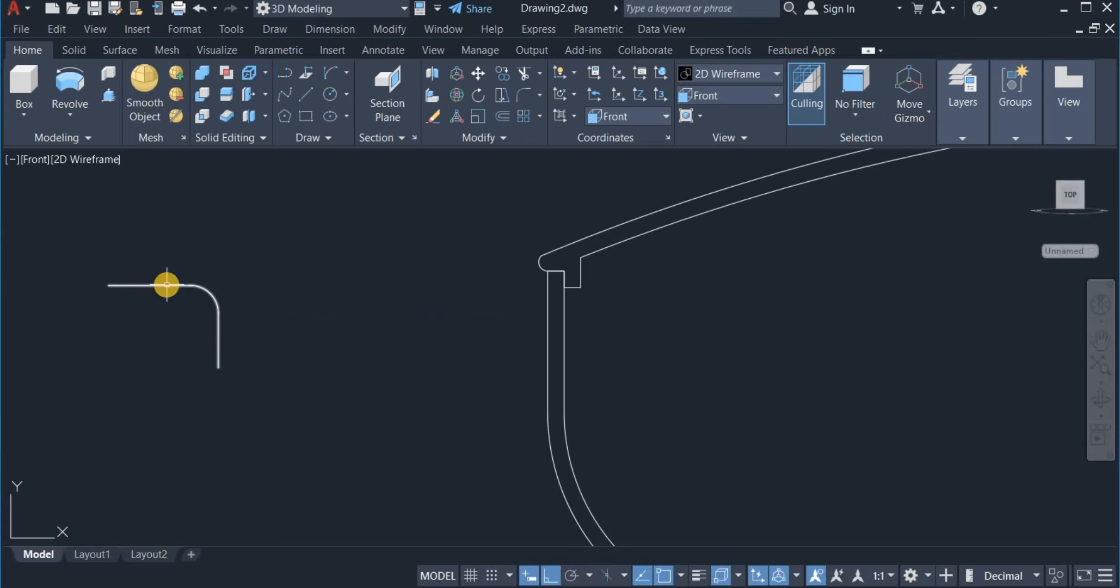
{"action": "mouse_move", "coordinate": [167, 284]}
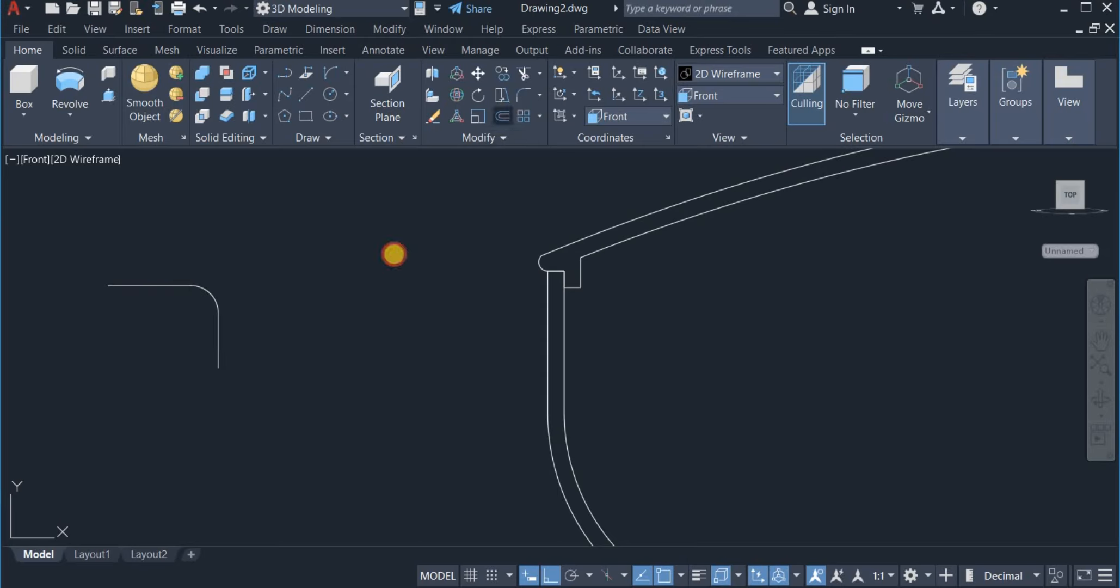
{"action": "right_click", "coordinate": [359, 295]}
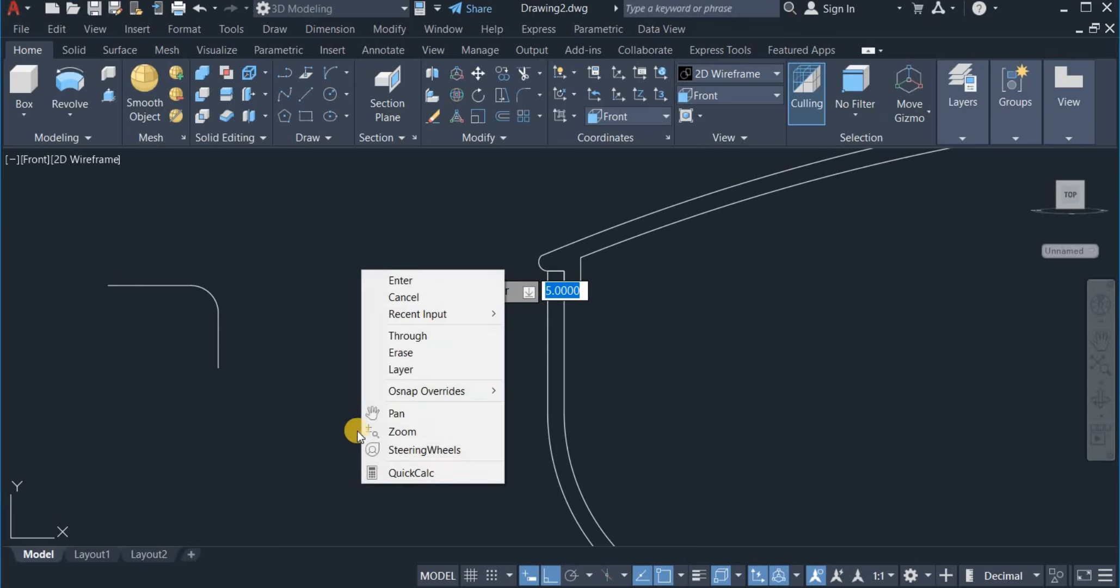
{"action": "left_click", "coordinate": [365, 413]}
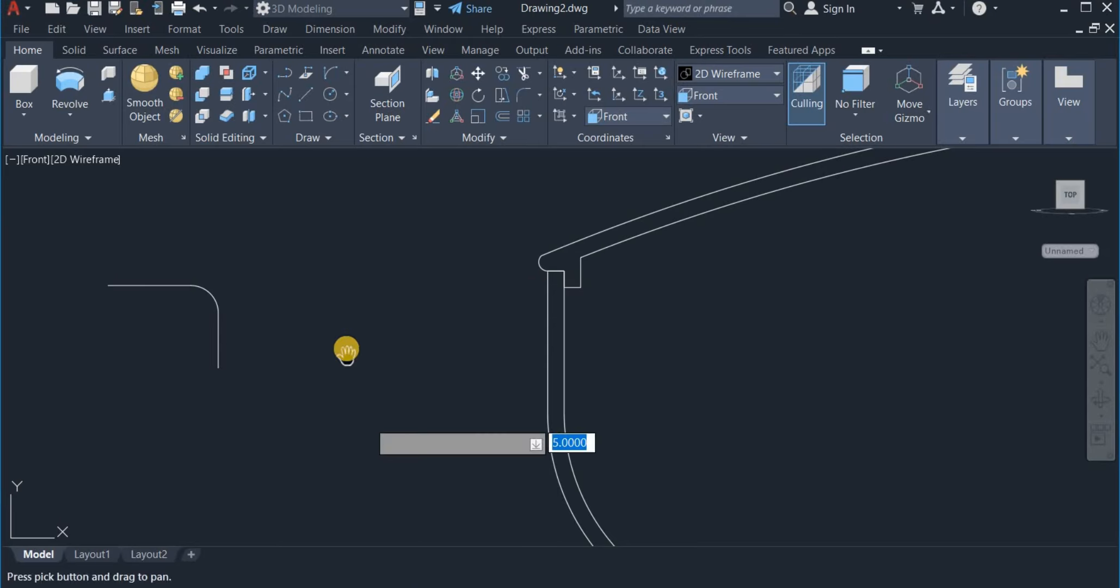
{"action": "key", "text": "Return"}
{"action": "key", "text": "Return"}
{"action": "left_click", "coordinate": [177, 284]}
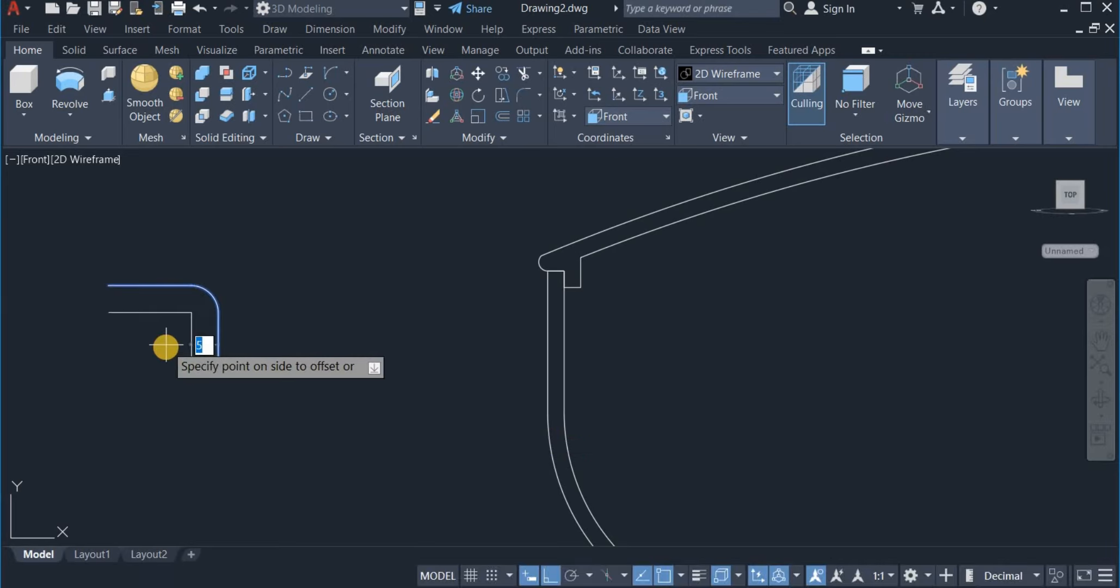
{"action": "left_click", "coordinate": [163, 343]}
{"action": "right_click", "coordinate": [303, 252]}
{"action": "left_click", "coordinate": [321, 259]}
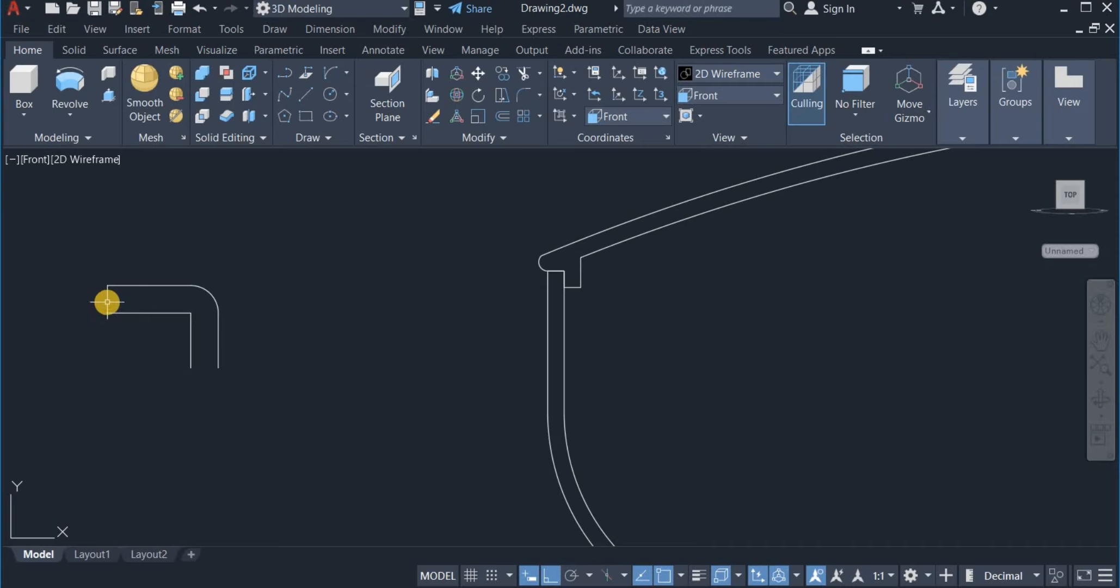
Close the left end of the two horizontal lines with a semicircular Start, End, Direction arc bulging outward
{"action": "left_click", "coordinate": [344, 77]}
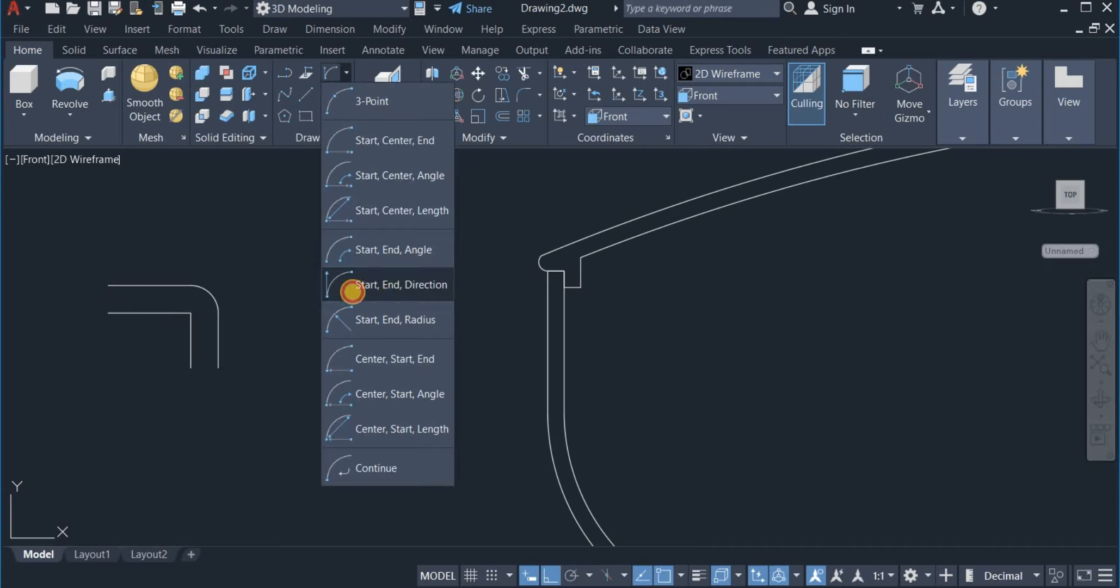
{"action": "left_click", "coordinate": [352, 292]}
{"action": "left_click", "coordinate": [100, 309]}
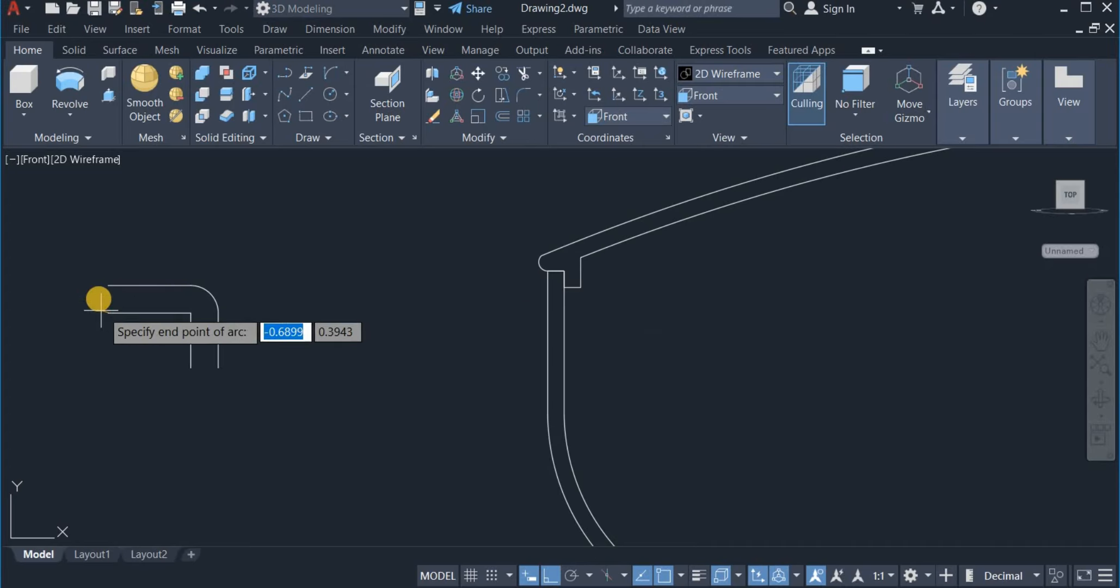
{"action": "left_click", "coordinate": [29, 310]}
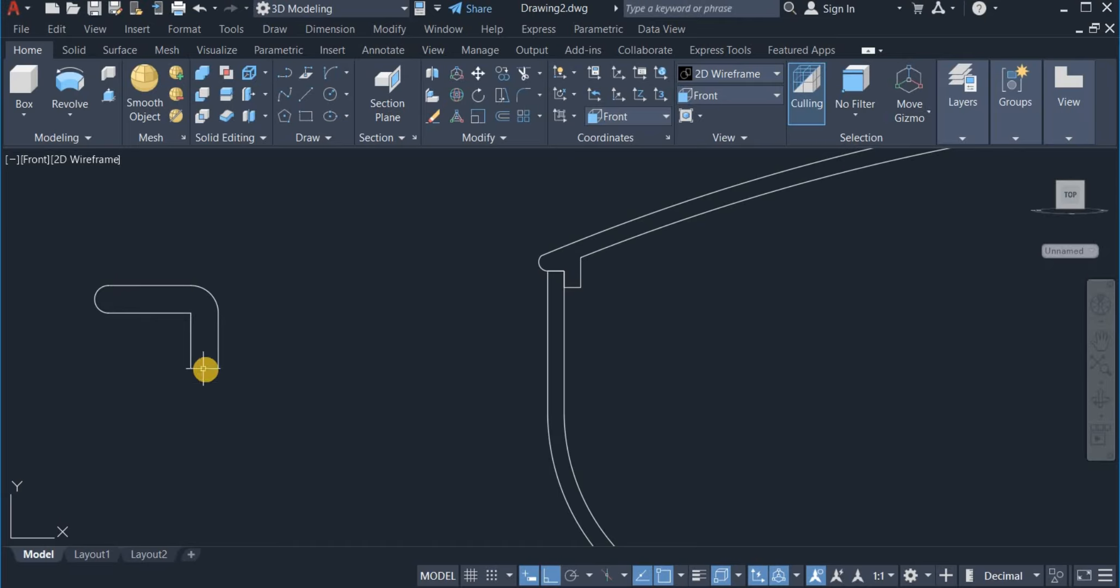
Close the lower end of the L-shaped profile with a straight line between its two vertical legs
{"action": "left_click", "coordinate": [306, 95]}
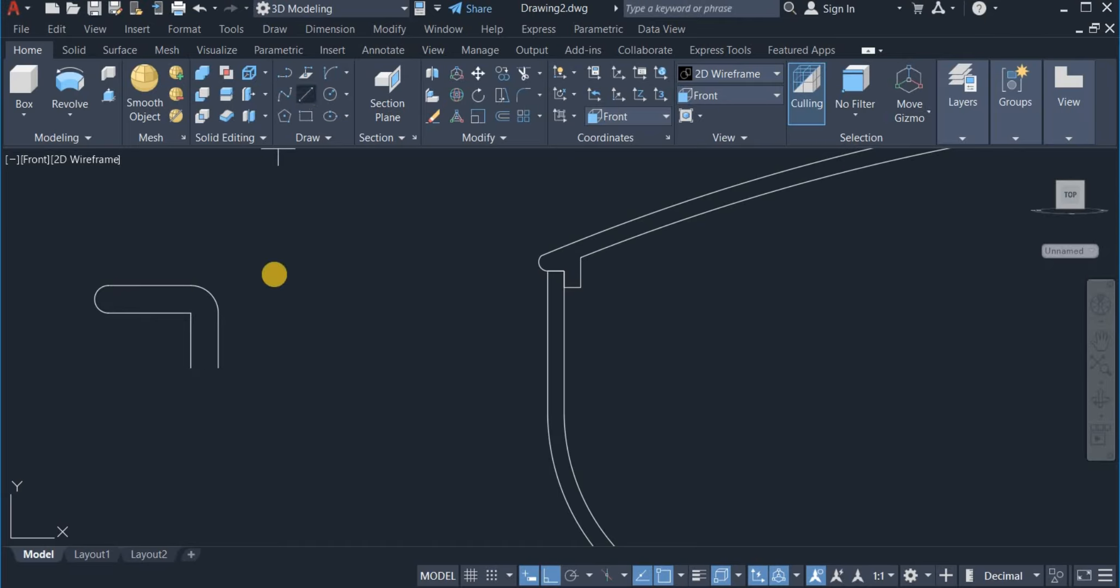
{"action": "left_click", "coordinate": [191, 378]}
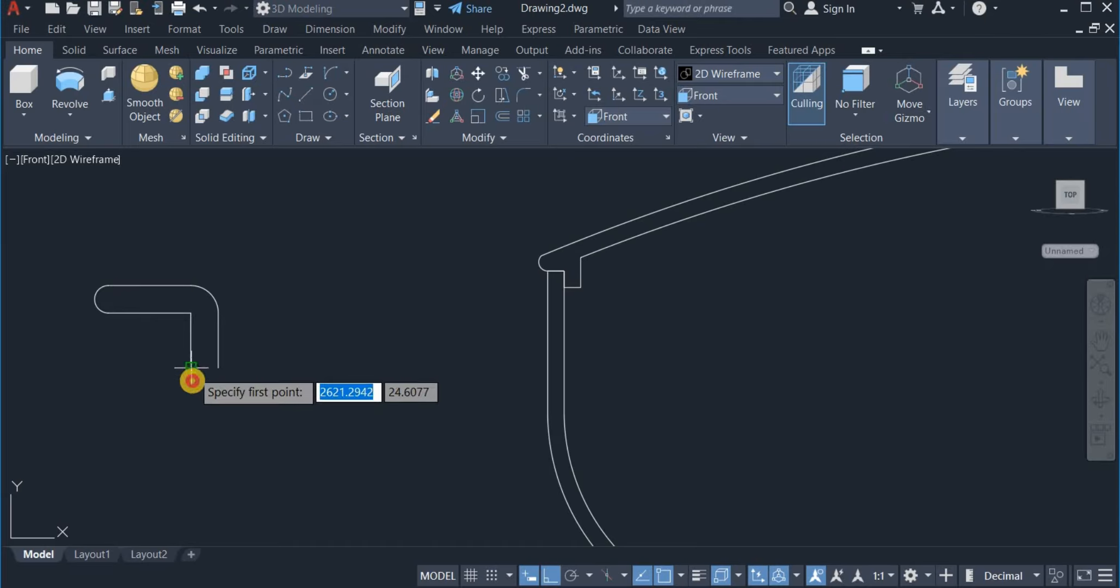
{"action": "left_click", "coordinate": [216, 369]}
{"action": "right_click", "coordinate": [300, 282]}
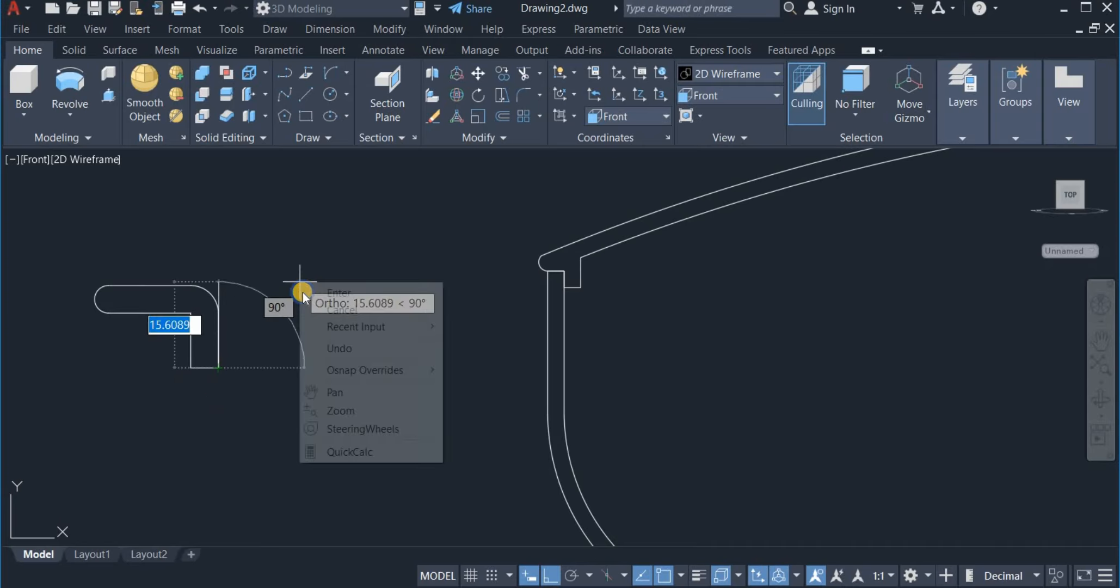
{"action": "left_click", "coordinate": [314, 292]}
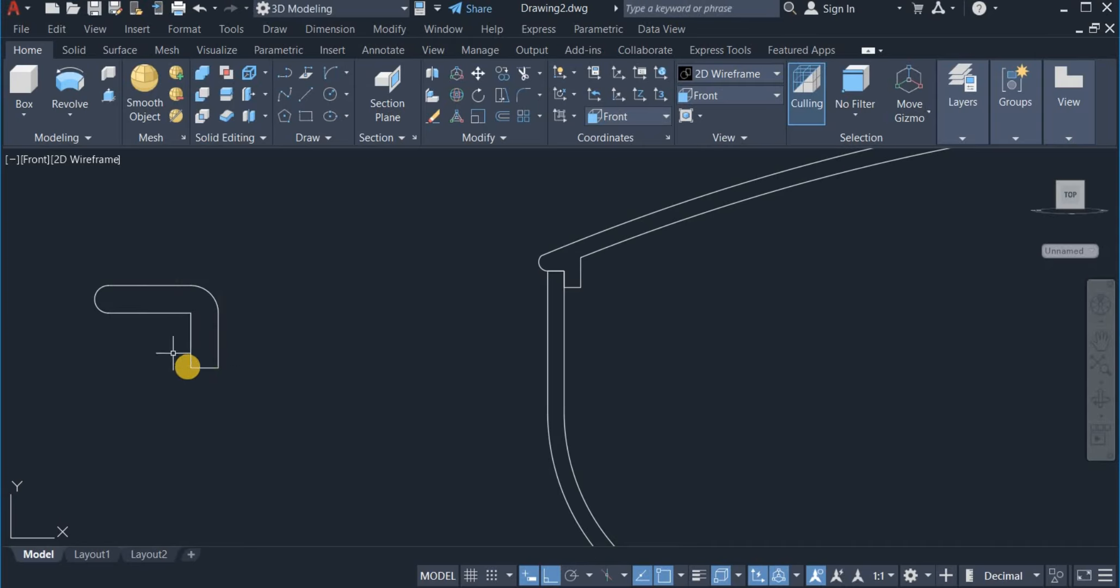
Fillet the lower-left corner between the L-shaped profile's inner vertical leg and its bottom line
{"action": "left_click", "coordinate": [526, 96]}
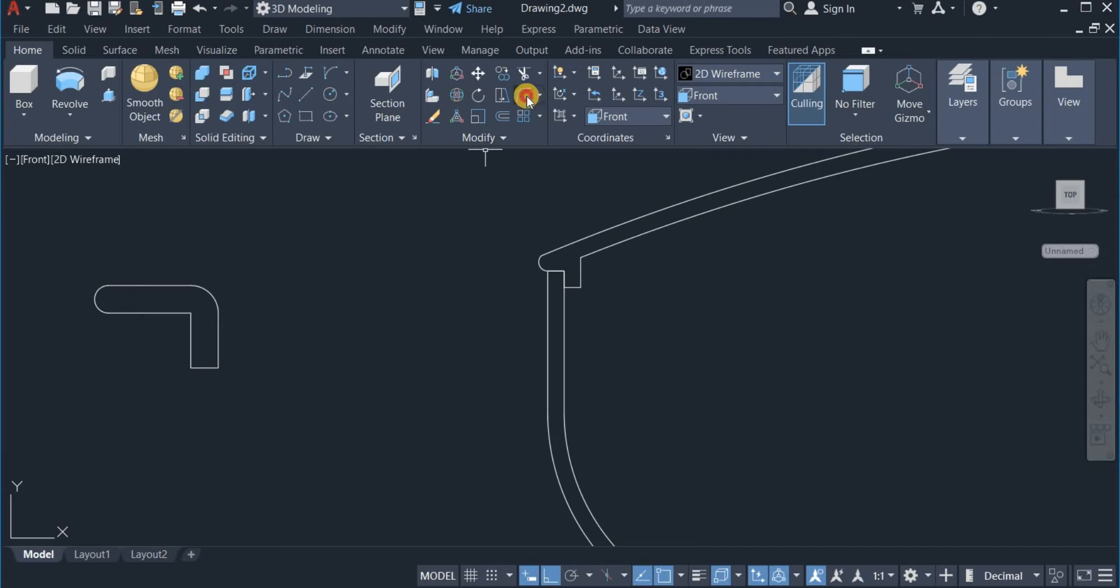
{"action": "right_click", "coordinate": [360, 220]}
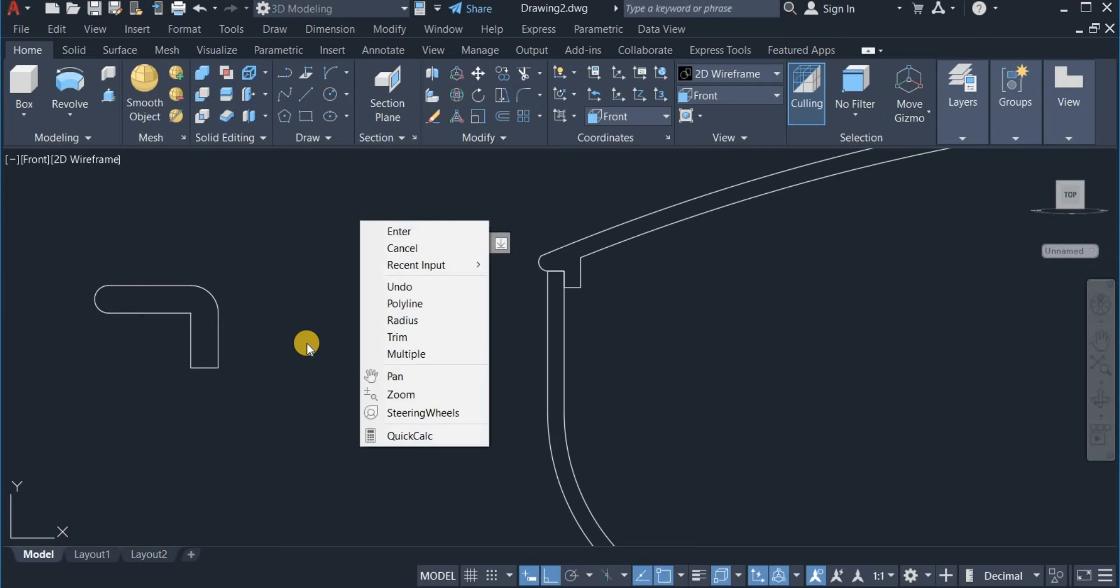
{"action": "left_click", "coordinate": [421, 320]}
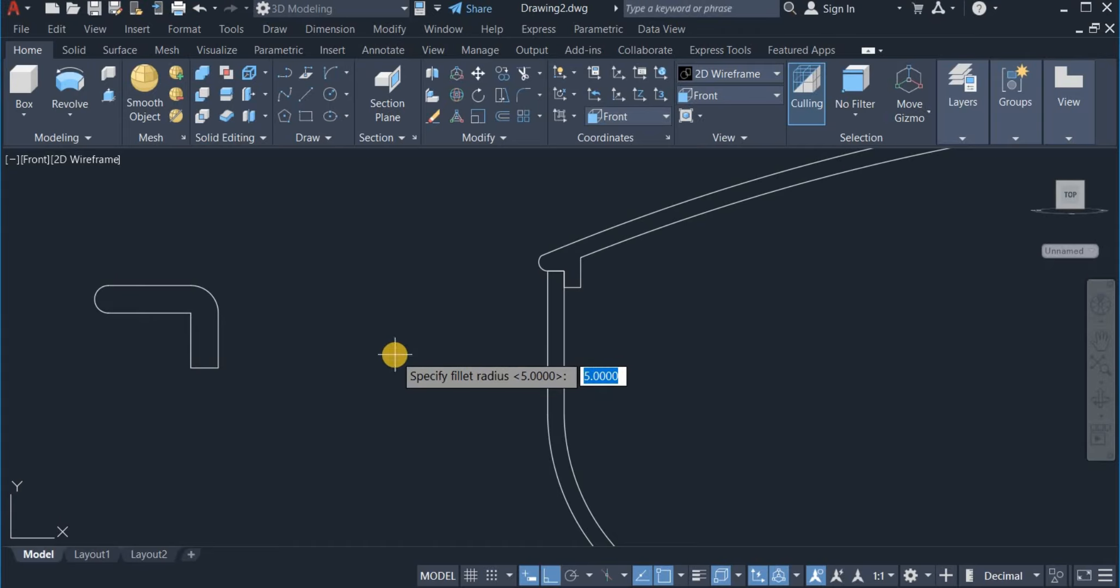
{"action": "key", "text": "Return"}
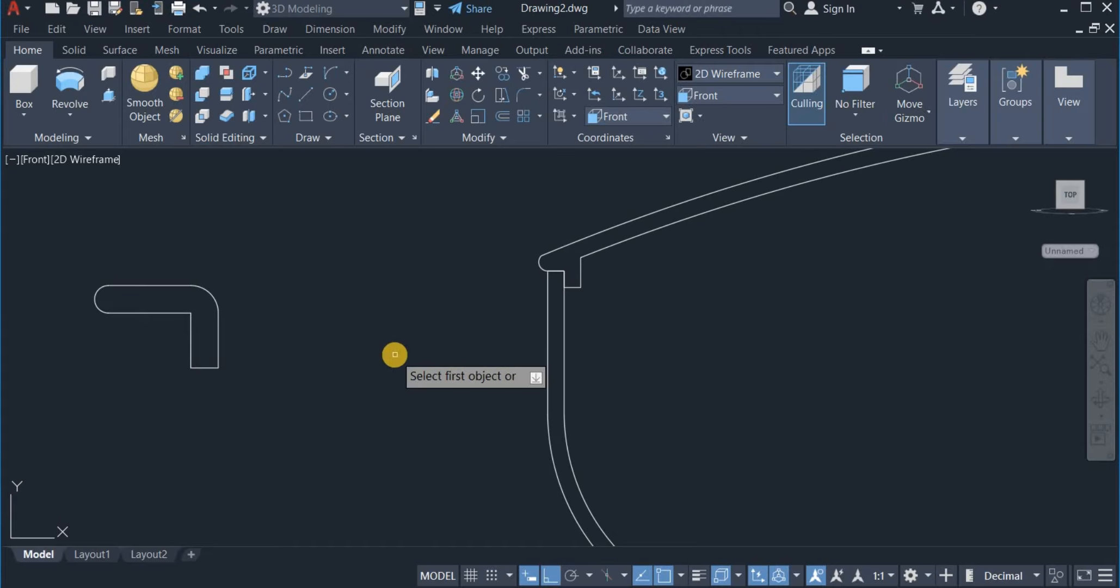
{"action": "scroll", "coordinate": [188, 376], "scroll_direction": "up", "scroll_amount": 4}
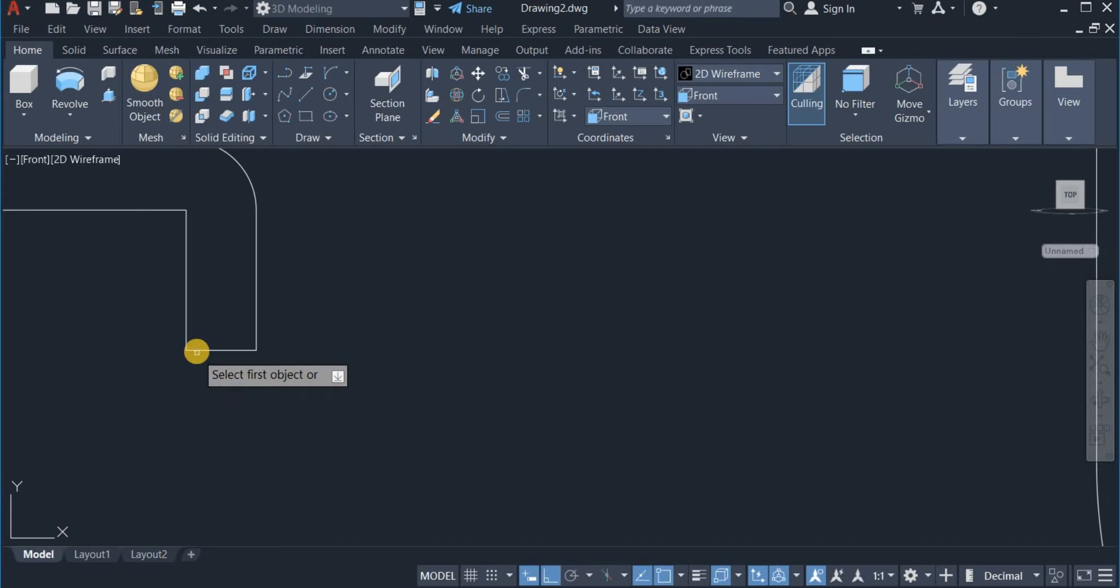
{"action": "left_click", "coordinate": [195, 350]}
{"action": "left_click", "coordinate": [184, 333]}
Join all segments of the L-shaped profile into one closed outline
{"action": "scroll", "coordinate": [462, 362], "scroll_direction": "down", "scroll_amount": 4}
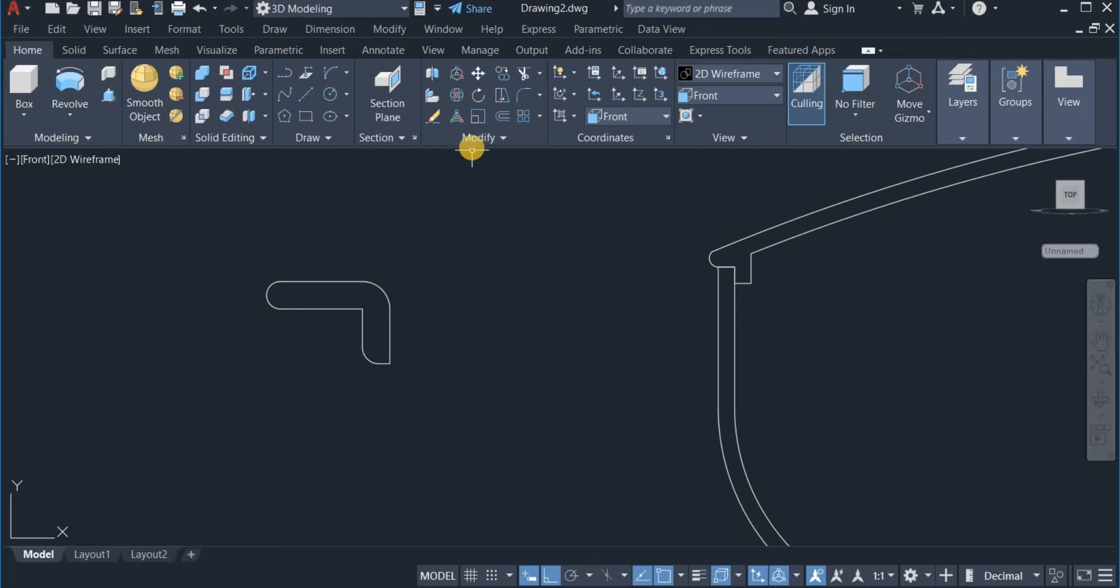
{"action": "left_click", "coordinate": [468, 141]}
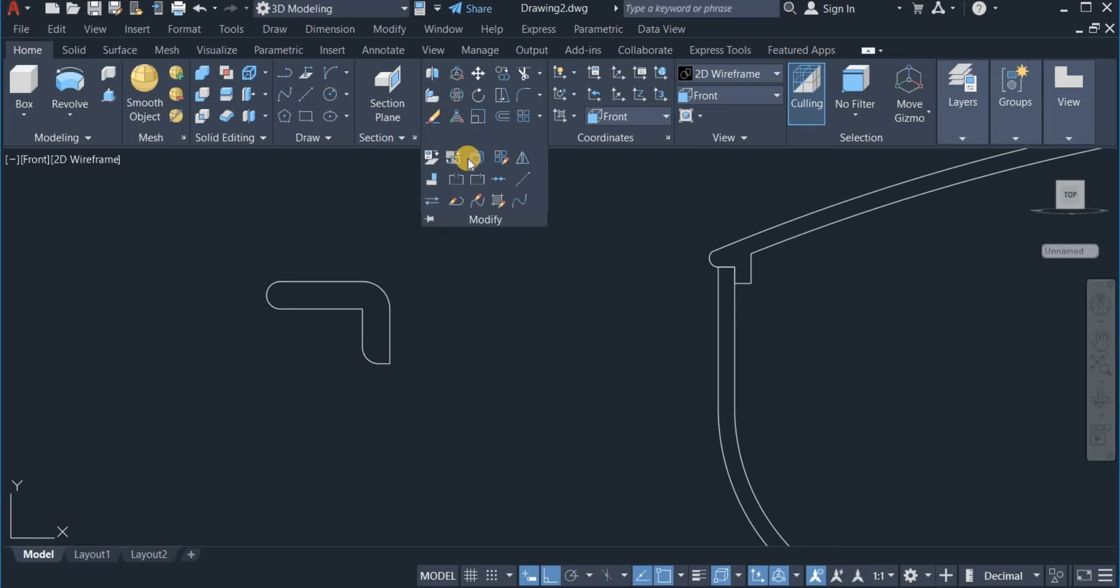
{"action": "left_click", "coordinate": [502, 180]}
{"action": "left_click", "coordinate": [192, 245]}
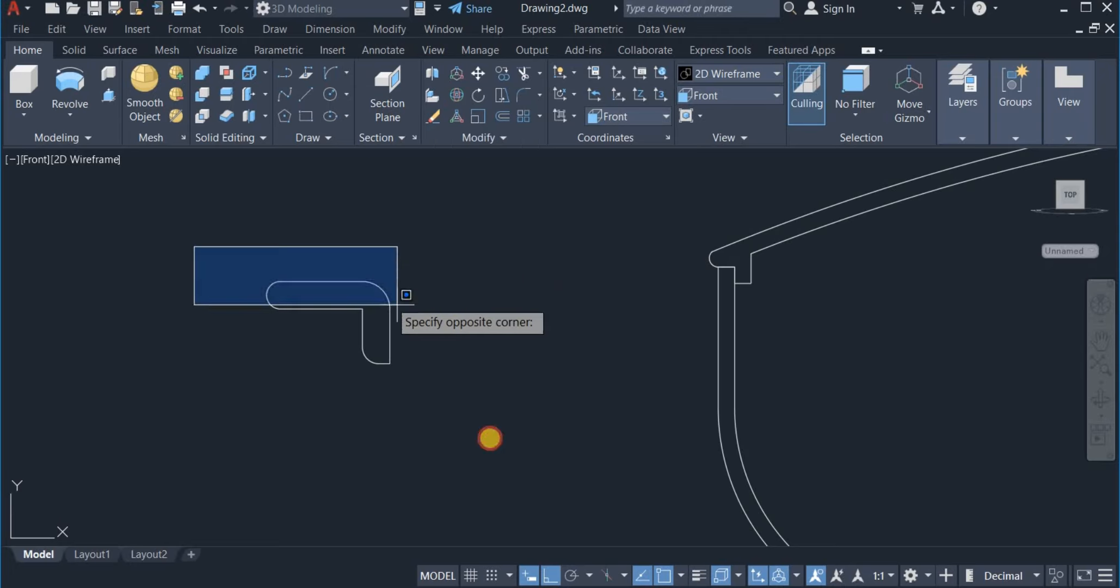
{"action": "left_click", "coordinate": [475, 406]}
{"action": "scroll", "coordinate": [197, 332], "scroll_direction": "down", "scroll_amount": 3}
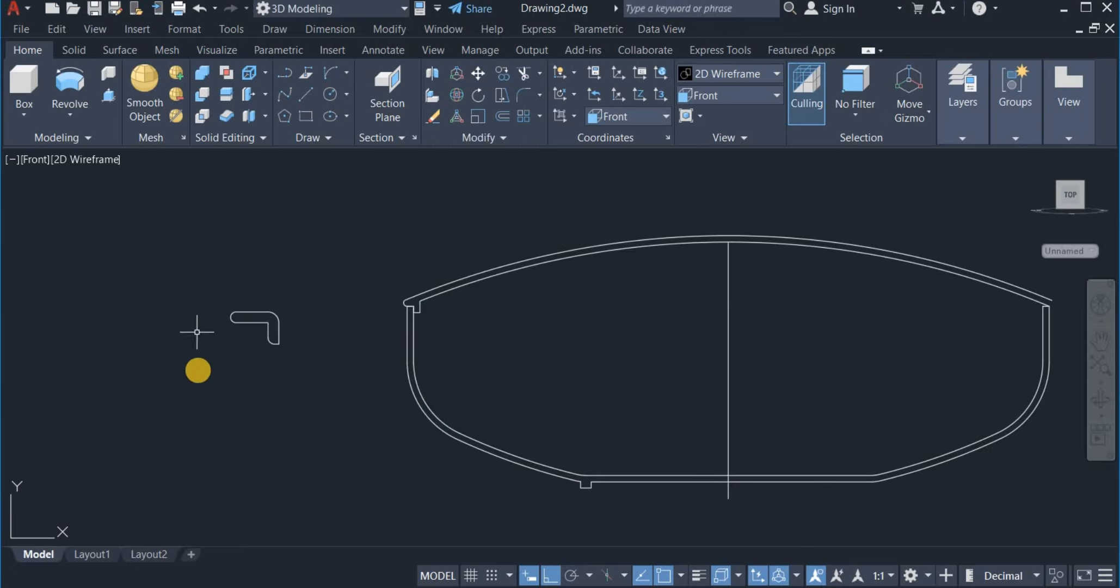
Move the closed L-shaped handle profile so its vertical leg sits against the outer face of the pan's left wall
{"action": "left_click", "coordinate": [438, 120]}
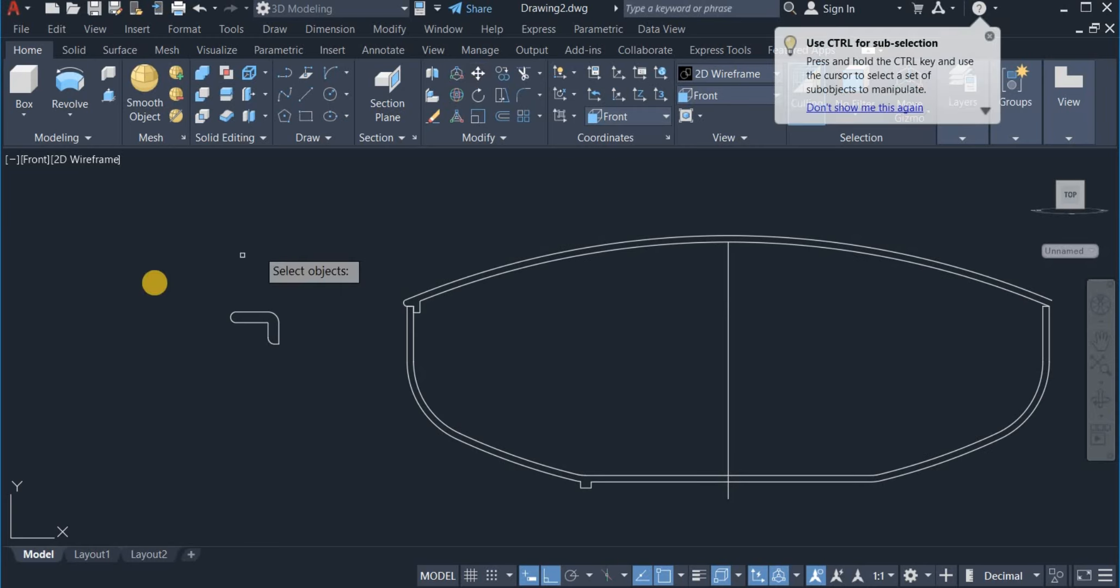
{"action": "left_click", "coordinate": [165, 274]}
{"action": "left_click", "coordinate": [318, 400]}
{"action": "key", "text": "Return"}
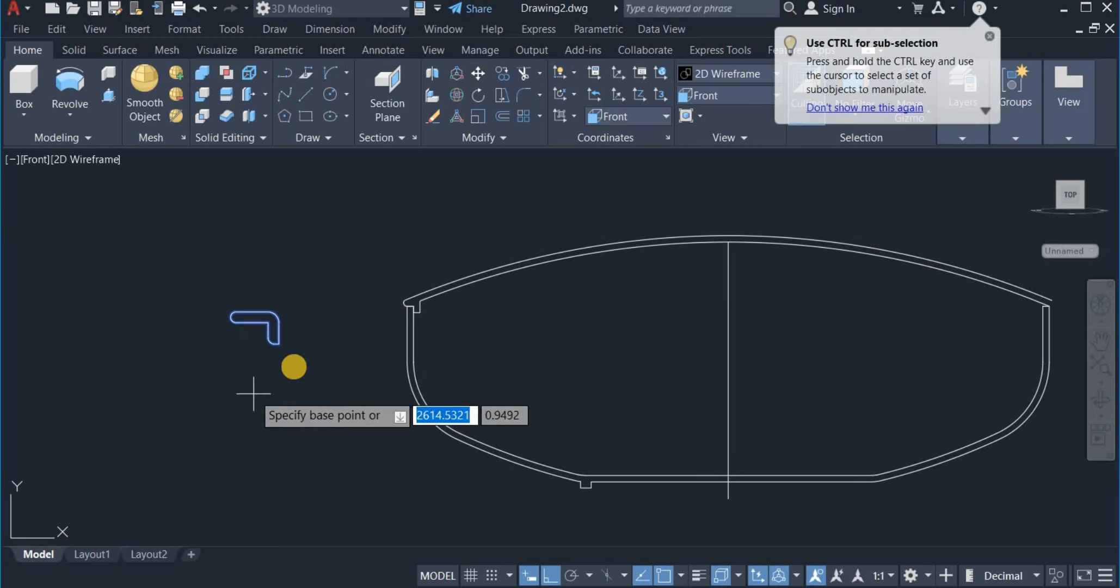
{"action": "left_click", "coordinate": [279, 323]}
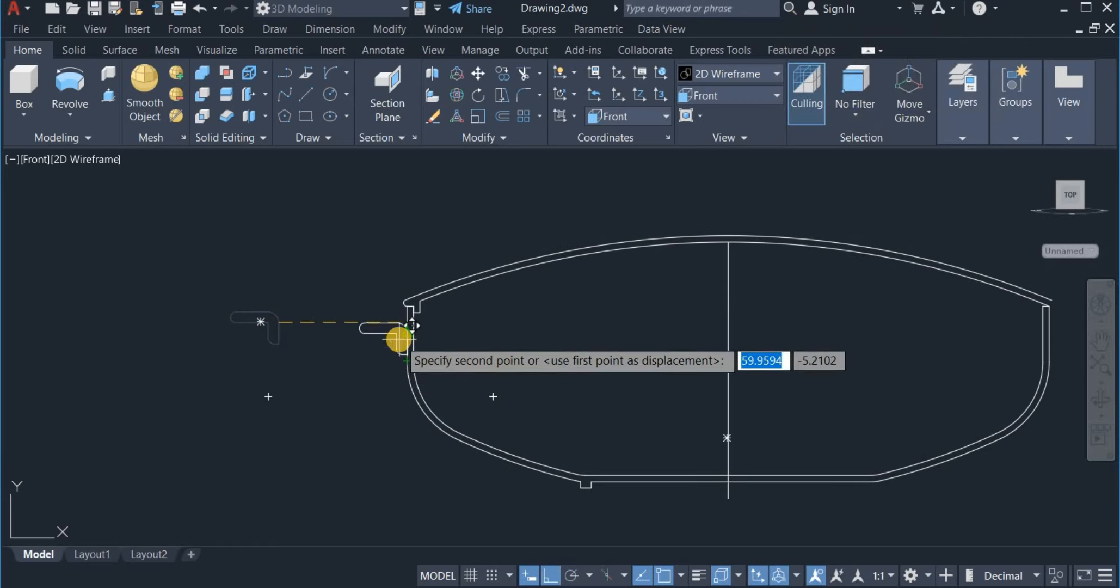
{"action": "left_click", "coordinate": [404, 339]}
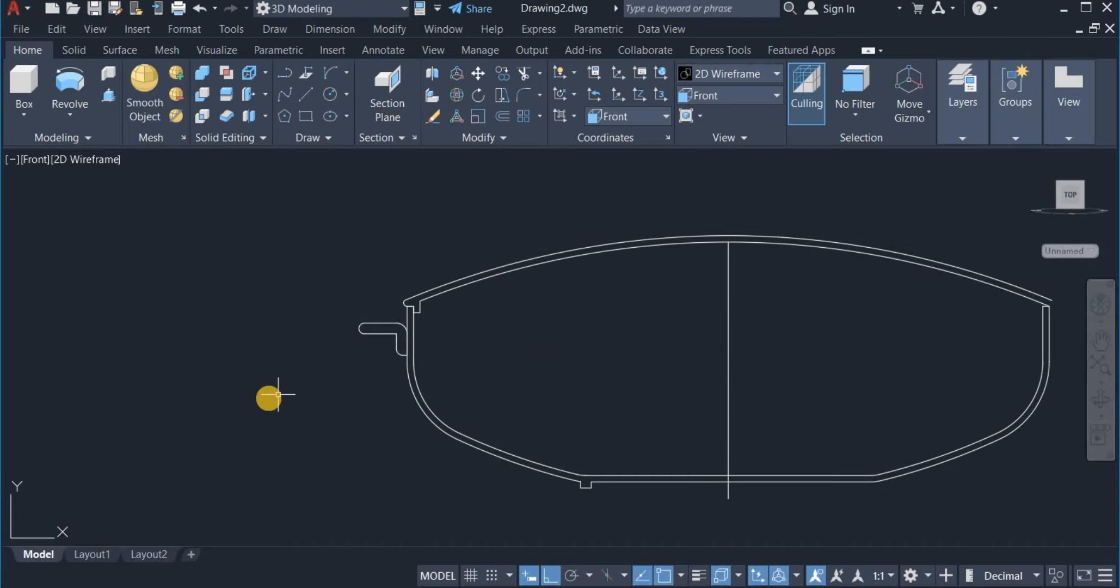
Start a knob profile polyline above the lid's centre with a 25-unit segment to the left and a 5-unit segment up
{"action": "scroll", "coordinate": [212, 346], "scroll_direction": "down", "scroll_amount": 2}
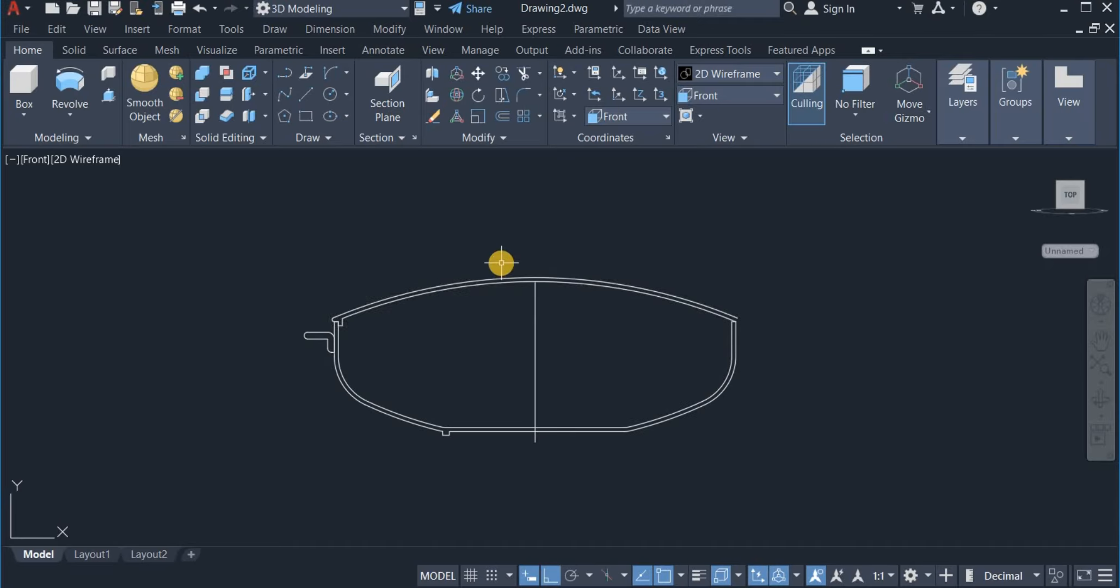
{"action": "middle_click_drag", "start_coordinate": [501, 263], "coordinate": [517, 304]}
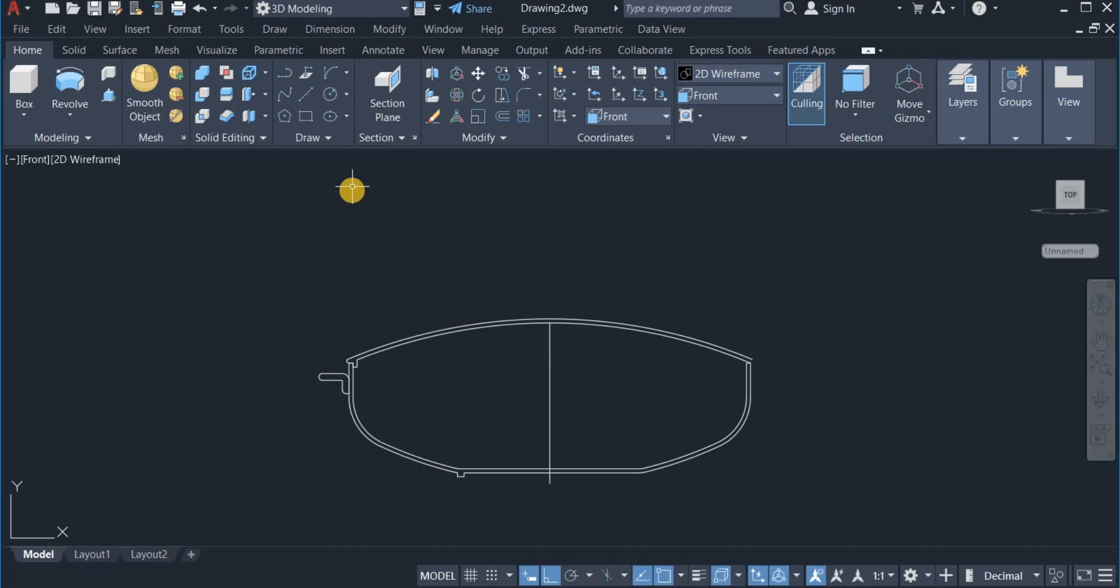
{"action": "left_click", "coordinate": [282, 71]}
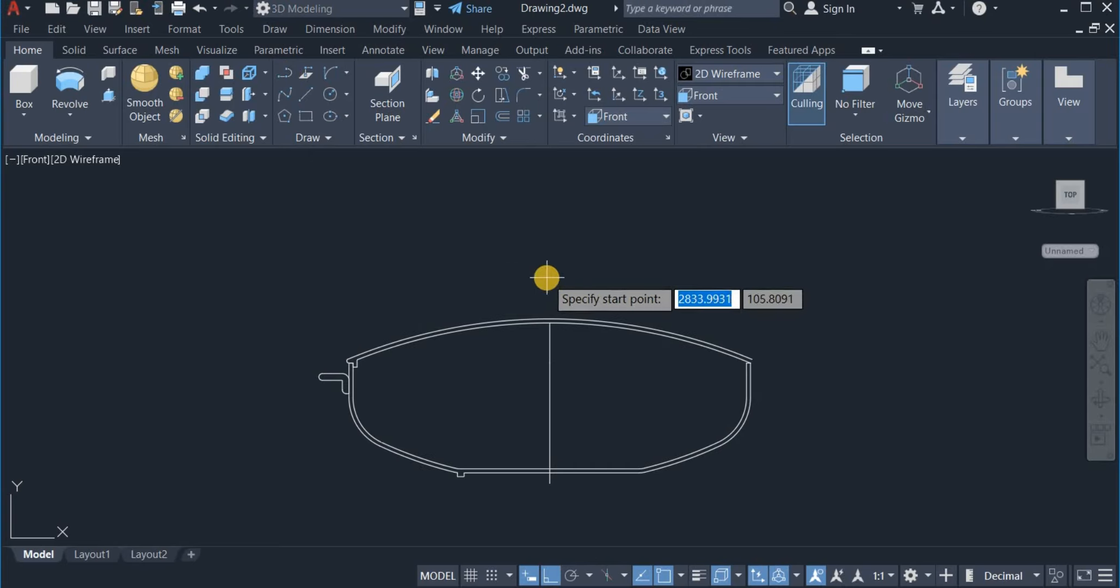
{"action": "left_click", "coordinate": [553, 268]}
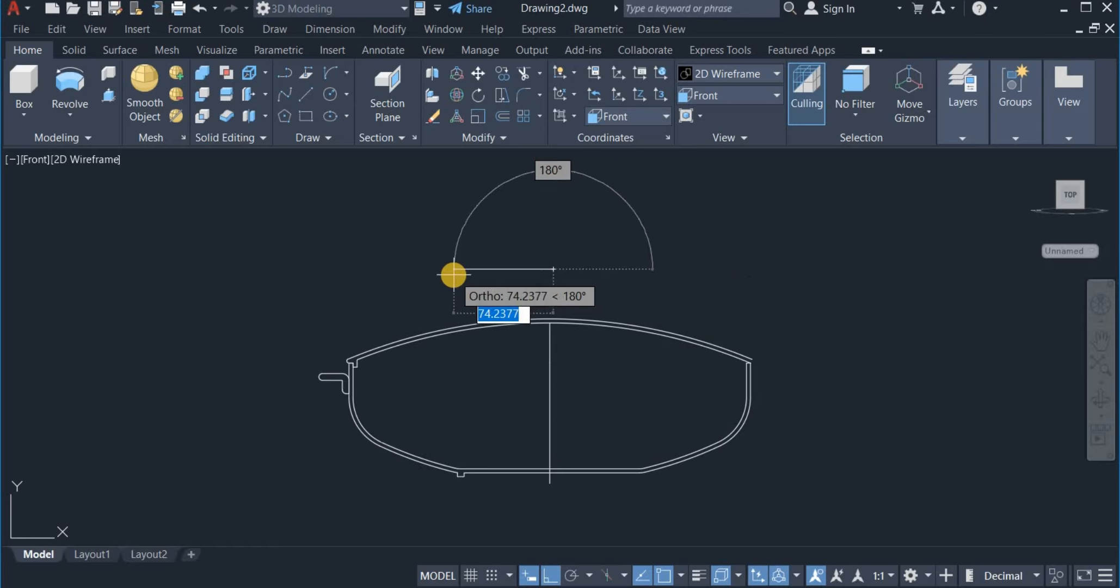
{"action": "type", "text": "25"}
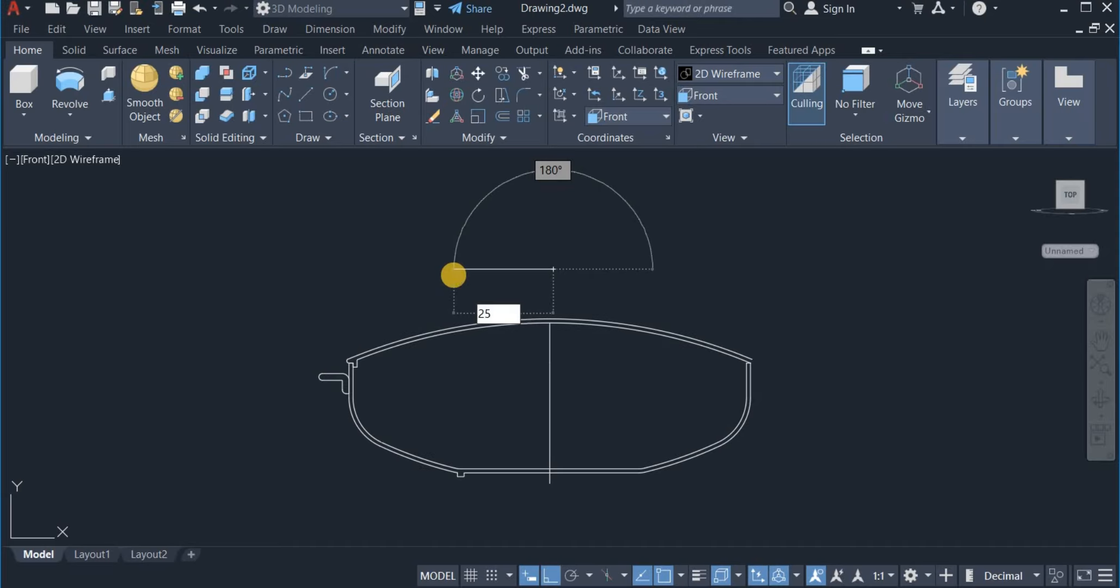
{"action": "key", "text": "Return"}
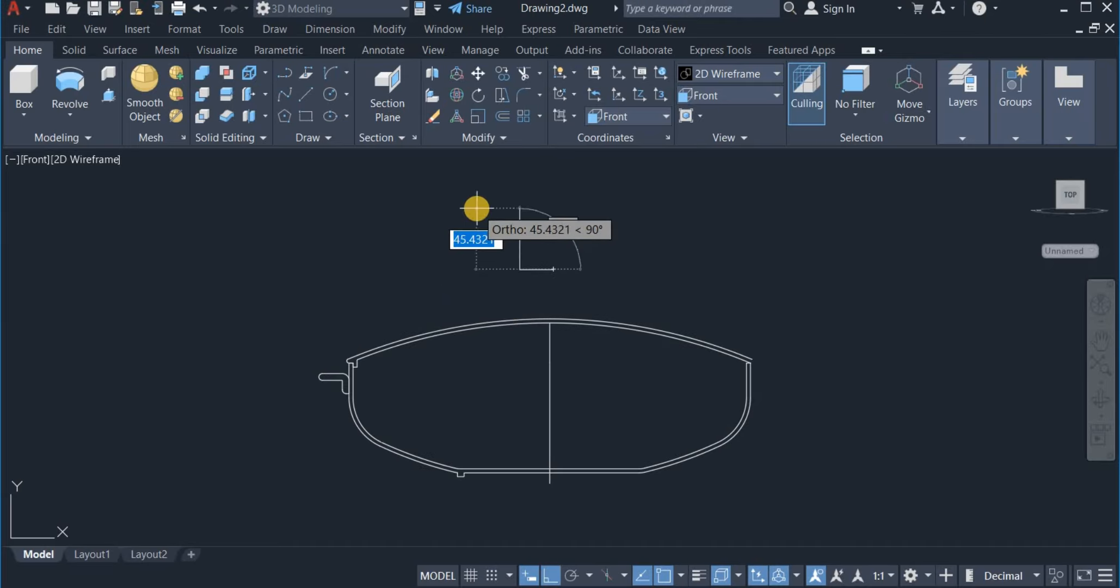
{"action": "type", "text": "5"}
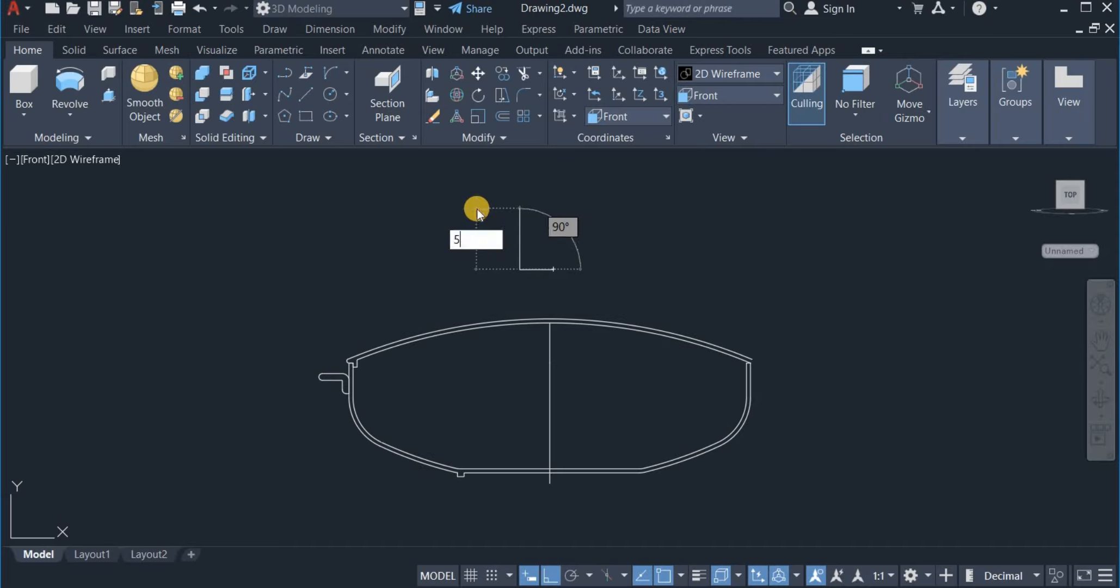
{"action": "key", "text": "Return"}
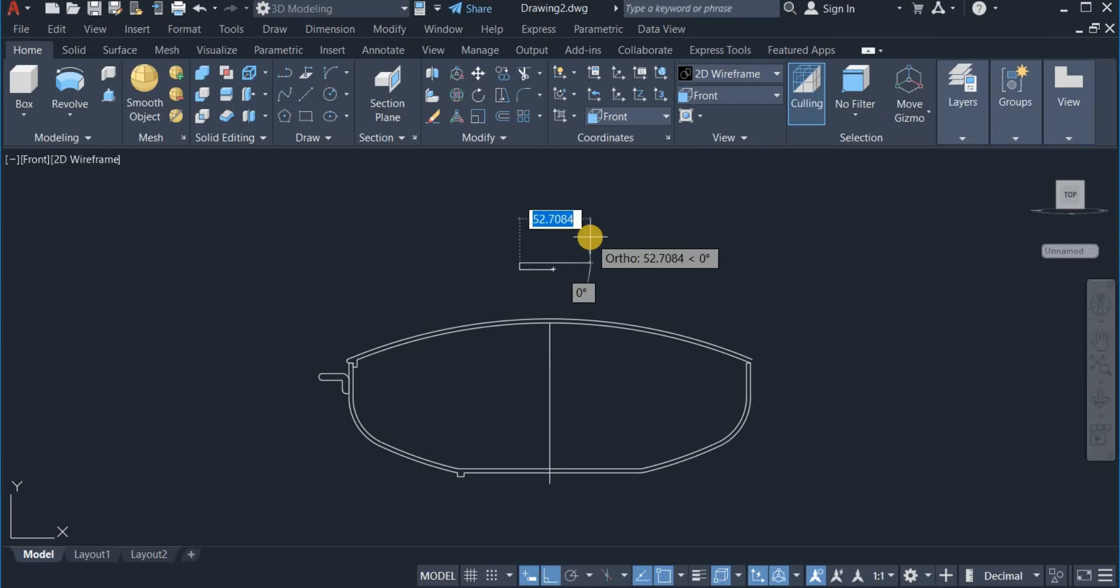
Continue the knob polyline with short segments right, up and left, then add a 5-unit semicircular arc upward
{"action": "right_click", "coordinate": [592, 197]}
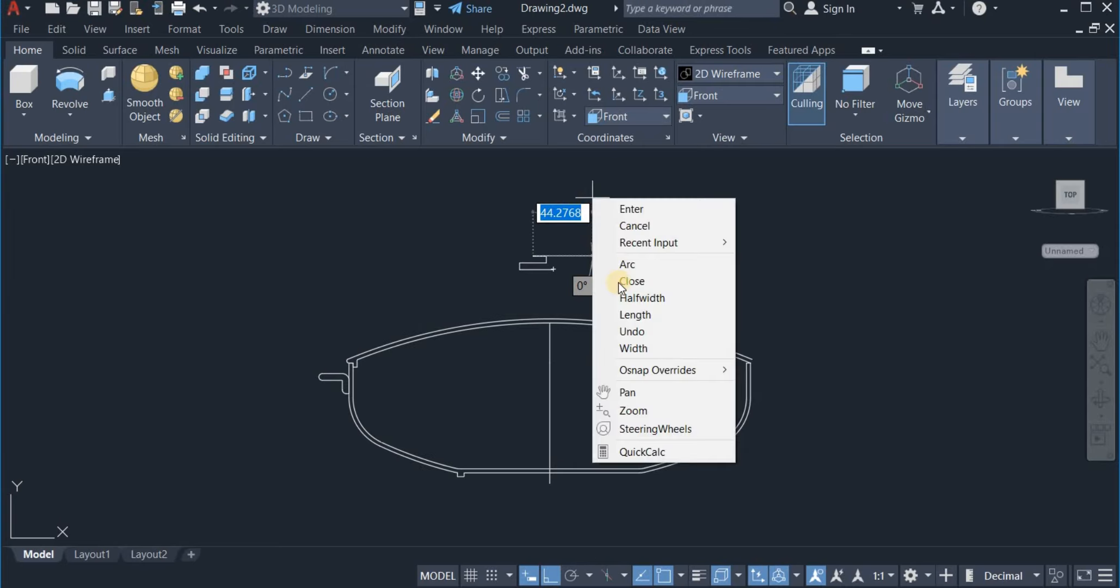
{"action": "left_click", "coordinate": [659, 265]}
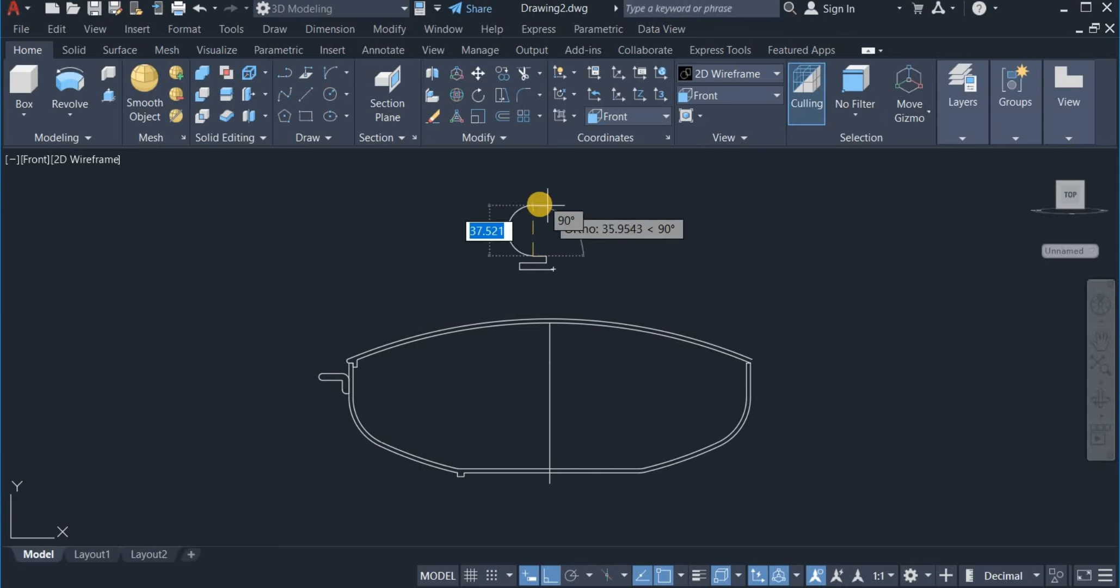
{"action": "type", "text": "5"}
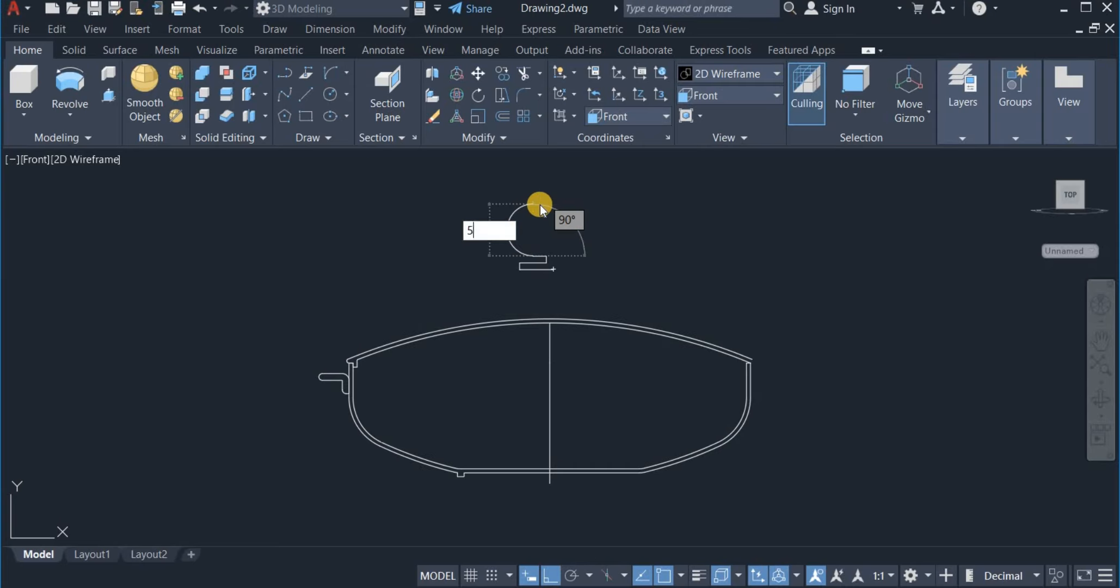
{"action": "key", "text": "Return"}
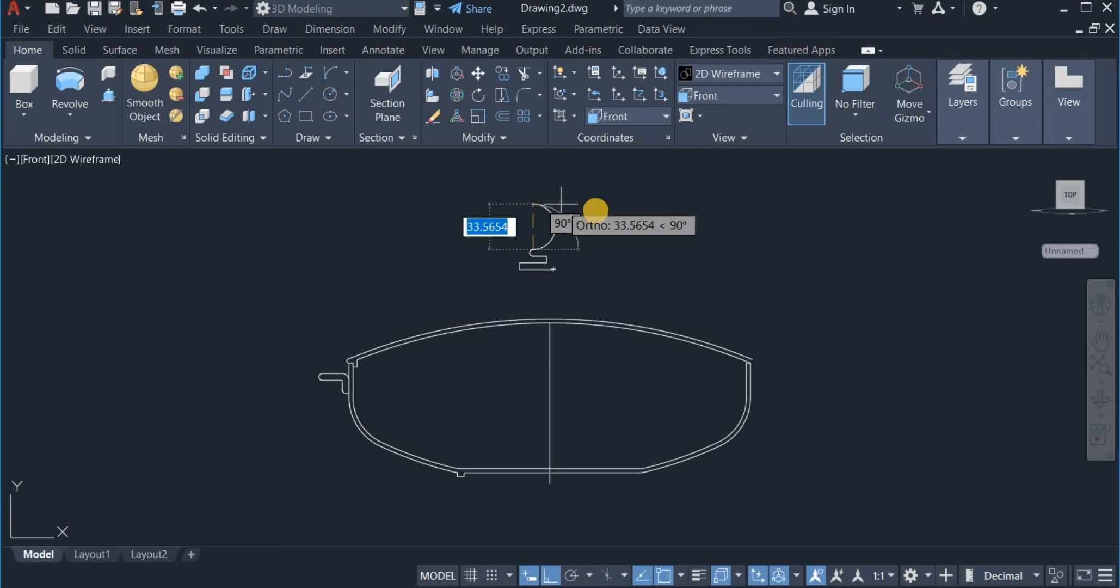
Finish the knob polyline with a 15-unit line to the right and a vertical line down to its start point
{"action": "right_click", "coordinate": [598, 207]}
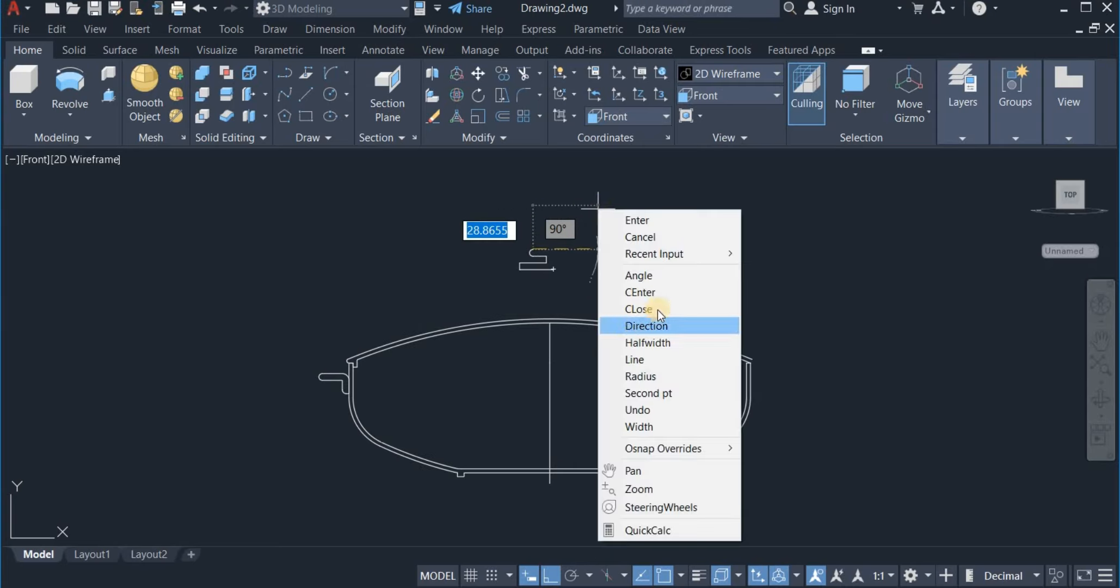
{"action": "left_click", "coordinate": [664, 359]}
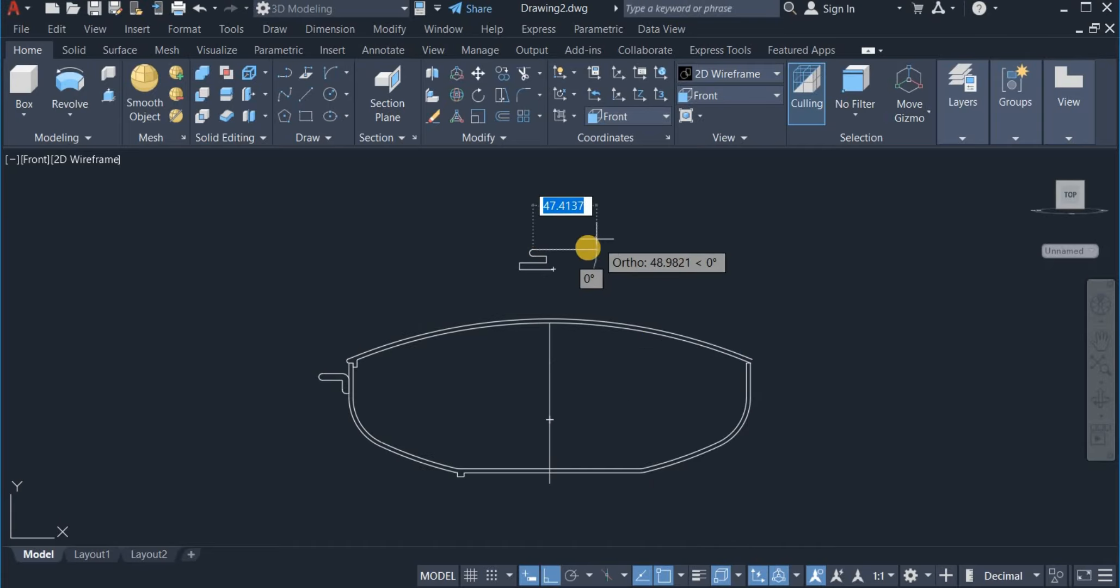
{"action": "scroll", "coordinate": [572, 240], "scroll_direction": "up", "scroll_amount": 3}
{"action": "left_click", "coordinate": [523, 315]}
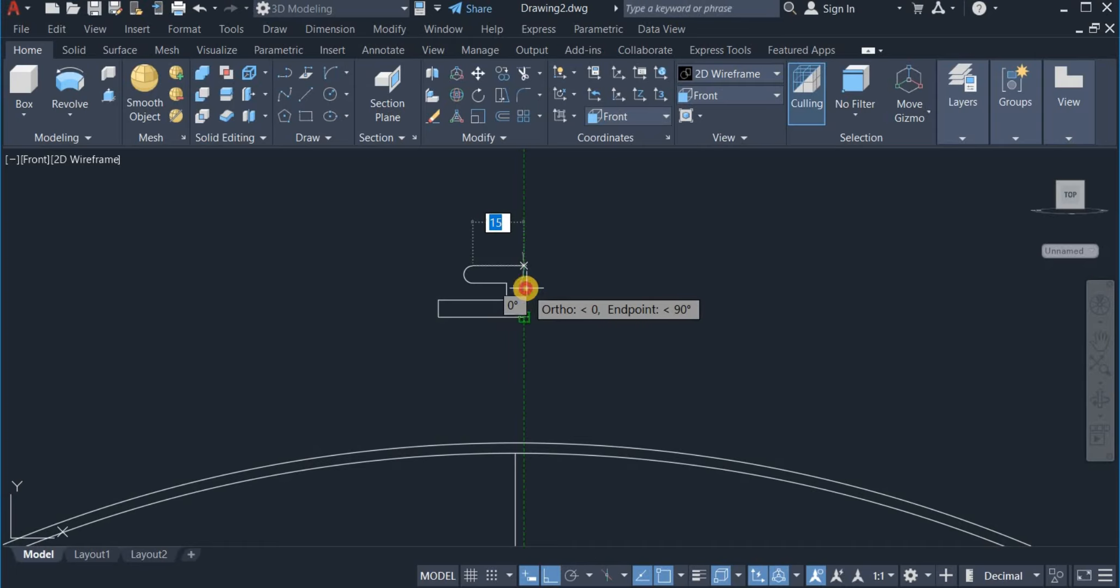
{"action": "left_click", "coordinate": [526, 287]}
{"action": "left_click", "coordinate": [523, 316]}
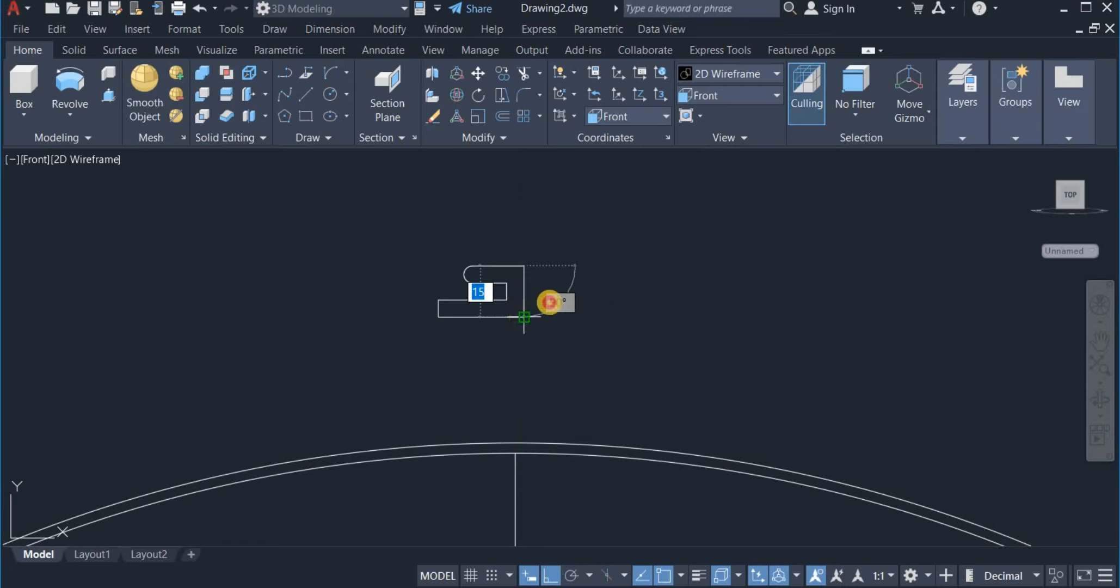
{"action": "right_click", "coordinate": [604, 254]}
{"action": "left_click", "coordinate": [639, 255]}
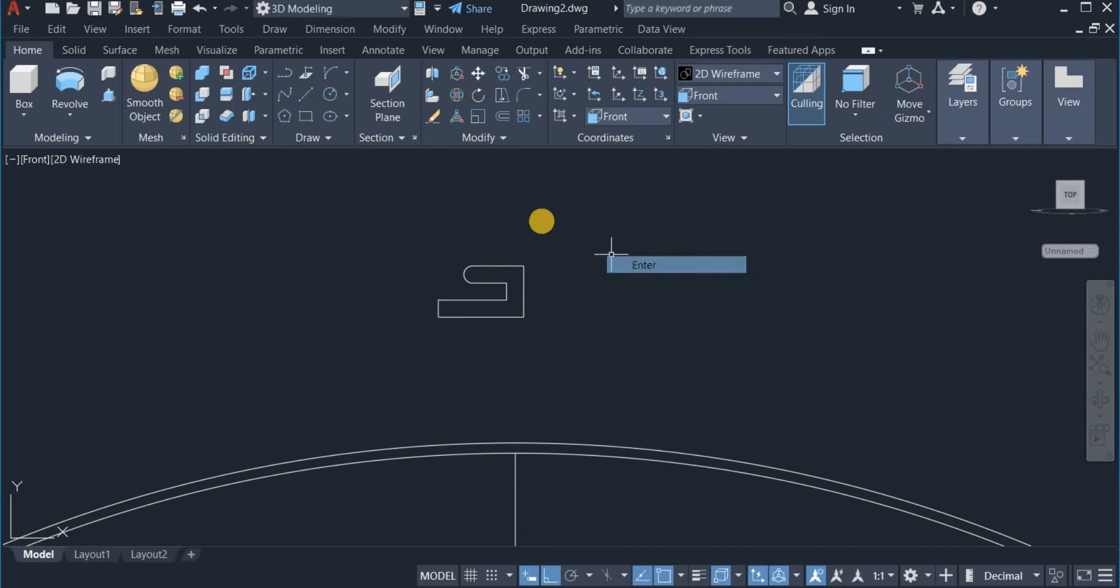
Move the knob profile by its lower-right corner onto the midpoint of the lid's upper arc
{"action": "scroll", "coordinate": [533, 215], "scroll_direction": "down", "scroll_amount": 3}
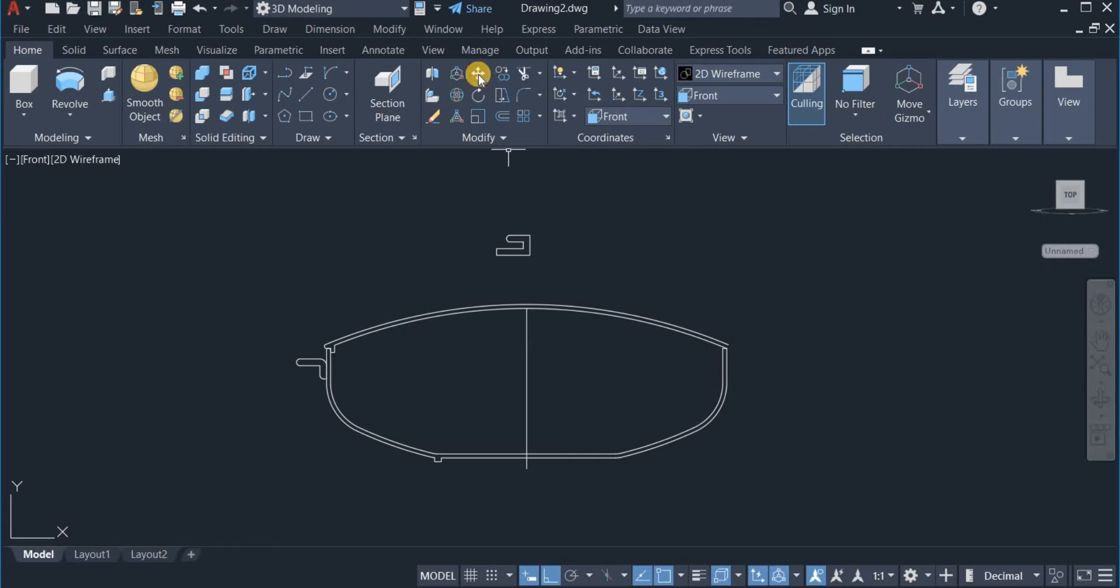
{"action": "left_click", "coordinate": [455, 199]}
{"action": "left_click", "coordinate": [570, 265]}
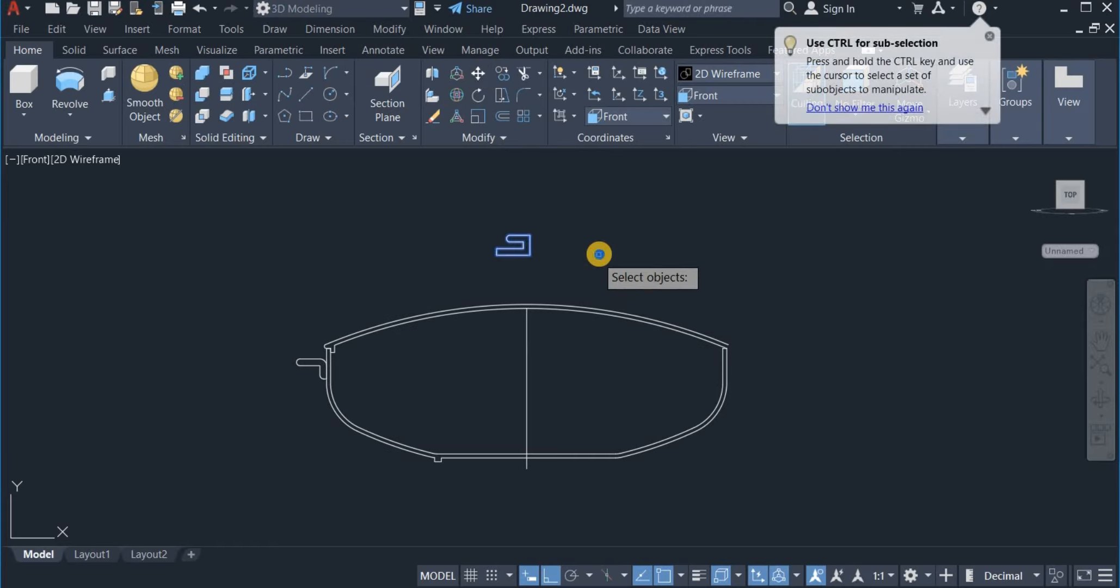
{"action": "key", "text": "Return"}
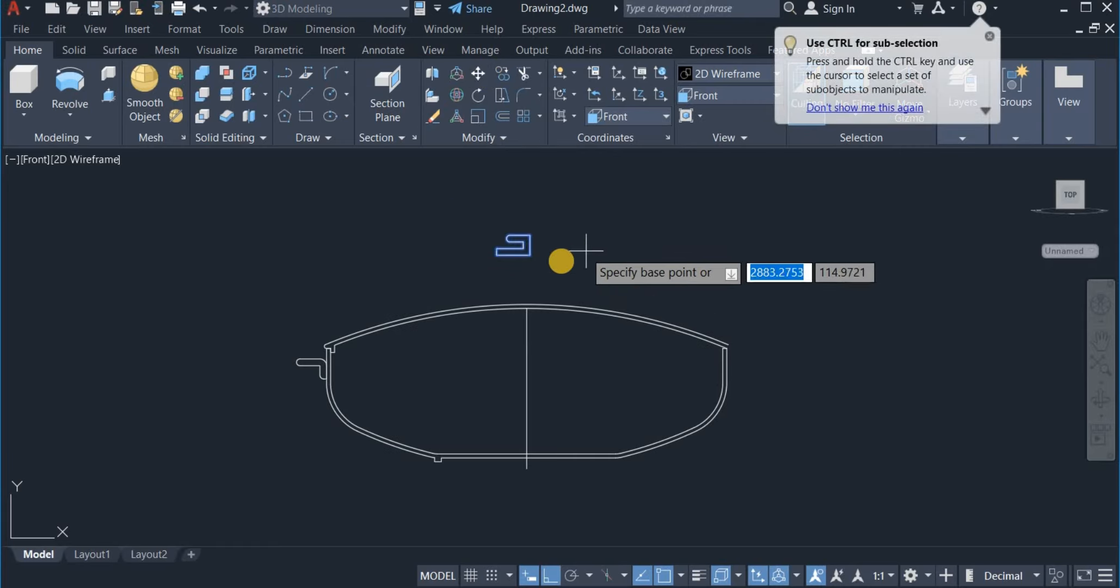
{"action": "left_click", "coordinate": [529, 254]}
{"action": "scroll", "coordinate": [529, 254], "scroll_direction": "up", "scroll_amount": 5}
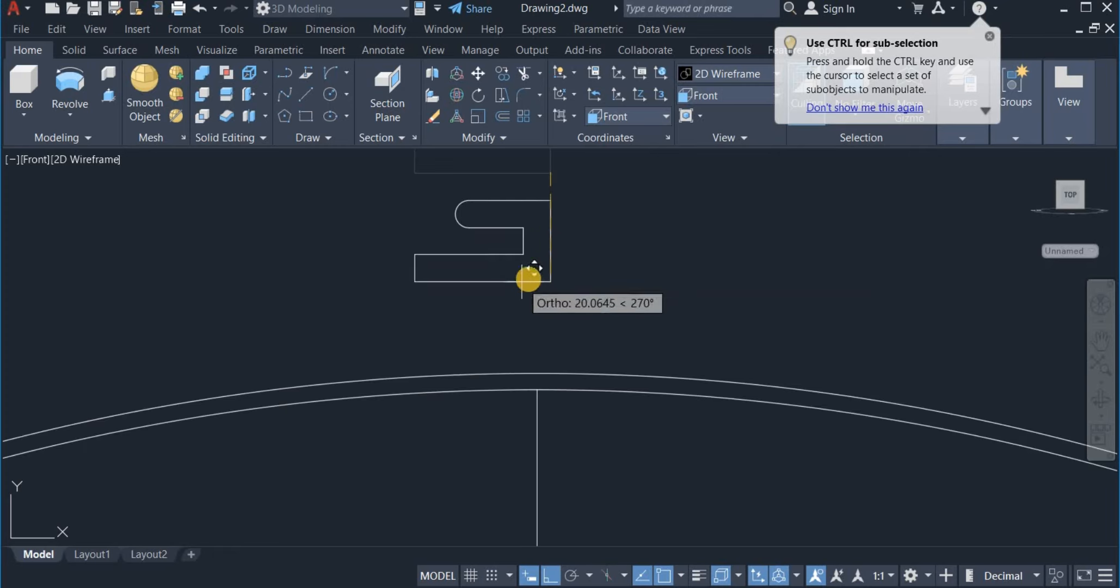
{"action": "left_click", "coordinate": [537, 373]}
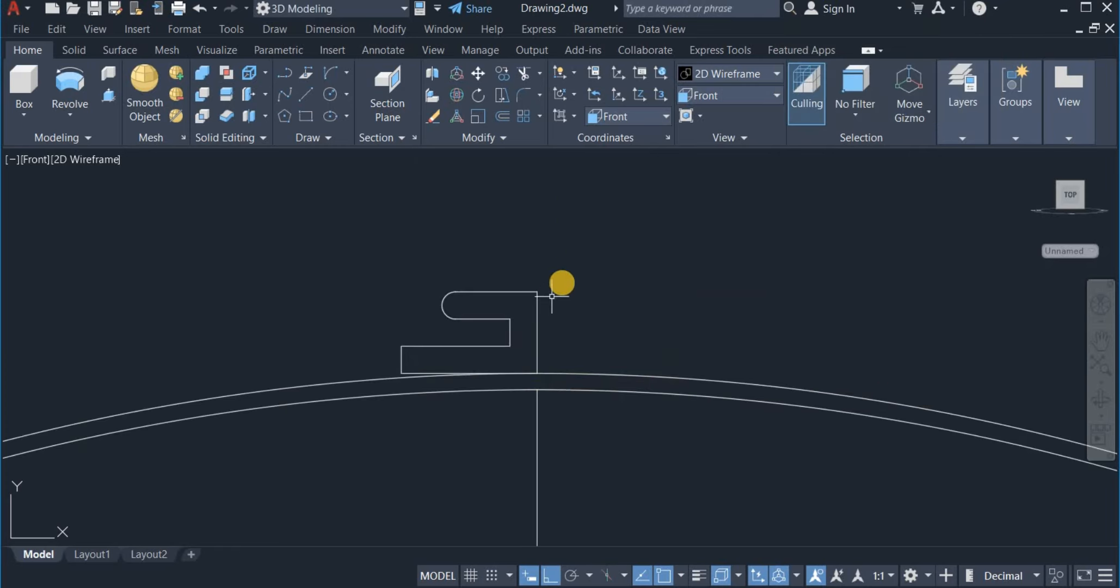
Move the knob profile straight down by about 1.6 units so its base overlaps the lid
{"action": "scroll", "coordinate": [549, 251], "scroll_direction": "down", "scroll_amount": 2}
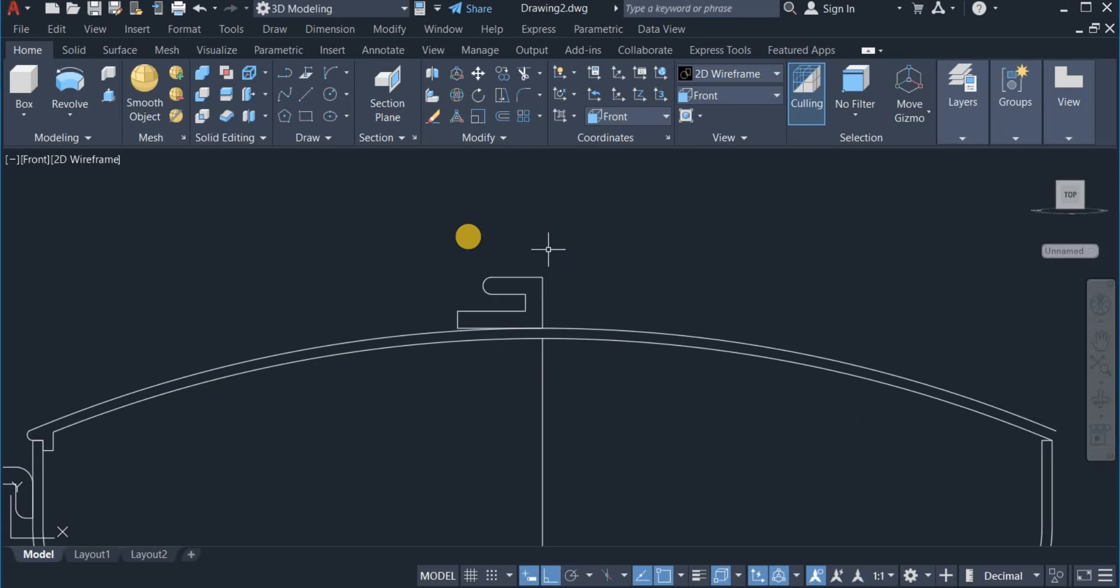
{"action": "left_click_drag", "start_coordinate": [451, 242], "coordinate": [595, 378]}
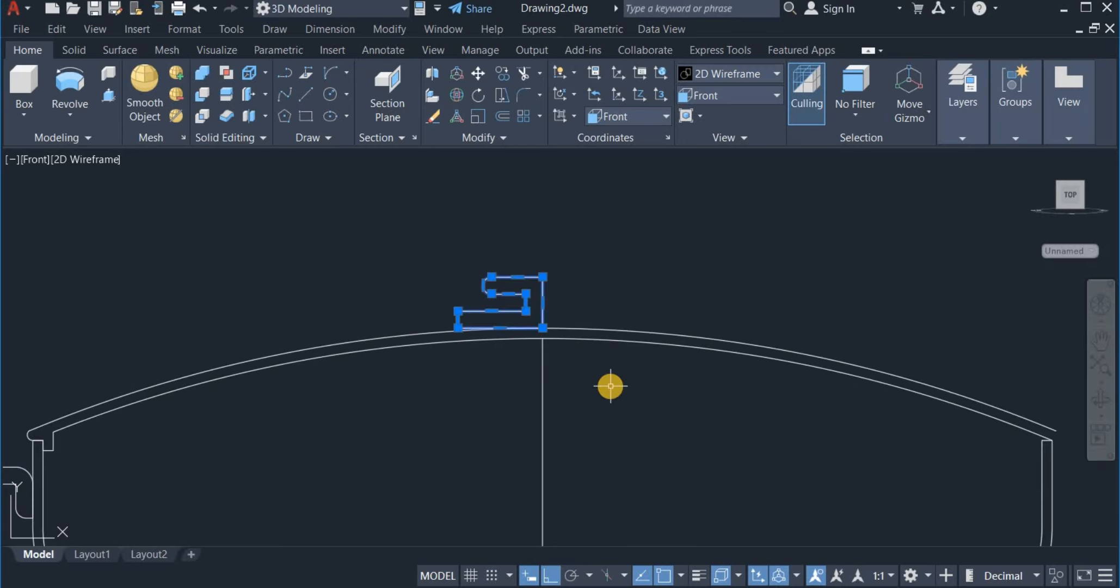
{"action": "left_click", "coordinate": [481, 76]}
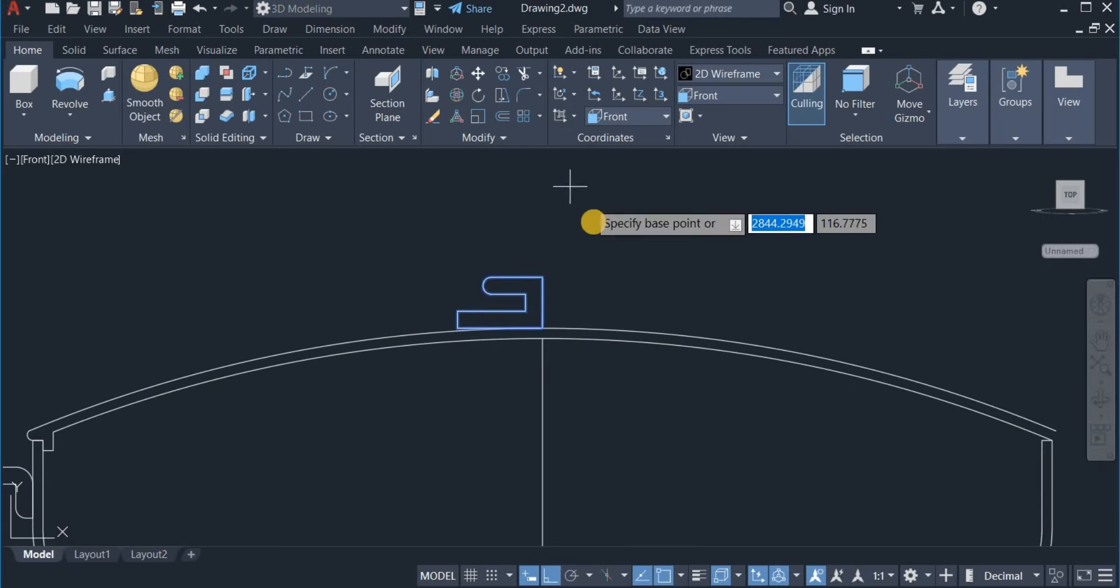
{"action": "left_click", "coordinate": [592, 220]}
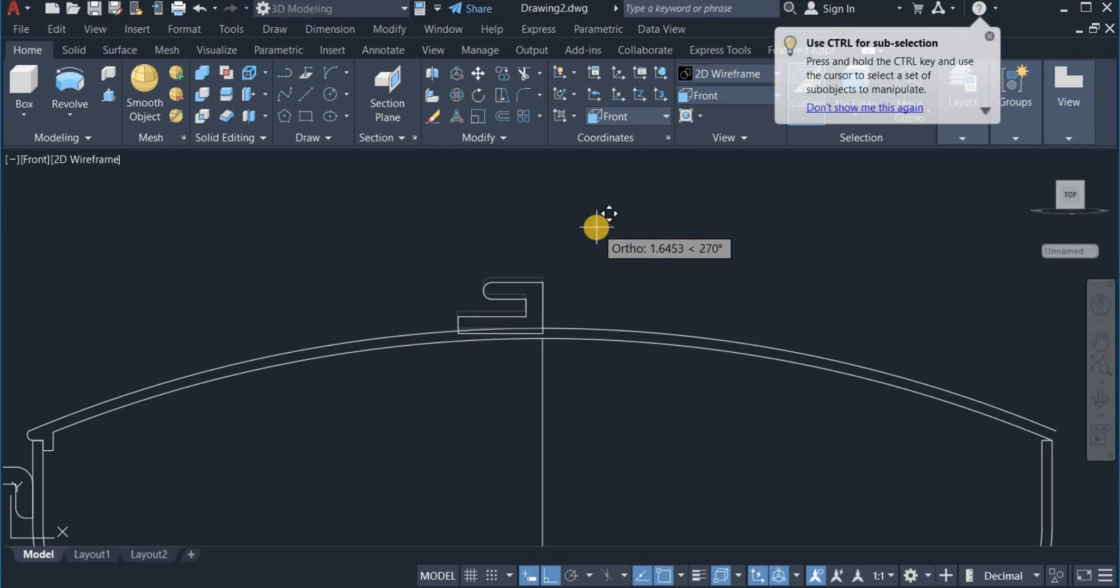
{"action": "left_click", "coordinate": [596, 227]}
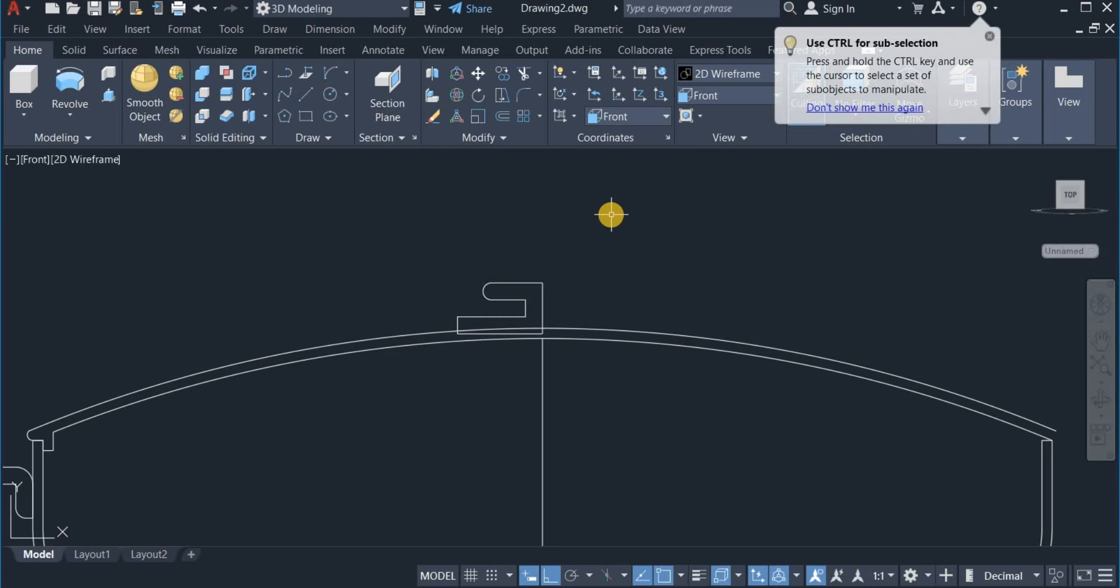
Trim the lid arcs and pan bottom lines on the right side of the vertical centre line with a fence
{"action": "scroll", "coordinate": [566, 207], "scroll_direction": "down", "scroll_amount": 3}
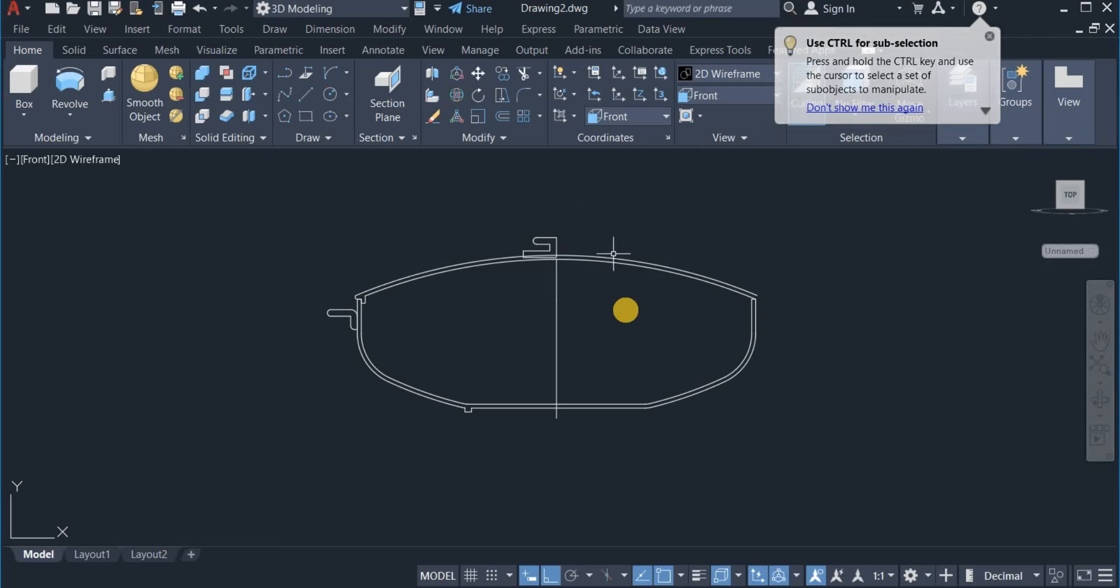
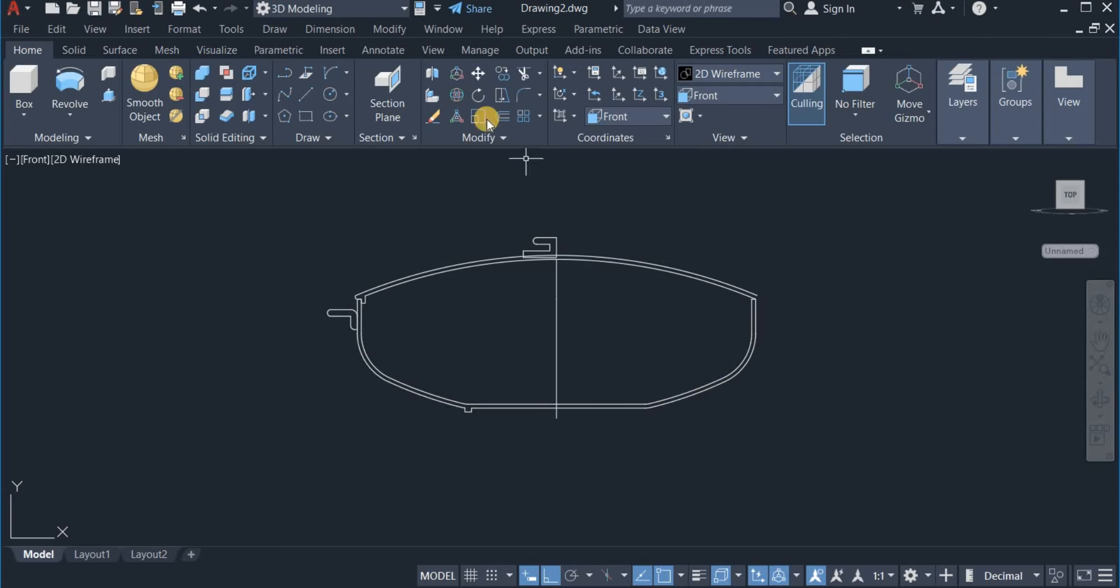
{"action": "left_click", "coordinate": [523, 78]}
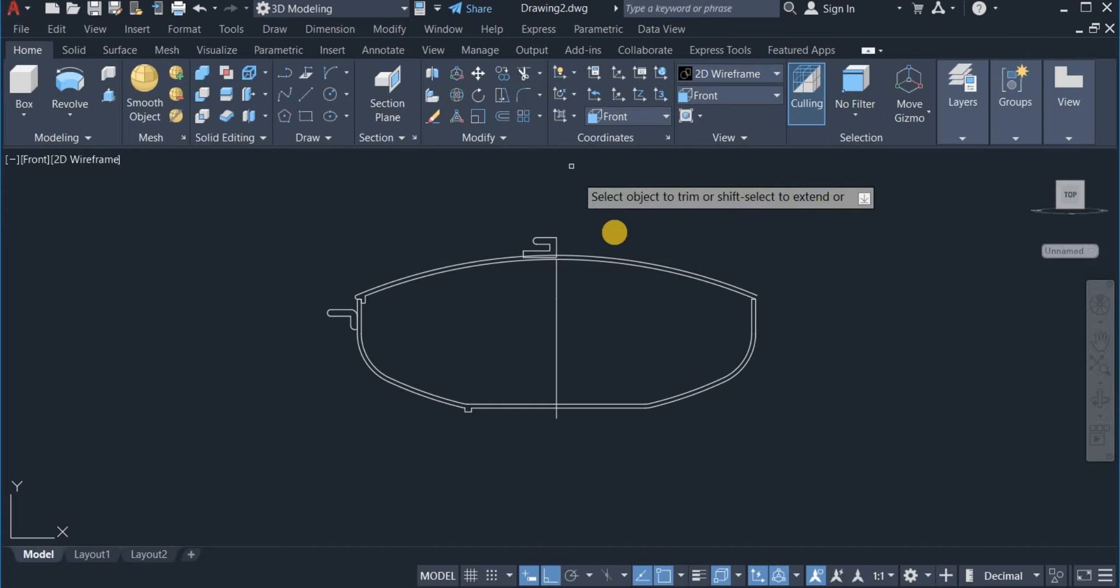
{"action": "left_click", "coordinate": [593, 201]}
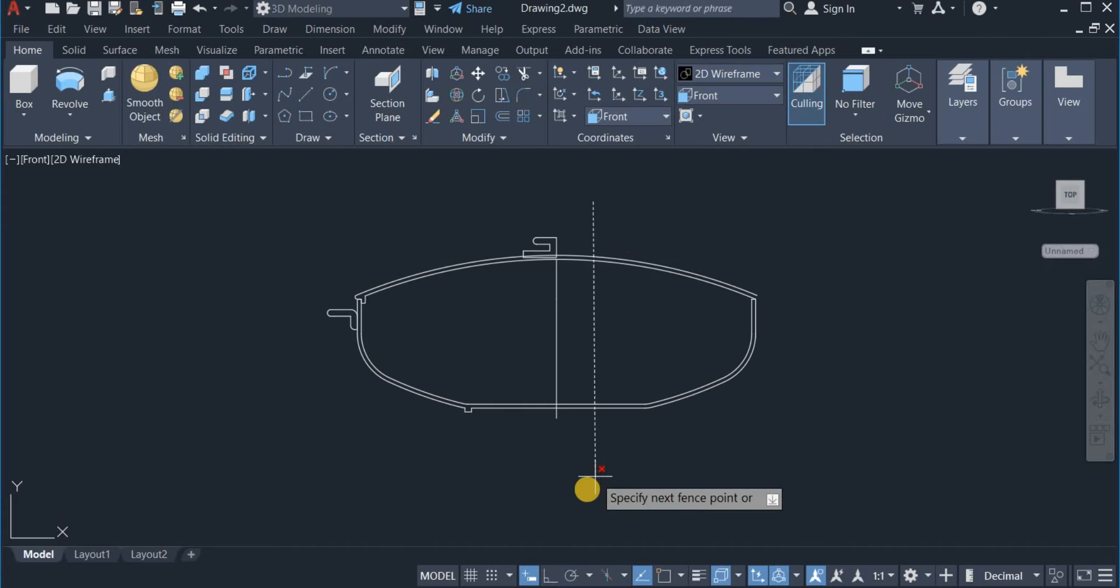
{"action": "left_click", "coordinate": [590, 493]}
{"action": "key", "text": "Return"}
{"action": "right_click", "coordinate": [684, 306]}
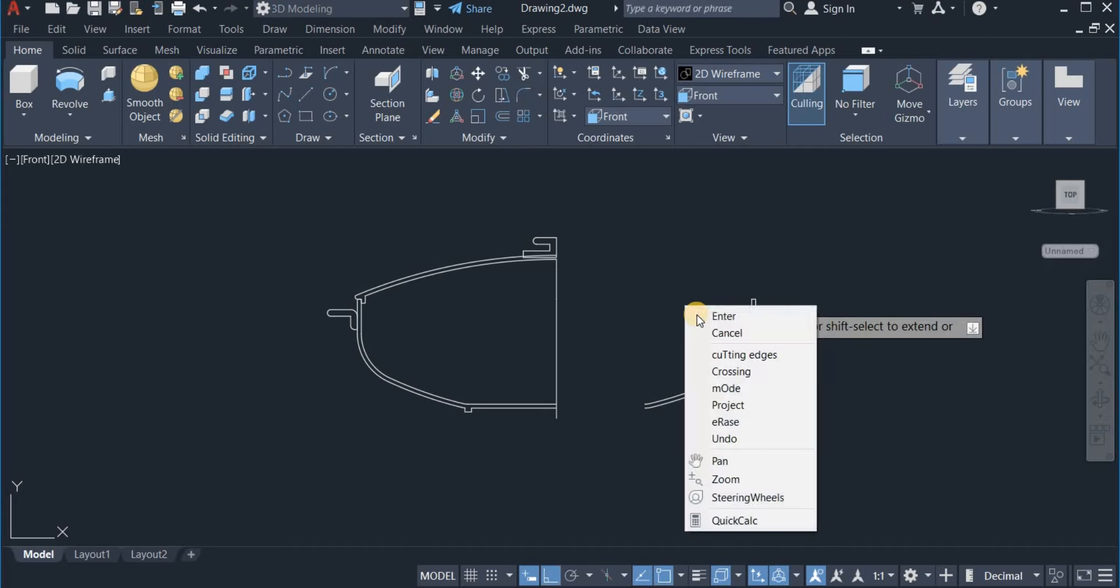
{"action": "left_click", "coordinate": [696, 314]}
Erase the leftover right-hand pan wall pieces
{"action": "left_click", "coordinate": [622, 245]}
{"action": "left_click", "coordinate": [783, 441]}
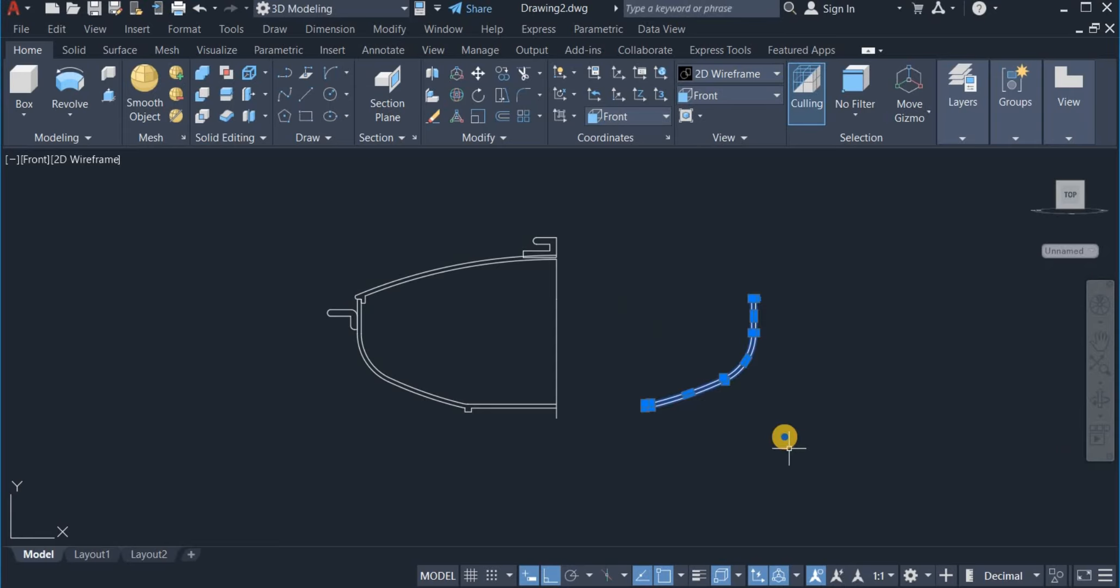
{"action": "right_click", "coordinate": [783, 437]}
{"action": "left_click", "coordinate": [846, 125]}
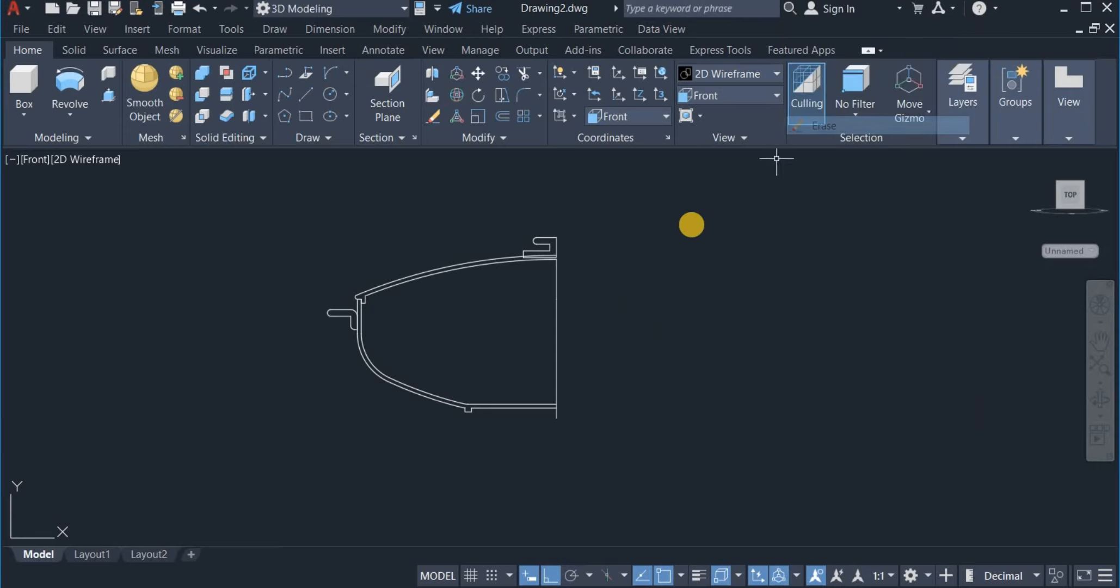
Trim away the vertical centre line between the lid and the pan bottom, plus its stub below the bottom
{"action": "left_click", "coordinate": [528, 75]}
{"action": "left_click", "coordinate": [594, 340]}
{"action": "left_click", "coordinate": [538, 333]}
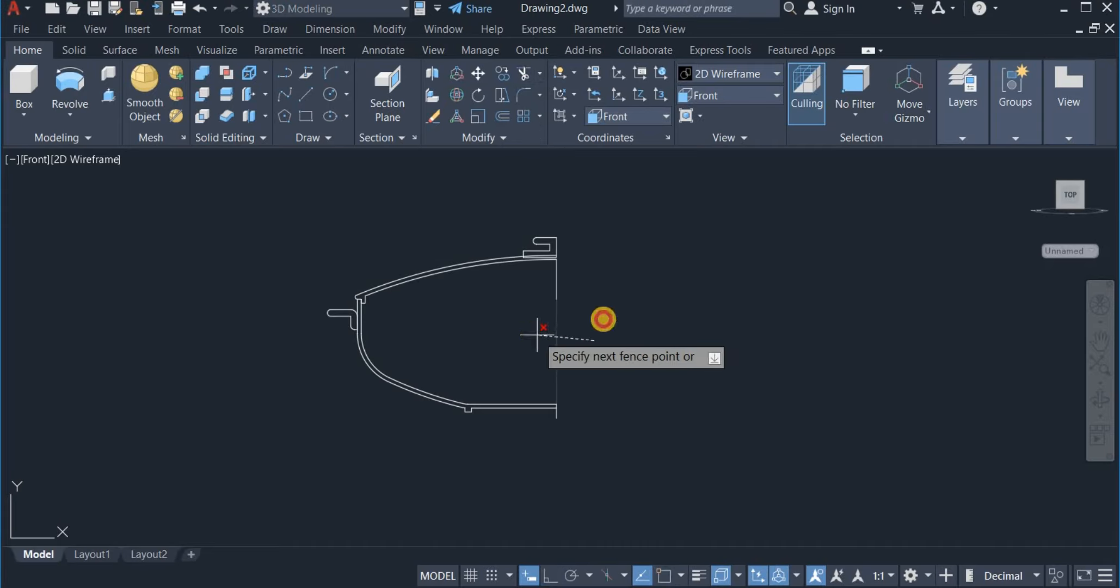
{"action": "left_click", "coordinate": [579, 286]}
{"action": "left_click", "coordinate": [620, 252]}
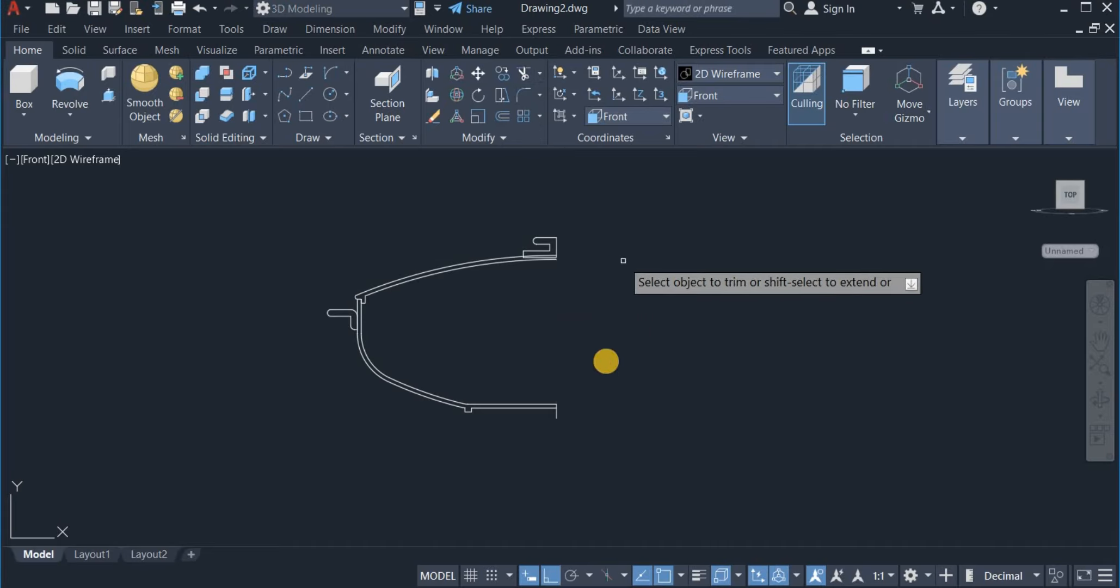
{"action": "scroll", "coordinate": [580, 392], "scroll_direction": "up", "scroll_amount": 6}
{"action": "left_click", "coordinate": [450, 485]}
{"action": "left_click", "coordinate": [519, 470]}
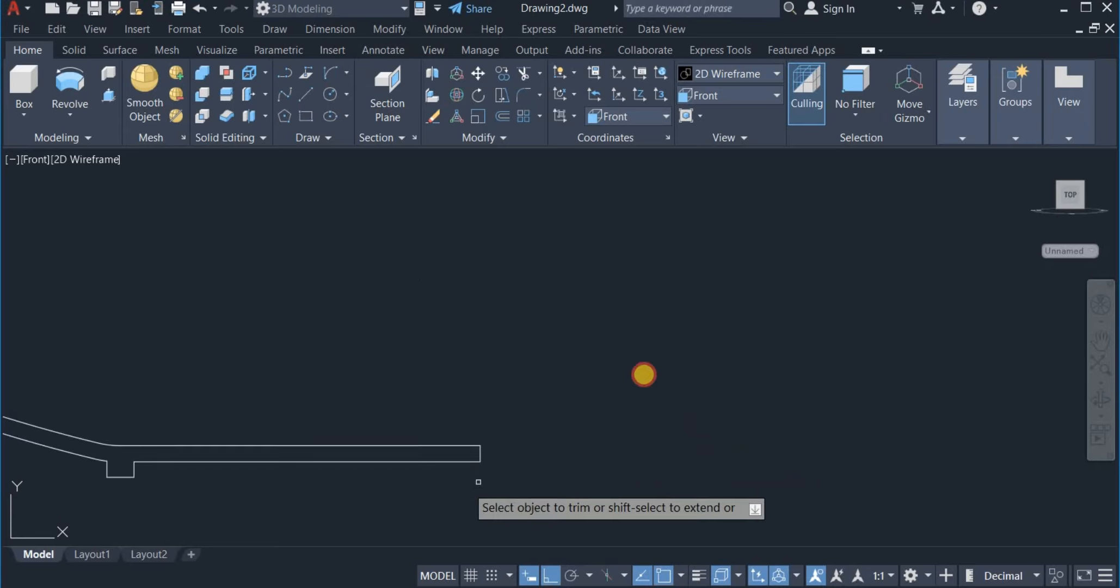
{"action": "scroll", "coordinate": [650, 381], "scroll_direction": "down", "scroll_amount": 4}
{"action": "scroll", "coordinate": [648, 348], "scroll_direction": "down", "scroll_amount": 4}
{"action": "scroll", "coordinate": [626, 294], "scroll_direction": "up", "scroll_amount": 10}
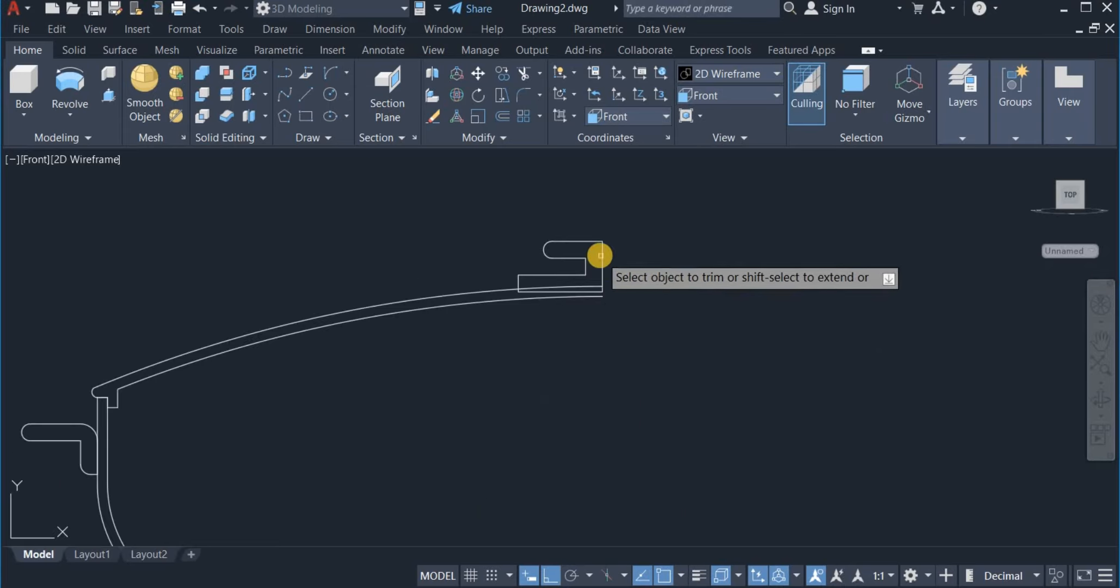
{"action": "right_click", "coordinate": [667, 239]}
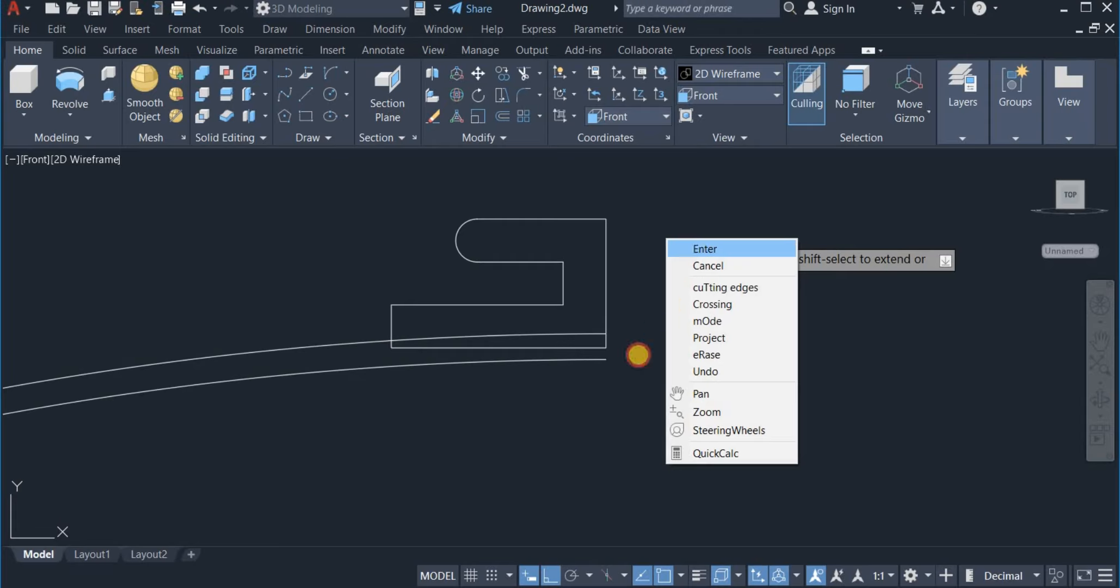
{"action": "left_click", "coordinate": [703, 248]}
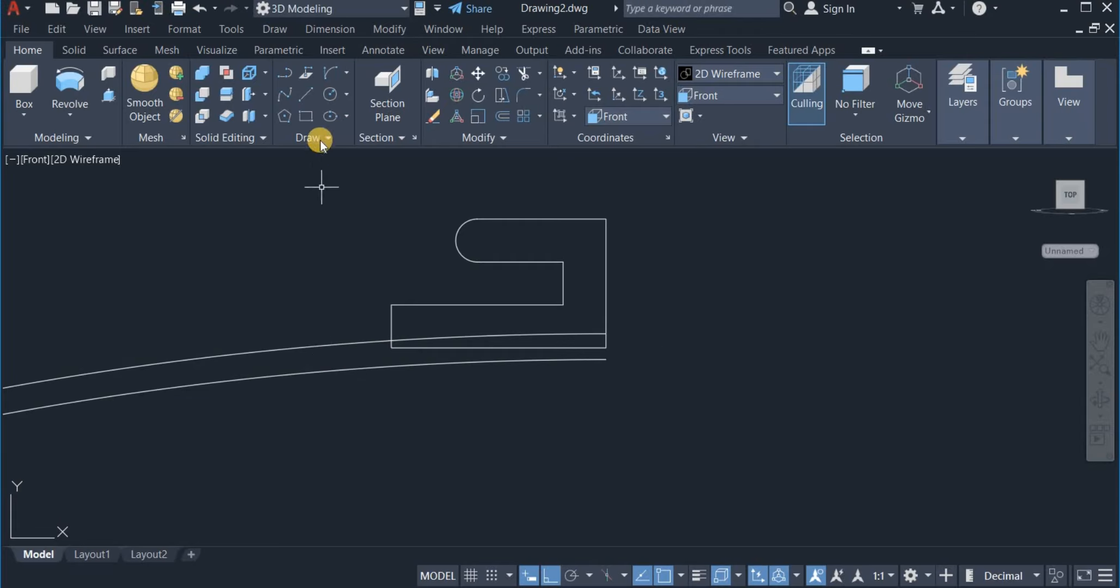
Draw a short vertical line closing the lid's open end between the upper and lower arcs beneath the knob
{"action": "left_click", "coordinate": [309, 96]}
{"action": "scroll", "coordinate": [610, 390], "scroll_direction": "up", "scroll_amount": 2}
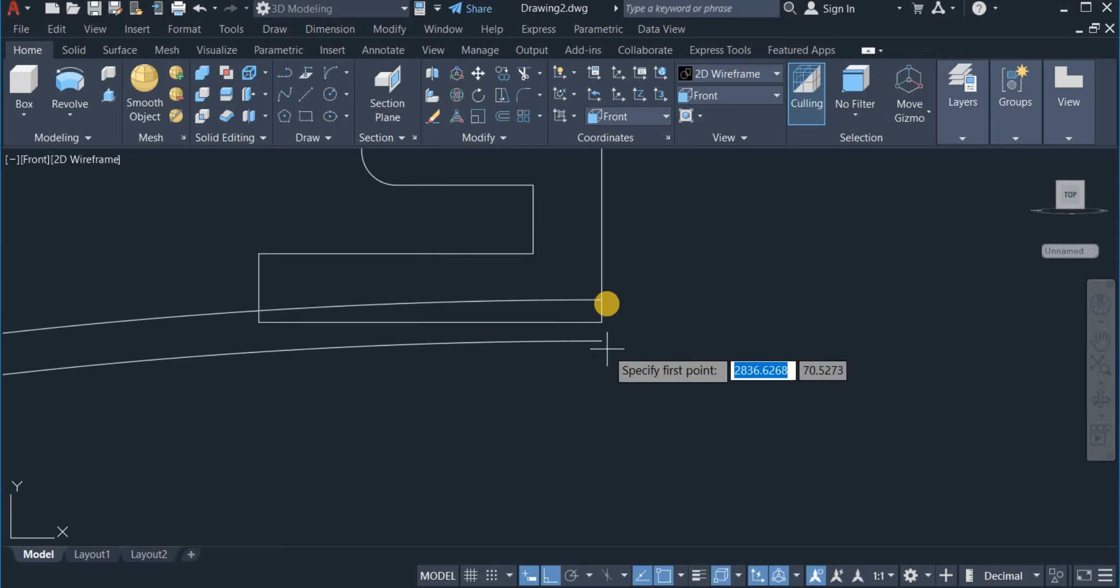
{"action": "left_click", "coordinate": [599, 299]}
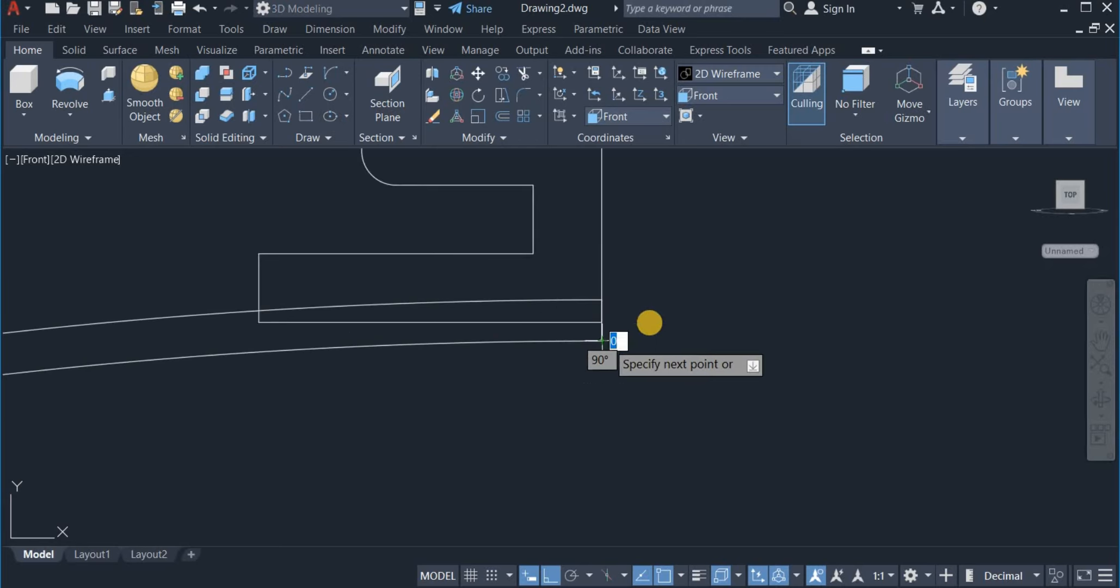
{"action": "right_click", "coordinate": [651, 321]}
{"action": "left_click", "coordinate": [680, 328]}
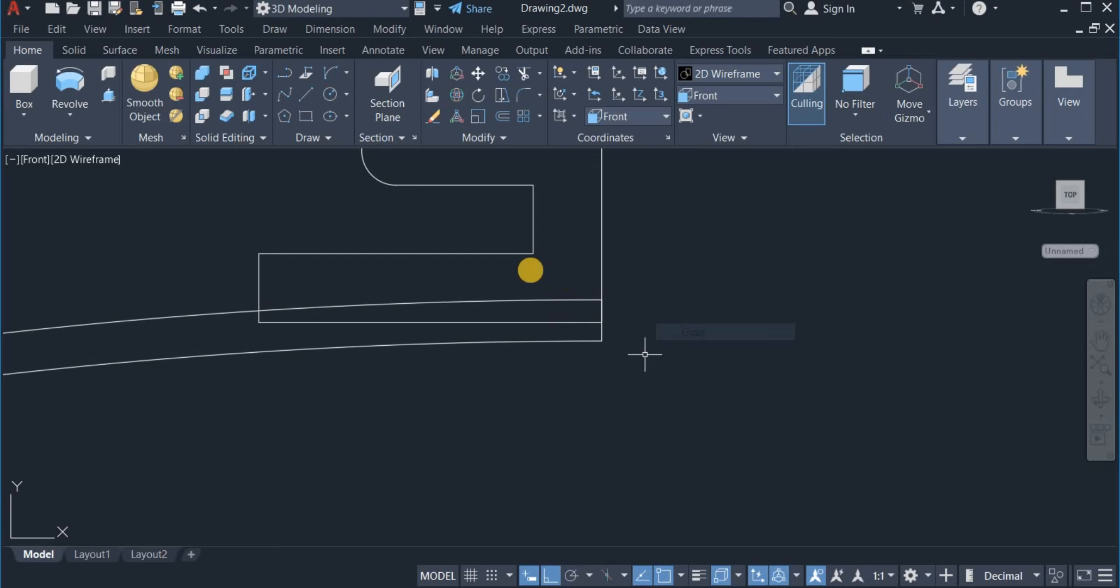
Join the short closing line with the lid outline into one closed profile
{"action": "left_click", "coordinate": [487, 137]}
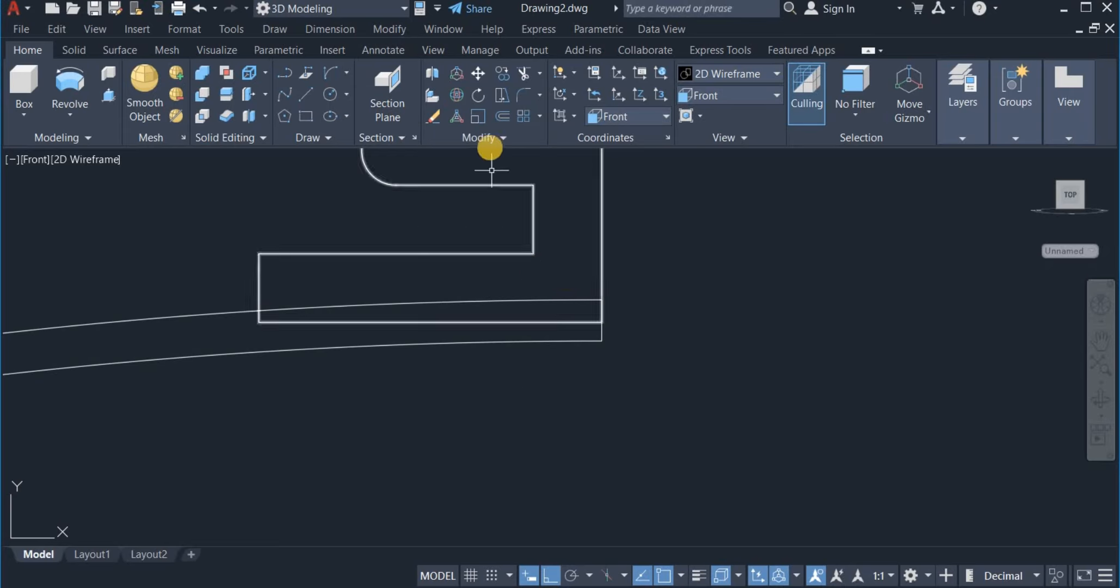
{"action": "left_click", "coordinate": [489, 141]}
{"action": "left_click", "coordinate": [493, 180]}
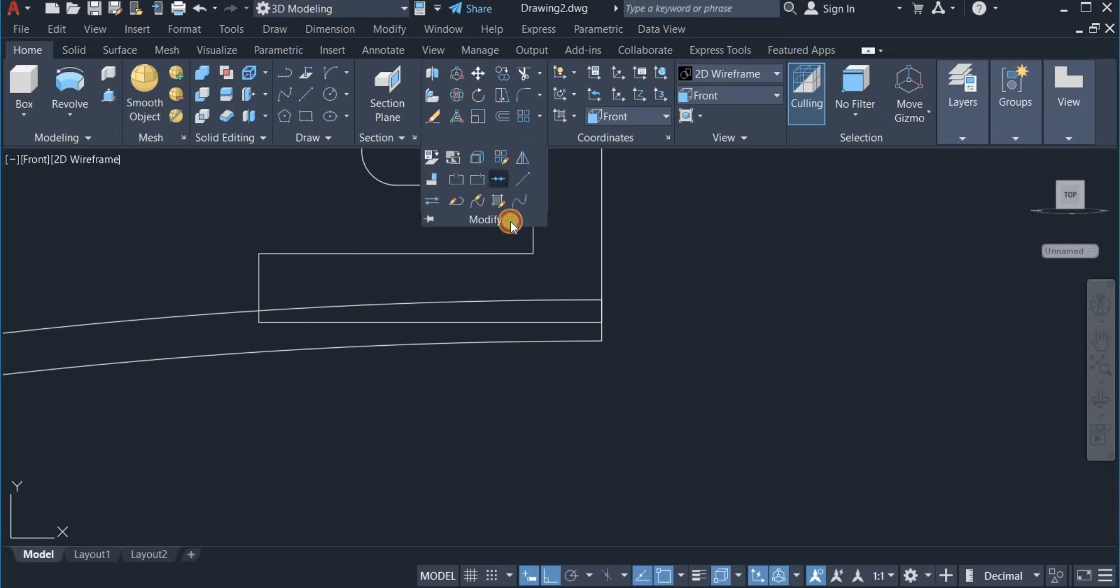
{"action": "left_click", "coordinate": [599, 335]}
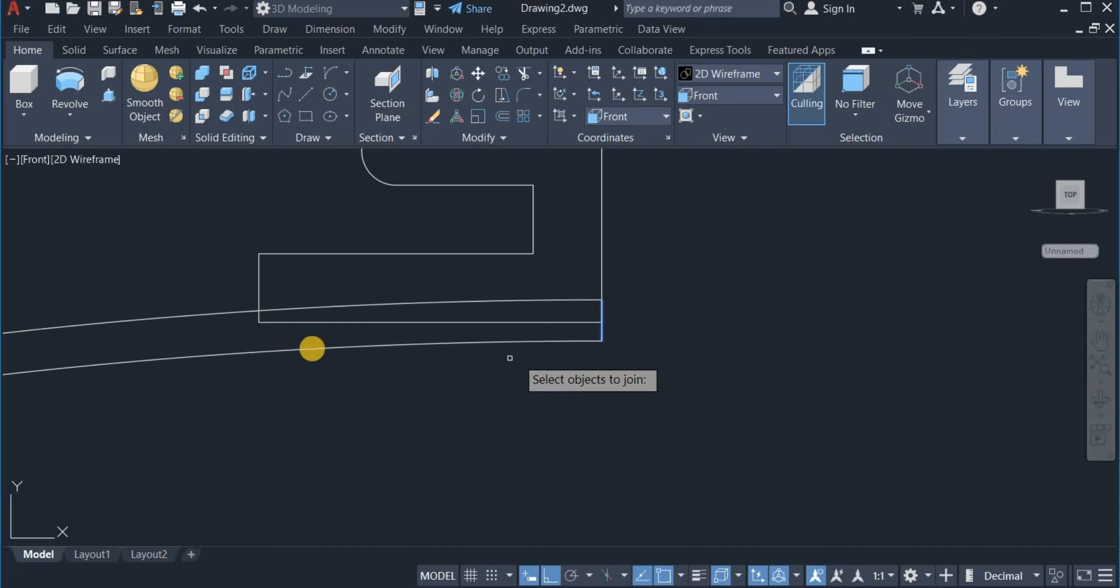
{"action": "left_click", "coordinate": [192, 352]}
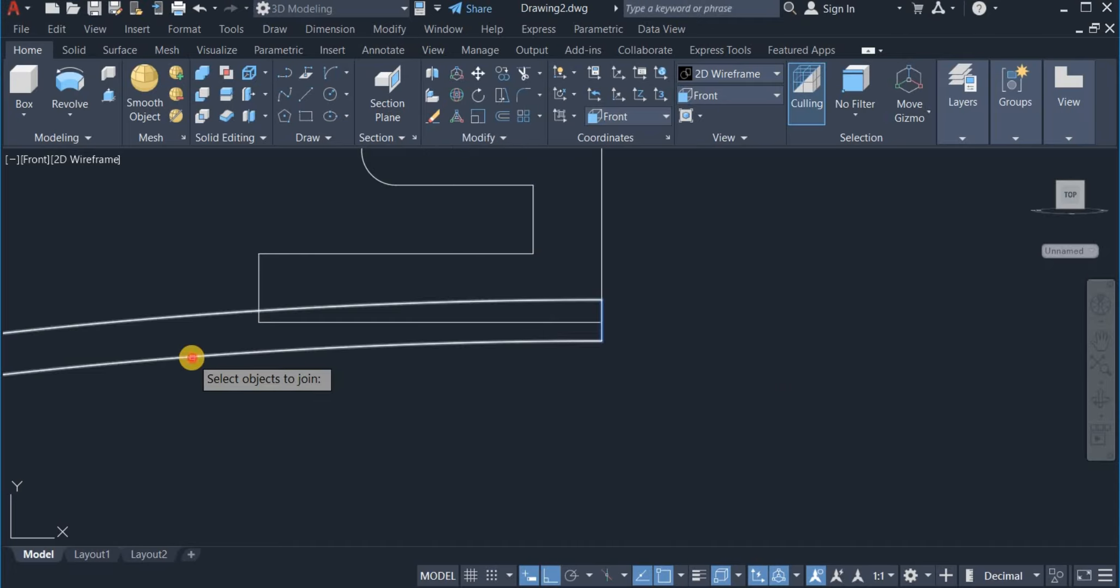
{"action": "key", "text": "Return"}
{"action": "scroll", "coordinate": [699, 330], "scroll_direction": "down", "scroll_amount": 6}
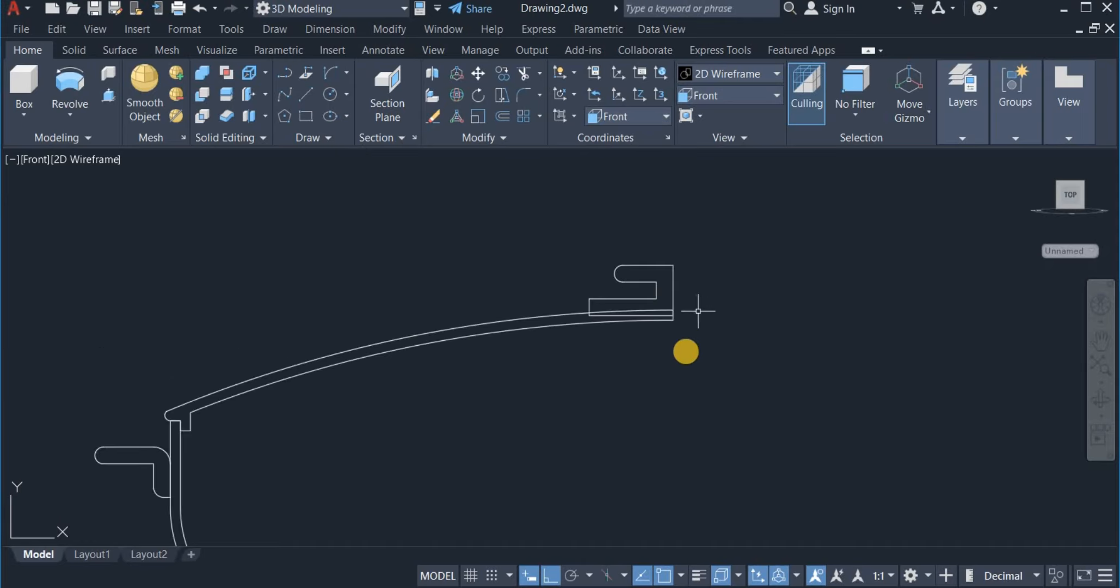
{"action": "middle_click_drag", "start_coordinate": [648, 387], "coordinate": [605, 322]}
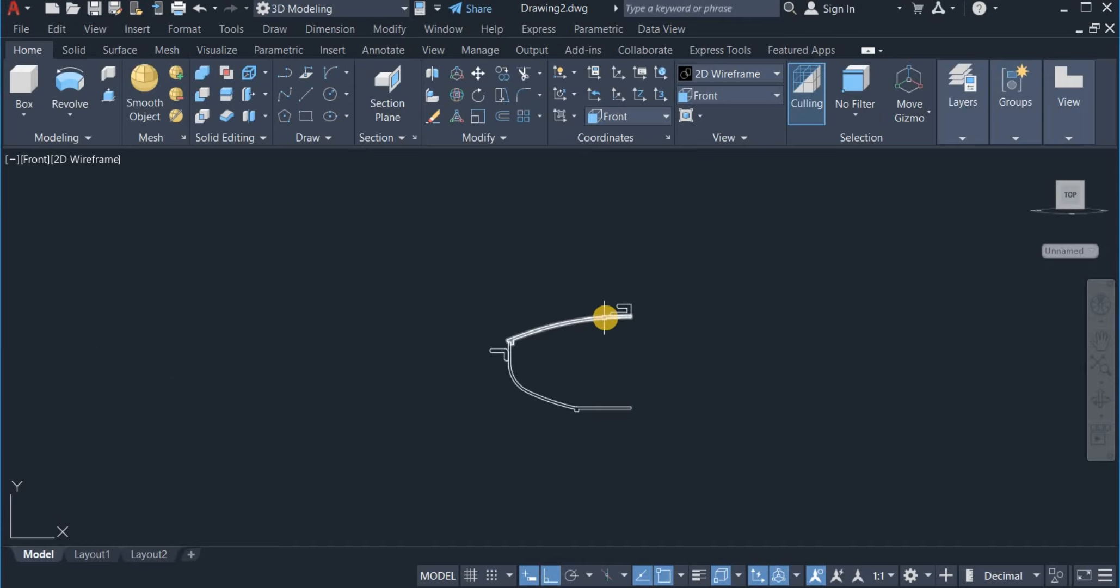
{"action": "scroll", "coordinate": [579, 355], "scroll_direction": "up", "scroll_amount": 3}
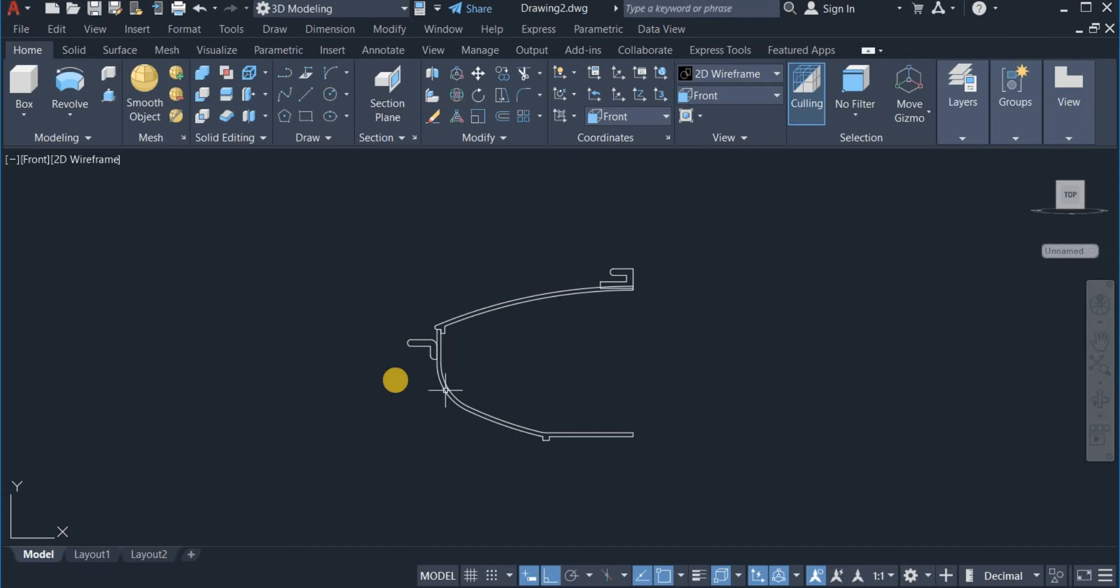
{"action": "left_click", "coordinate": [512, 426]}
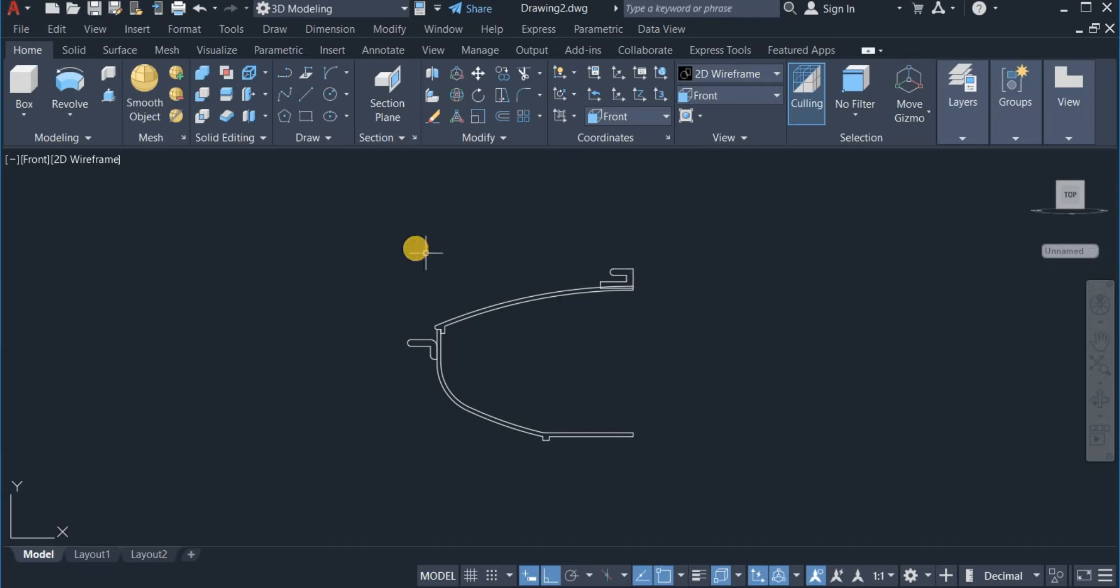
{"action": "scroll", "coordinate": [401, 246], "scroll_direction": "down", "scroll_amount": 2}
{"action": "scroll", "coordinate": [446, 299], "scroll_direction": "up", "scroll_amount": 2}
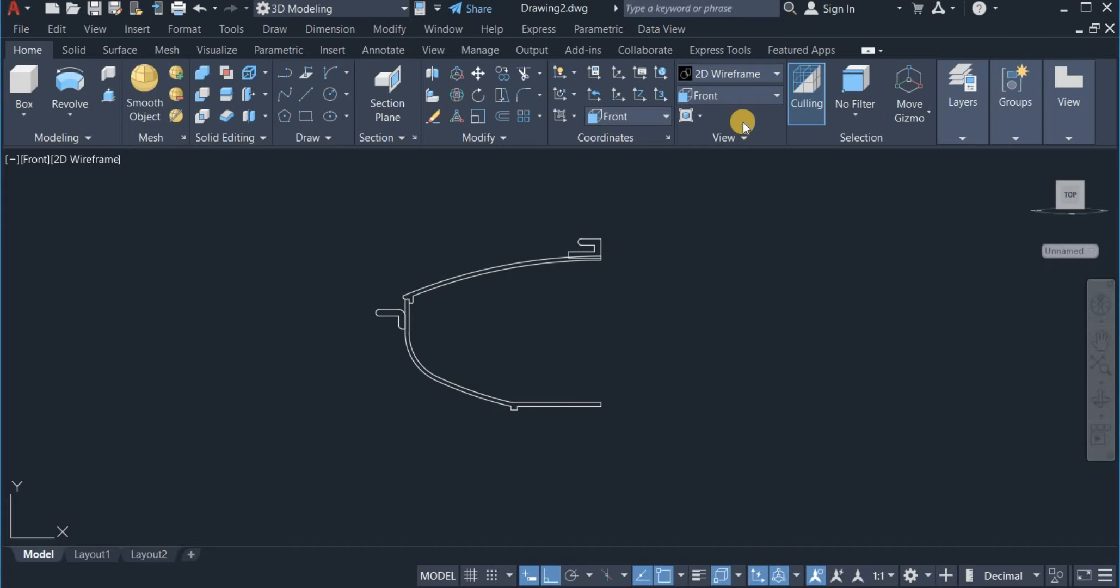
Switch the view to SE Isometric and set the coordinate system to Top
{"action": "left_click", "coordinate": [744, 99]}
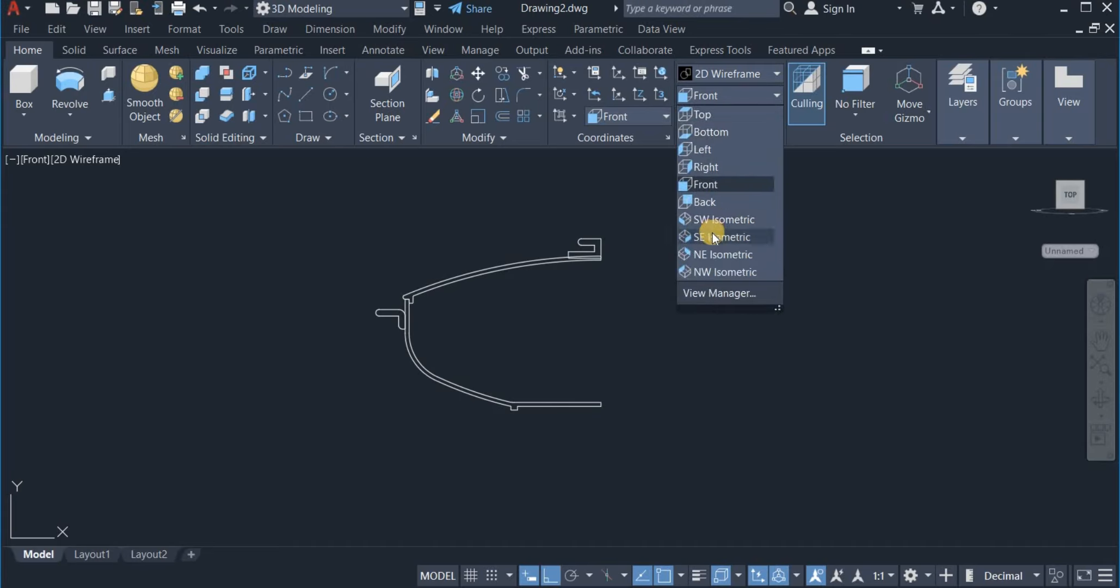
{"action": "left_click", "coordinate": [712, 236]}
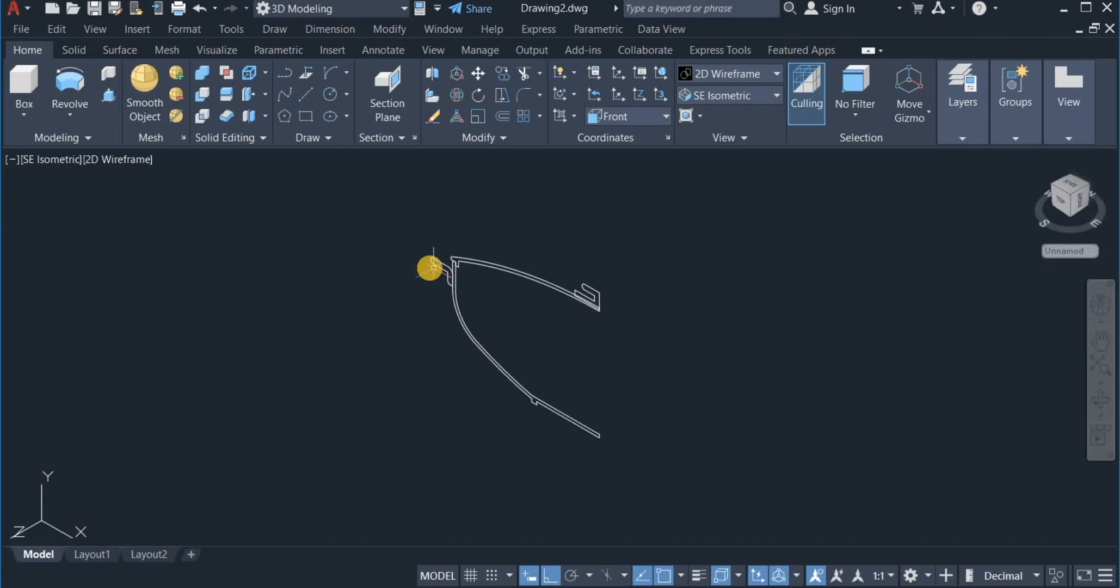
{"action": "middle_click_drag", "start_coordinate": [418, 290], "coordinate": [332, 279]}
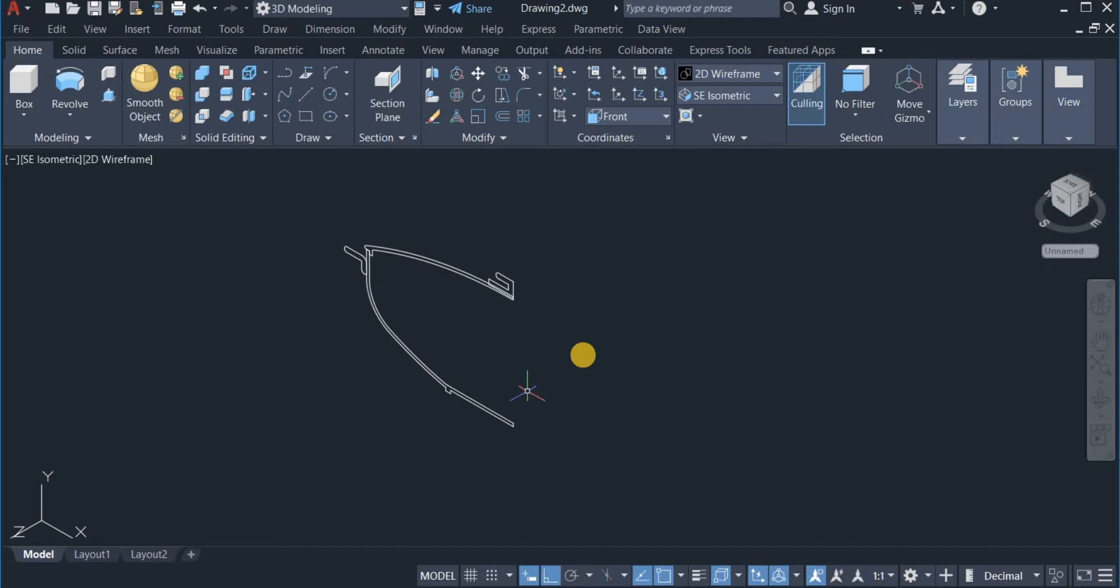
{"action": "left_click", "coordinate": [619, 124]}
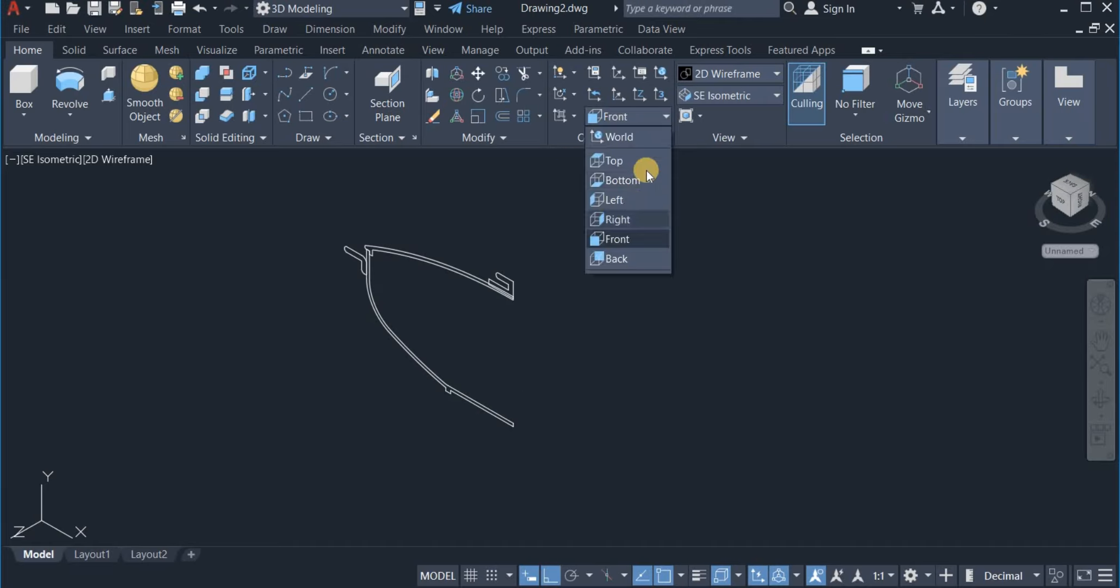
{"action": "left_click", "coordinate": [644, 155]}
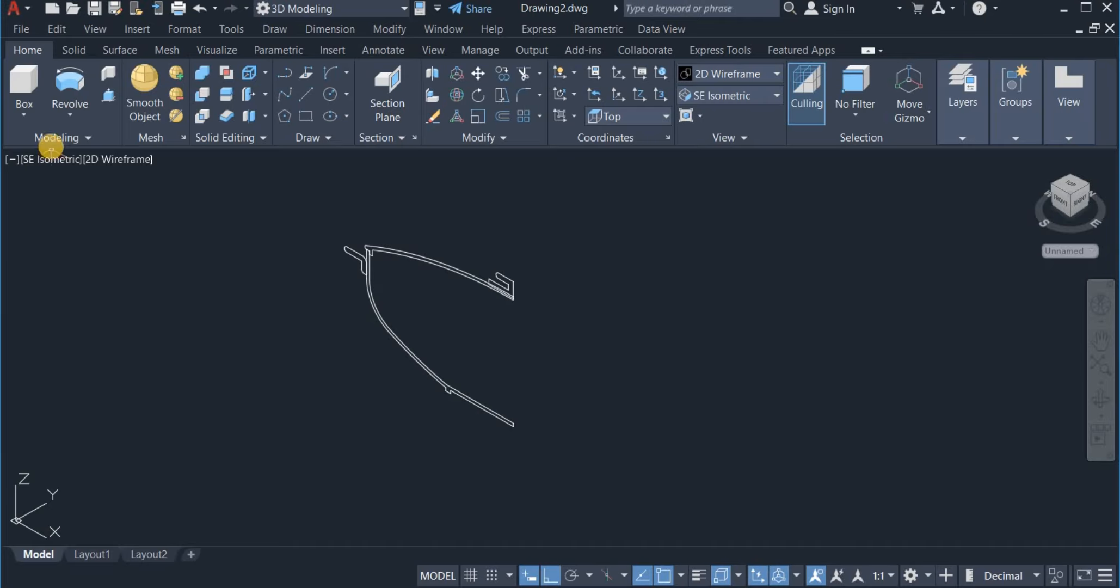
Revolve all the closed half profiles of the pan, lid, knob and rim 360° around the vertical axis at their inner ends
{"action": "left_click", "coordinate": [69, 115]}
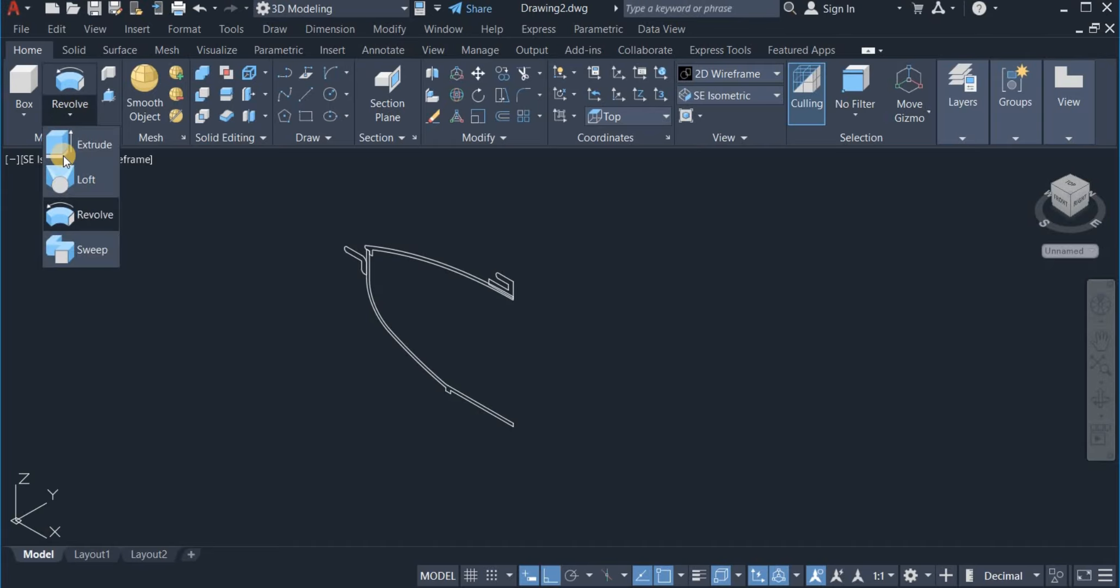
{"action": "left_click", "coordinate": [74, 219]}
{"action": "left_click", "coordinate": [191, 320]}
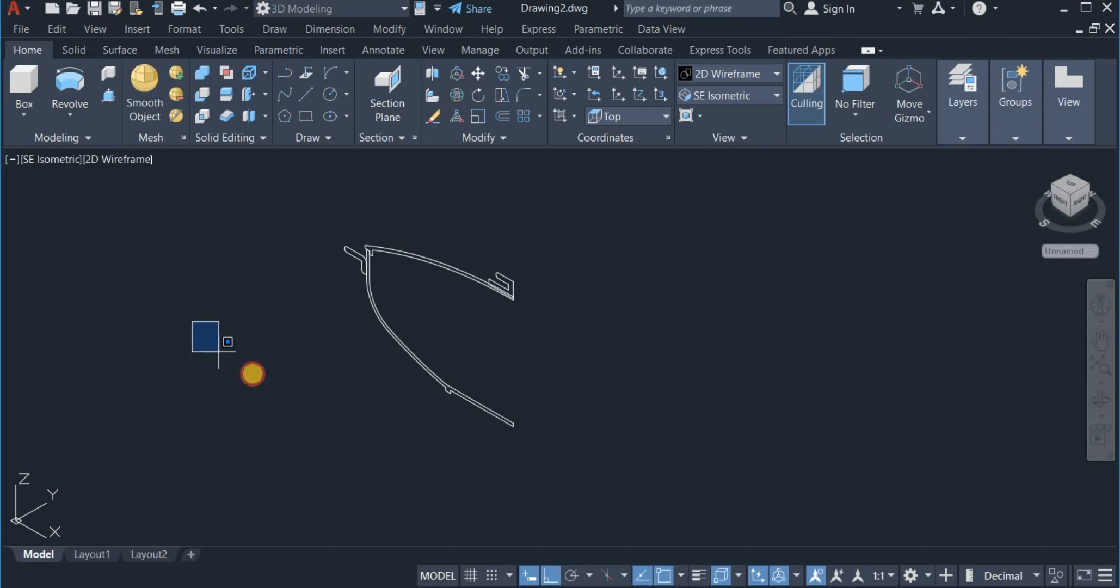
{"action": "left_click", "coordinate": [239, 371]}
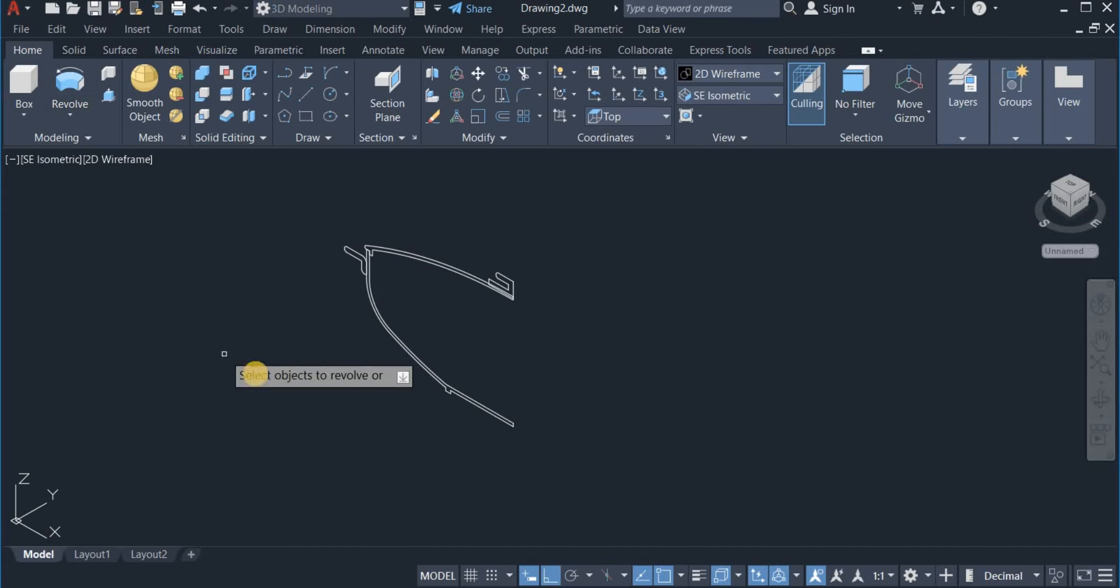
{"action": "left_click", "coordinate": [529, 451]}
{"action": "left_click", "coordinate": [333, 197]}
{"action": "right_click", "coordinate": [587, 207]}
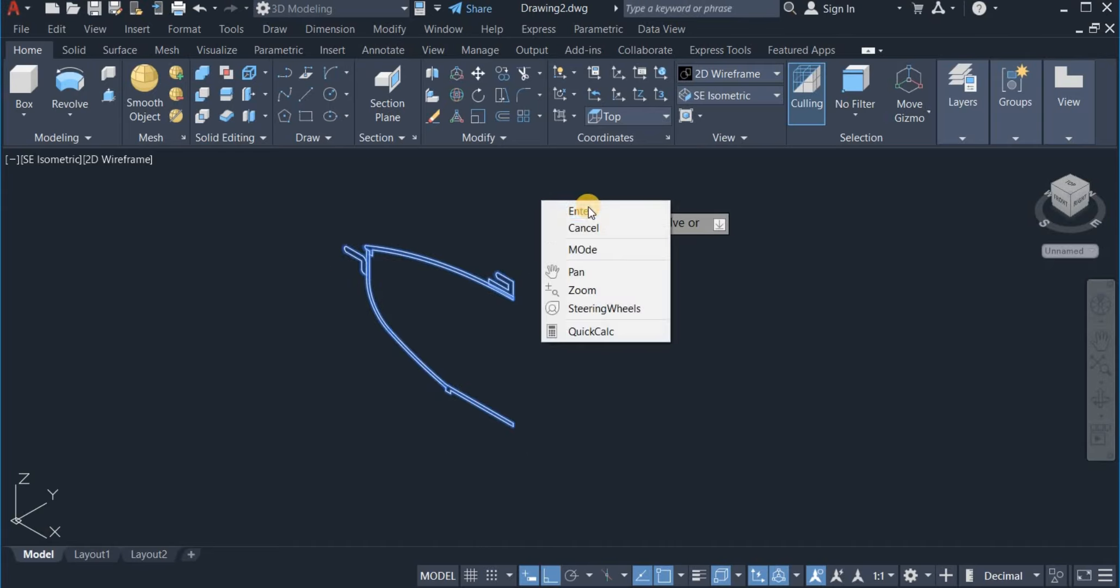
{"action": "left_click", "coordinate": [587, 210]}
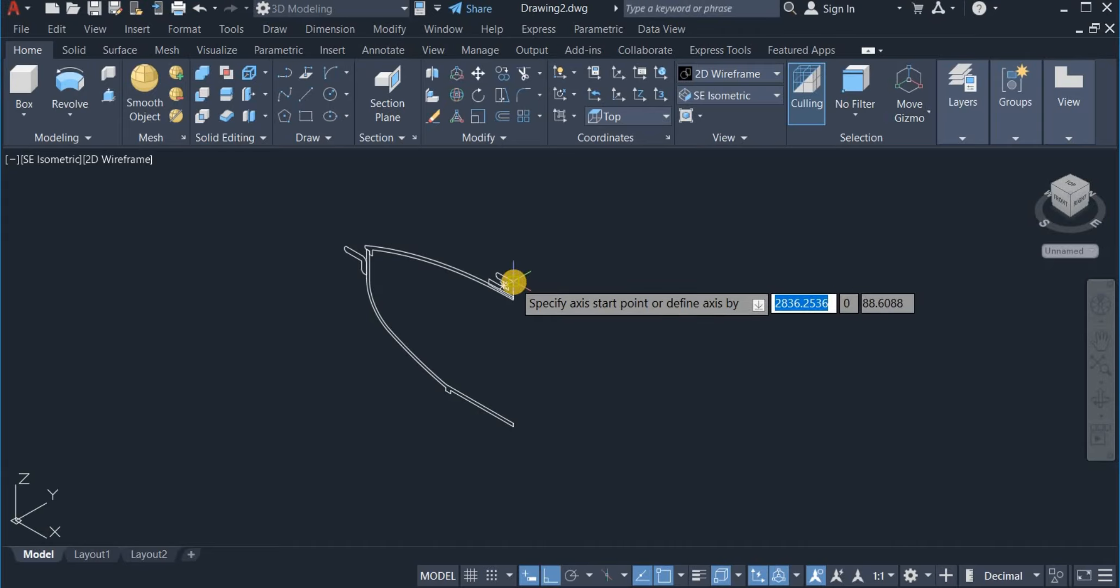
{"action": "left_click", "coordinate": [513, 282]}
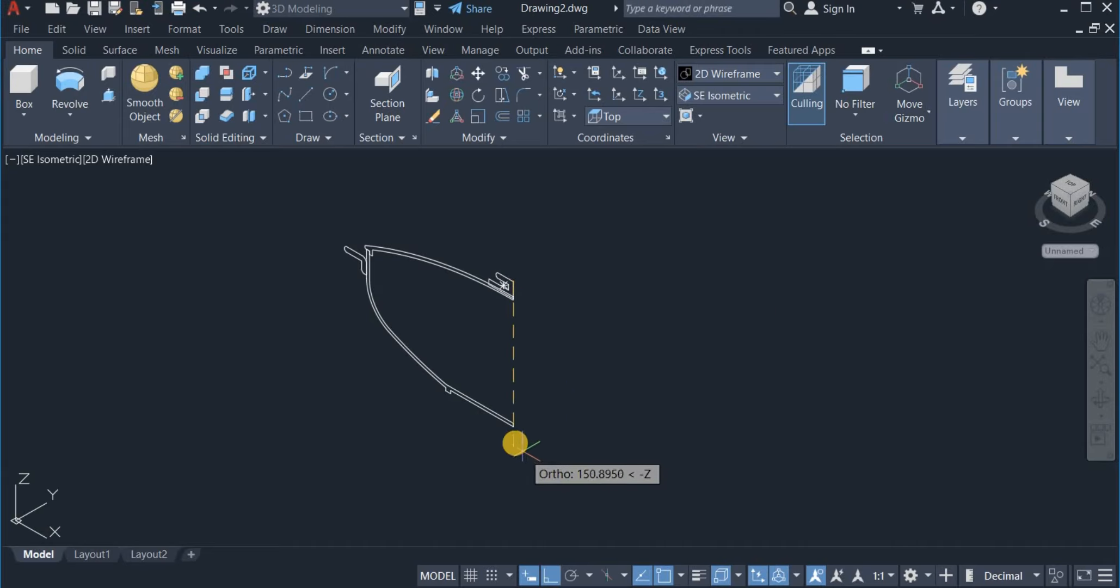
{"action": "left_click", "coordinate": [511, 433]}
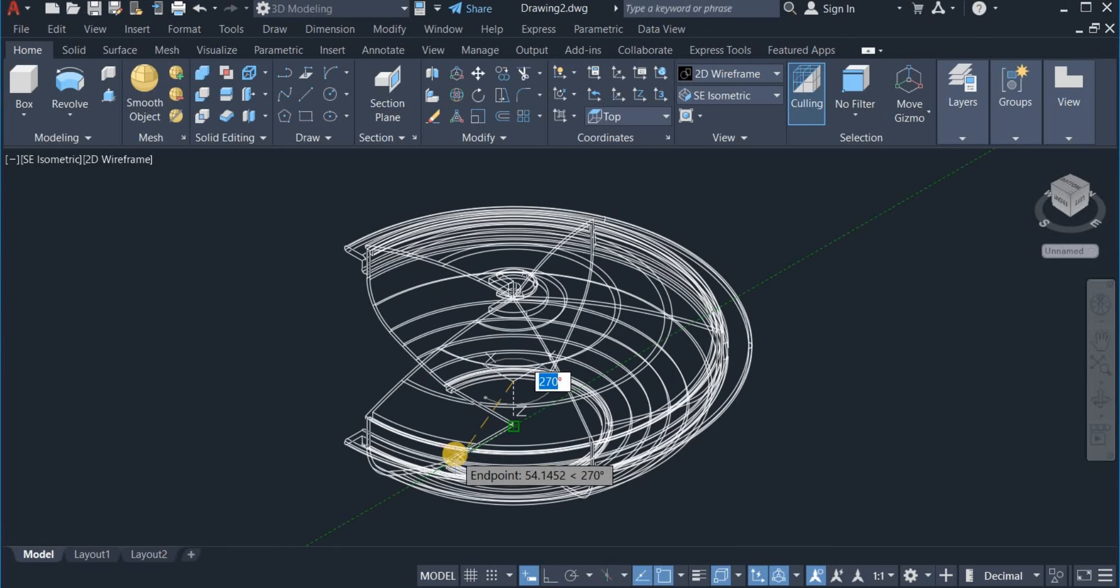
{"action": "type", "text": "36"}
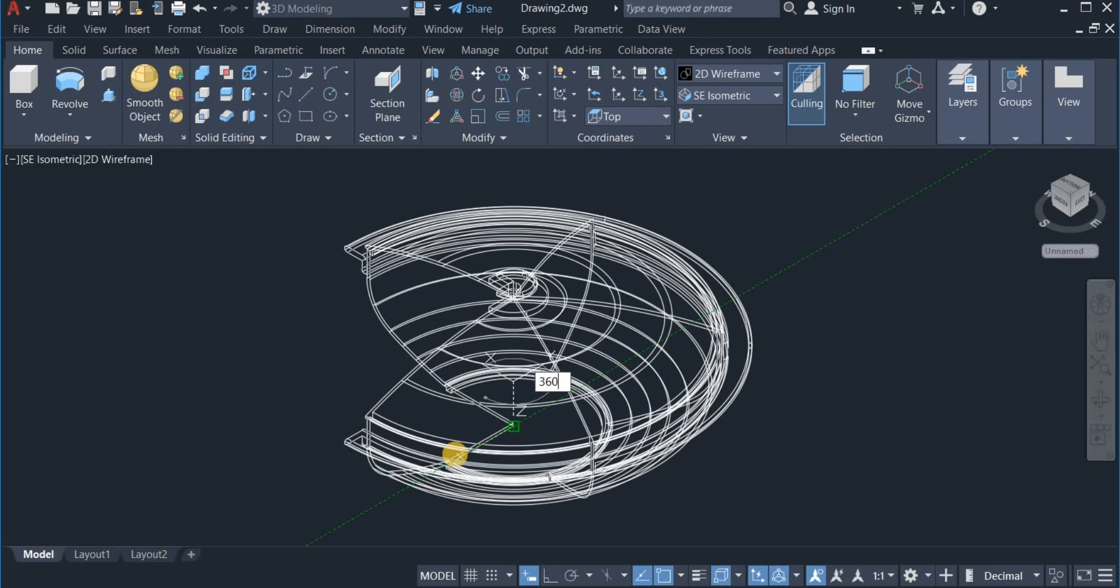
{"action": "type", "text": "0"}
{"action": "key", "text": "Return"}
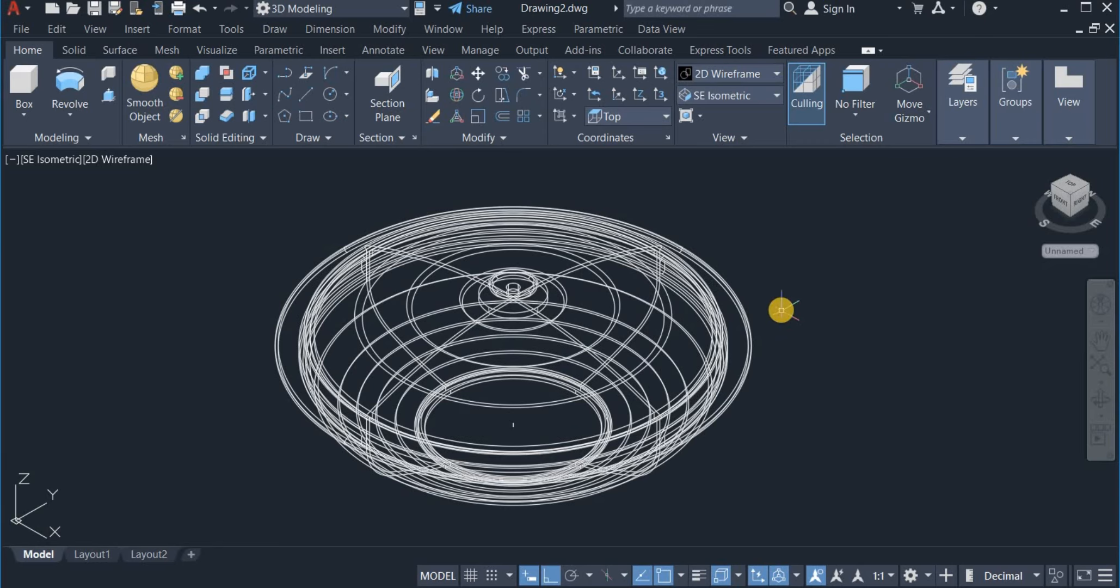
Apply the Shades of Gray visual style and orbit to a lower oblique view of the revolved pan
{"action": "left_click", "coordinate": [737, 77]}
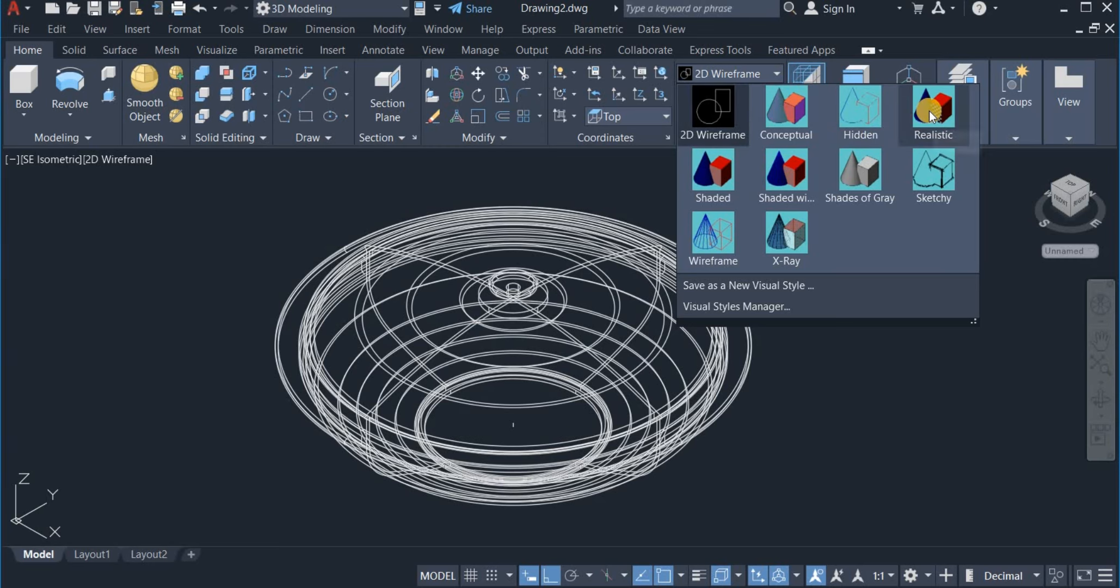
{"action": "left_click", "coordinate": [859, 170]}
{"action": "left_click", "coordinate": [1099, 400]}
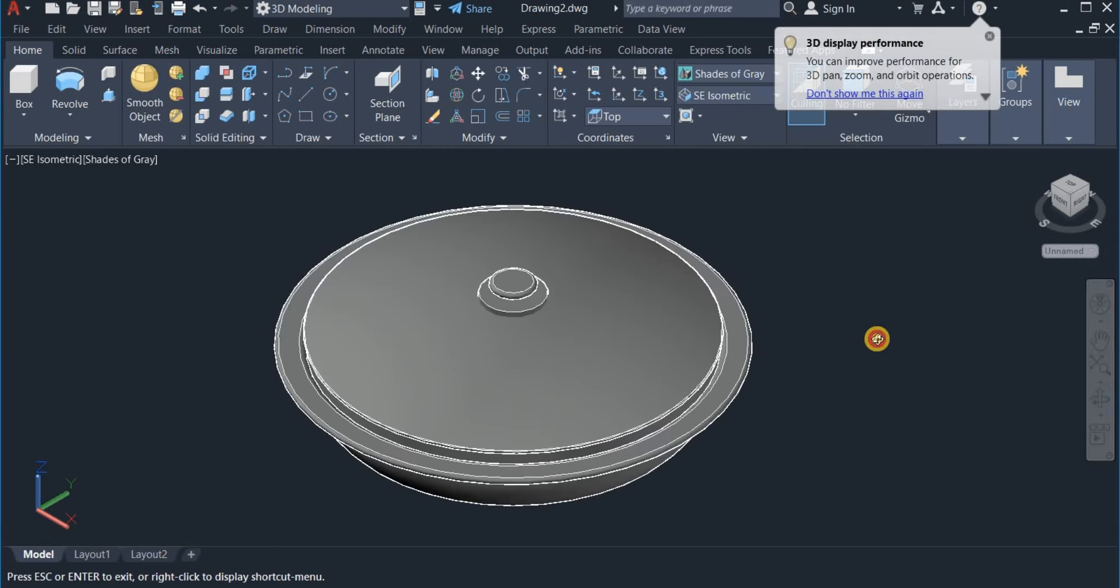
{"action": "left_click_drag", "start_coordinate": [876, 339], "coordinate": [905, 383]}
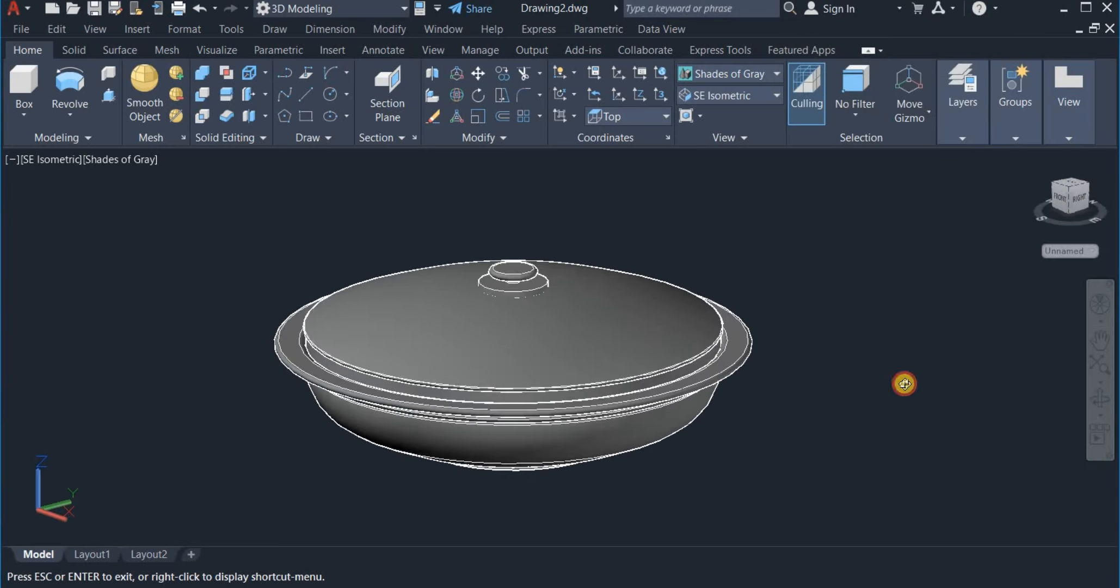
{"action": "left_click_drag", "start_coordinate": [834, 363], "coordinate": [828, 376]}
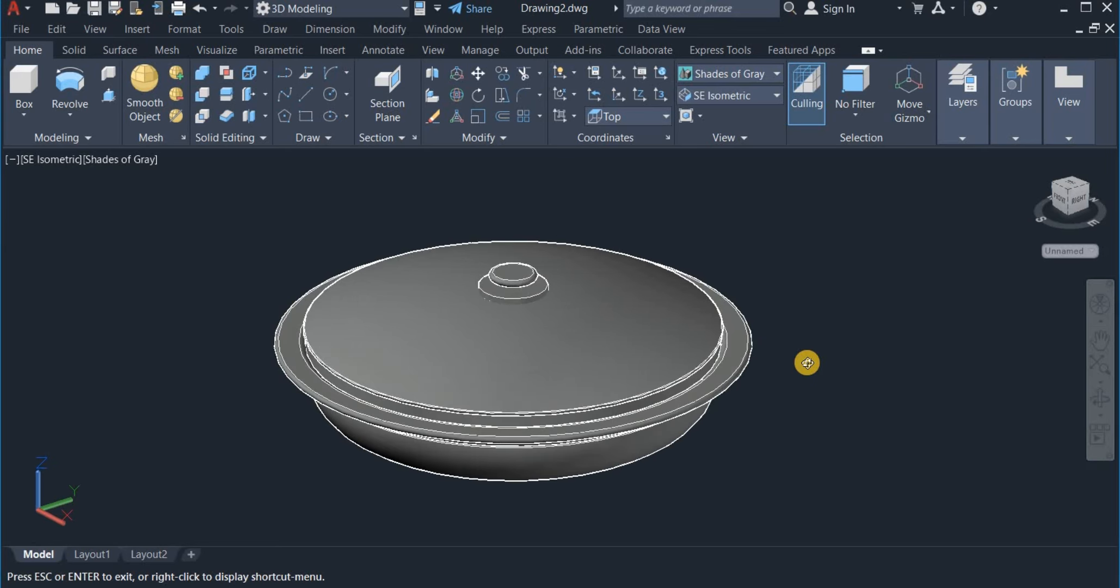
{"action": "right_click", "coordinate": [807, 360]}
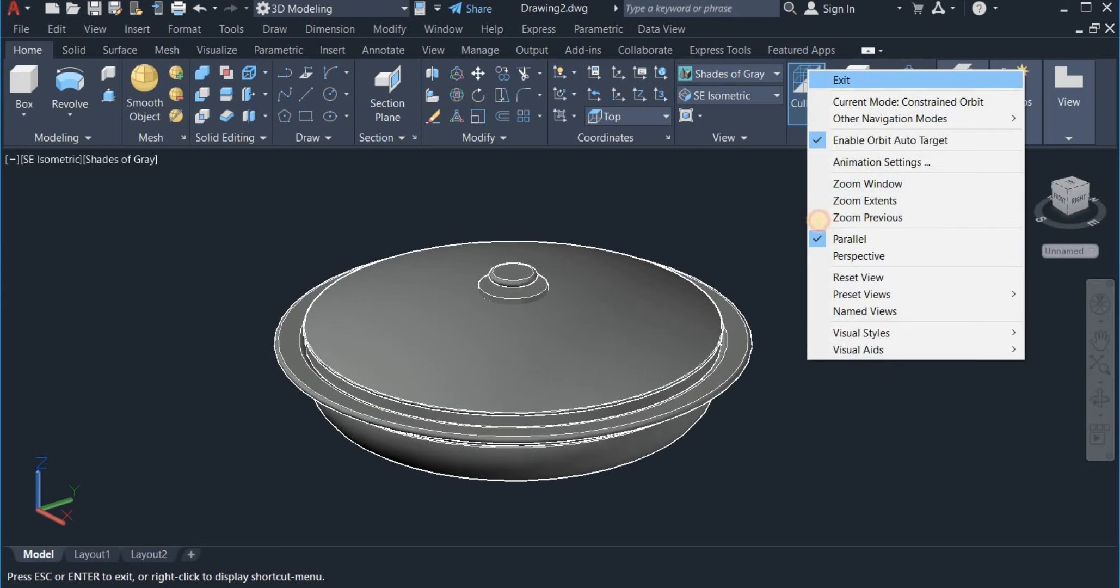
{"action": "left_click", "coordinate": [887, 79]}
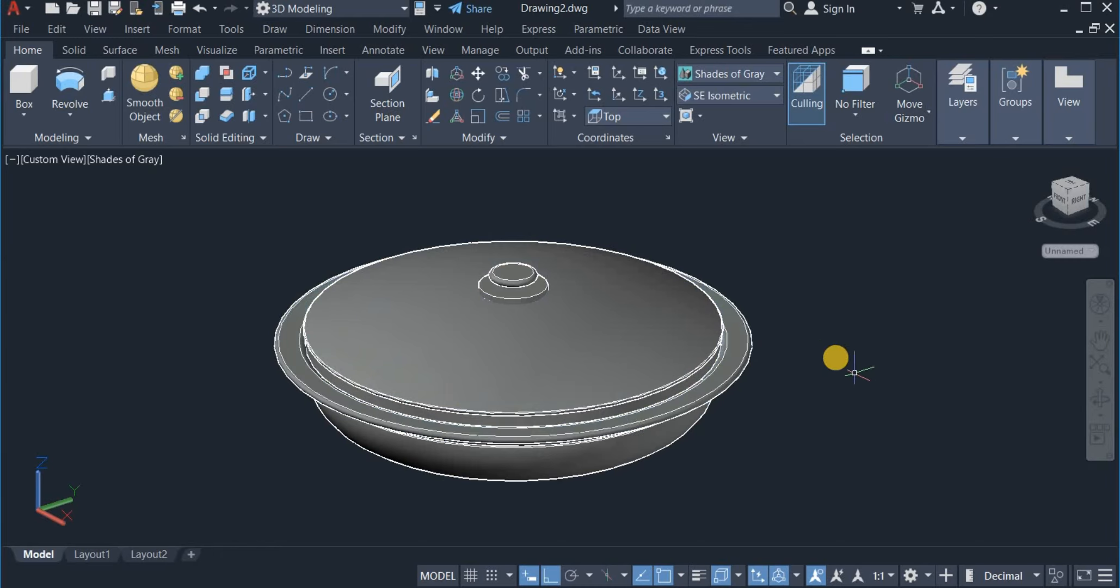
Hide the knob, lid and pan body, leaving only the rim ring displayed
{"action": "left_click", "coordinate": [530, 273]}
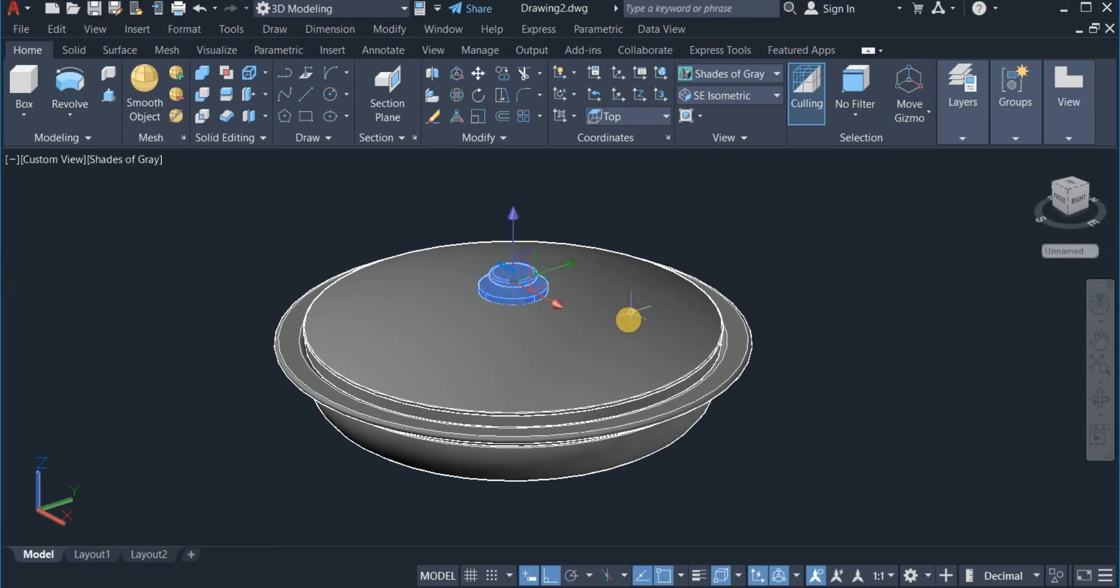
{"action": "left_click", "coordinate": [640, 314]}
{"action": "left_click", "coordinate": [620, 462]}
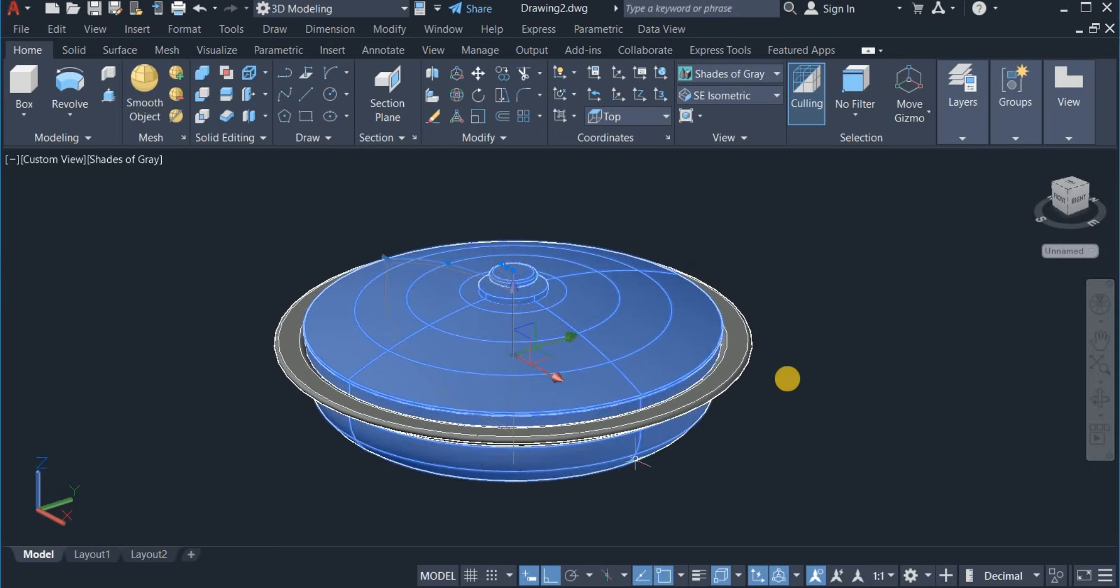
{"action": "right_click", "coordinate": [792, 254]}
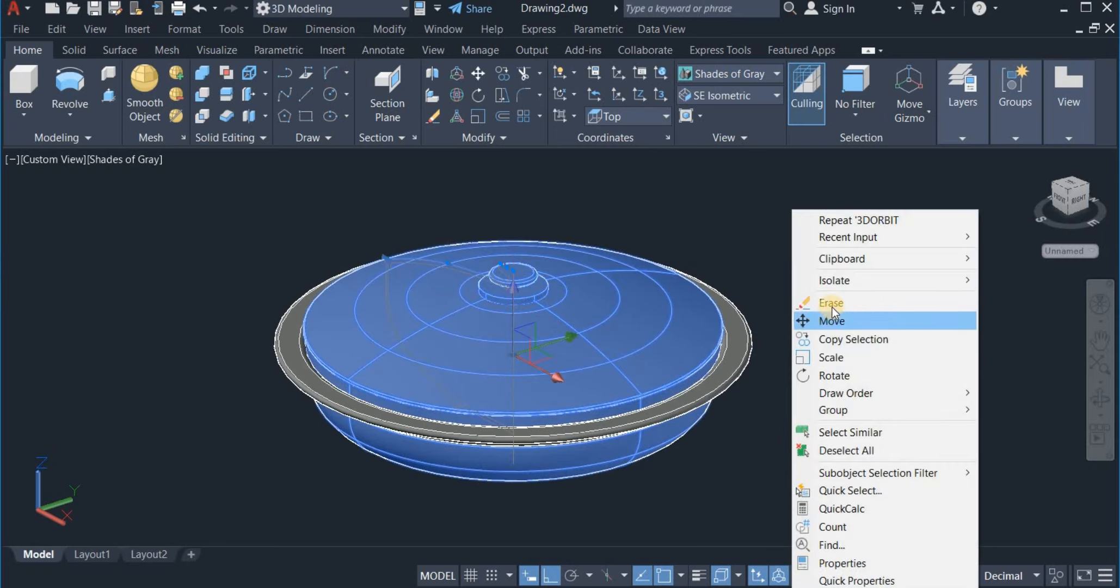
{"action": "mouse_move", "coordinate": [843, 282]}
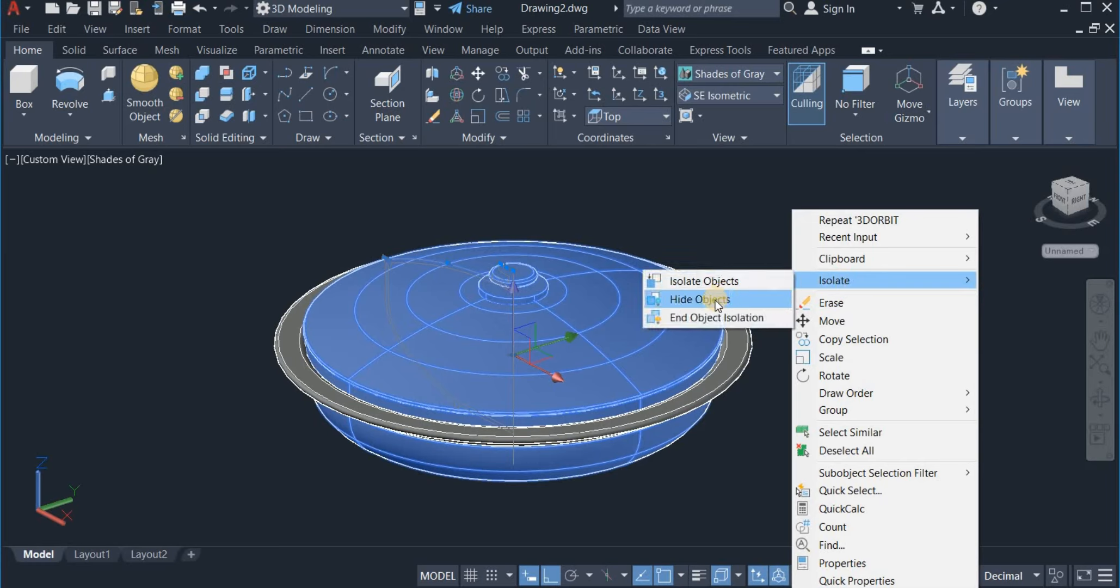
{"action": "left_click", "coordinate": [752, 299]}
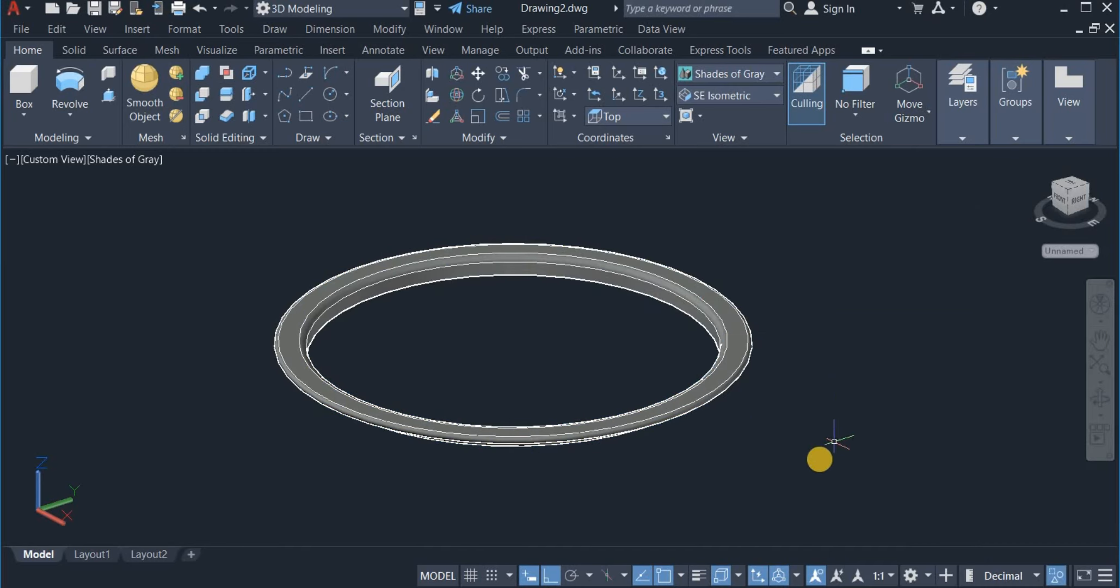
Draw a straight line 400 long at 90°, along the Y direction, beside the rim ring
{"action": "left_click", "coordinate": [306, 94]}
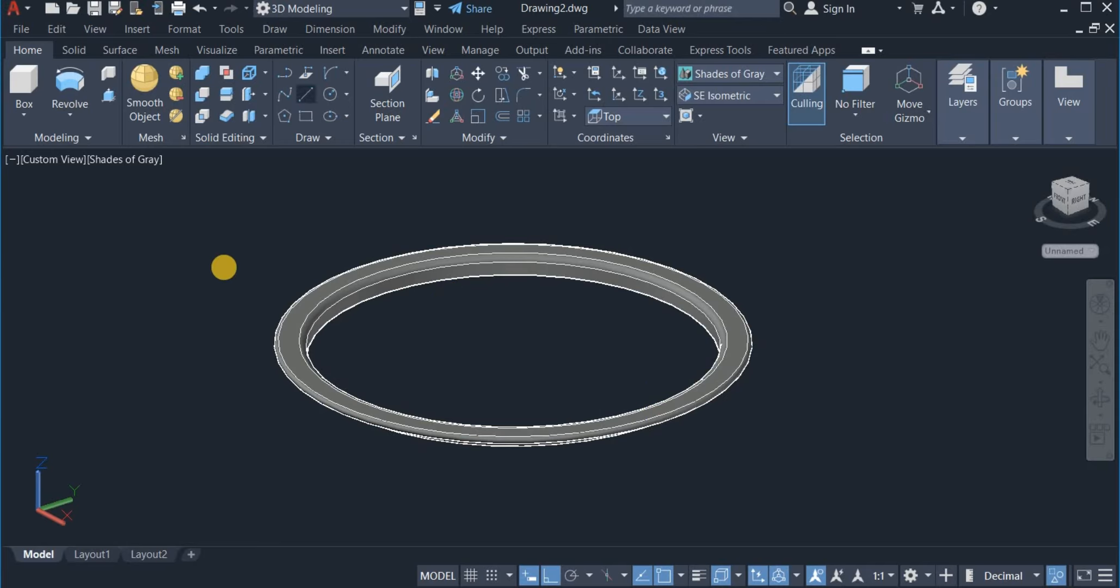
{"action": "left_click", "coordinate": [110, 332]}
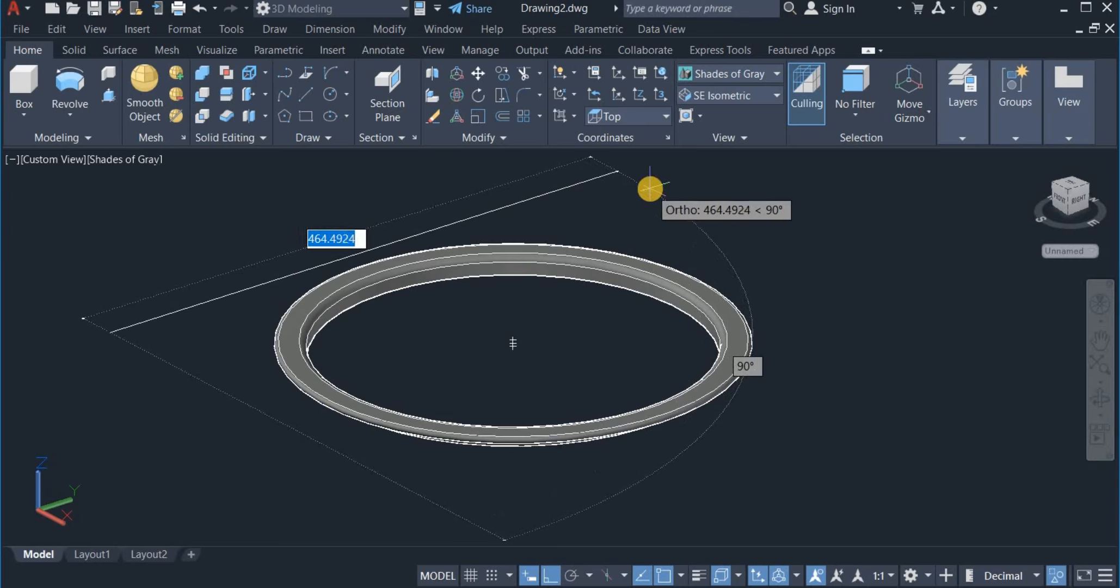
{"action": "type", "text": "400"}
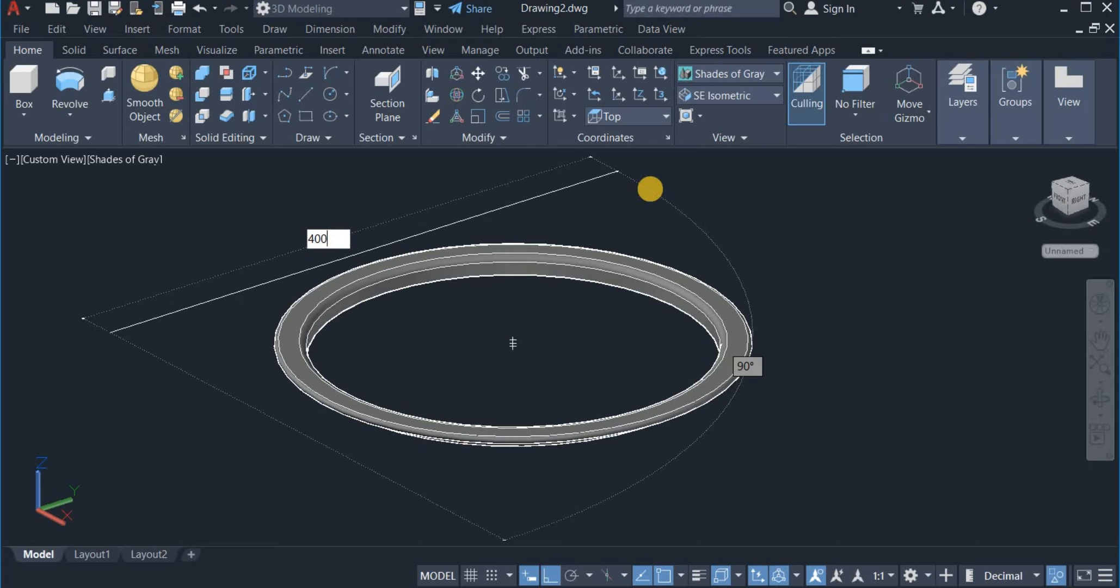
{"action": "key", "text": "Return"}
{"action": "key", "text": "Return"}
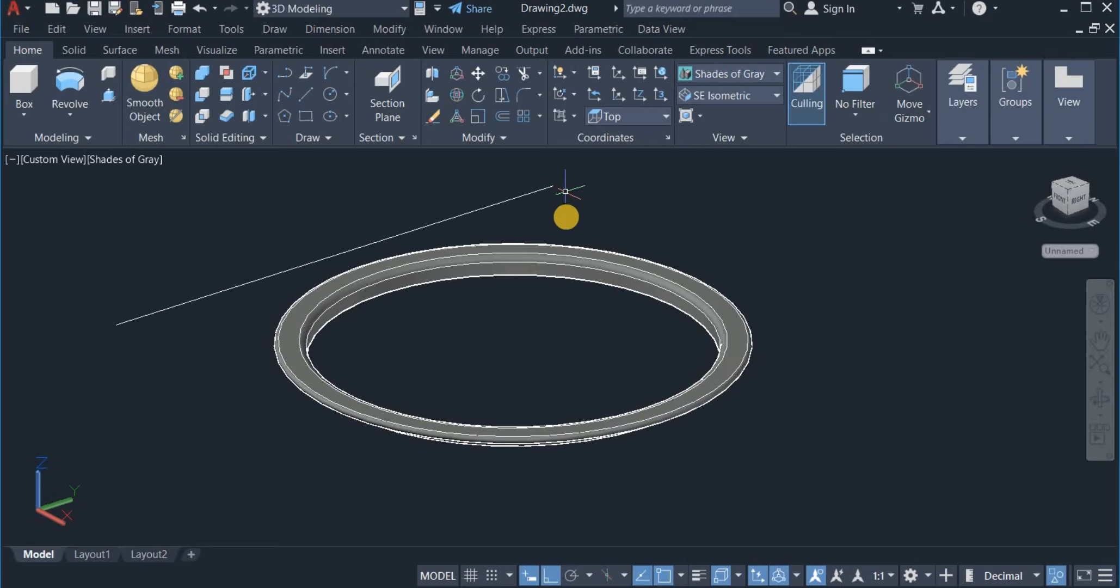
Move the 400-long line by its midpoint to the centre of the rim ring
{"action": "left_click", "coordinate": [484, 72]}
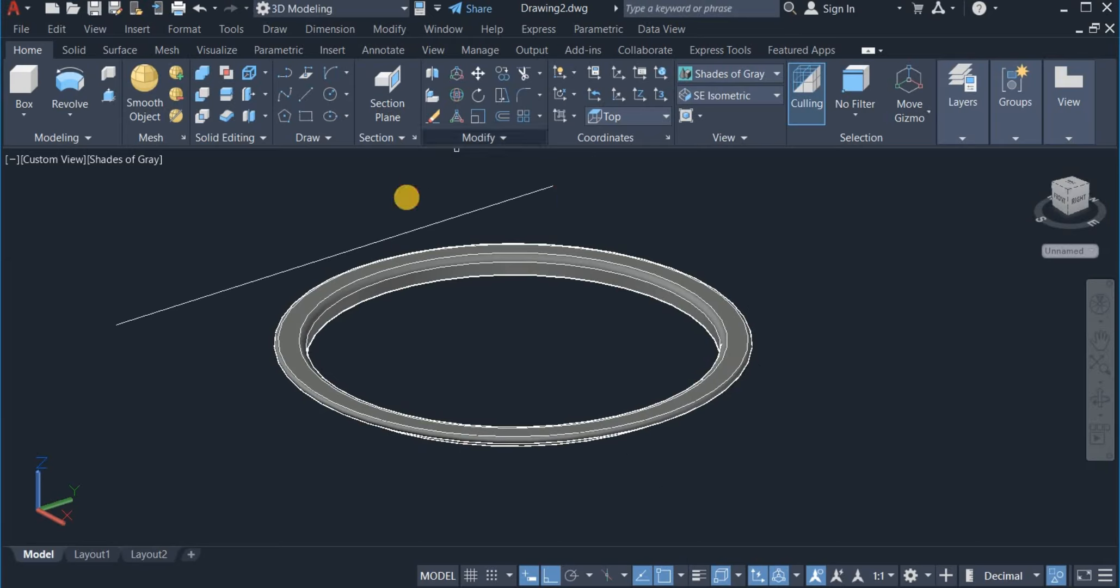
{"action": "left_click", "coordinate": [414, 231]}
{"action": "key", "text": "Return"}
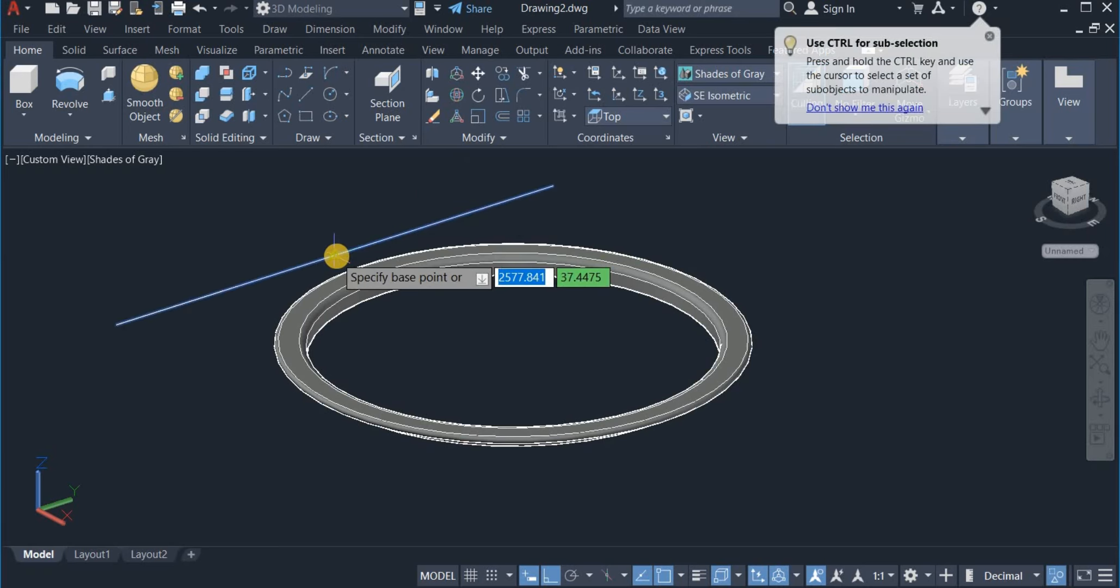
{"action": "left_click", "coordinate": [337, 256]}
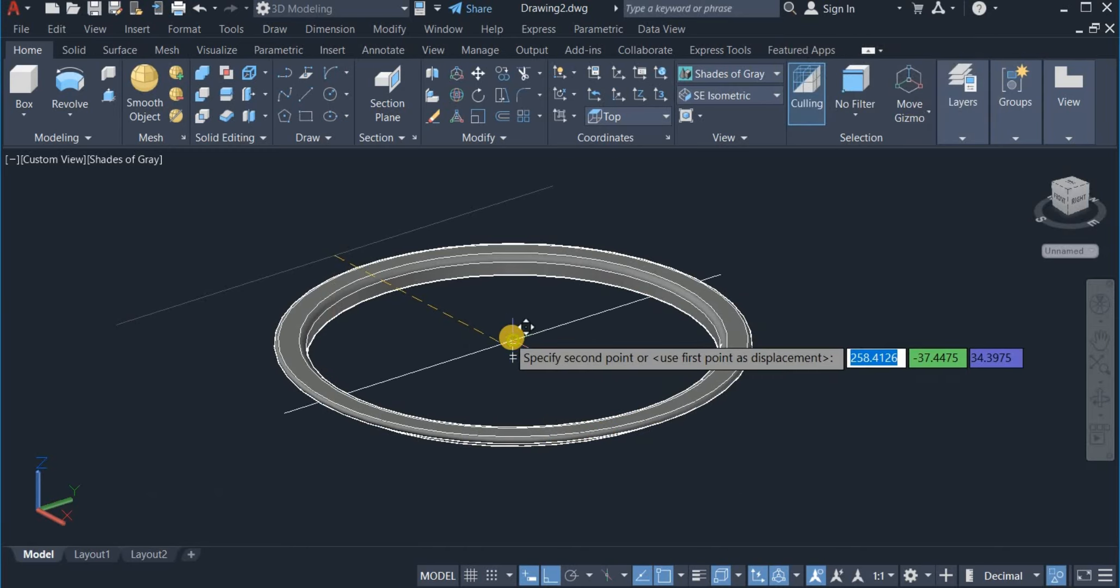
{"action": "left_click", "coordinate": [509, 341]}
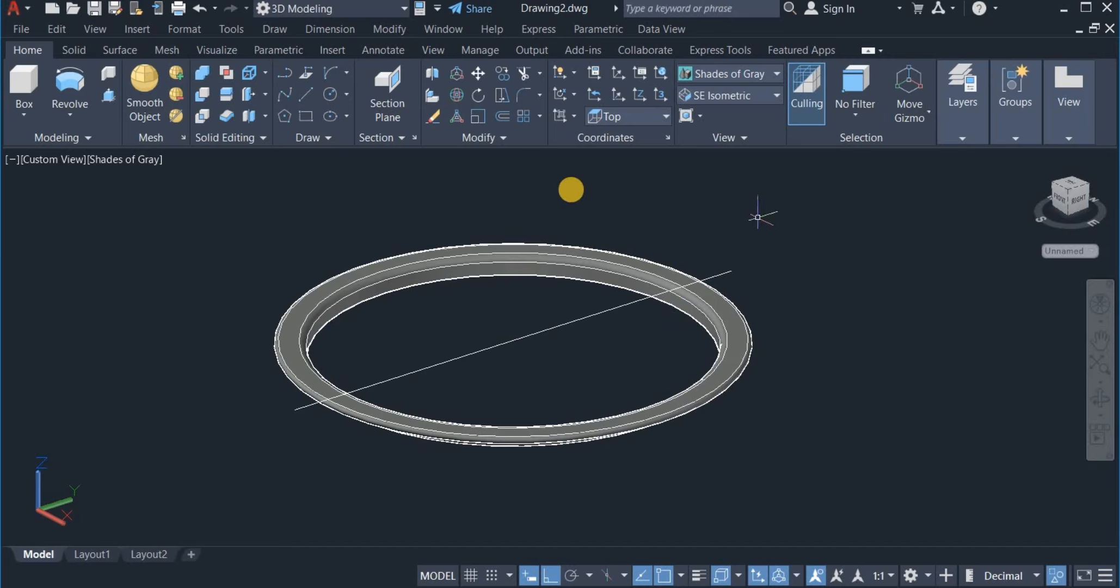
Draw a rectangle 200 along X by 400 along Y in the empty space beside the rim ring
{"action": "scroll", "coordinate": [513, 185], "scroll_direction": "down", "scroll_amount": 4}
{"action": "scroll", "coordinate": [578, 202], "scroll_direction": "up", "scroll_amount": 3}
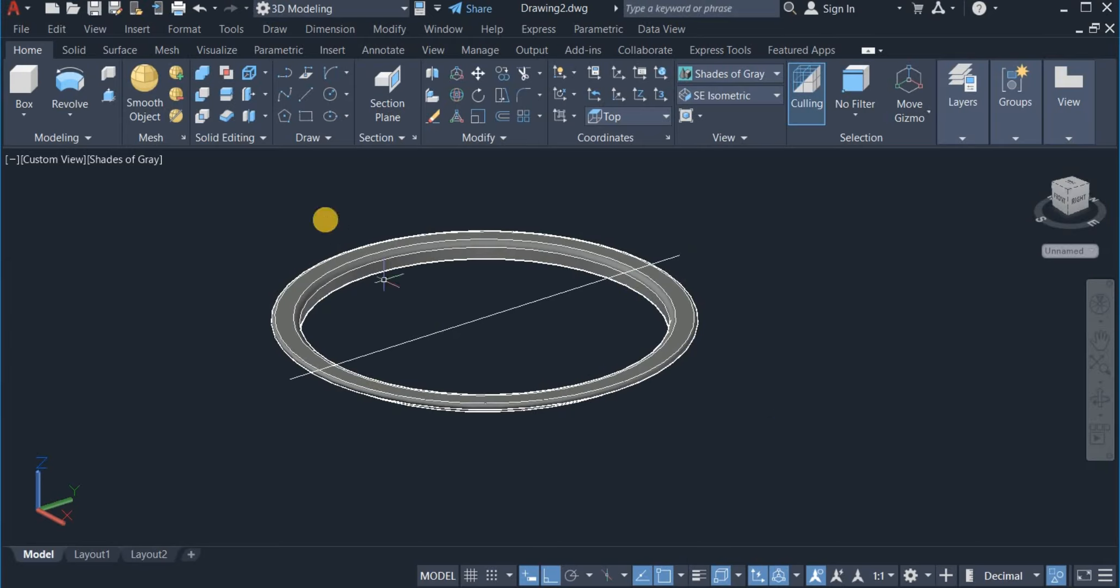
{"action": "left_click", "coordinate": [303, 116]}
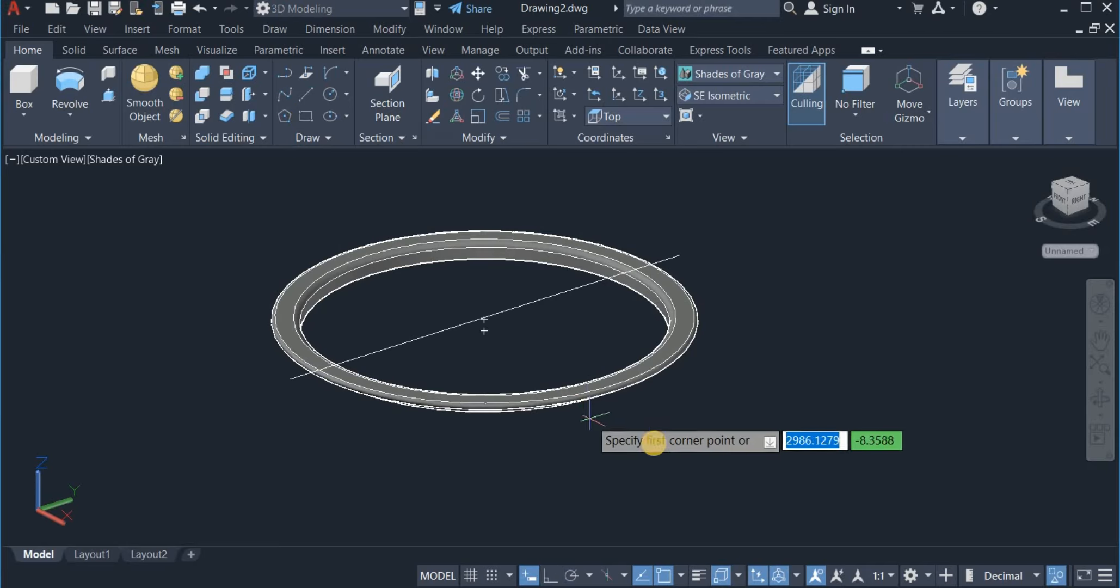
{"action": "left_click", "coordinate": [613, 431]}
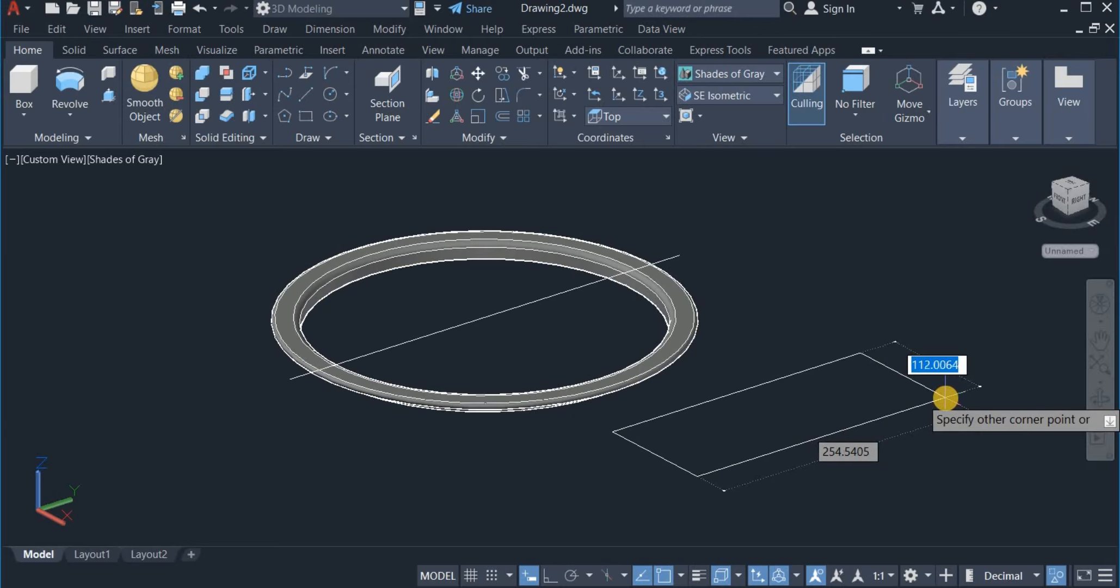
{"action": "type", "text": "2"}
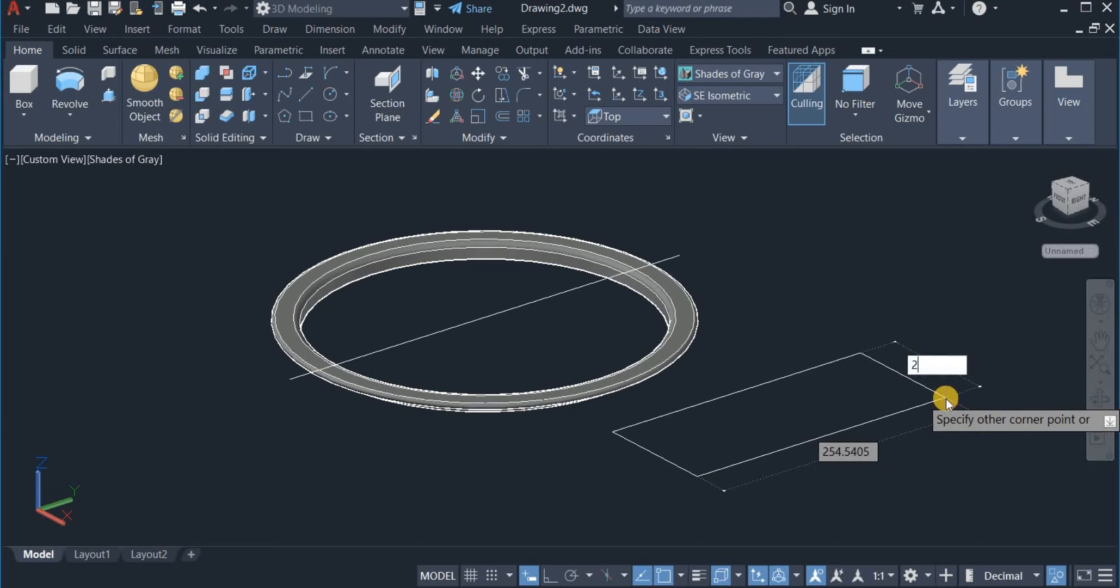
{"action": "type", "text": "00"}
{"action": "key", "text": "Tab"}
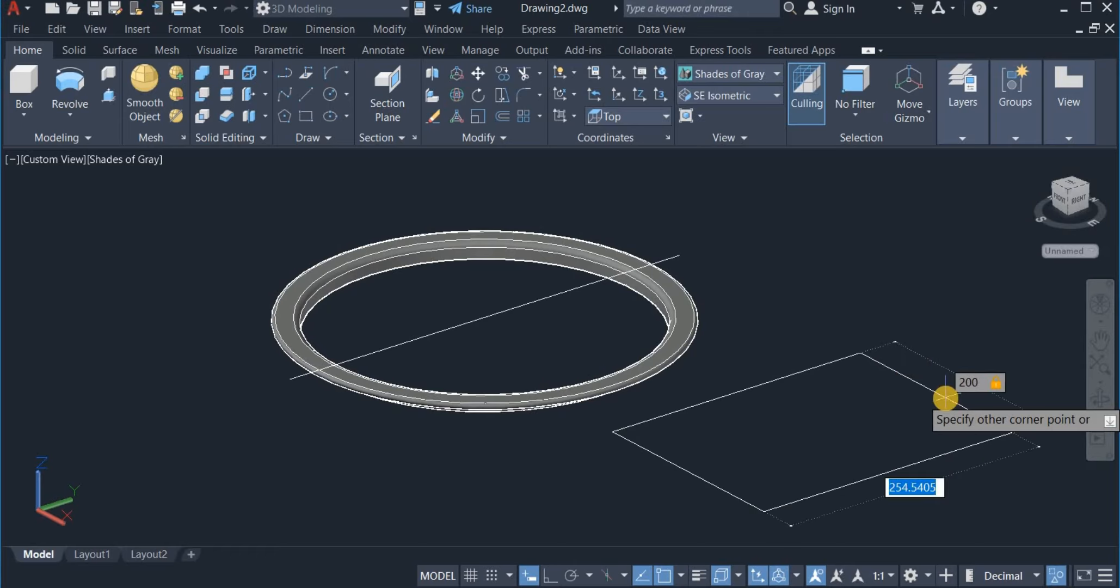
{"action": "type", "text": "400"}
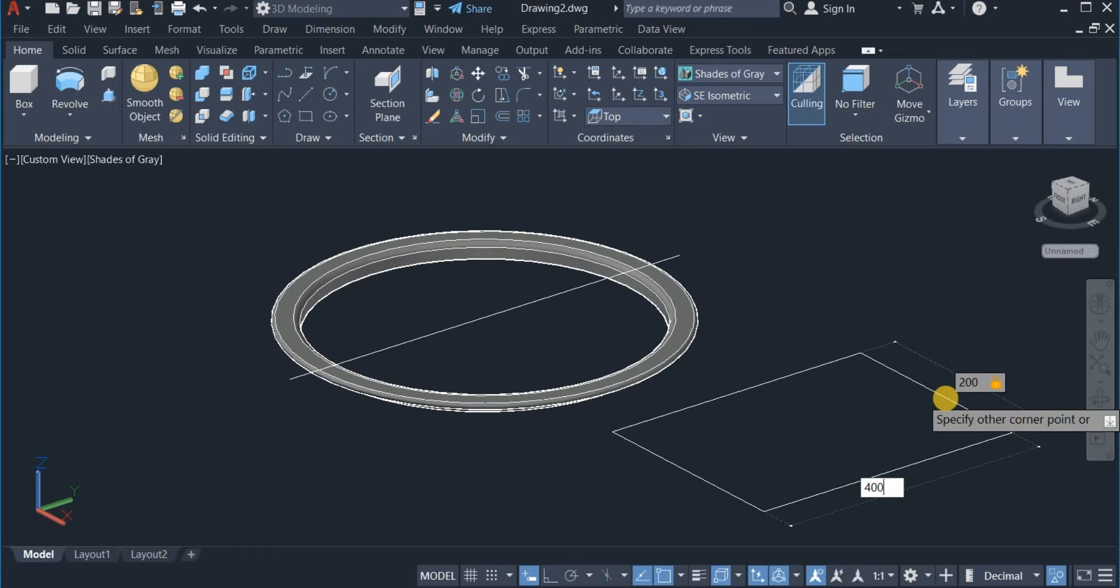
{"action": "key", "text": "Return"}
{"action": "scroll", "coordinate": [754, 283], "scroll_direction": "down", "scroll_amount": 2}
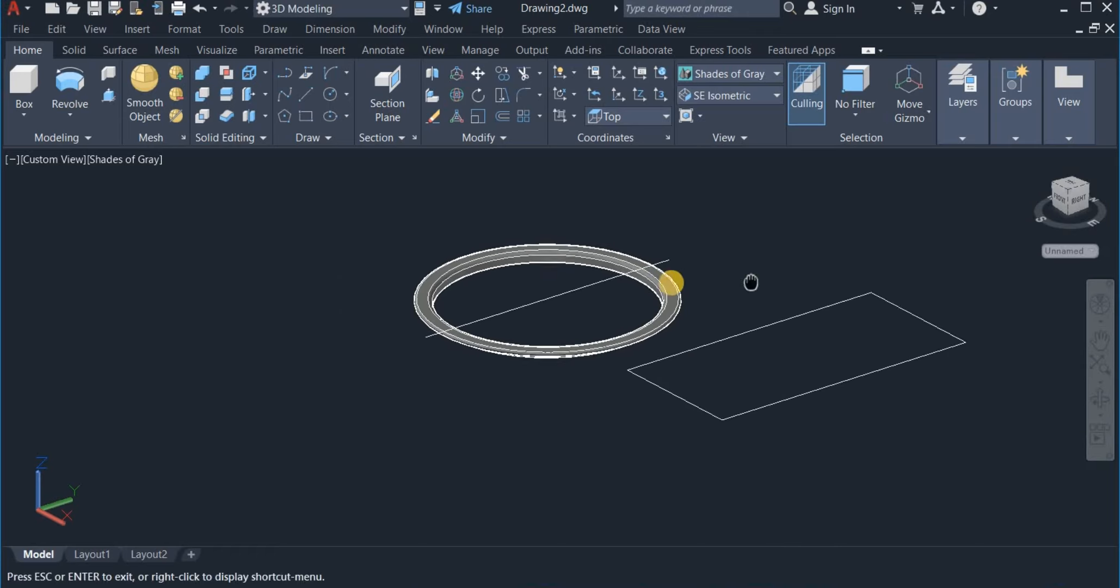
Extrude the 200 by 400 rectangle downward by about 90 to form a solid box
{"action": "middle_click_drag", "start_coordinate": [750, 283], "coordinate": [620, 286]}
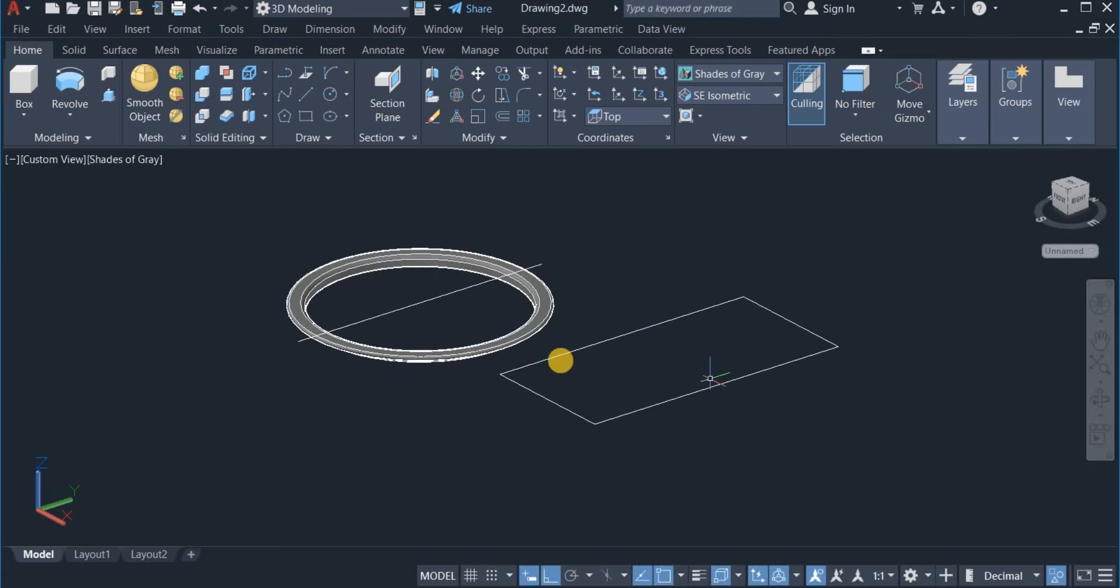
{"action": "left_click", "coordinate": [71, 124]}
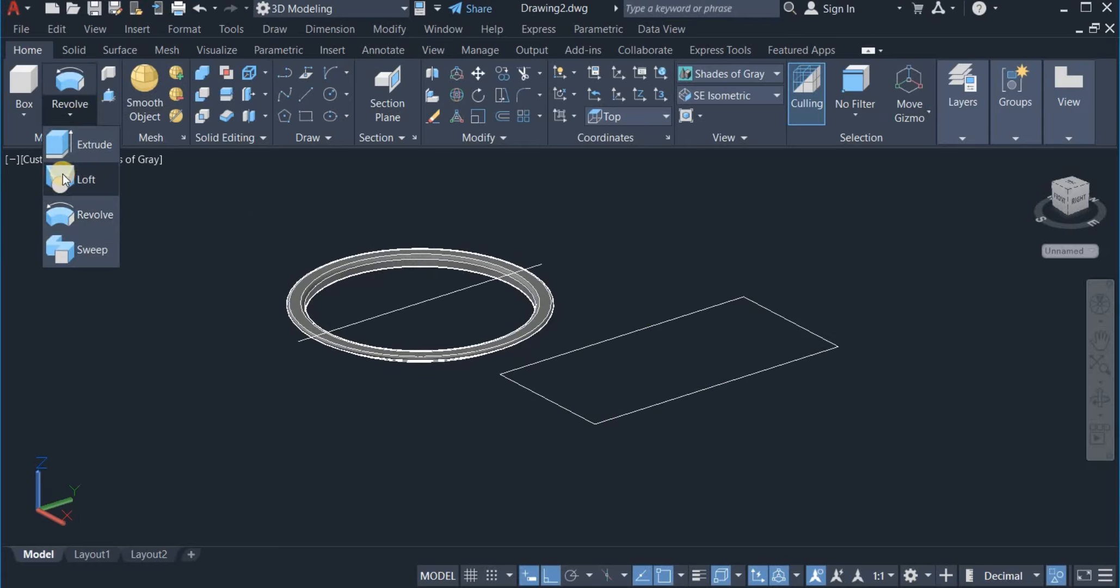
{"action": "left_click", "coordinate": [60, 143]}
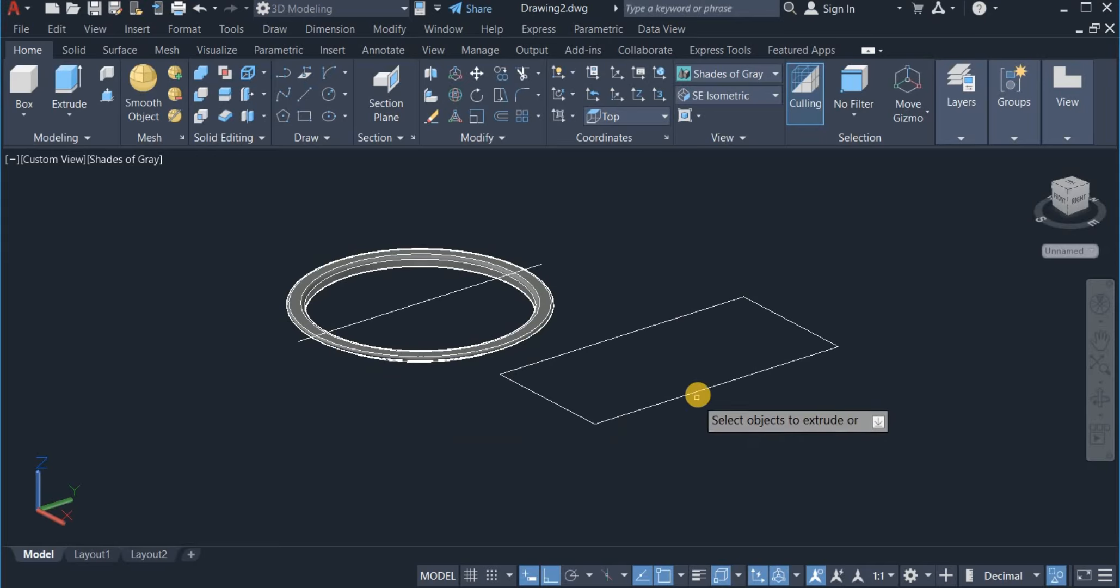
{"action": "left_click", "coordinate": [713, 388]}
{"action": "right_click", "coordinate": [743, 414]}
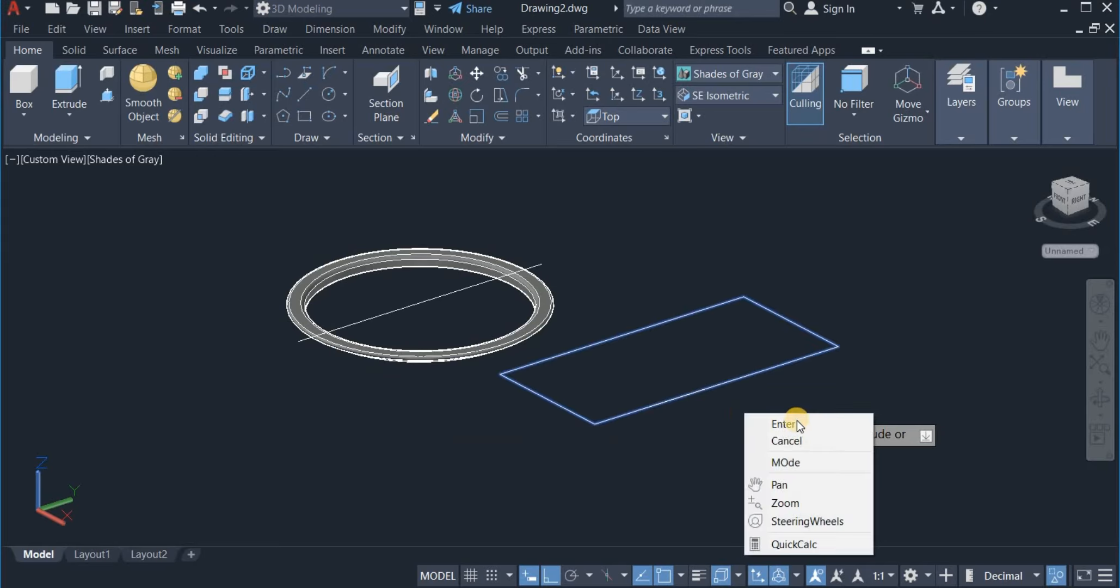
{"action": "left_click", "coordinate": [794, 423]}
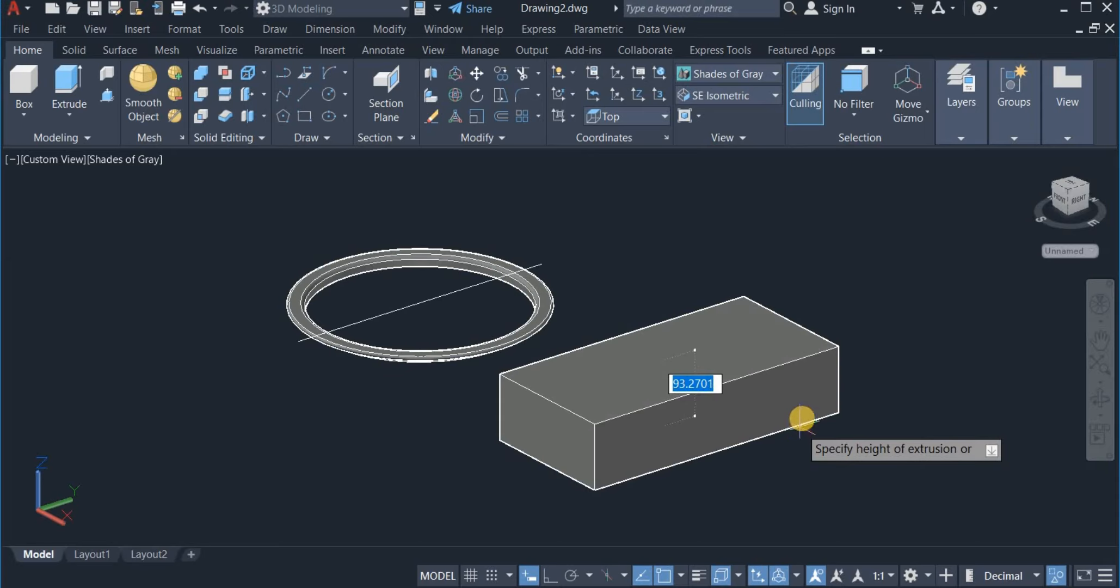
{"action": "left_click", "coordinate": [801, 419]}
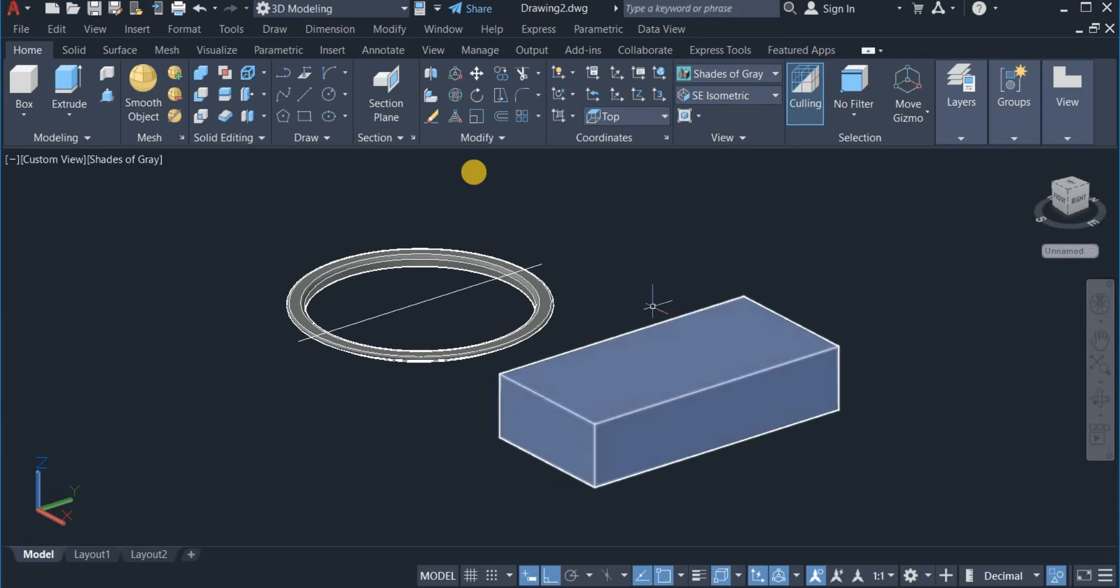
Move the box by its upper back corner onto the far endpoint of the rim's centre line
{"action": "left_click", "coordinate": [481, 73]}
{"action": "left_click", "coordinate": [765, 365]}
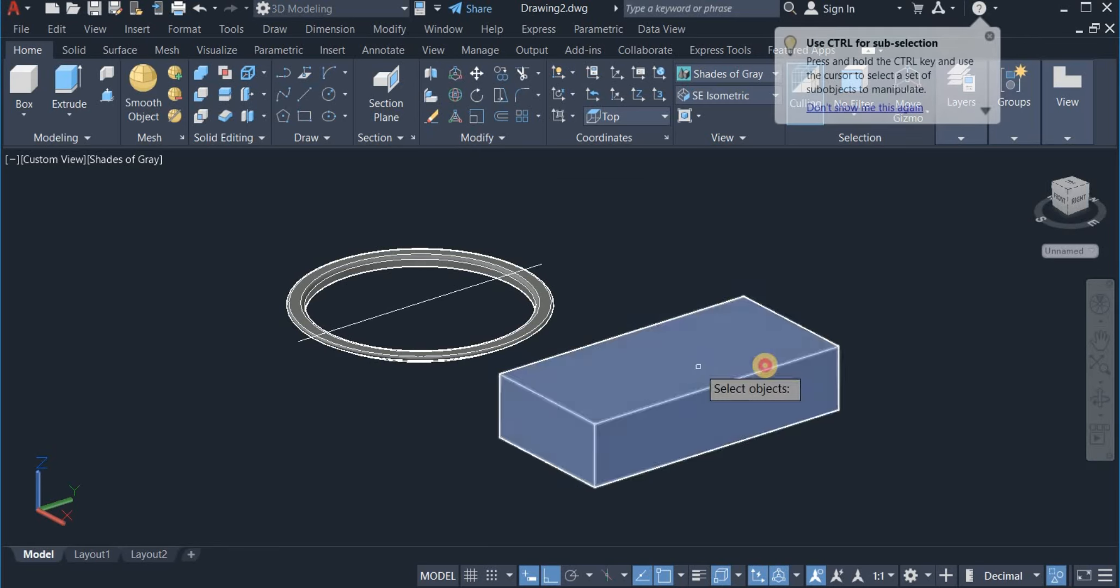
{"action": "key", "text": "Return"}
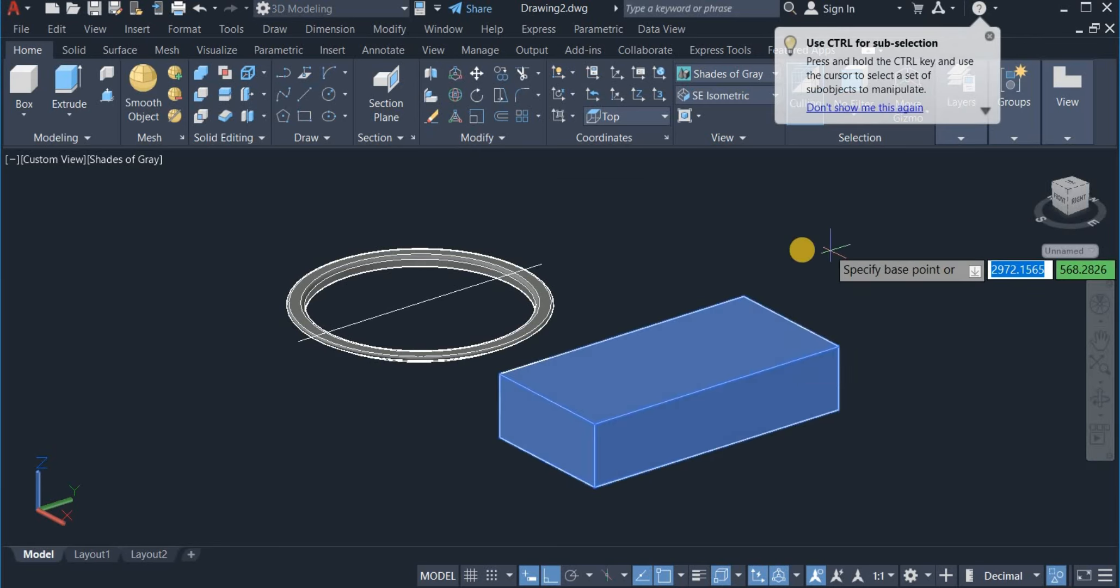
{"action": "left_click", "coordinate": [743, 293]}
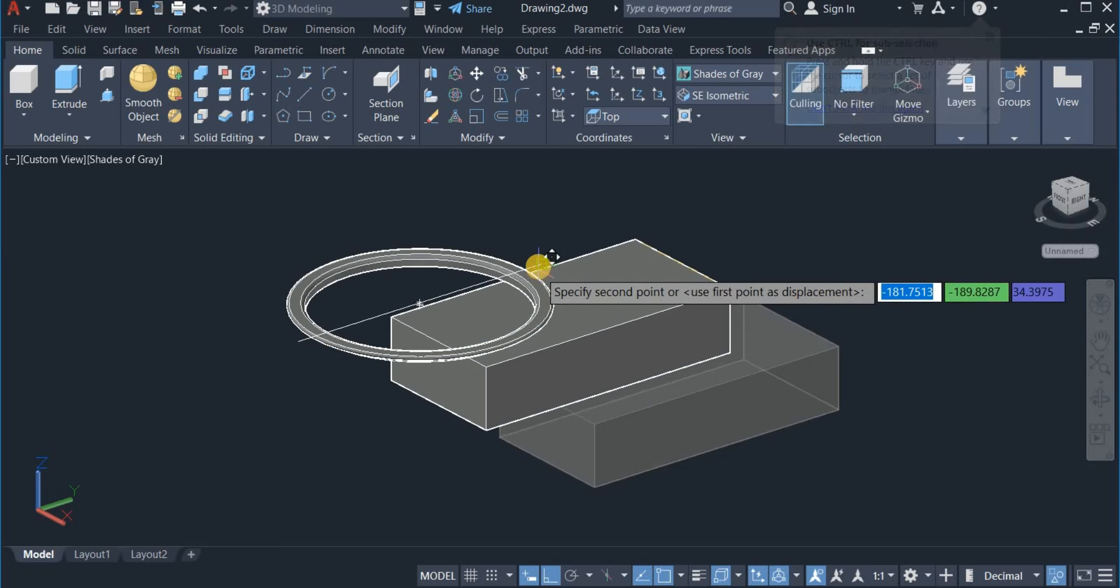
{"action": "left_click", "coordinate": [538, 265]}
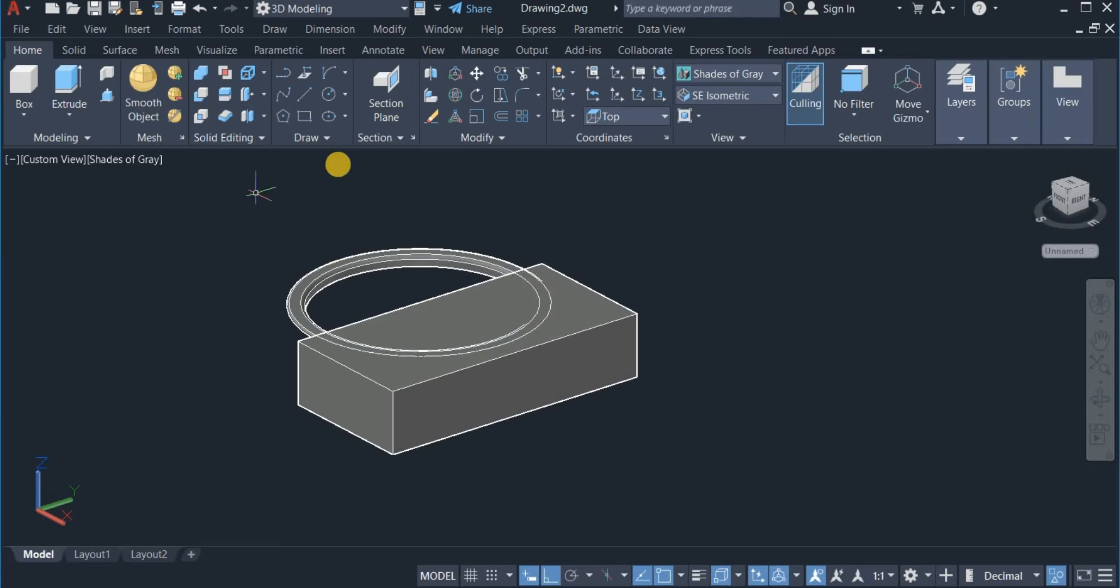
Move the box 25 along the X direction, away from the rim's centre line
{"action": "left_click", "coordinate": [613, 366]}
{"action": "key", "text": "Return"}
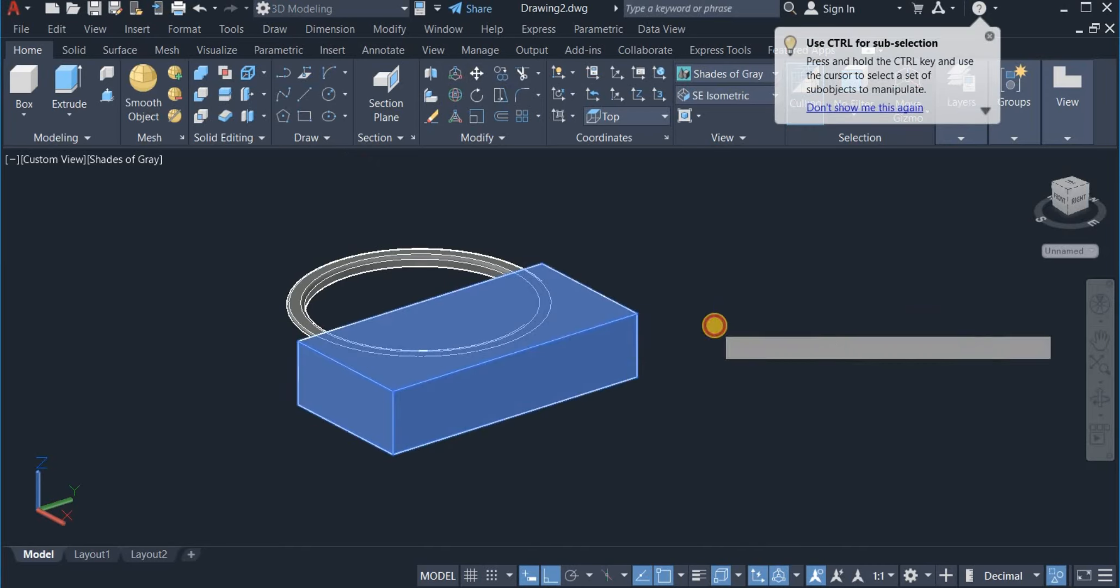
{"action": "left_click", "coordinate": [715, 327]}
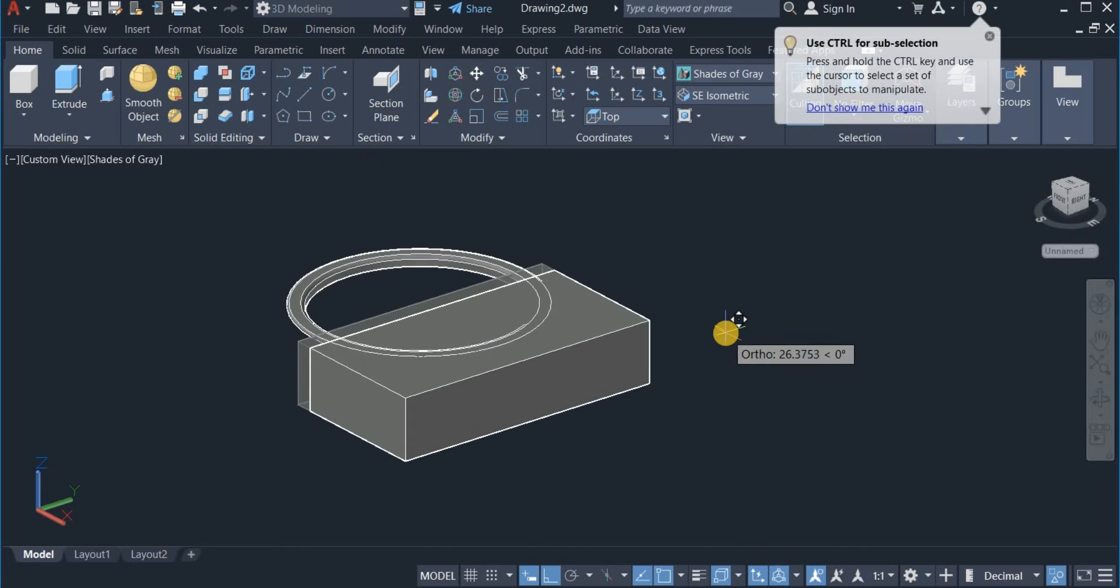
{"action": "type", "text": "25"}
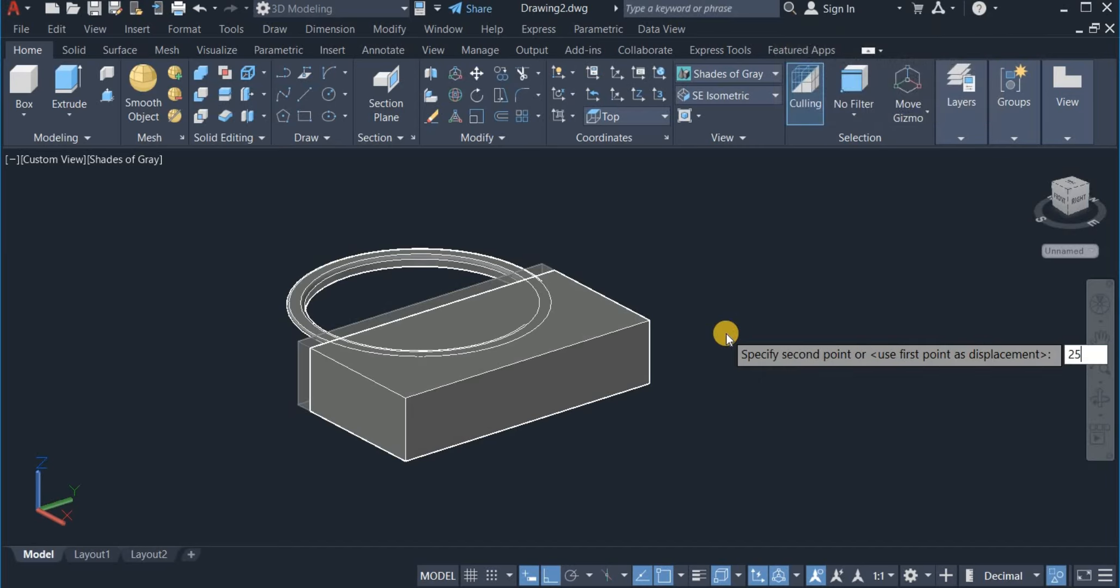
{"action": "key", "text": "Return"}
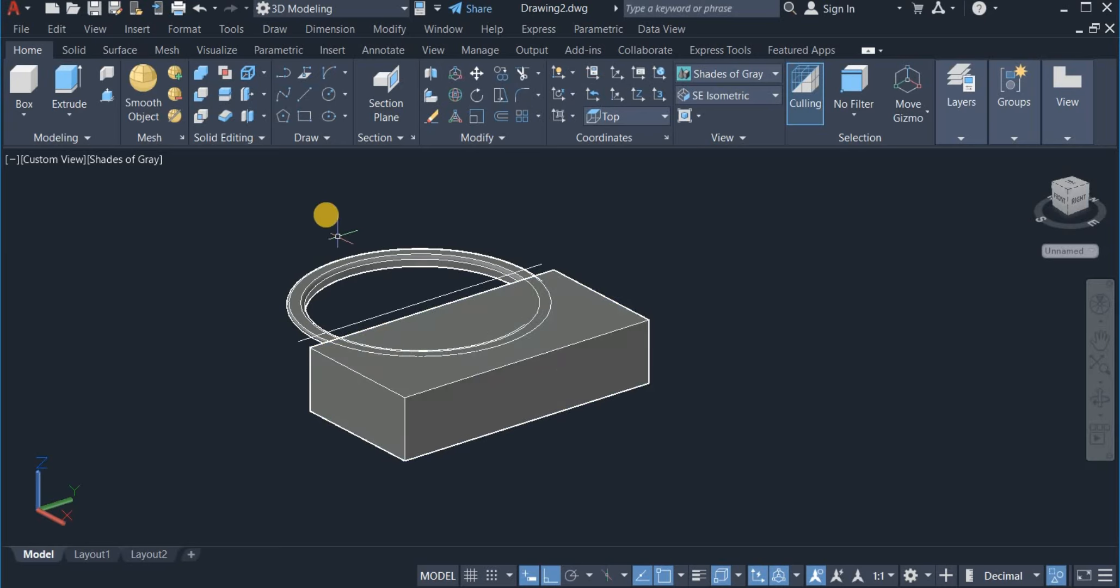
Mirror the box across the rim's centre line, starting from its midpoint, and keep the original box
{"action": "left_click", "coordinate": [468, 141]}
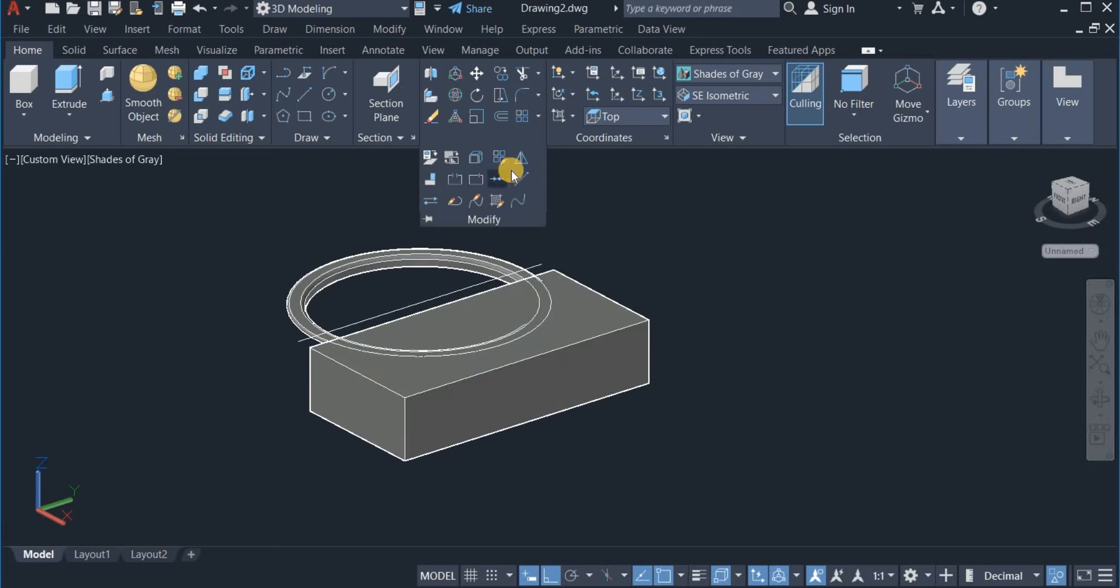
{"action": "left_click", "coordinate": [519, 158]}
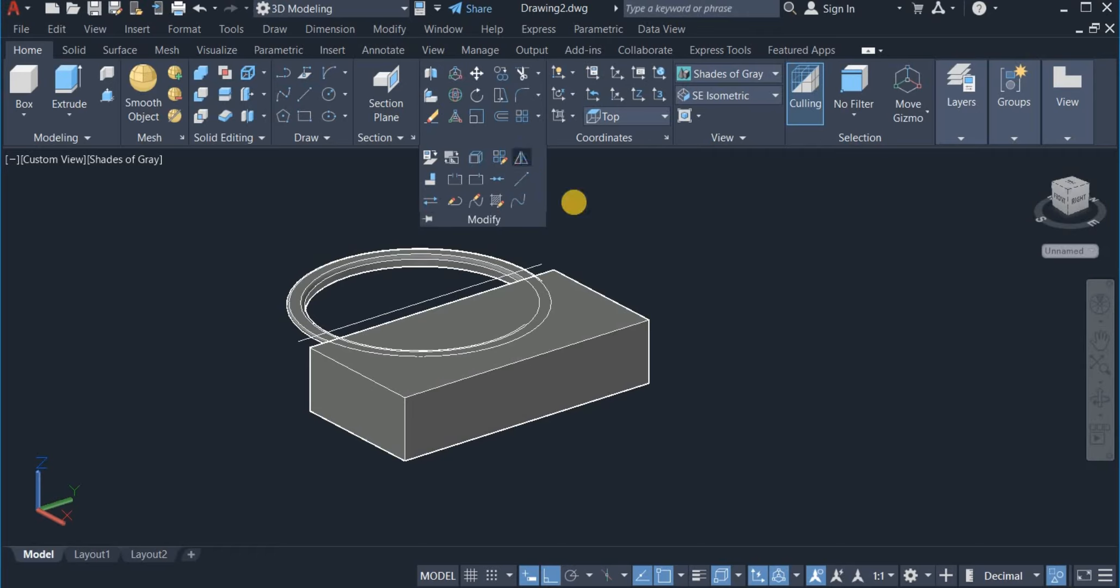
{"action": "left_click", "coordinate": [624, 332]}
{"action": "key", "text": "Return"}
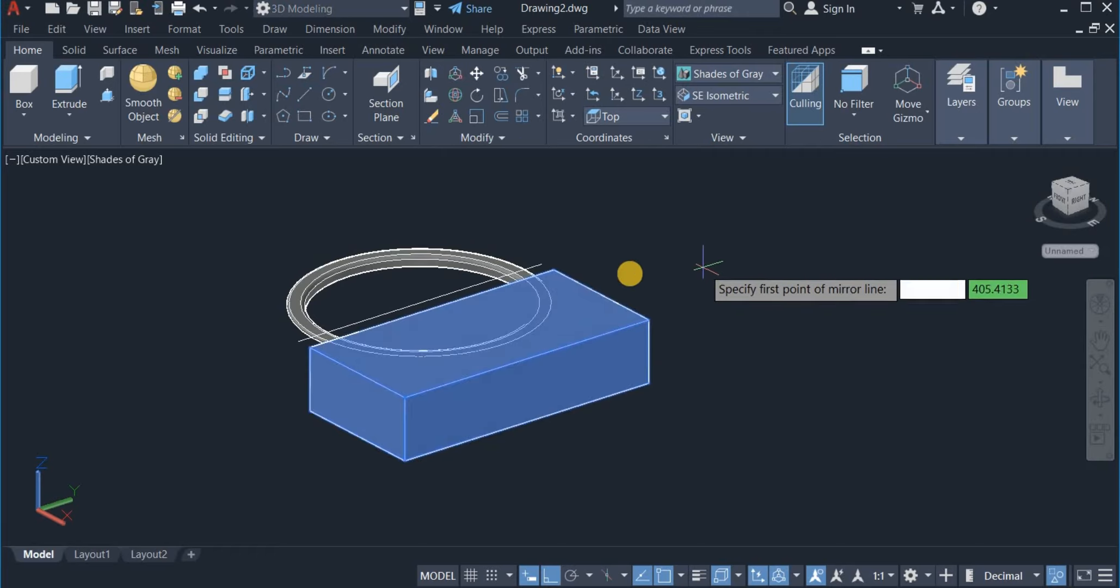
{"action": "left_click", "coordinate": [436, 302]}
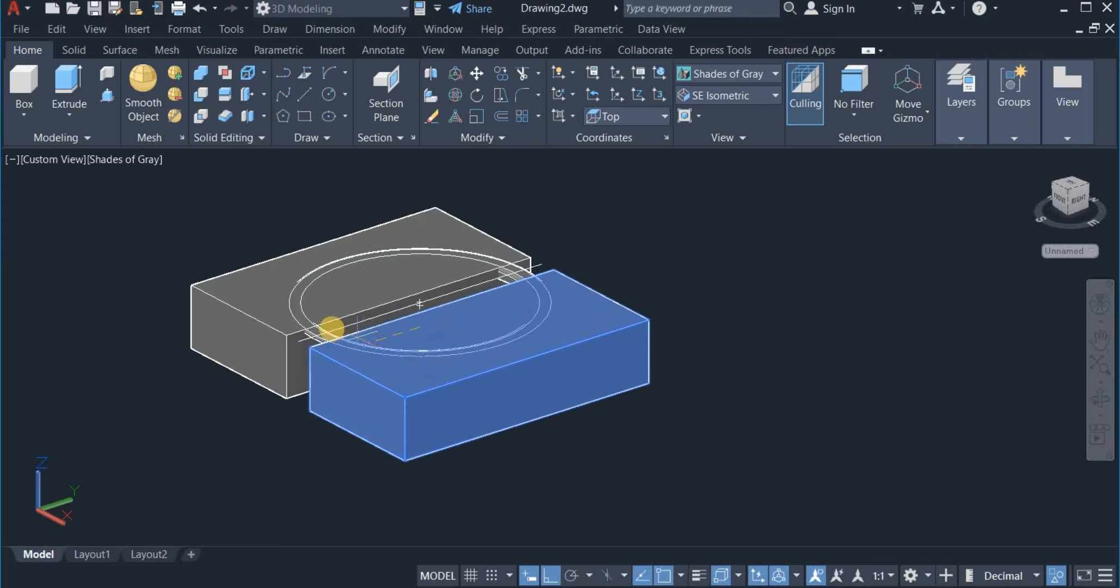
{"action": "left_click", "coordinate": [309, 327]}
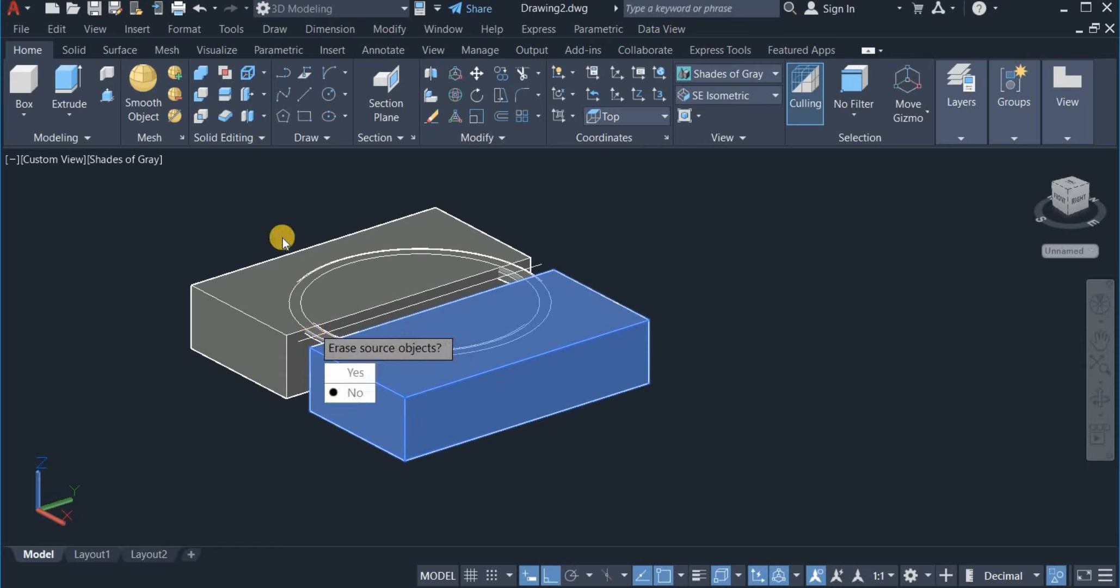
{"action": "right_click", "coordinate": [285, 224]}
{"action": "left_click", "coordinate": [287, 224]}
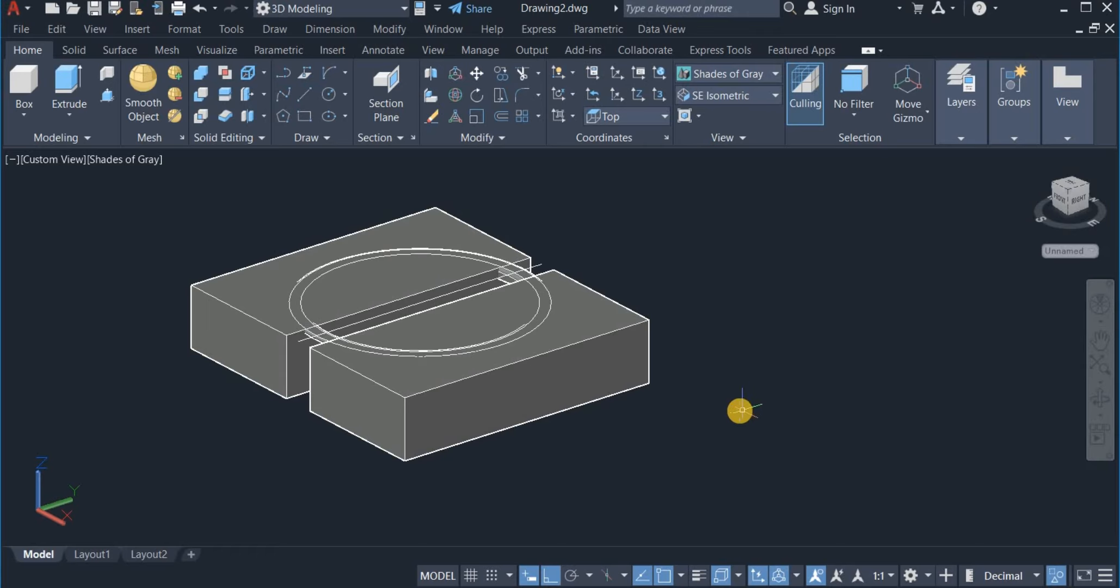
Move both boxes together straight up along Z so they pass through the rim ring's full height
{"action": "left_click", "coordinate": [250, 294]}
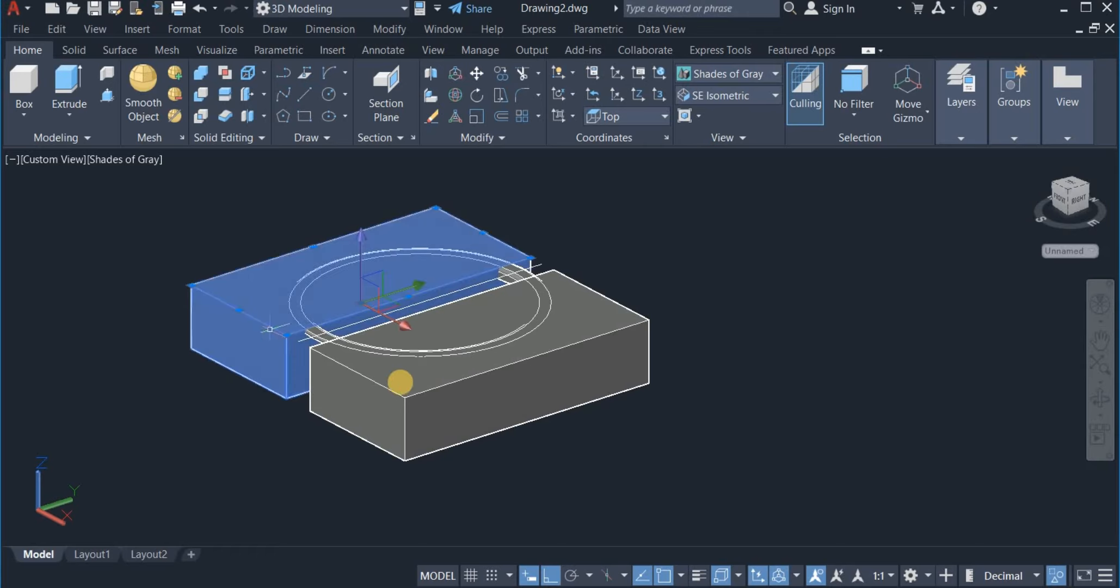
{"action": "left_click", "coordinate": [439, 400]}
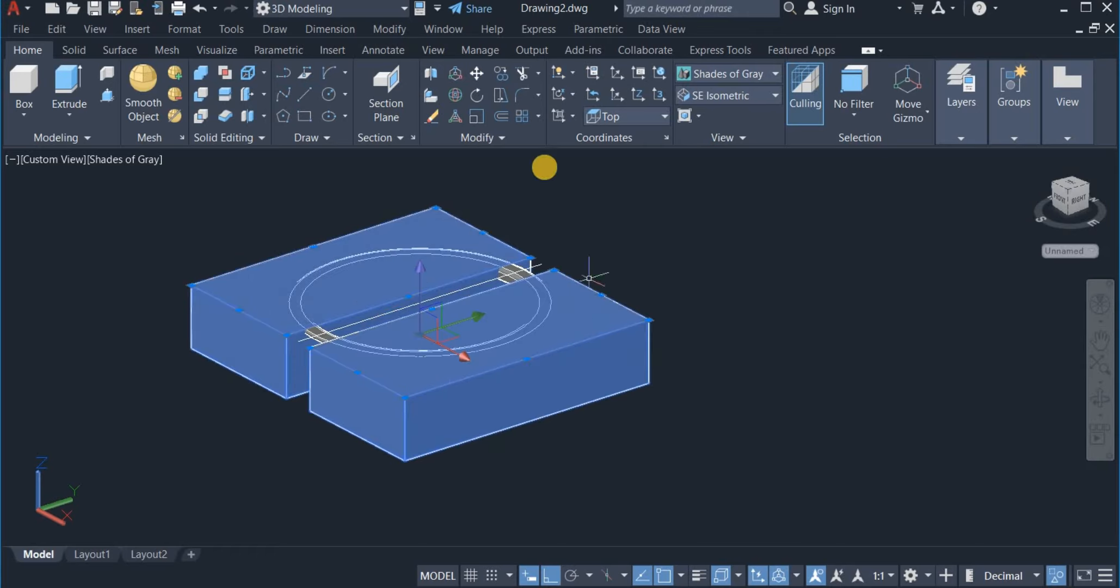
{"action": "left_click", "coordinate": [508, 103]}
{"action": "left_click", "coordinate": [690, 282]}
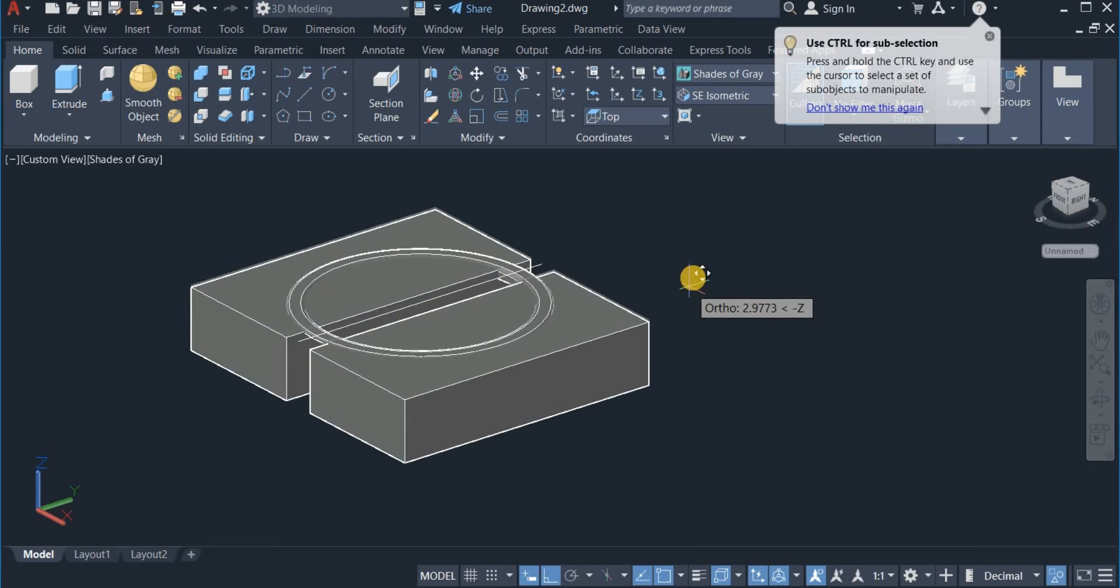
{"action": "left_click", "coordinate": [694, 263]}
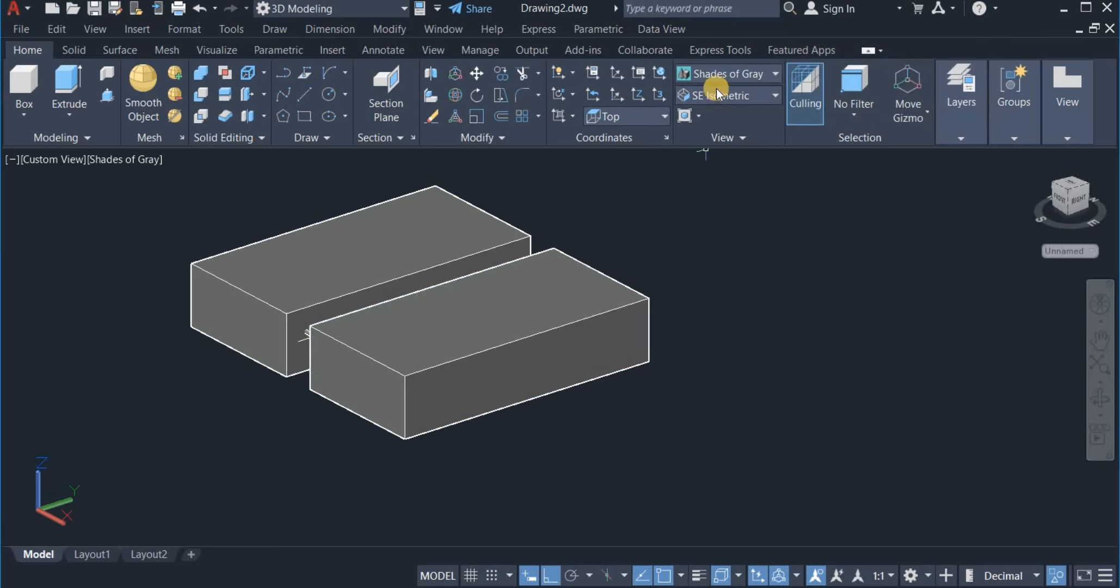
Switch the display to 2D Wireframe and subtract both boxes from the rim ring, leaving two handle pieces
{"action": "left_click", "coordinate": [721, 77]}
{"action": "left_click", "coordinate": [707, 177]}
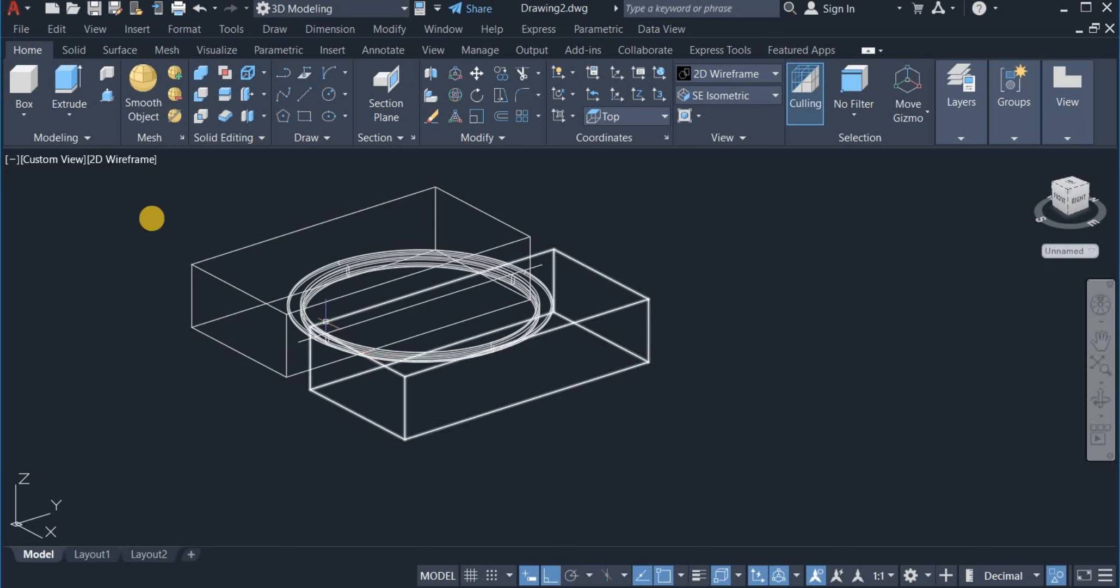
{"action": "left_click", "coordinate": [200, 99]}
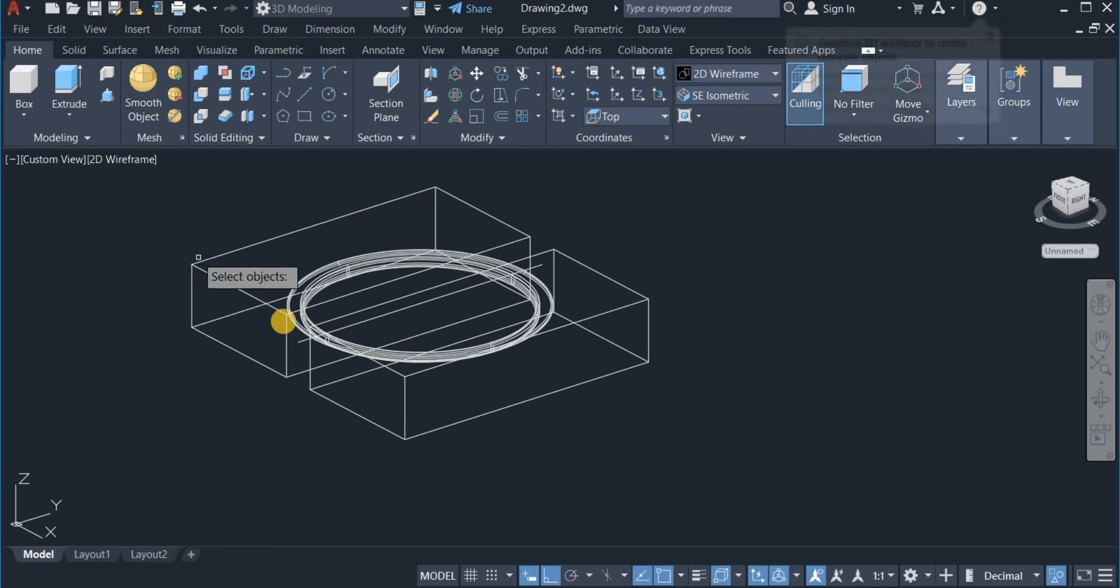
{"action": "left_click", "coordinate": [310, 315]}
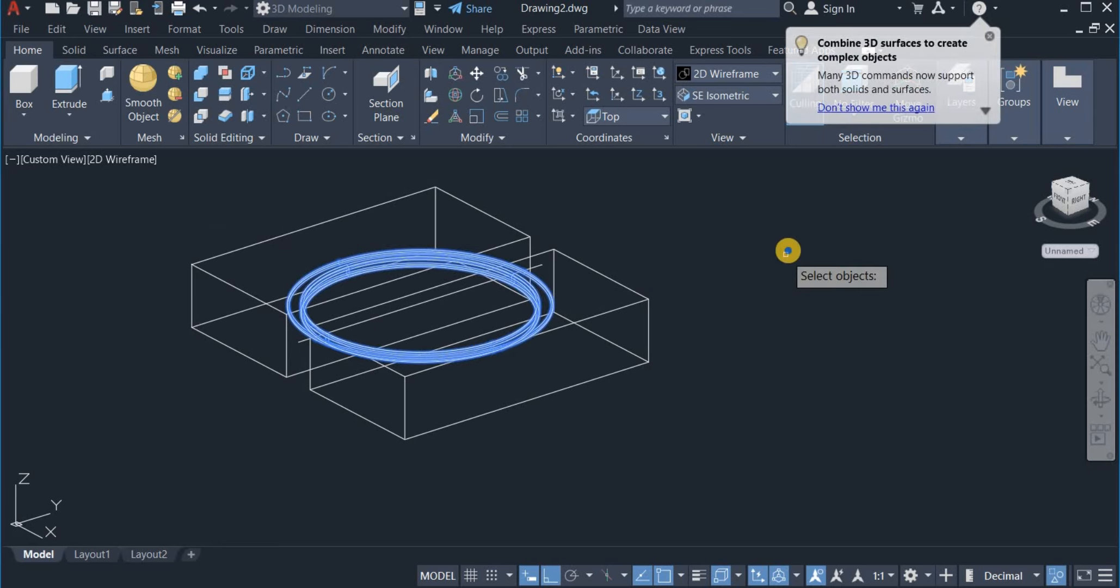
{"action": "key", "text": "Return"}
{"action": "left_click", "coordinate": [595, 315]}
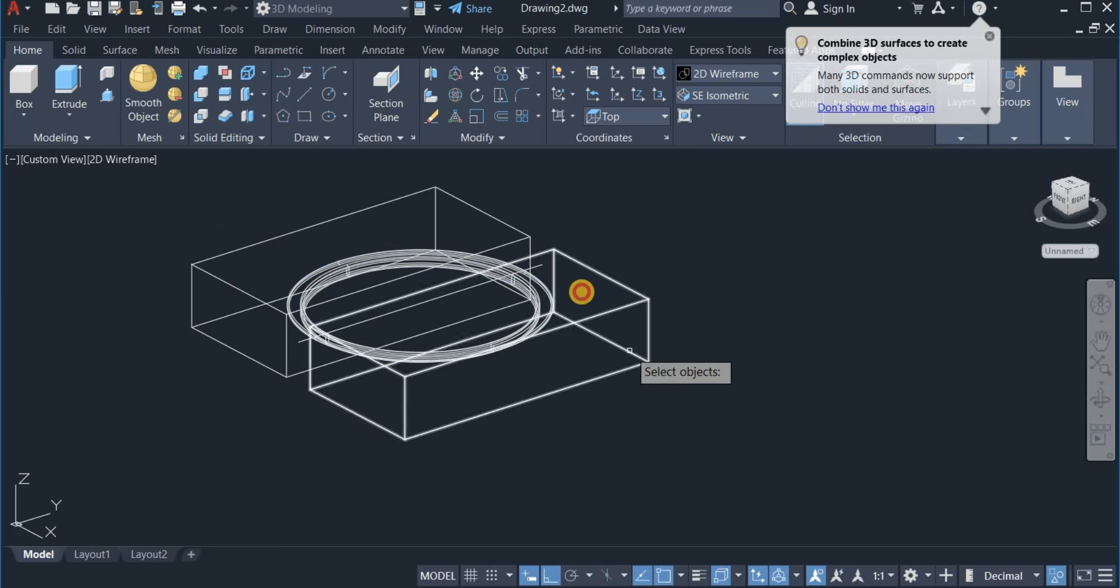
{"action": "left_click", "coordinate": [491, 202]}
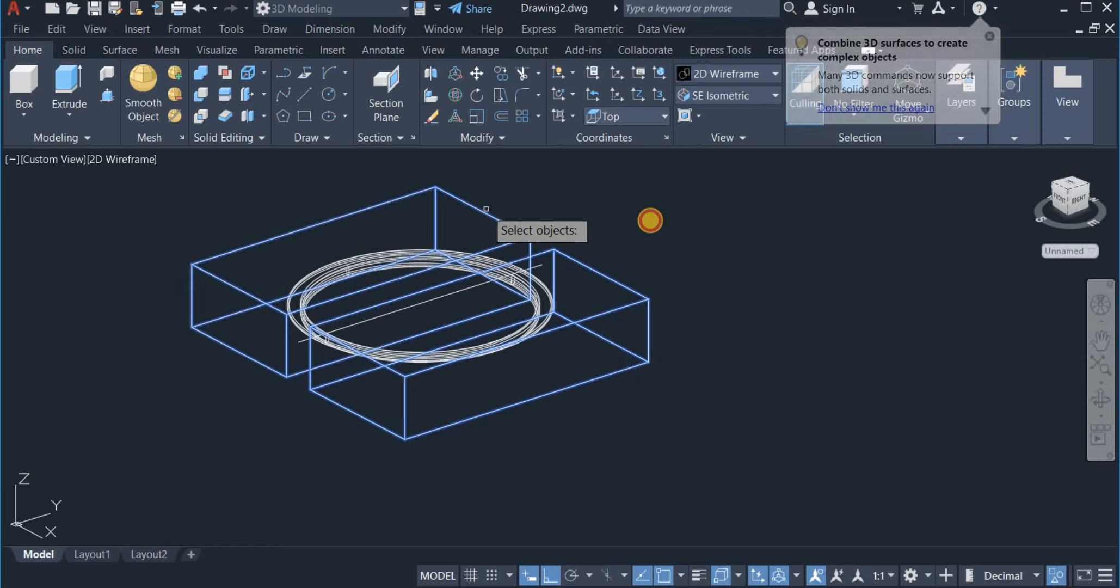
{"action": "key", "text": "Return"}
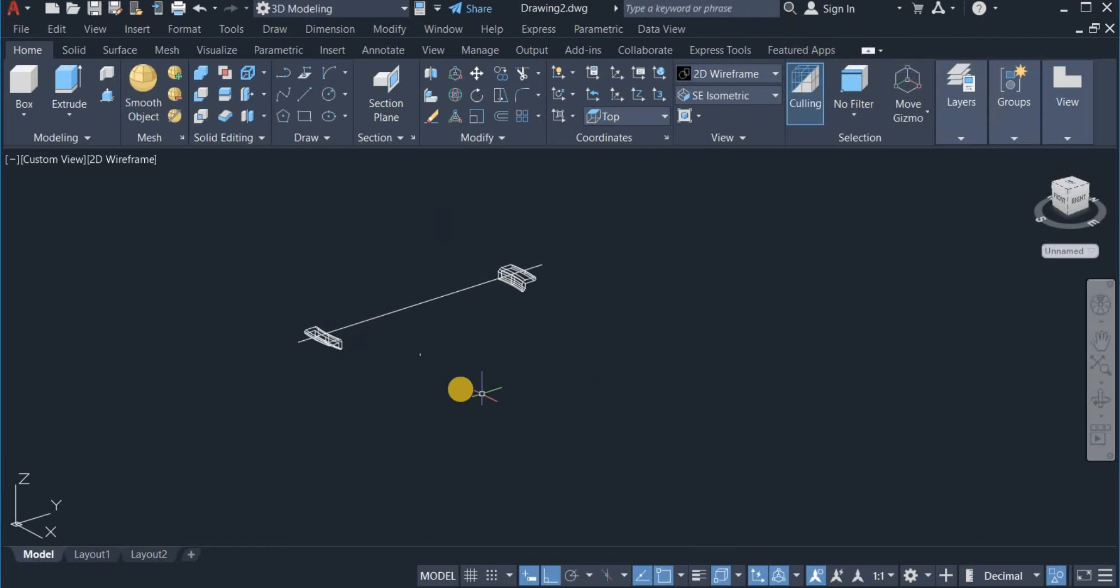
Erase the centre line and the small leftover point object between the two handle pieces
{"action": "left_click", "coordinate": [454, 388]}
{"action": "left_click", "coordinate": [392, 253]}
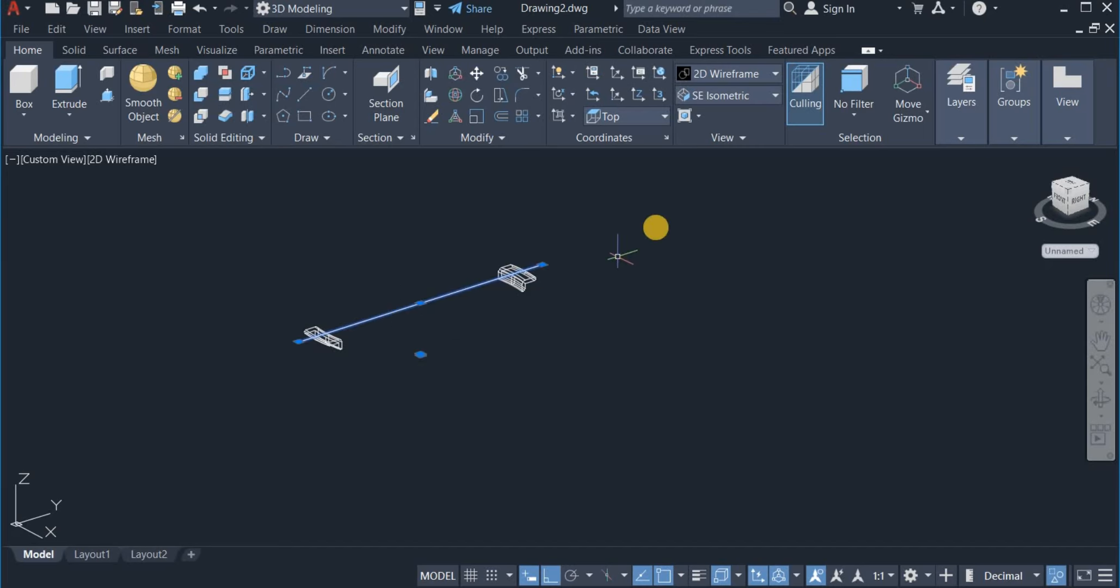
{"action": "right_click", "coordinate": [663, 211]}
{"action": "left_click", "coordinate": [707, 302]}
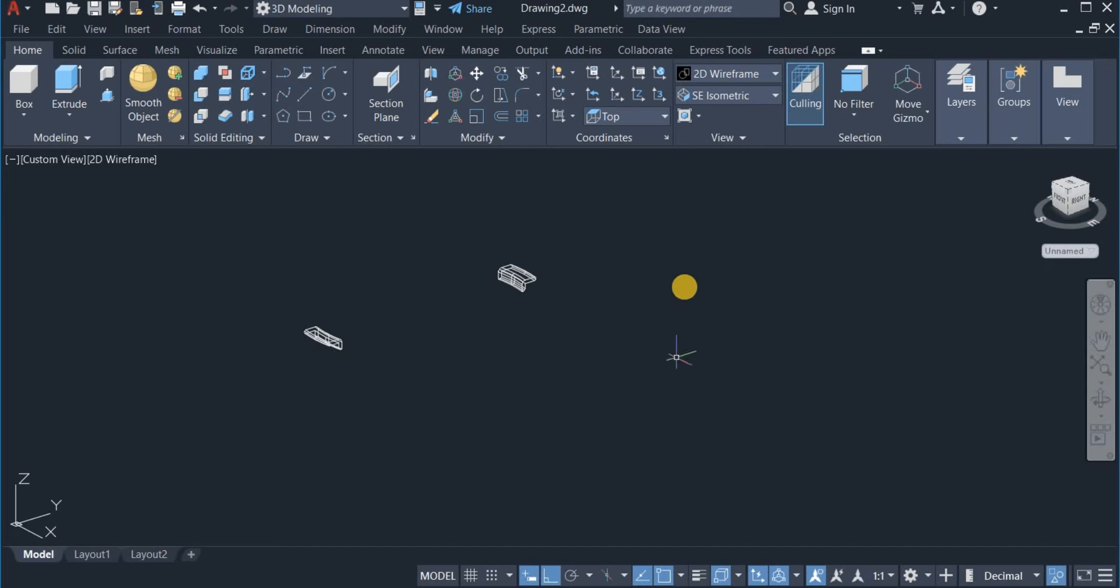
End object isolation to show the hidden pan body, lid and knob again
{"action": "right_click", "coordinate": [676, 274]}
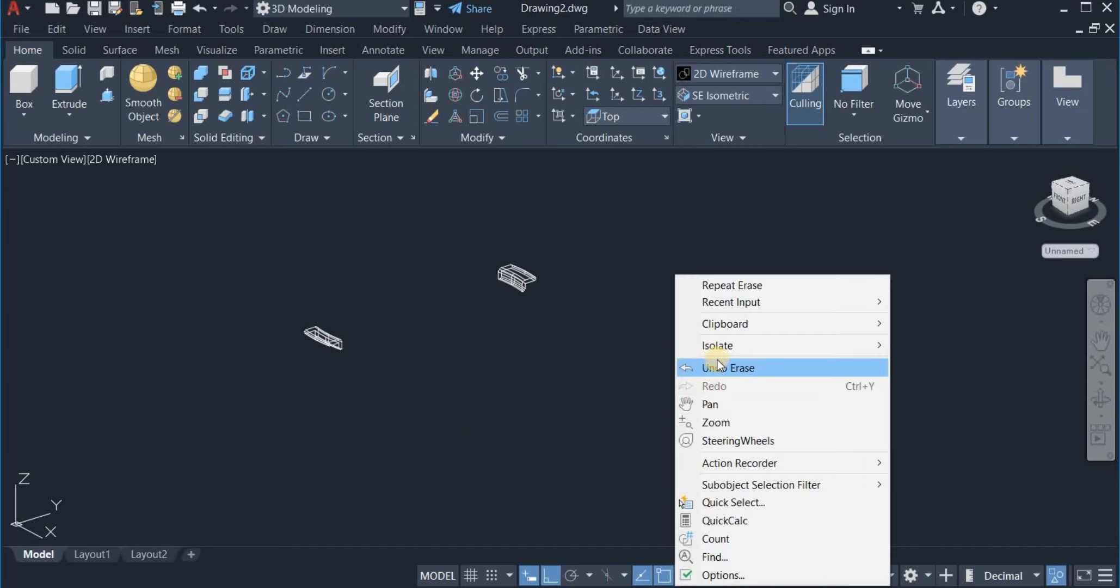
{"action": "mouse_move", "coordinate": [720, 347]}
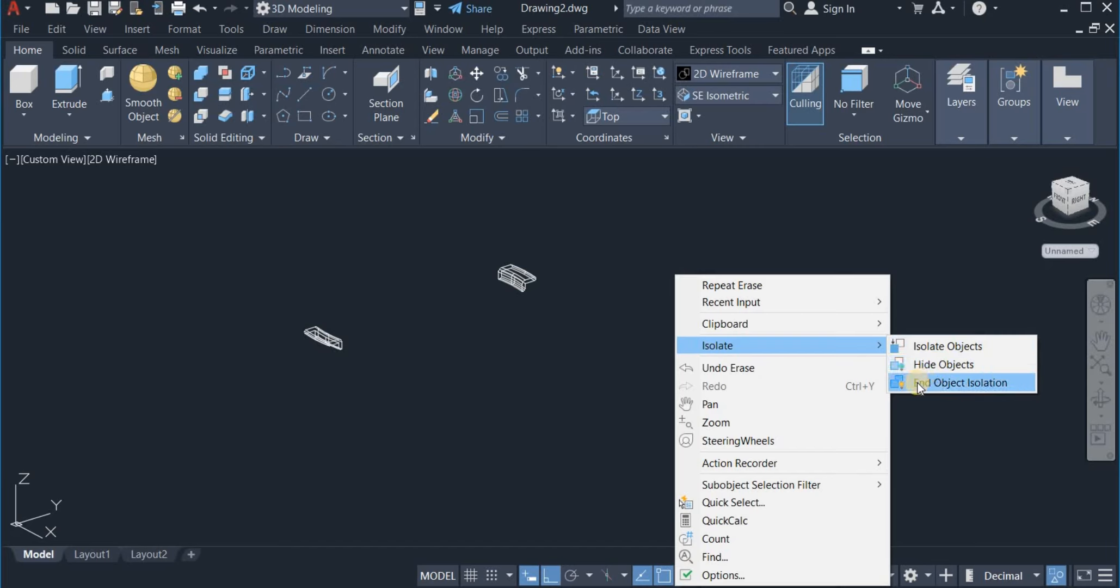
{"action": "left_click", "coordinate": [955, 380]}
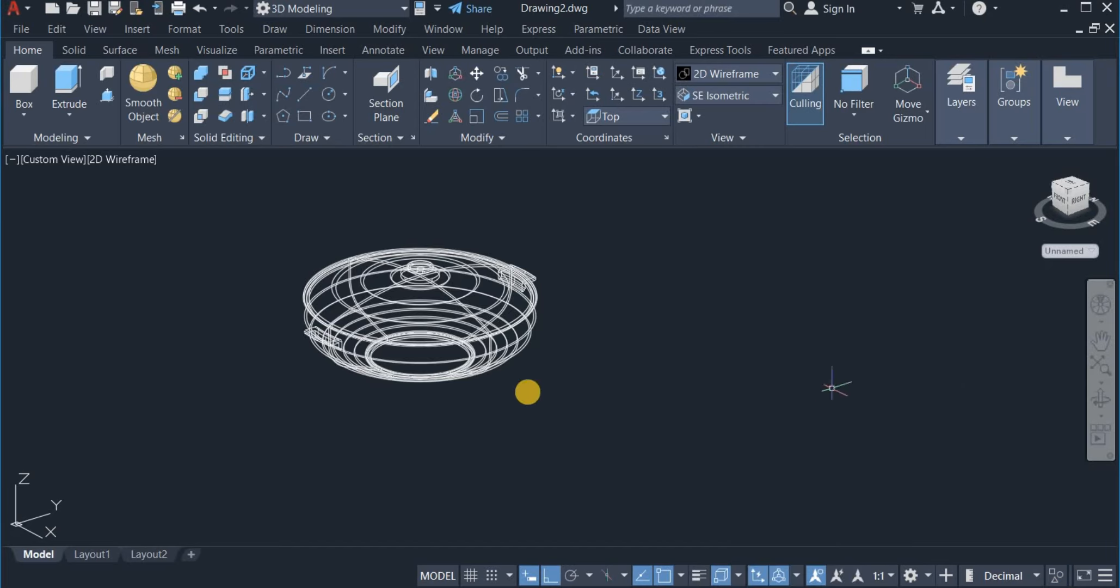
Display the complete pan in the Shades of Gray visual style and view it from the handle side
{"action": "left_click", "coordinate": [730, 77]}
{"action": "left_click", "coordinate": [841, 209]}
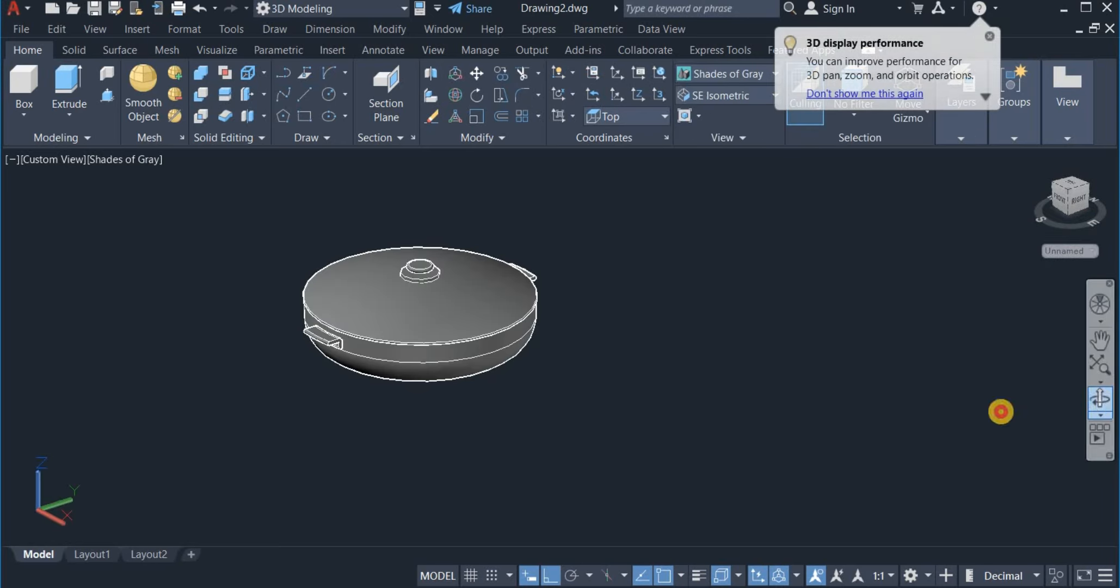
{"action": "left_click_drag", "start_coordinate": [1000, 412], "coordinate": [742, 282]}
{"action": "right_click", "coordinate": [745, 281]}
{"action": "left_click", "coordinate": [761, 296]}
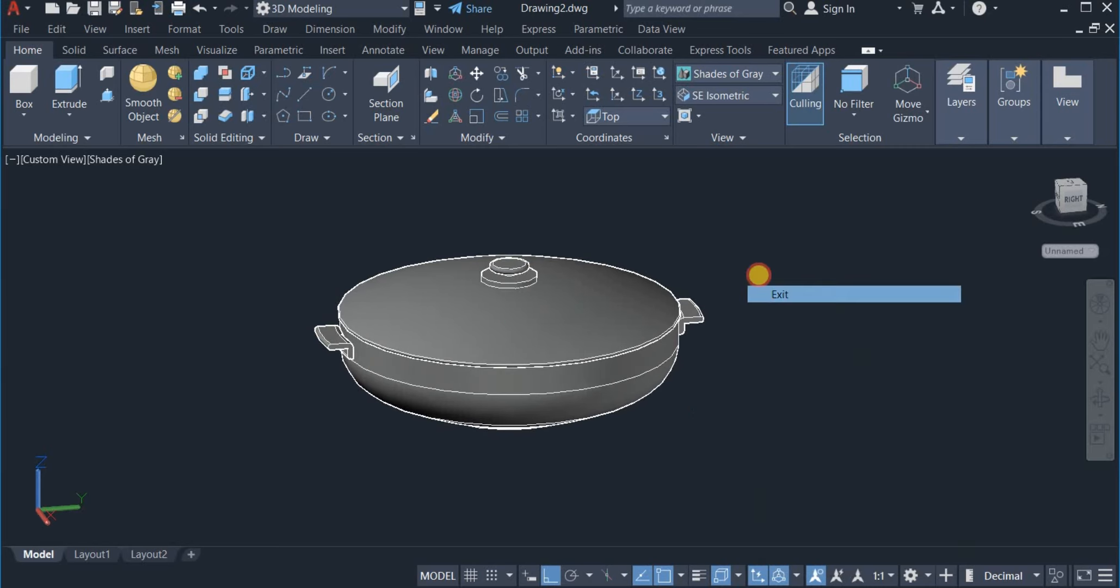
Switch the model's display to the Realistic visual style and view the closed pan from a slightly lower angle
{"action": "left_click", "coordinate": [716, 77]}
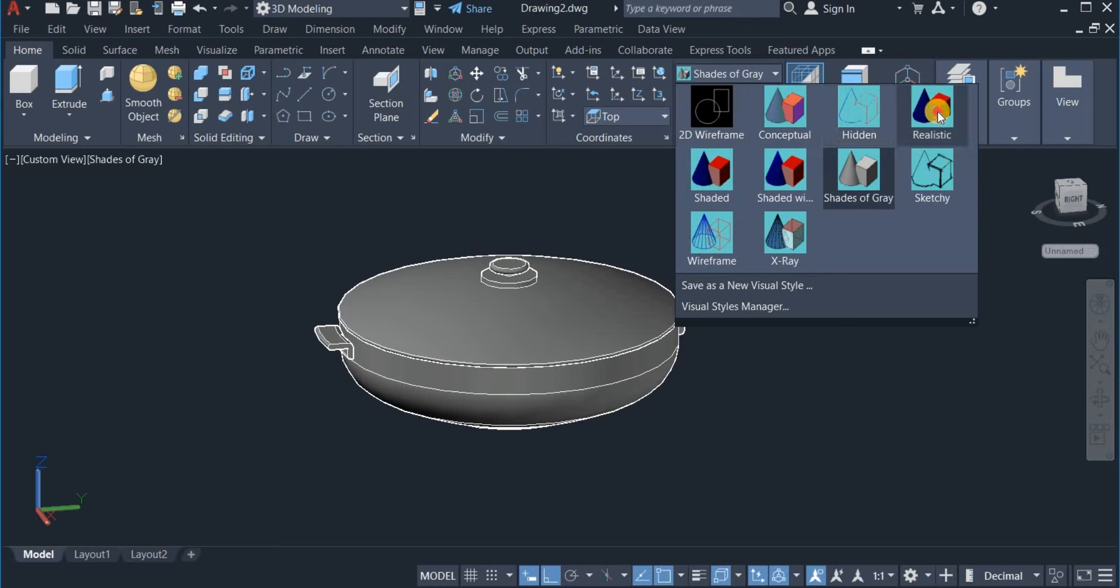
{"action": "left_click", "coordinate": [909, 117]}
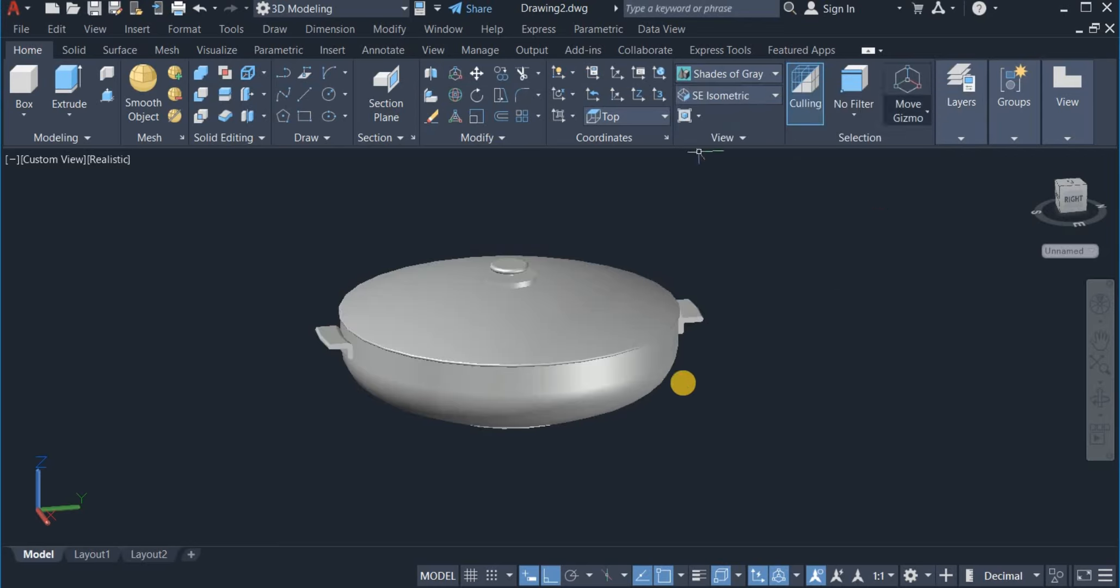
{"action": "left_click", "coordinate": [1092, 396]}
{"action": "left_click_drag", "start_coordinate": [920, 393], "coordinate": [790, 355]}
{"action": "right_click", "coordinate": [792, 355]}
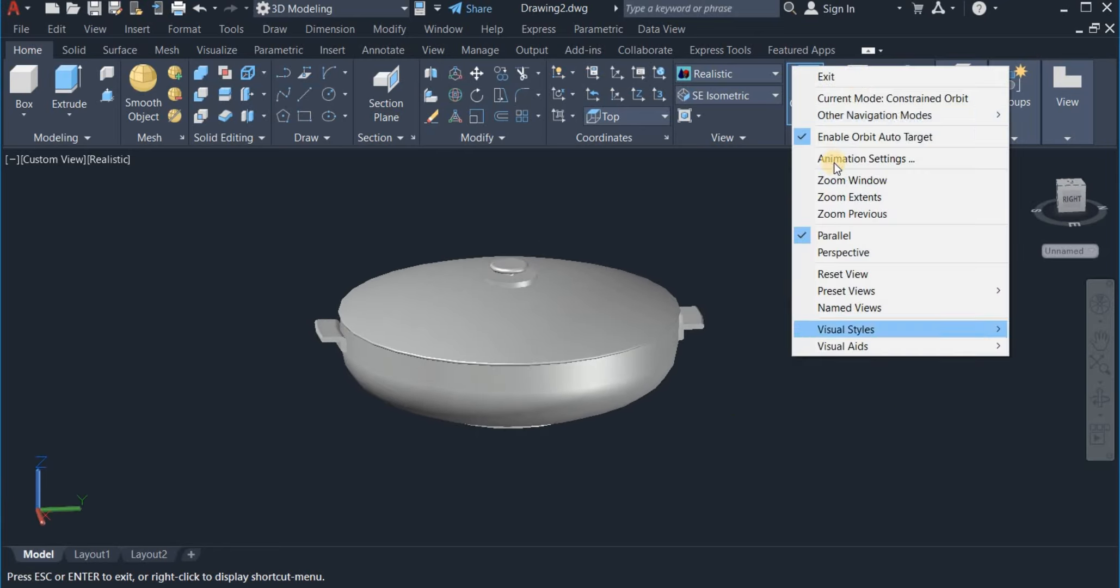
{"action": "left_click", "coordinate": [855, 75]}
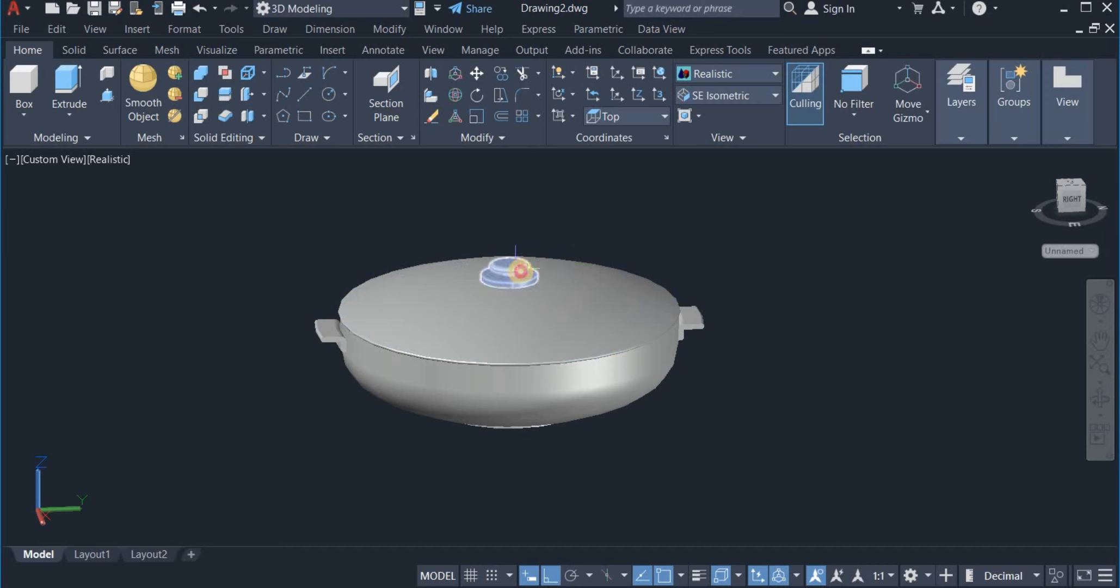
Hide the lid and its knob and look into the open pan body from above
{"action": "left_click", "coordinate": [524, 268]}
{"action": "right_click", "coordinate": [676, 238]}
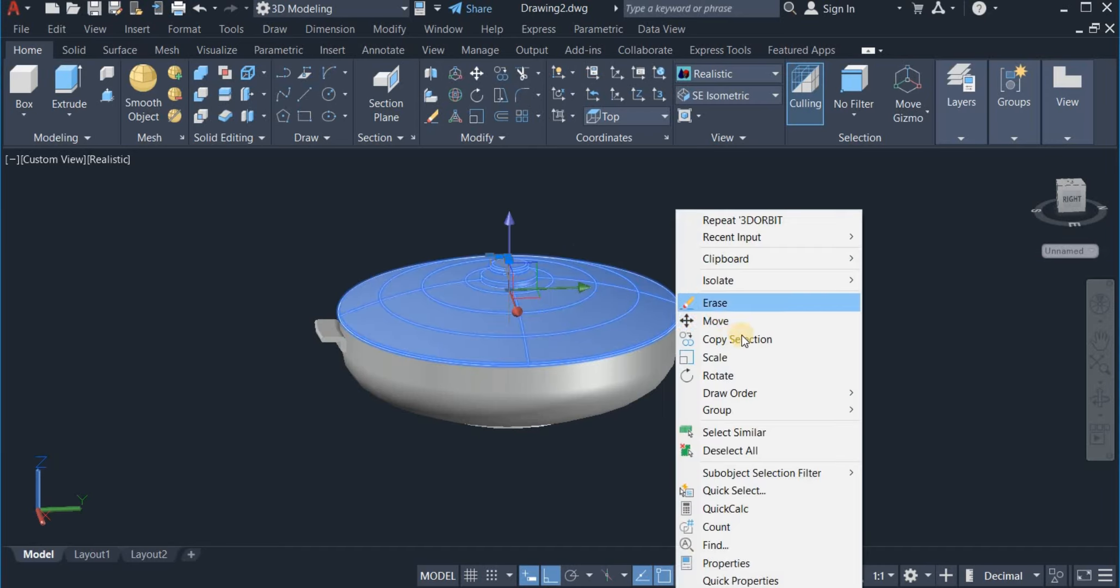
{"action": "mouse_move", "coordinate": [801, 282]}
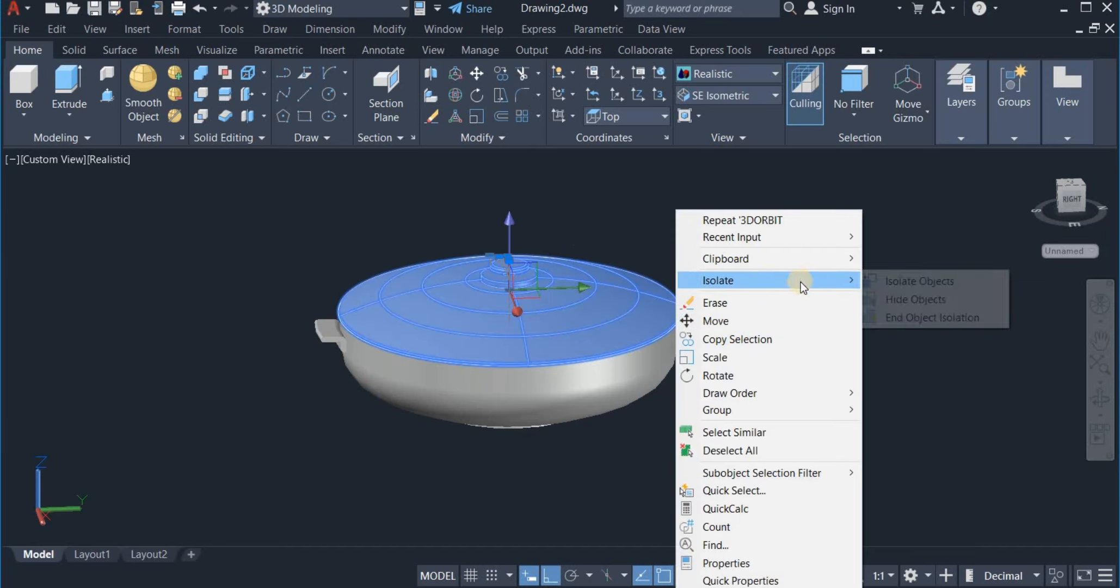
{"action": "left_click", "coordinate": [897, 301]}
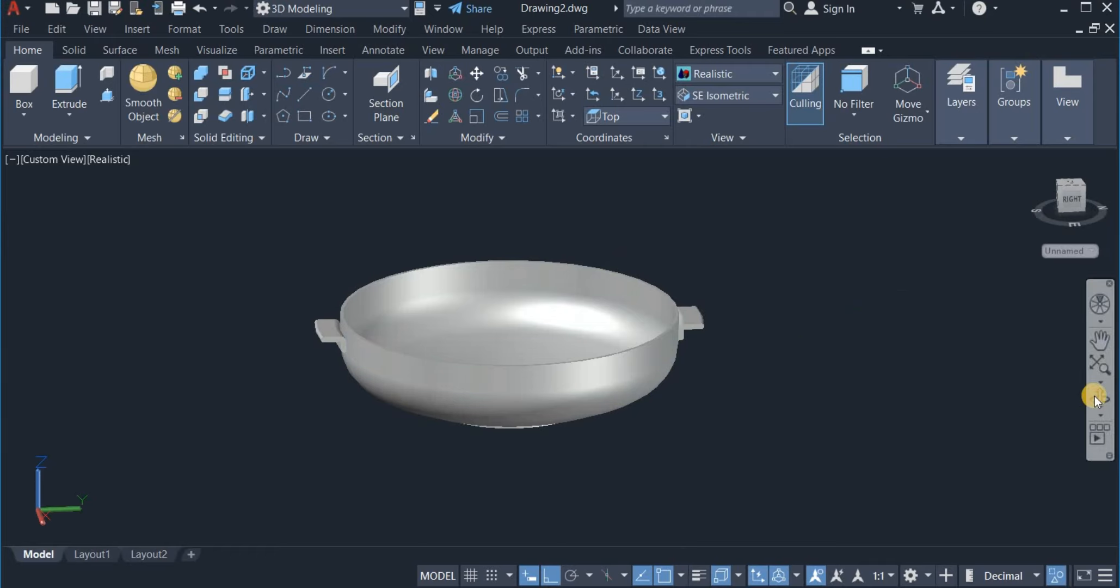
{"action": "mouse_move", "coordinate": [834, 319]}
{"action": "middle_mouse_down", "text": "shift"}
{"action": "mouse_move", "coordinate": [800, 417]}
{"action": "mouse_move", "coordinate": [775, 420]}
{"action": "mouse_move", "coordinate": [722, 328]}
{"action": "mouse_move", "coordinate": [727, 292]}
{"action": "mouse_move", "coordinate": [782, 305]}
{"action": "mouse_move", "coordinate": [804, 337]}
{"action": "mouse_move", "coordinate": [830, 343]}
{"action": "mouse_move", "coordinate": [834, 325]}
{"action": "mouse_move", "coordinate": [824, 325]}
{"action": "middle_mouse_up", "text": "shift"}
{"action": "right_click", "coordinate": [751, 283]}
{"action": "left_click", "coordinate": [789, 292]}
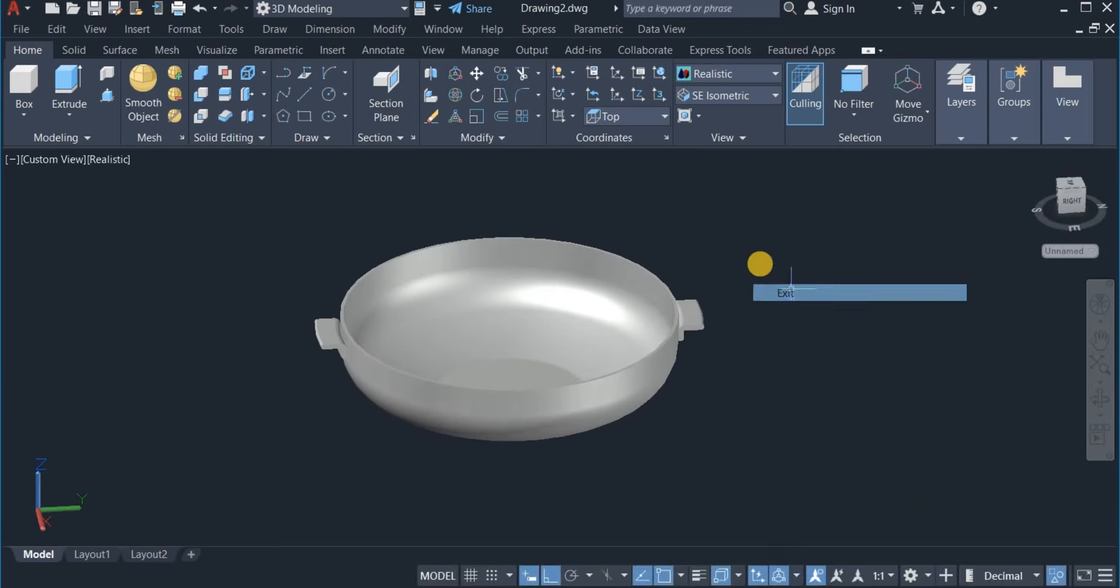
End object isolation to bring back the lid and knob, and examine the closed pan with its handles
{"action": "right_click", "coordinate": [724, 231]}
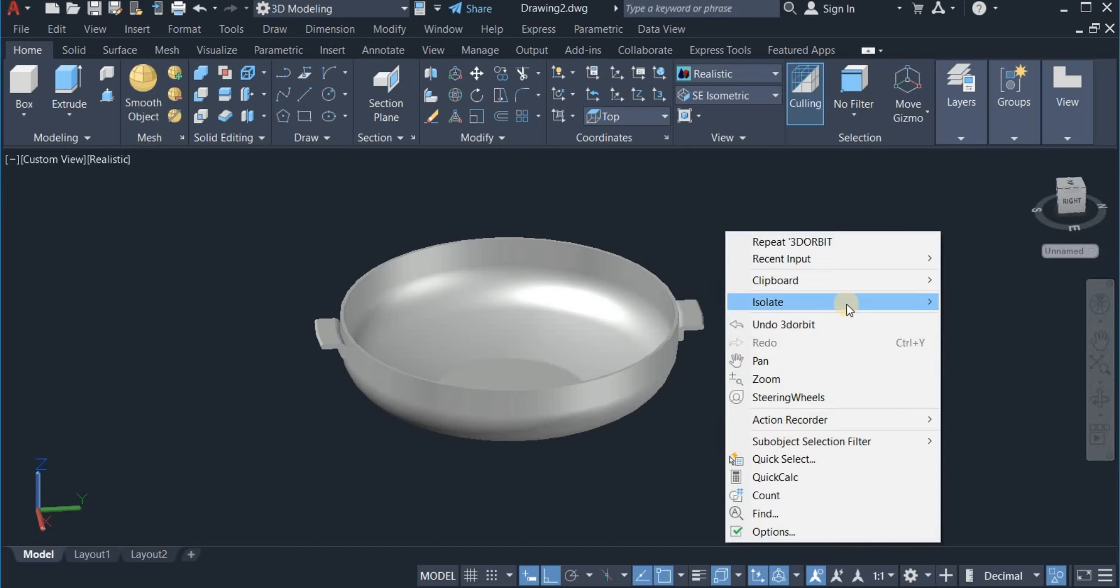
{"action": "mouse_move", "coordinate": [847, 305]}
{"action": "left_click", "coordinate": [1001, 339]}
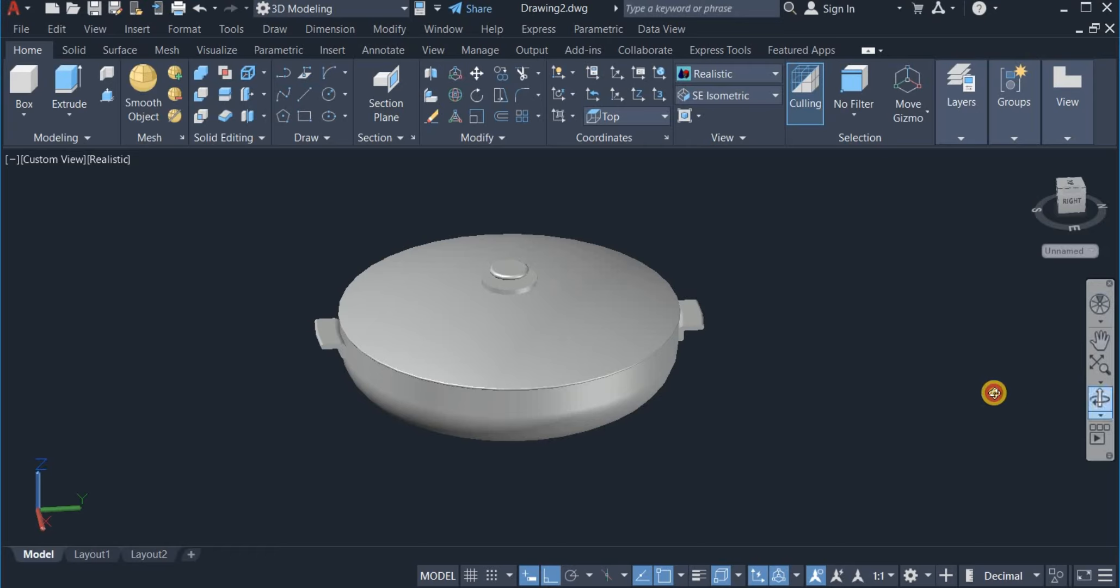
{"action": "left_click_drag", "start_coordinate": [994, 392], "coordinate": [977, 375]}
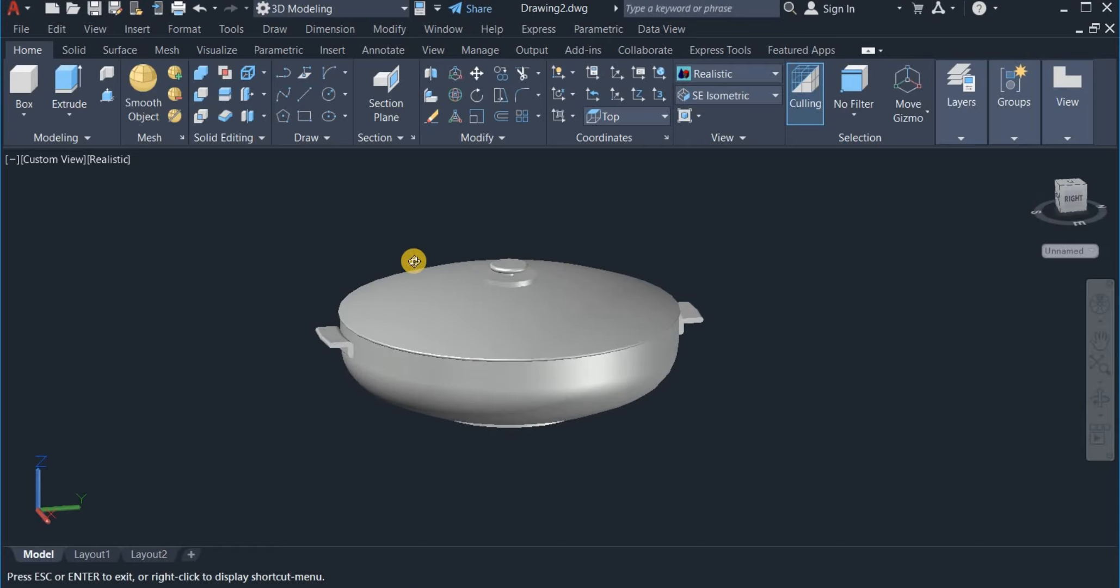
{"action": "left_click_drag", "start_coordinate": [413, 261], "coordinate": [489, 285]}
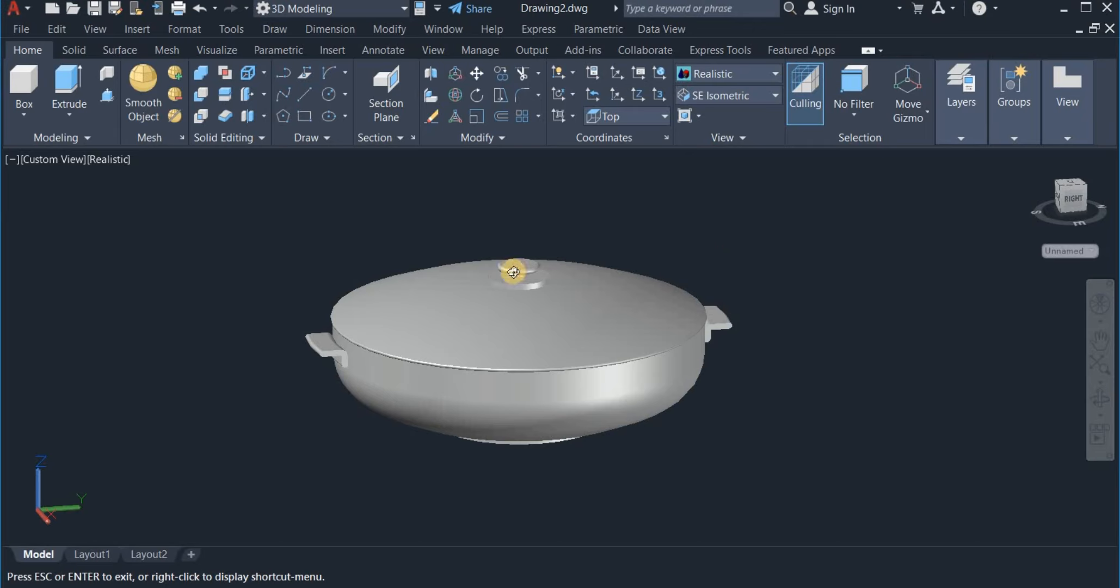
{"action": "right_click", "coordinate": [783, 249]}
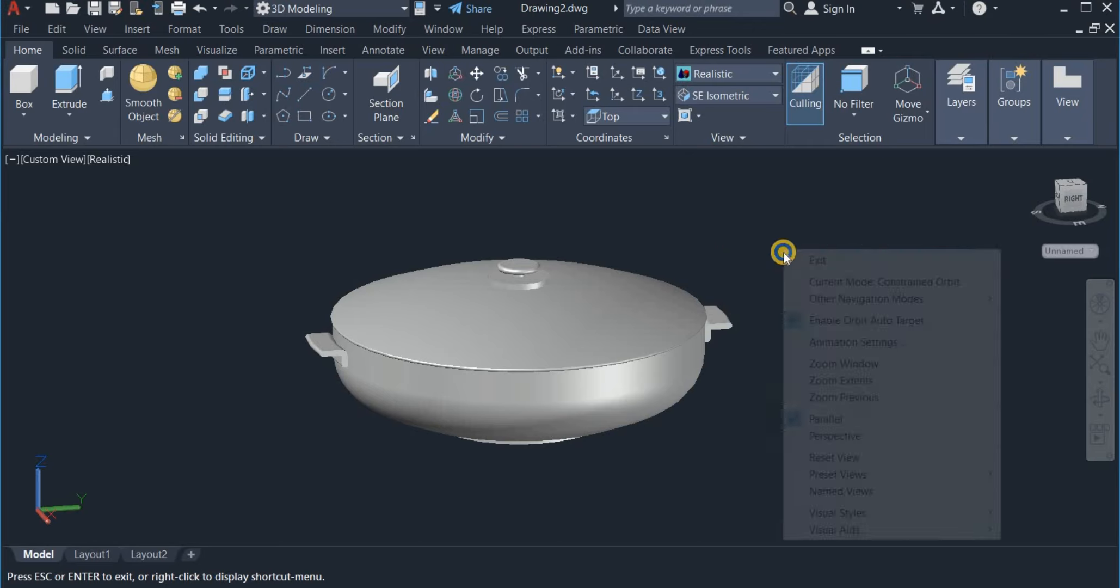
{"action": "left_click", "coordinate": [821, 261]}
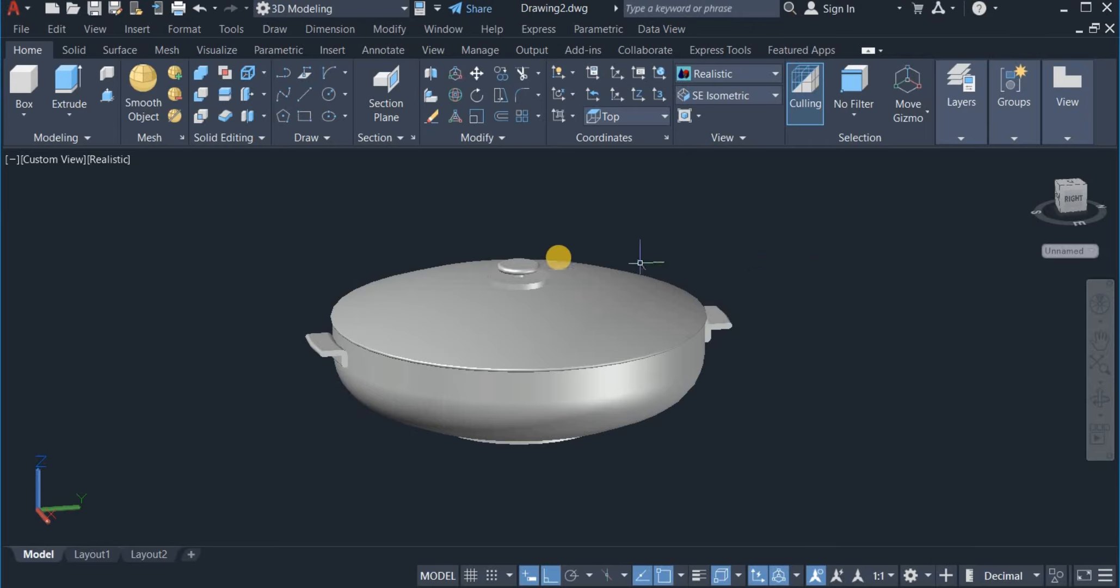
Set the colour of the lid knob and both side handles to 128,128,128
{"action": "left_click", "coordinate": [519, 265]}
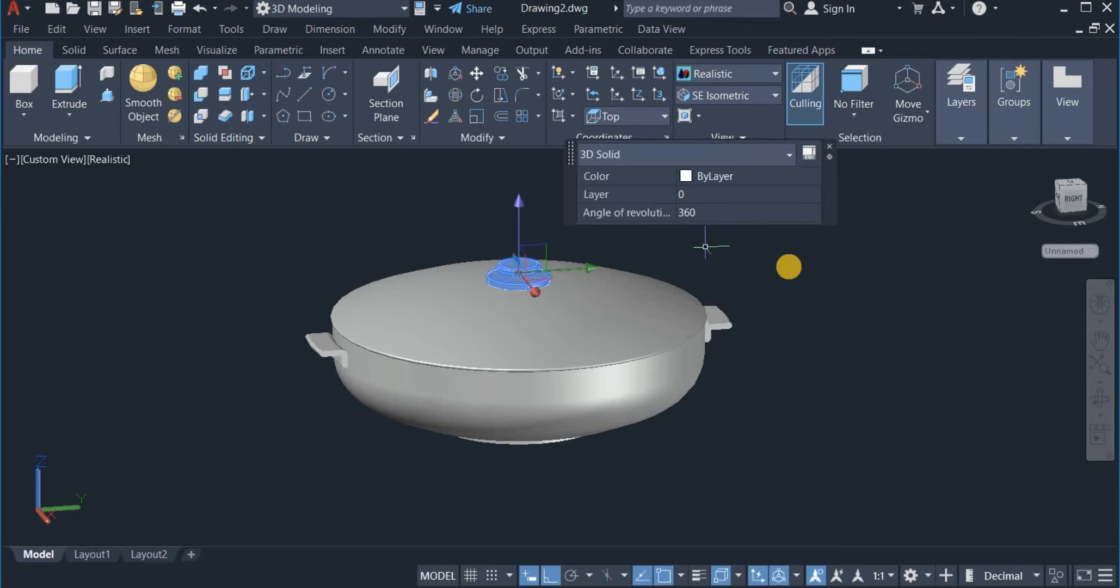
{"action": "left_click", "coordinate": [718, 319]}
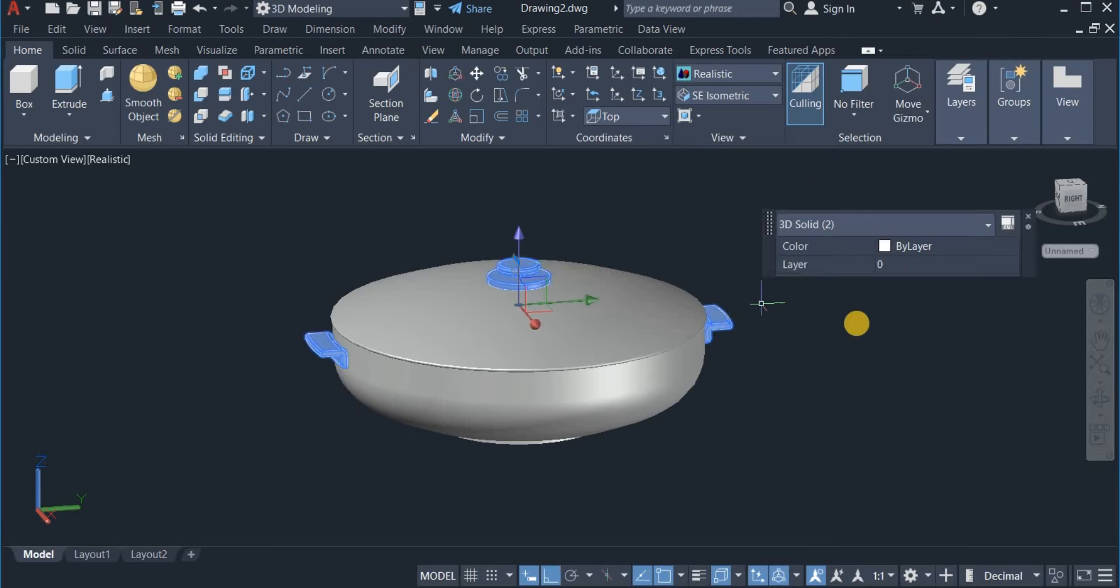
{"action": "left_click", "coordinate": [886, 247]}
{"action": "left_click", "coordinate": [879, 248]}
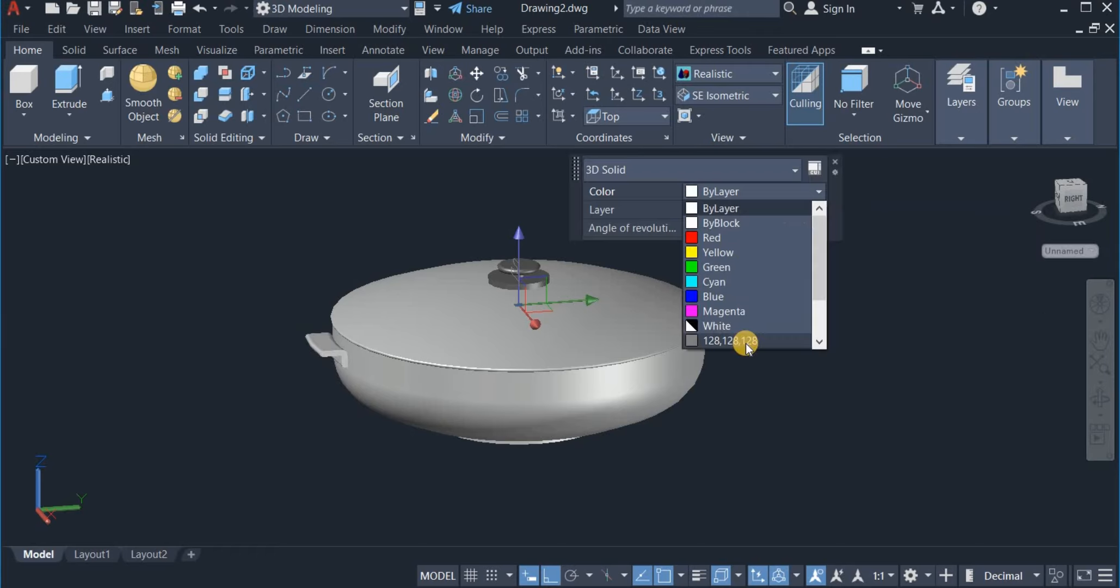
{"action": "left_click", "coordinate": [749, 341]}
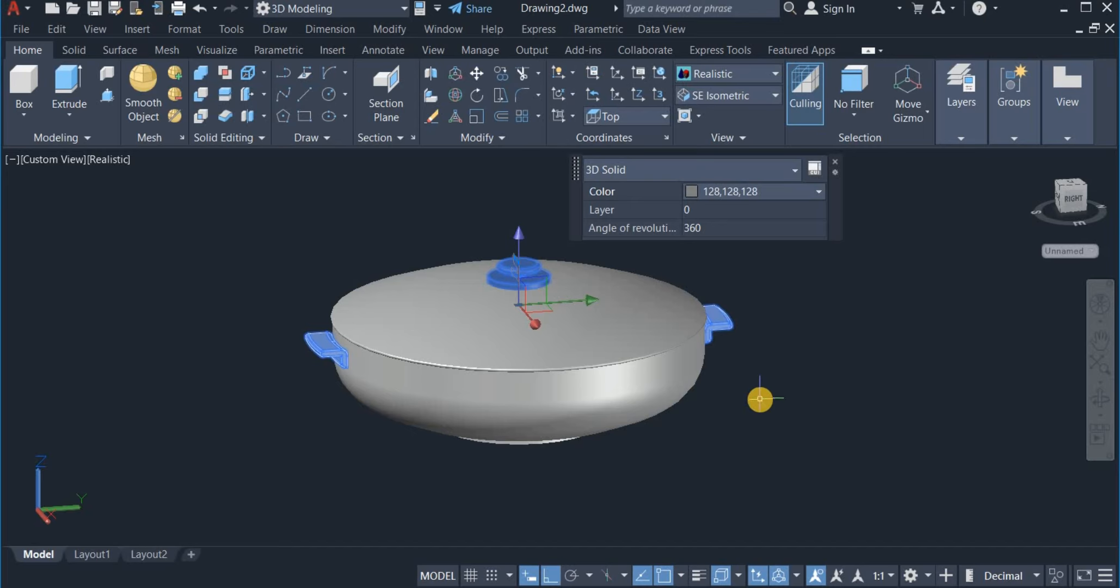
{"action": "key", "text": "Escape"}
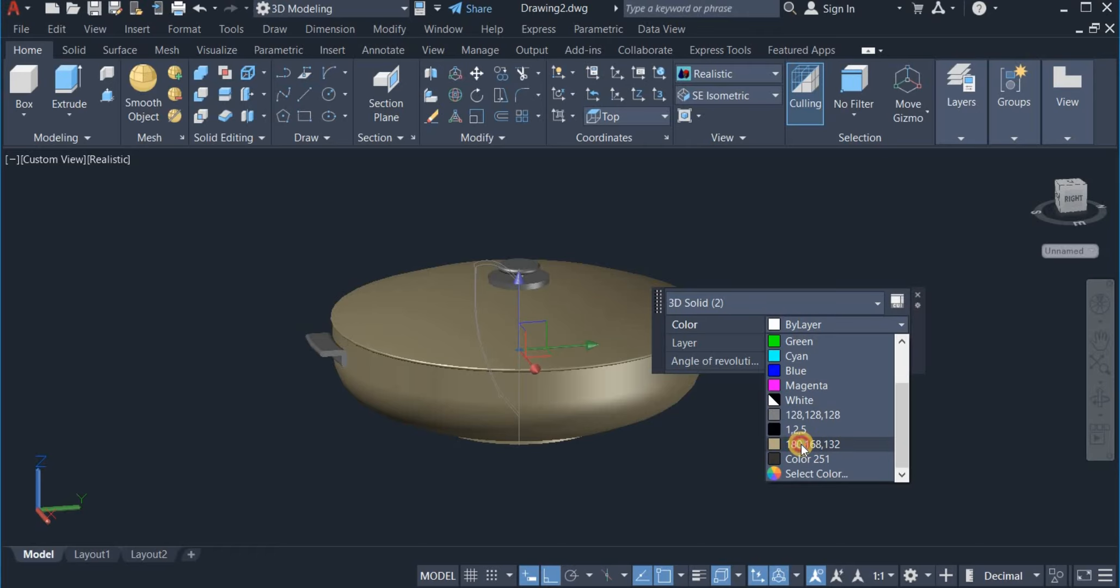
Set the colour of the lid and pan body to 180,168,132 and check the coloured pan from several angles
{"action": "left_click", "coordinate": [802, 444]}
{"action": "key", "text": "Escape"}
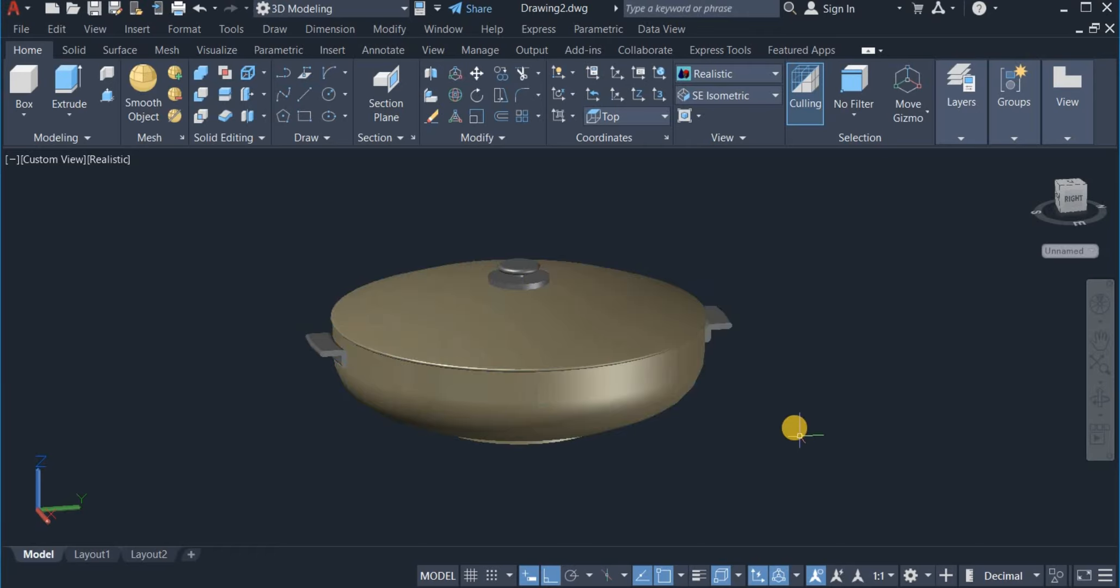
{"action": "left_click", "coordinate": [1099, 399]}
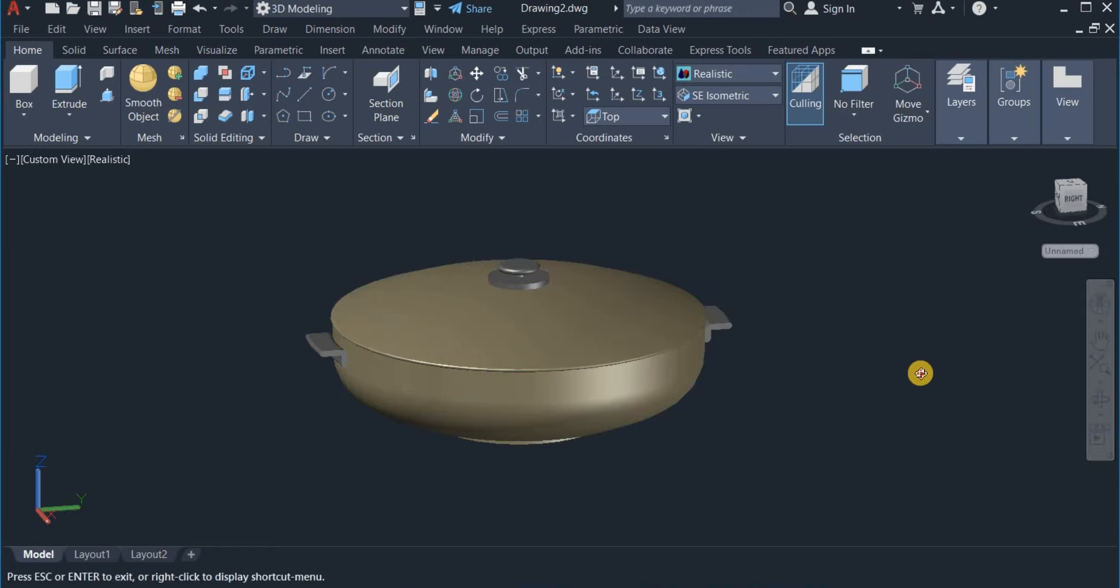
{"action": "left_click_drag", "start_coordinate": [919, 372], "coordinate": [848, 391]}
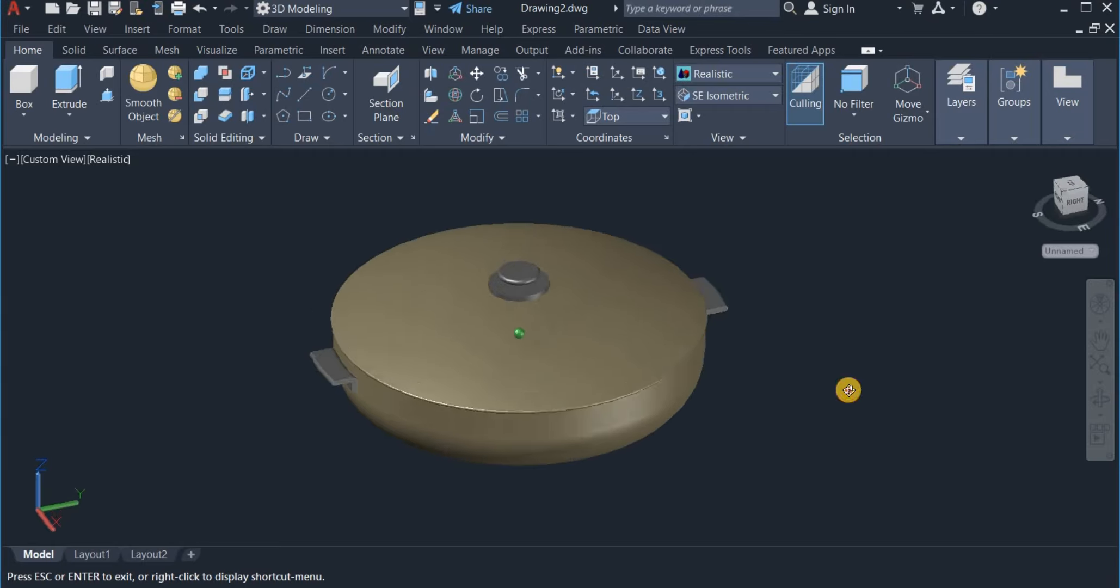
{"action": "scroll", "coordinate": [662, 242], "scroll_direction": "up", "scroll_amount": 1}
{"action": "scroll", "coordinate": [659, 240], "scroll_direction": "down", "scroll_amount": 1}
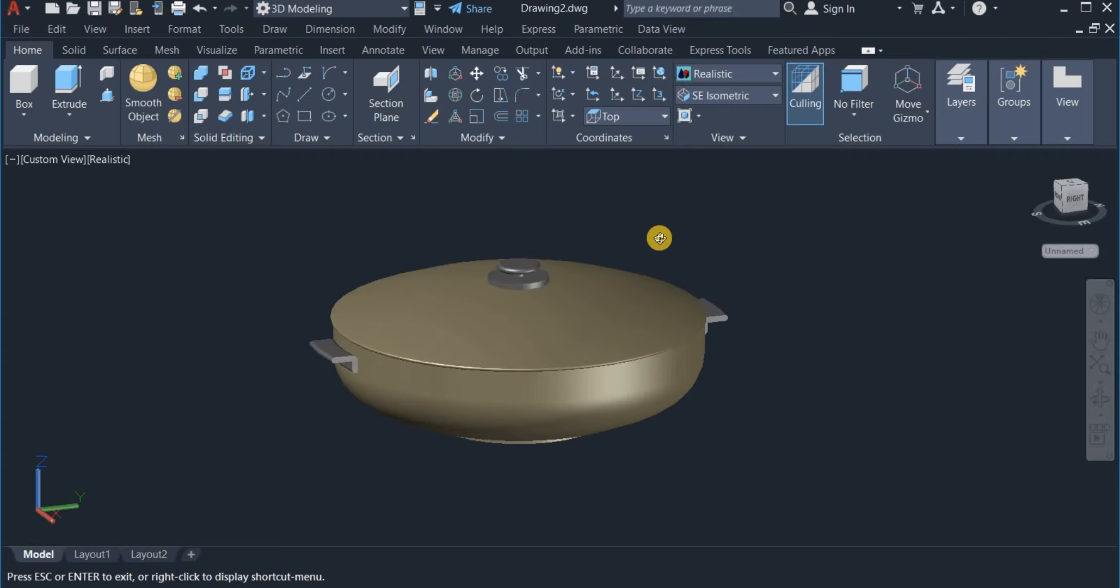
{"action": "middle_click_drag", "start_coordinate": [658, 241], "coordinate": [690, 244]}
{"action": "key", "text": "Escape"}
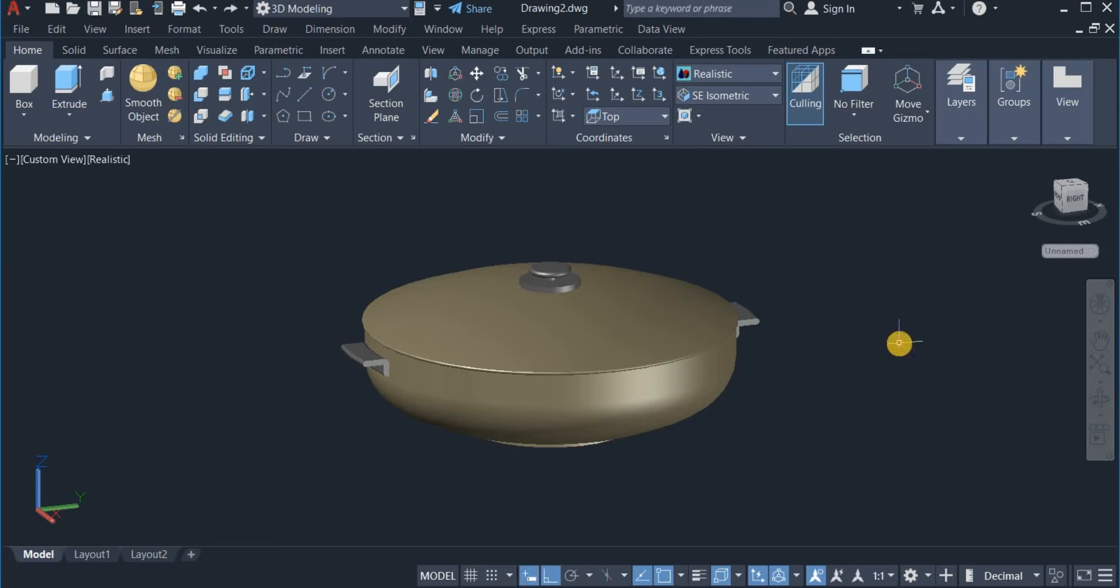
Change the colour of the lid knob and both side handles to 1,2,5
{"action": "left_click", "coordinate": [524, 274]}
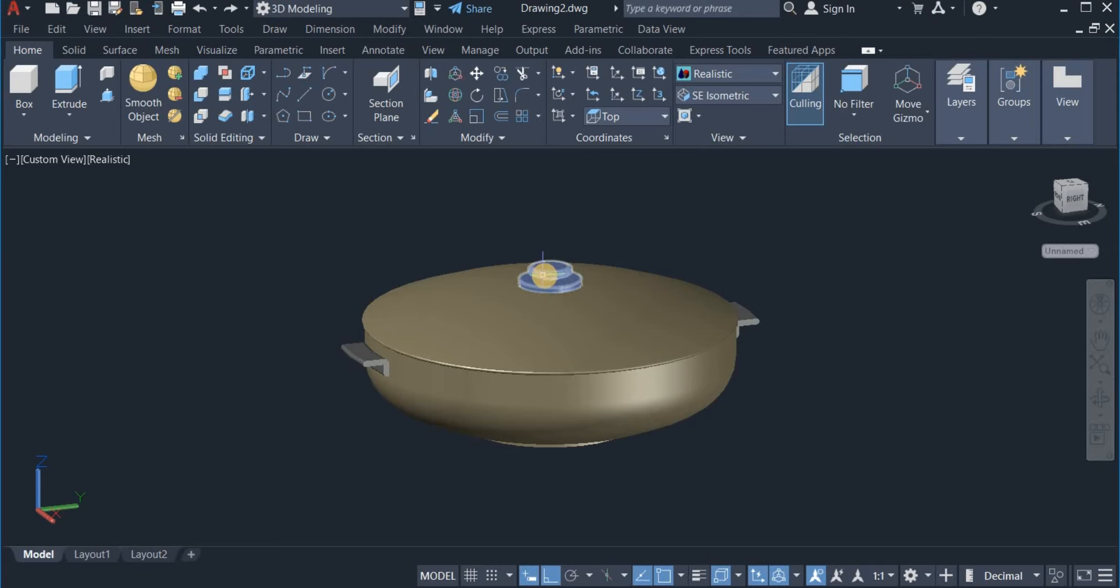
{"action": "left_click", "coordinate": [747, 319]}
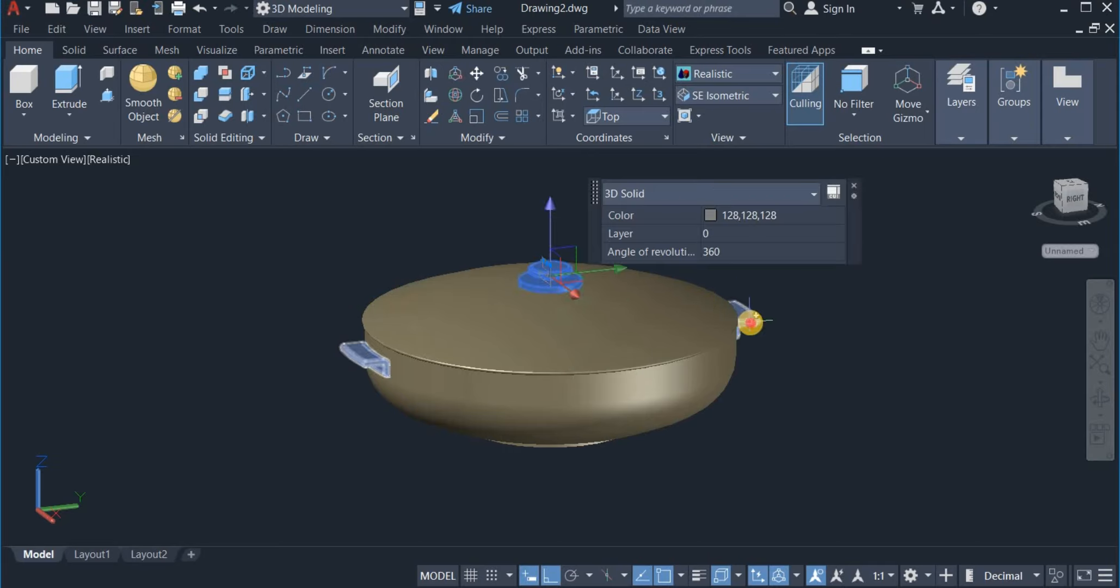
{"action": "left_click", "coordinate": [796, 217]}
{"action": "left_click", "coordinate": [796, 218]}
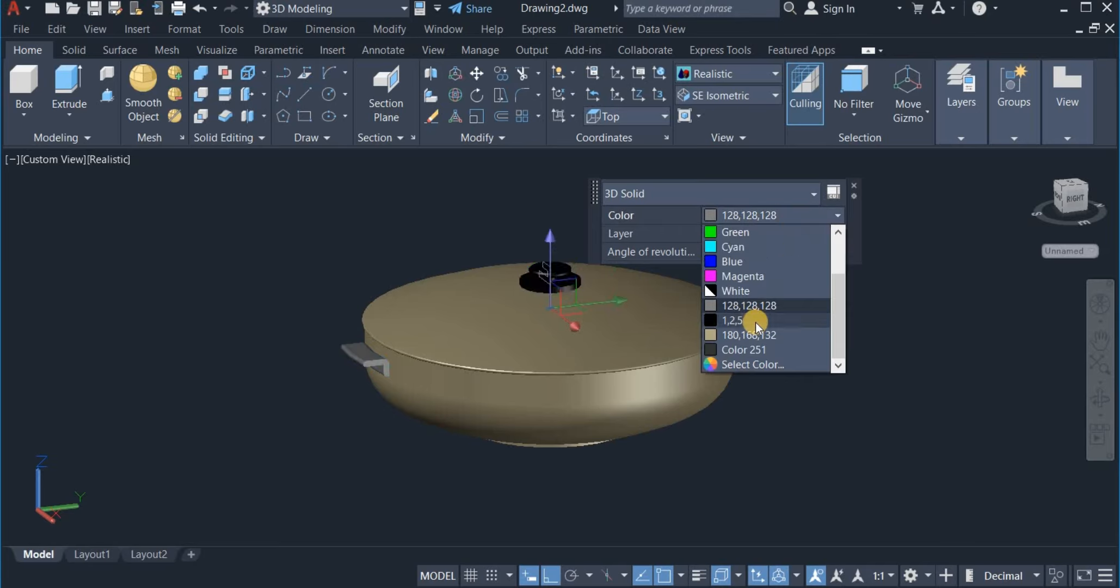
{"action": "left_click", "coordinate": [756, 323]}
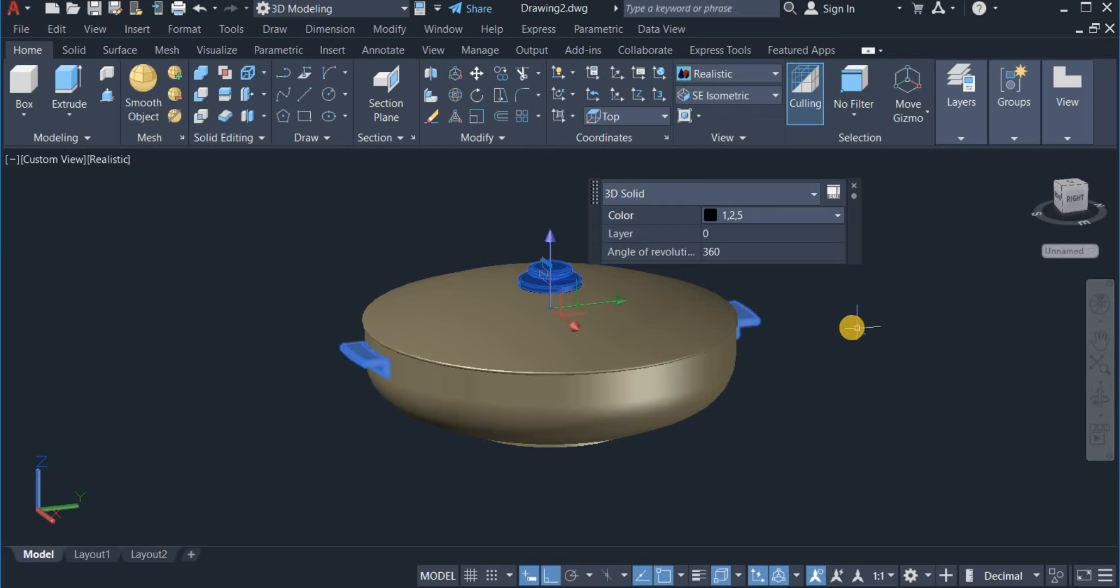
{"action": "key", "text": "Escape"}
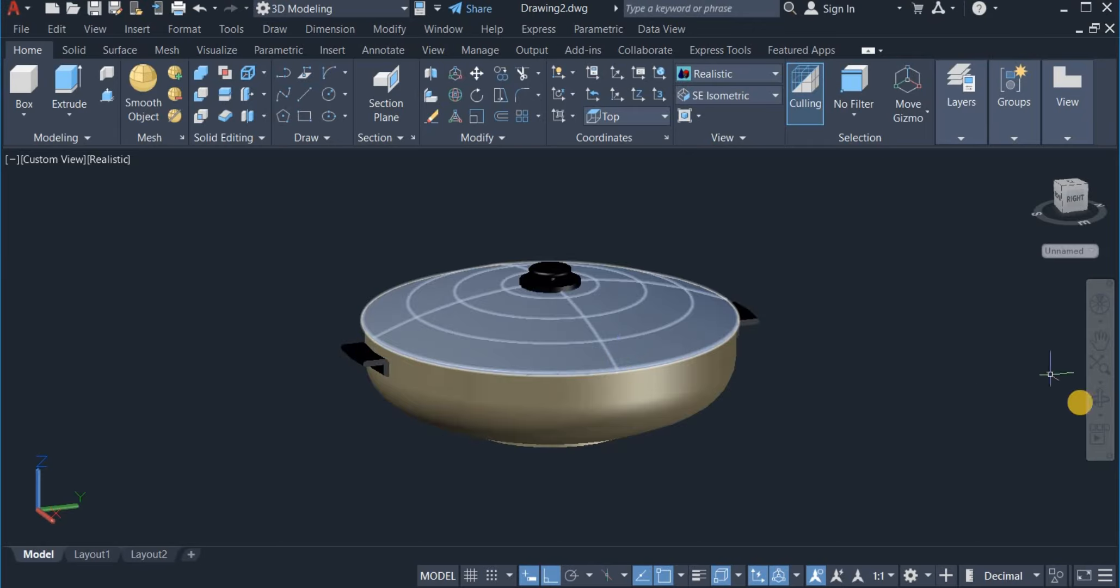
Turn on the sun light with default lighting off, and open the render environment and exposure settings
{"action": "left_click", "coordinate": [1098, 399]}
{"action": "left_click_drag", "start_coordinate": [895, 390], "coordinate": [800, 406]}
{"action": "scroll", "coordinate": [614, 343], "scroll_direction": "up", "scroll_amount": 1}
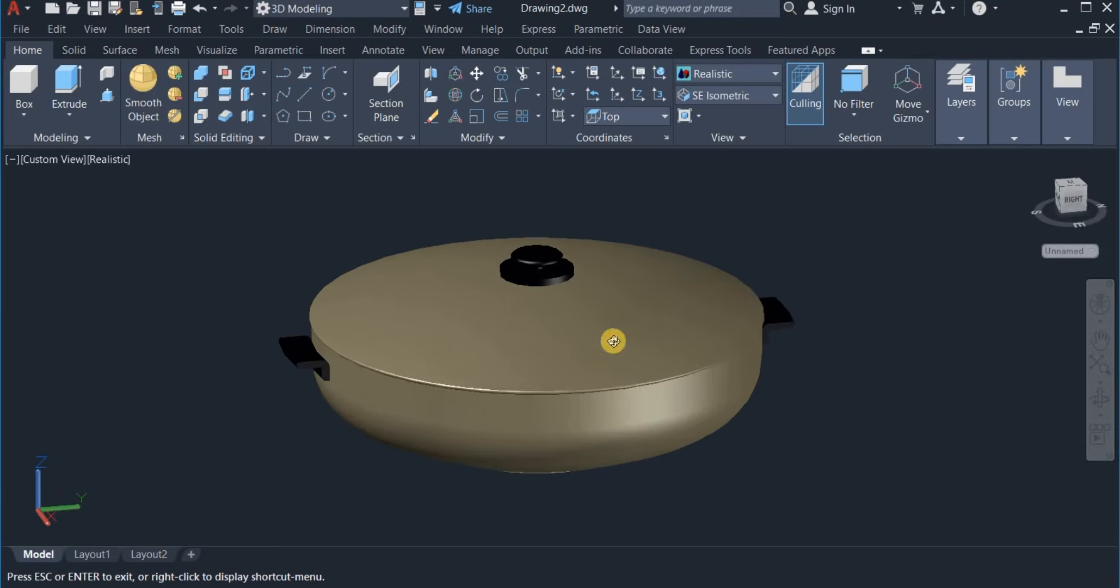
{"action": "right_click", "coordinate": [799, 251]}
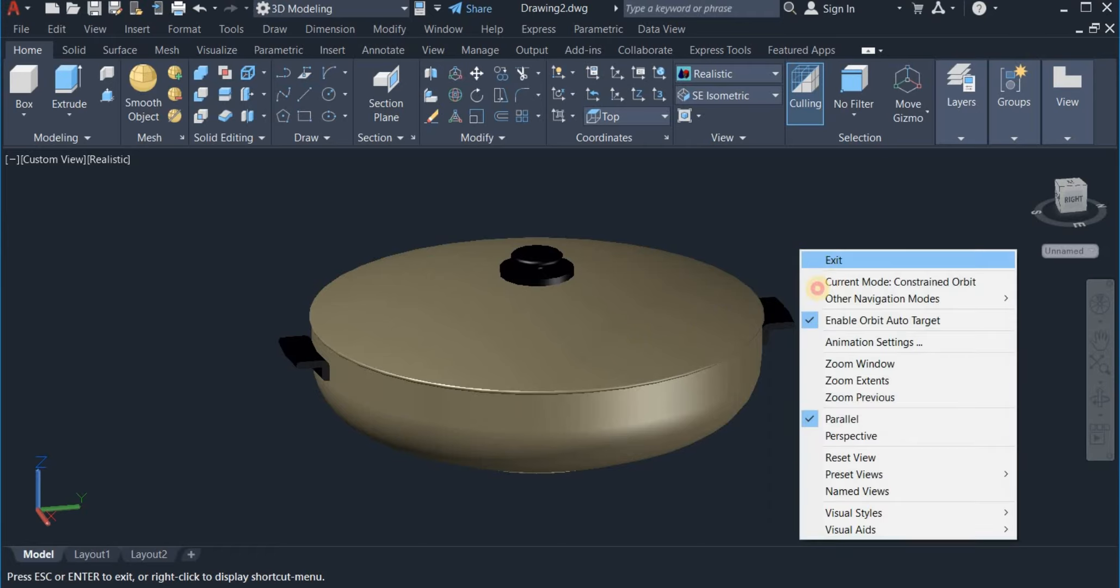
{"action": "left_click", "coordinate": [816, 262]}
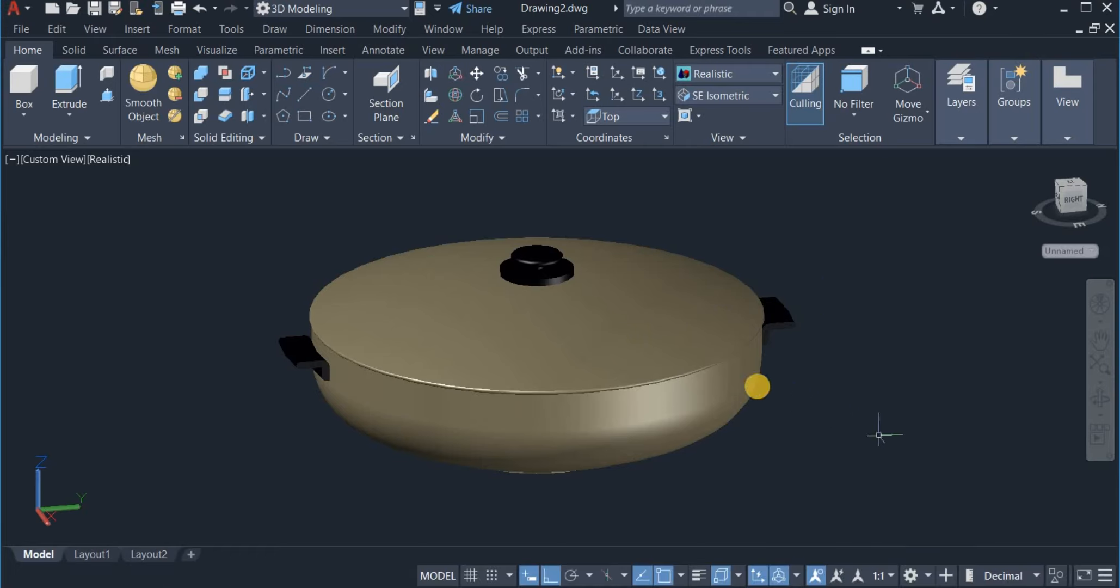
{"action": "left_click", "coordinate": [222, 54]}
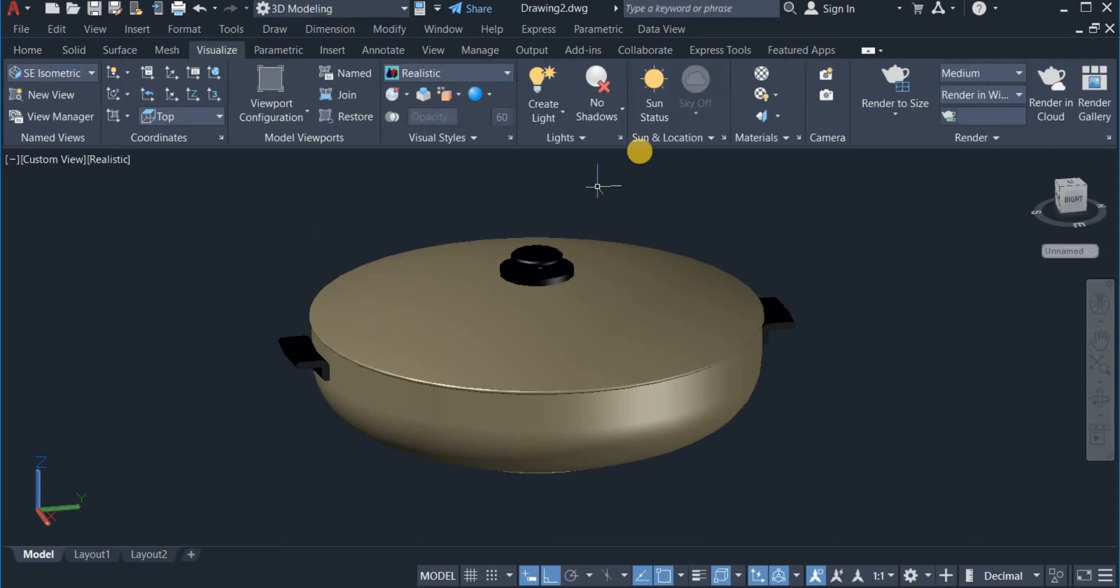
{"action": "left_click", "coordinate": [659, 82]}
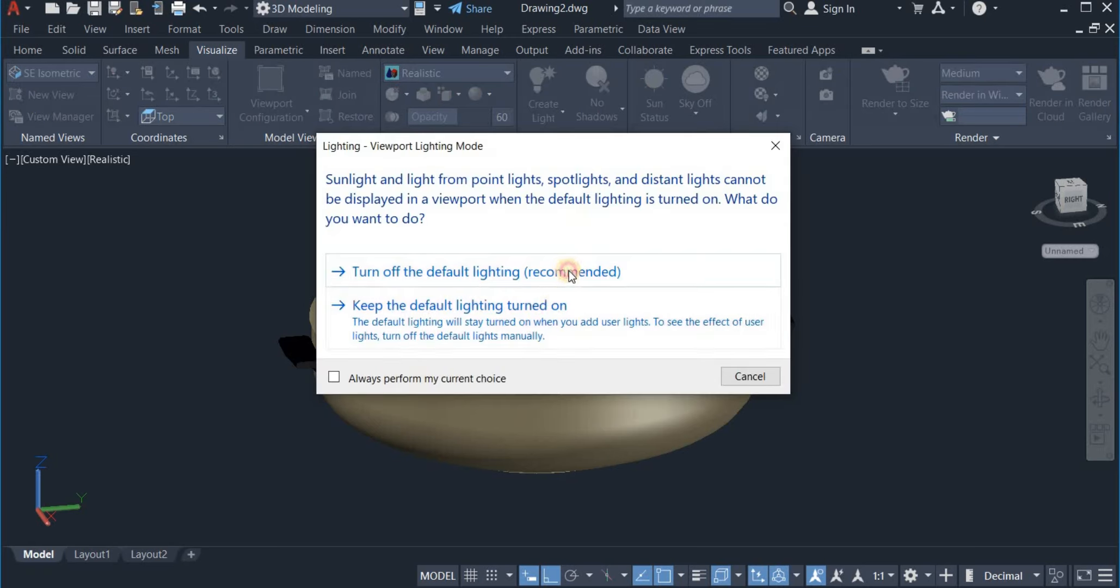
{"action": "left_click", "coordinate": [568, 271]}
{"action": "left_click", "coordinate": [567, 301]}
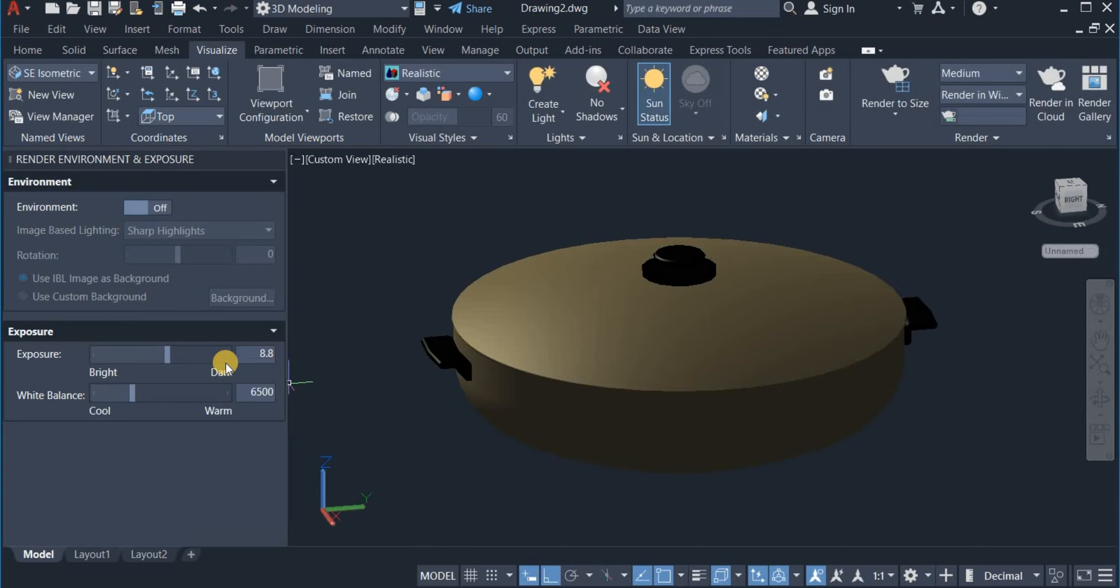
Turn on the render environment with a custom background and brighten the exposure to about 5.9
{"action": "left_click", "coordinate": [130, 209]}
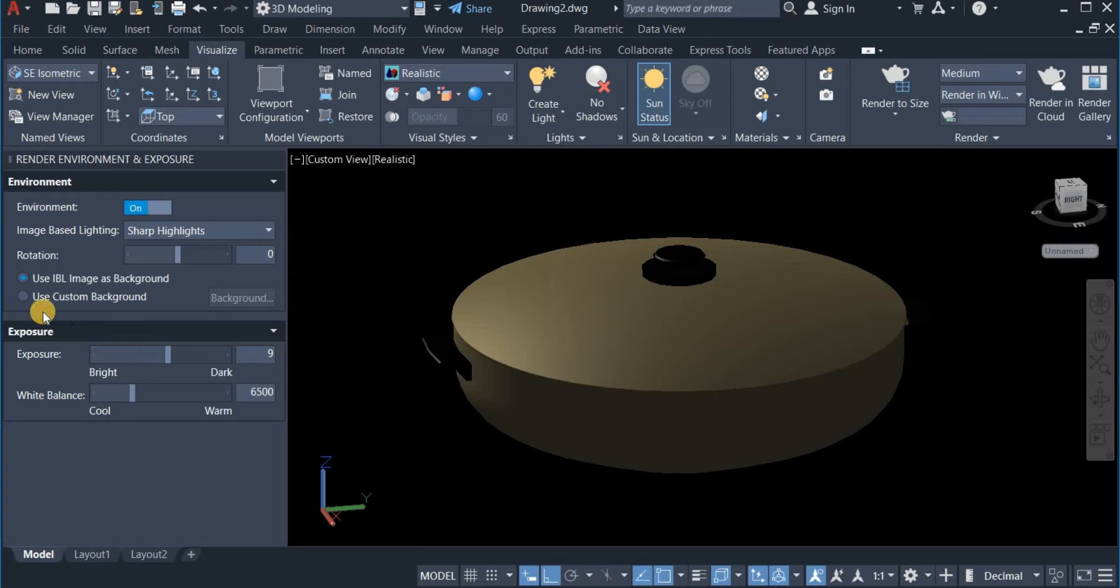
{"action": "left_click", "coordinate": [22, 297]}
{"action": "left_click_drag", "start_coordinate": [166, 362], "coordinate": [150, 362]}
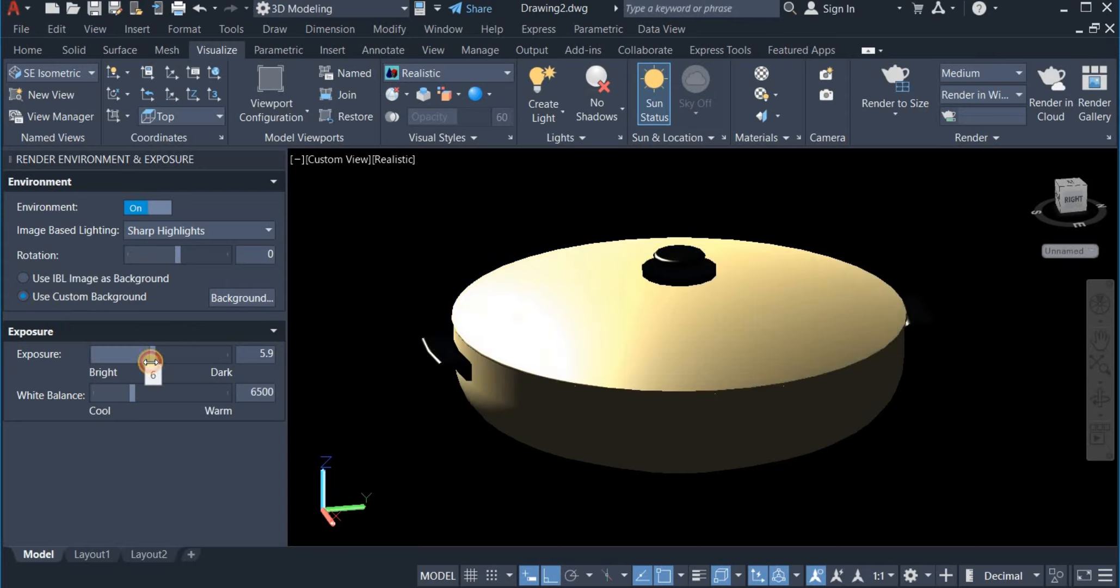
Make the custom environment background a solid dark blue with colour 0,0,128
{"action": "left_click", "coordinate": [249, 301]}
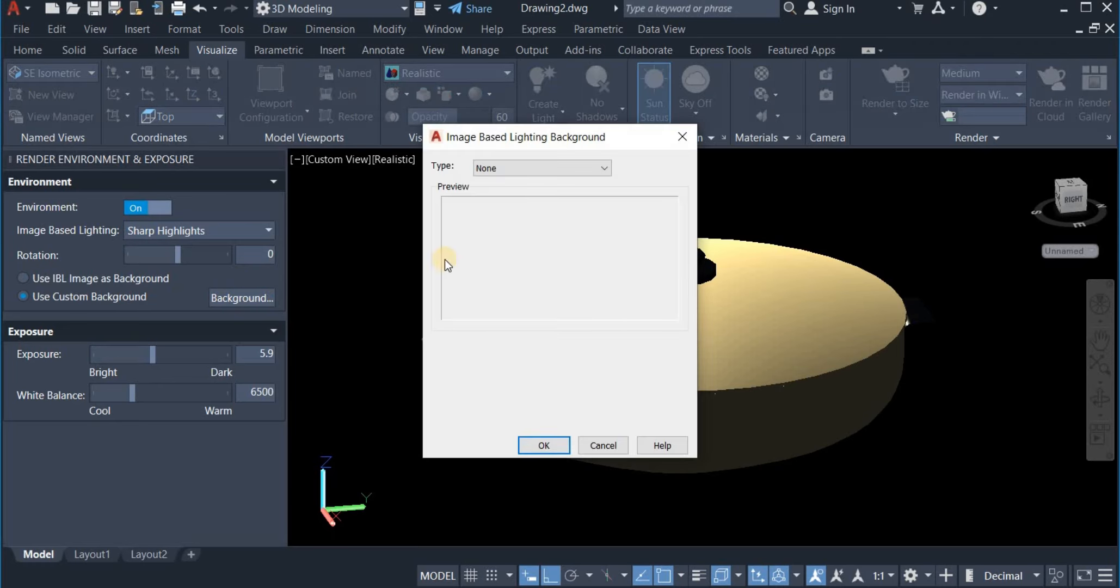
{"action": "left_click", "coordinate": [517, 172]}
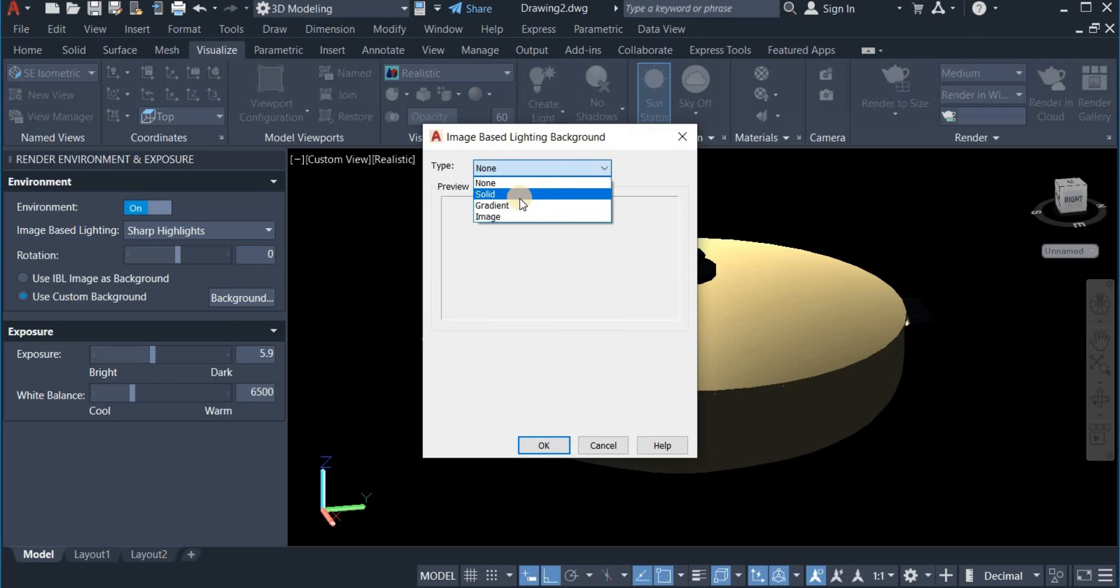
{"action": "left_click", "coordinate": [525, 195]}
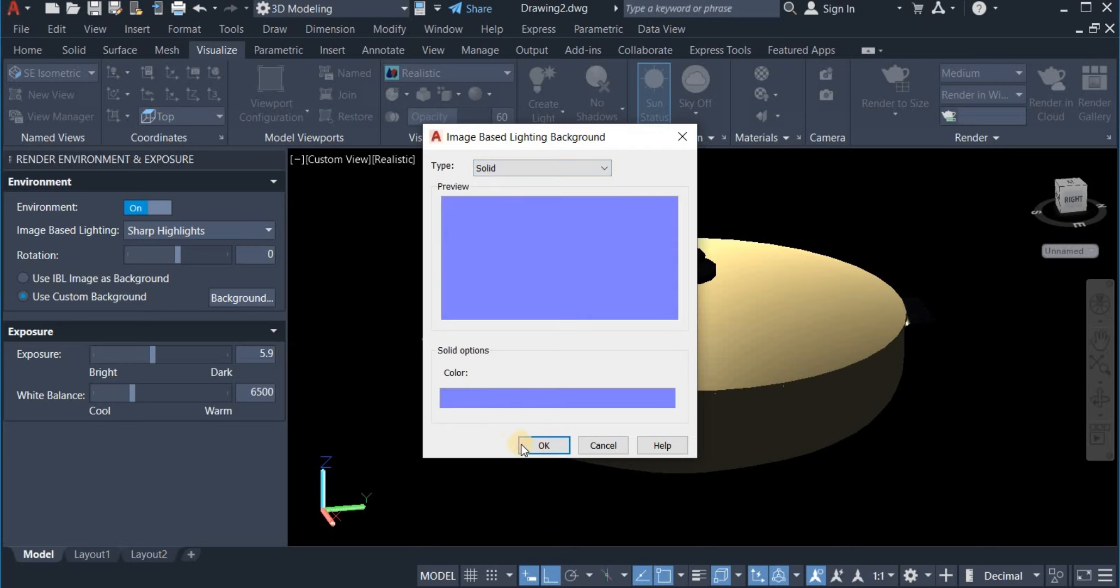
{"action": "left_click", "coordinate": [544, 405]}
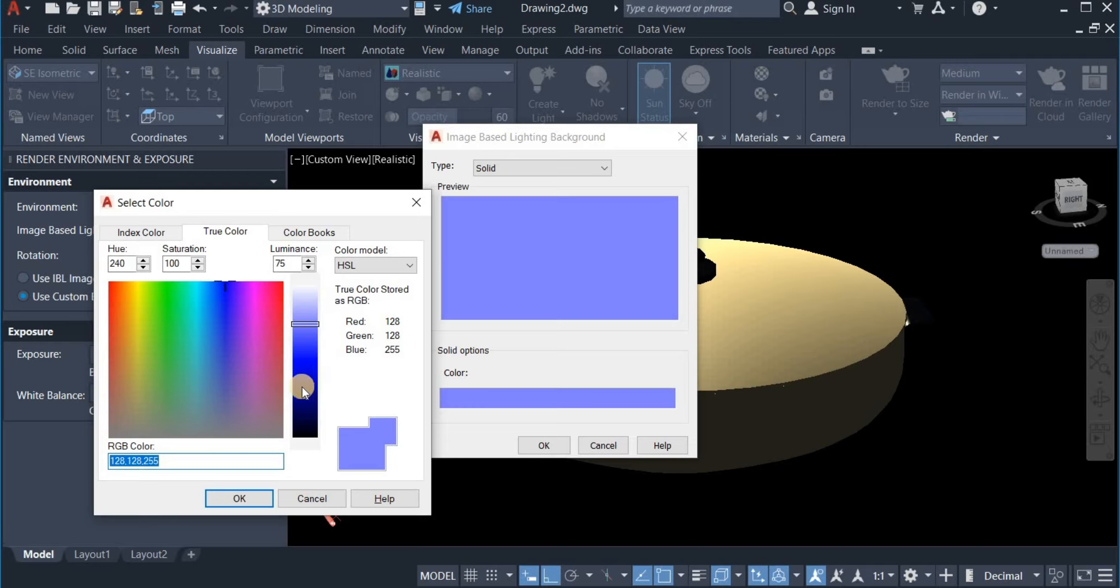
{"action": "left_click", "coordinate": [303, 387]}
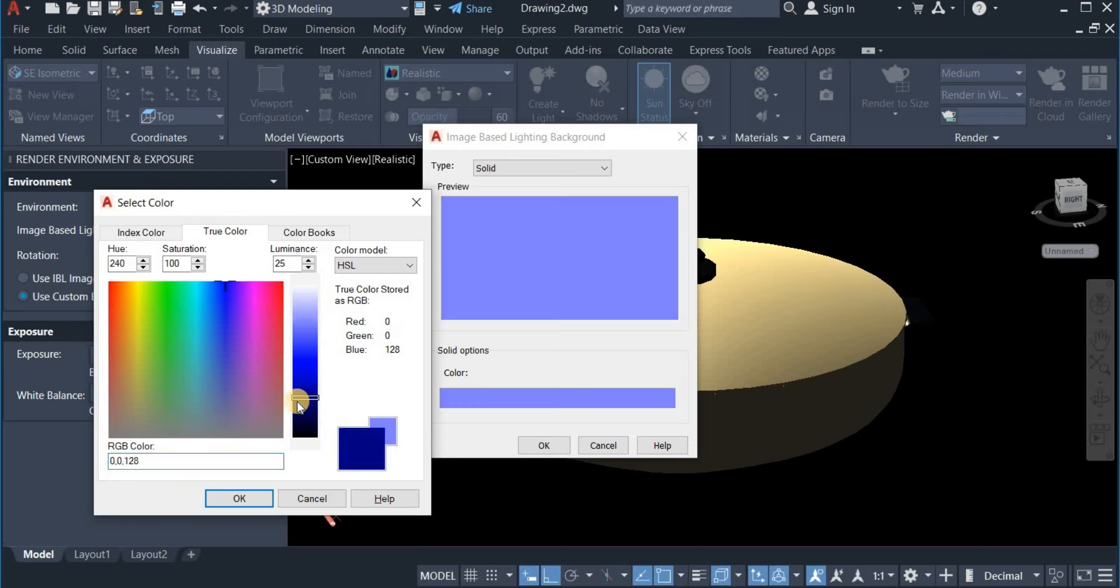
{"action": "left_click", "coordinate": [249, 498]}
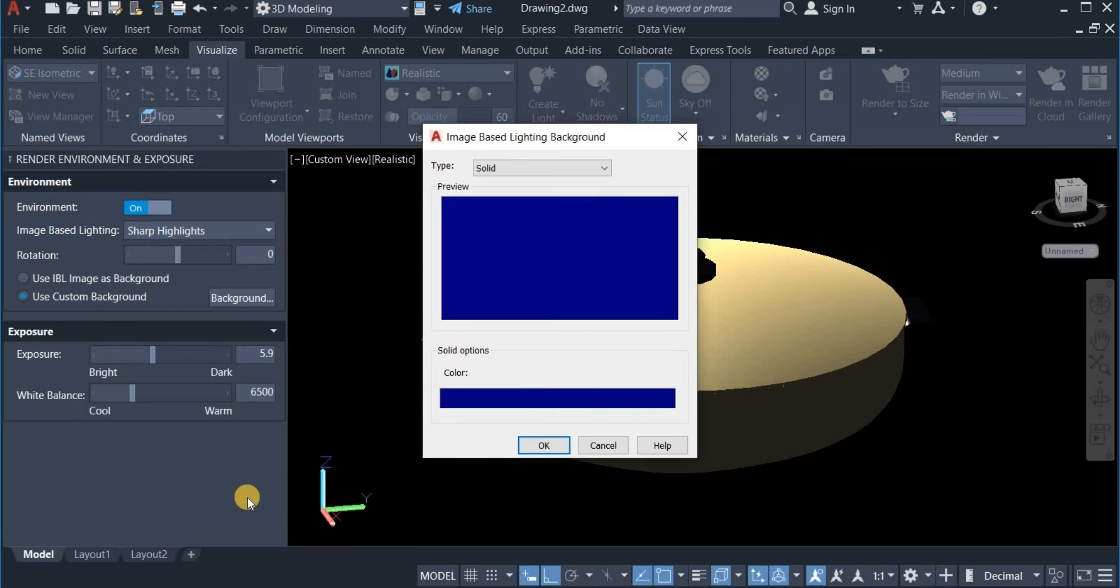
{"action": "left_click", "coordinate": [537, 445]}
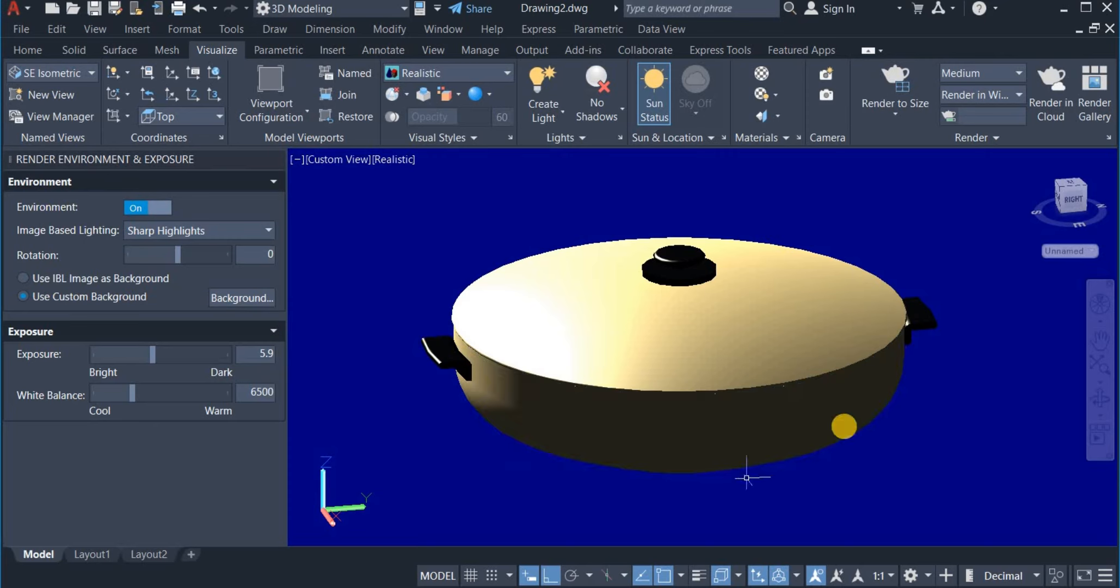
Examine the lit pan against the blue background from several angles and close the render environment settings
{"action": "middle_click_drag", "start_coordinate": [949, 446], "coordinate": [857, 441]}
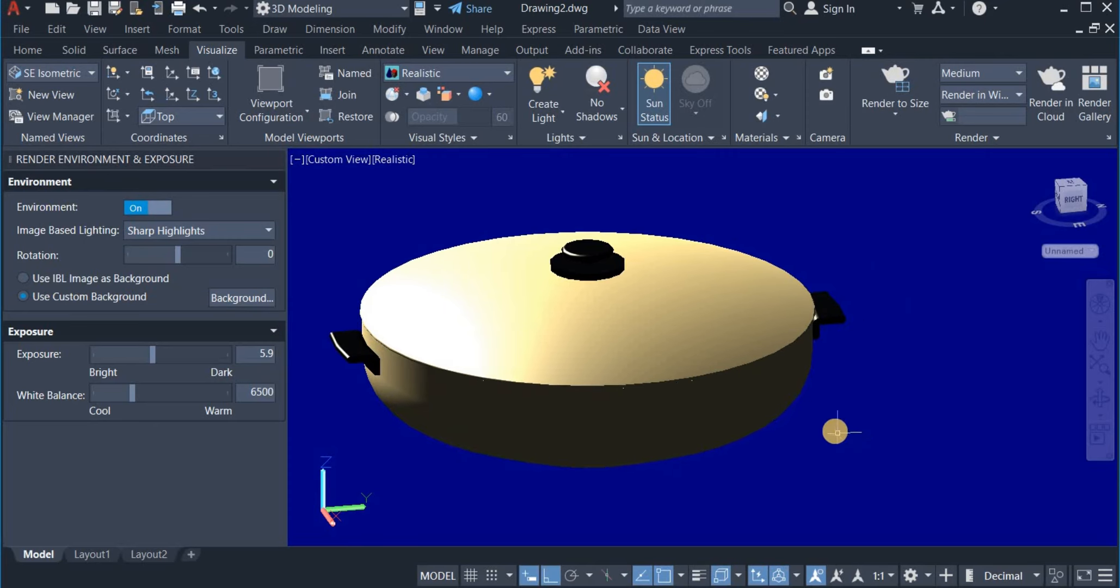
{"action": "scroll", "coordinate": [825, 430], "scroll_direction": "up", "scroll_amount": 3}
{"action": "scroll", "coordinate": [825, 431], "scroll_direction": "down", "scroll_amount": 4}
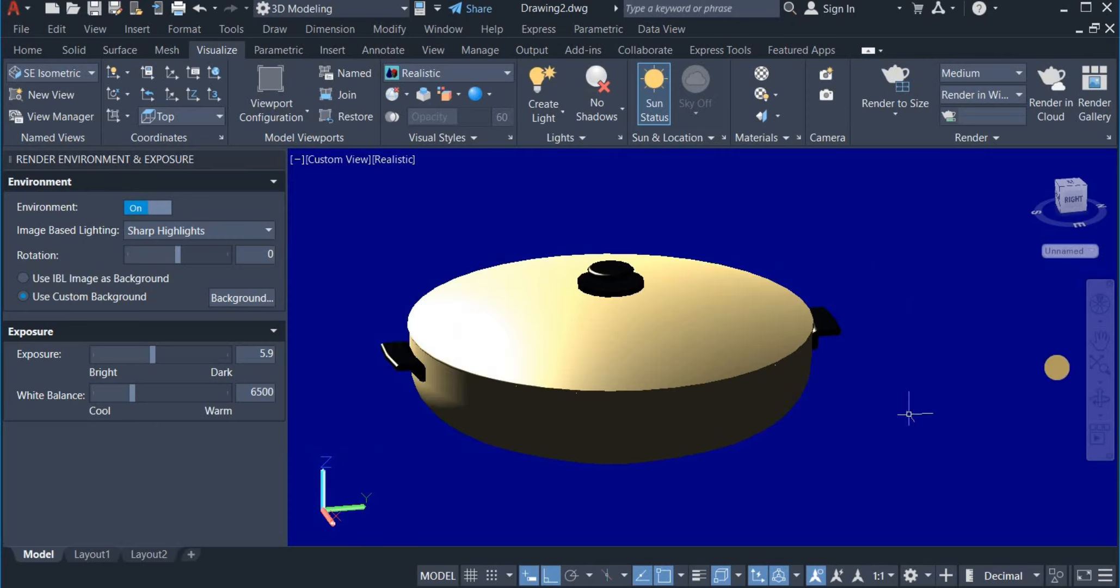
{"action": "left_click_drag", "start_coordinate": [1041, 425], "coordinate": [942, 423]}
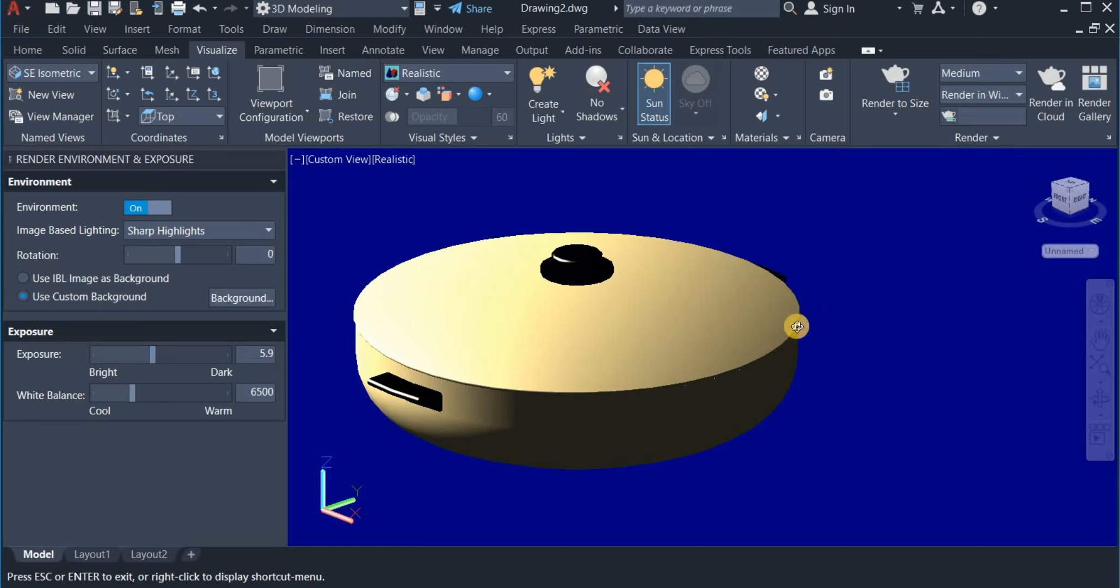
{"action": "left_click_drag", "start_coordinate": [797, 326], "coordinate": [768, 393]}
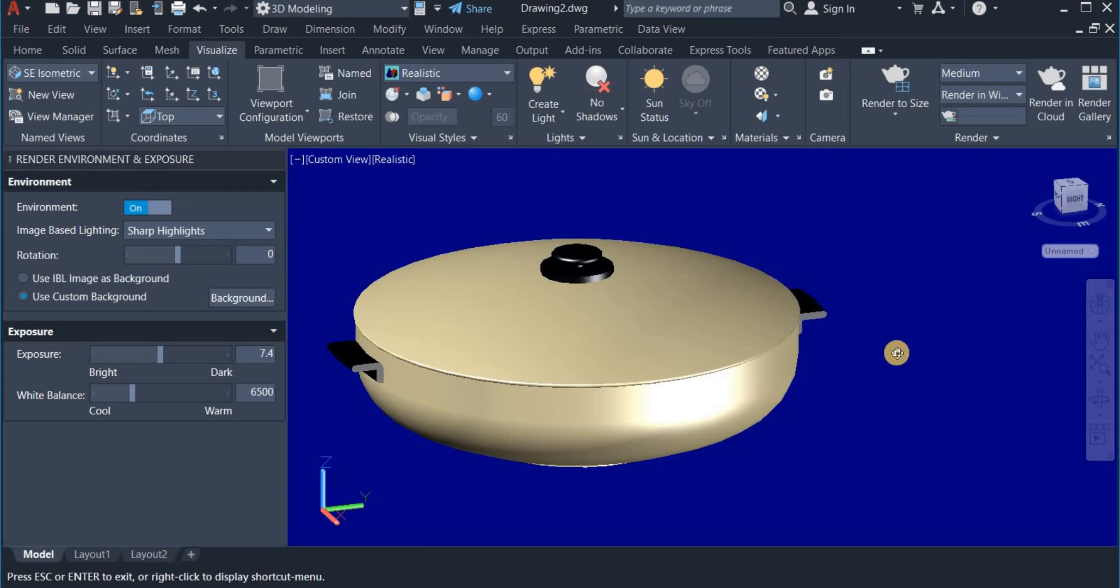
{"action": "left_click_drag", "start_coordinate": [853, 390], "coordinate": [712, 396]}
{"action": "right_click", "coordinate": [757, 223]}
{"action": "left_click", "coordinate": [768, 234]}
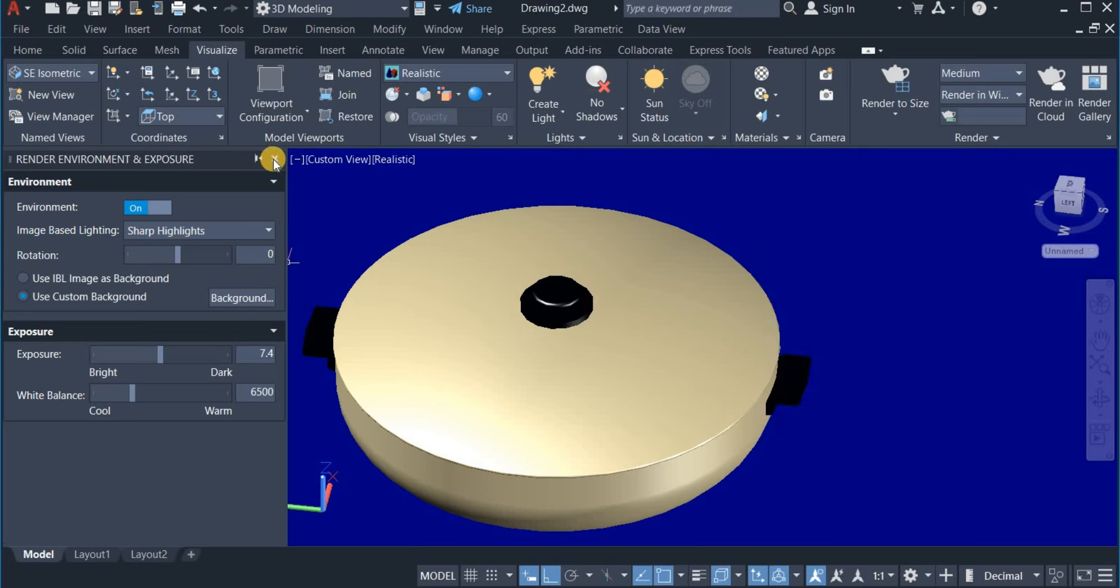
{"action": "left_click", "coordinate": [274, 159]}
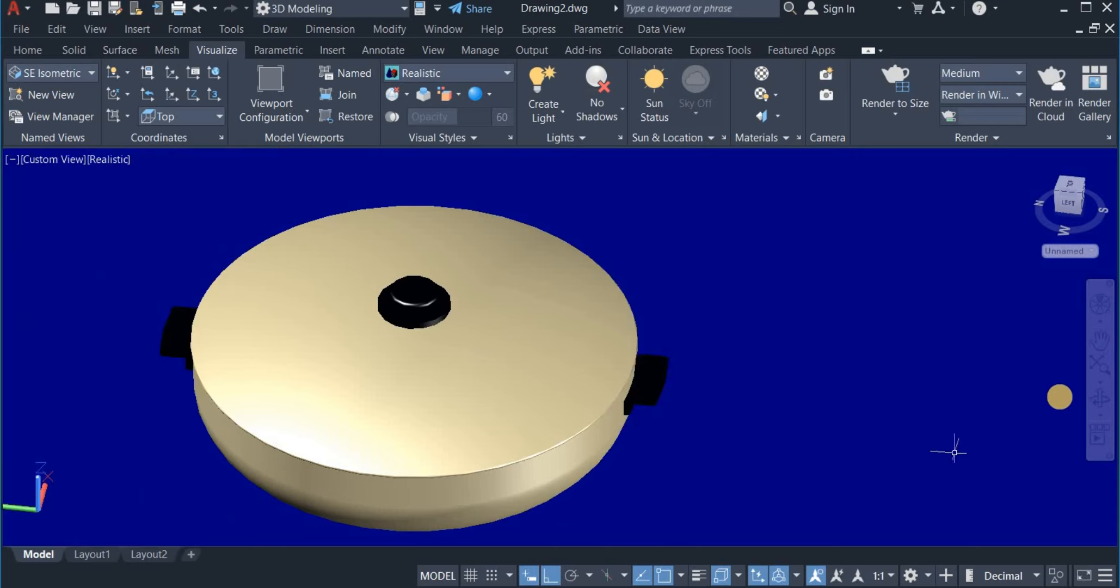
Hide the lid and its knob and inspect the open pan's interior and side handles
{"action": "left_click", "coordinate": [1100, 398]}
{"action": "left_click_drag", "start_coordinate": [834, 420], "coordinate": [855, 305]}
{"action": "right_click", "coordinate": [855, 306]}
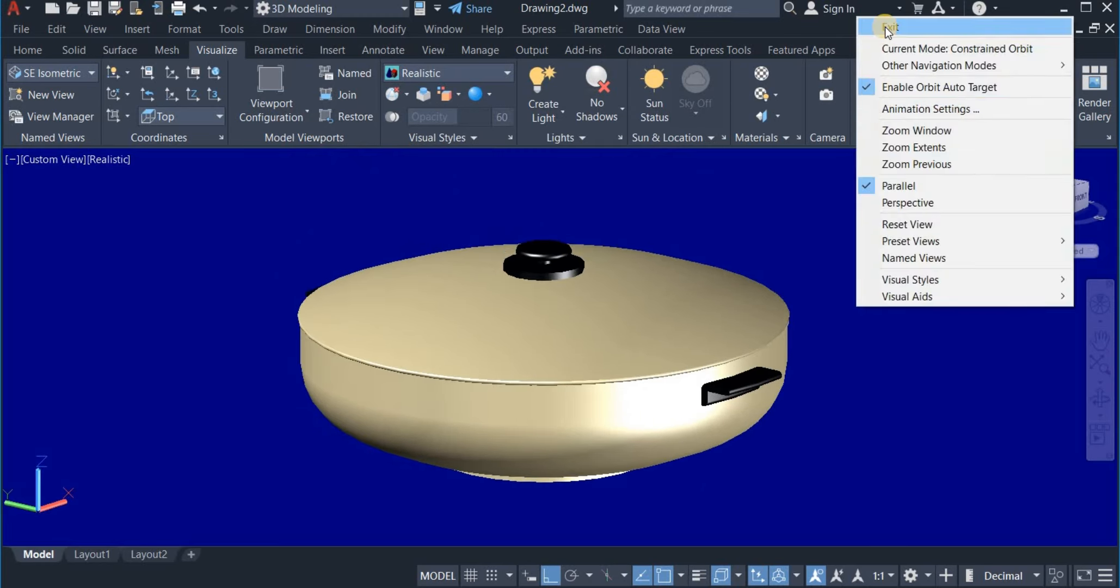
{"action": "left_click", "coordinate": [884, 26]}
{"action": "left_click", "coordinate": [657, 293]}
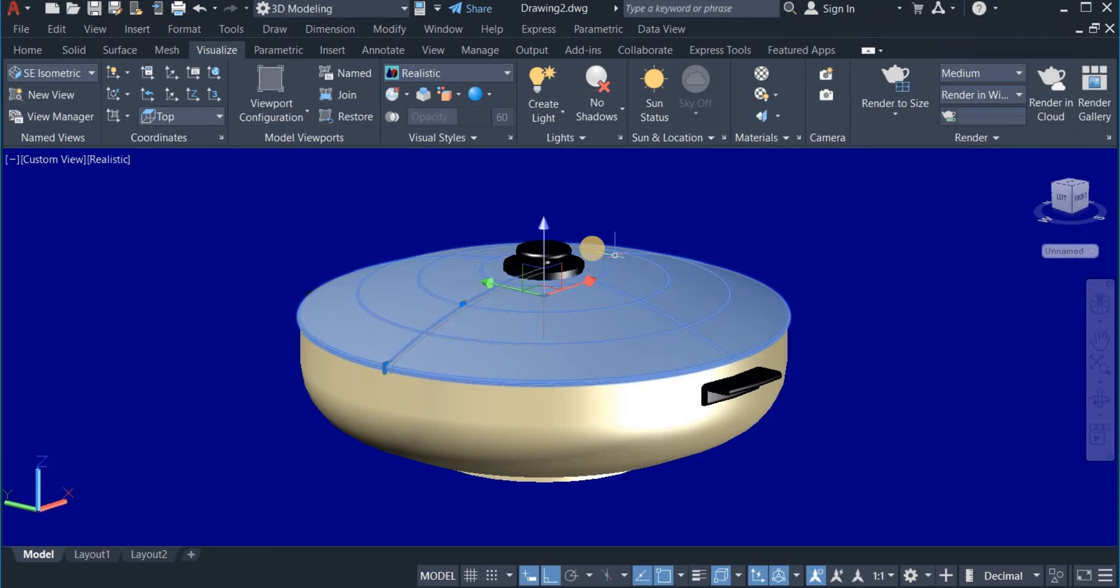
{"action": "left_click", "coordinate": [569, 250]}
{"action": "right_click", "coordinate": [697, 193]}
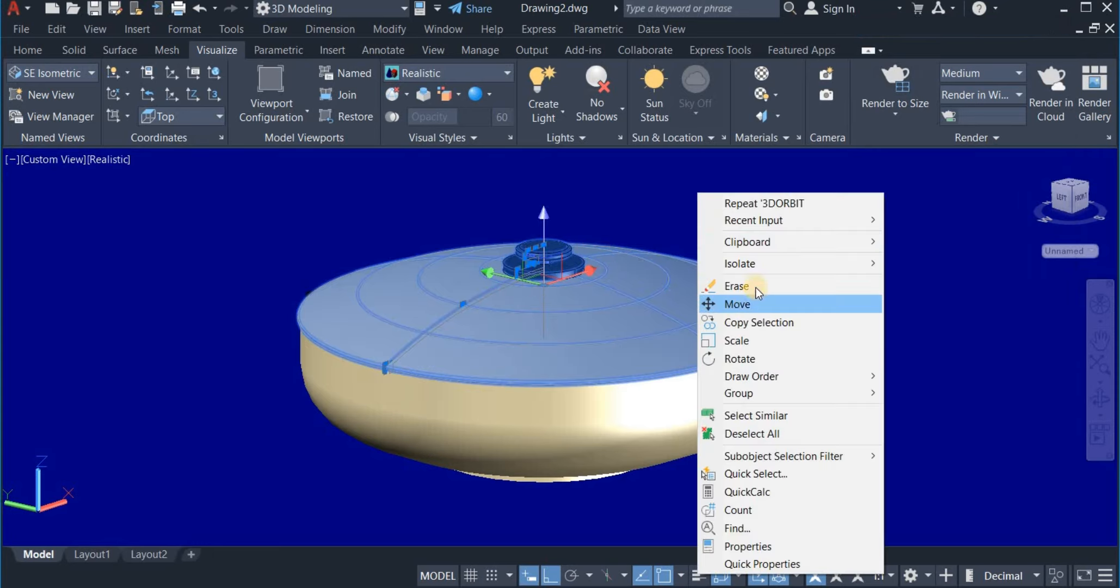
{"action": "left_click", "coordinate": [757, 283]}
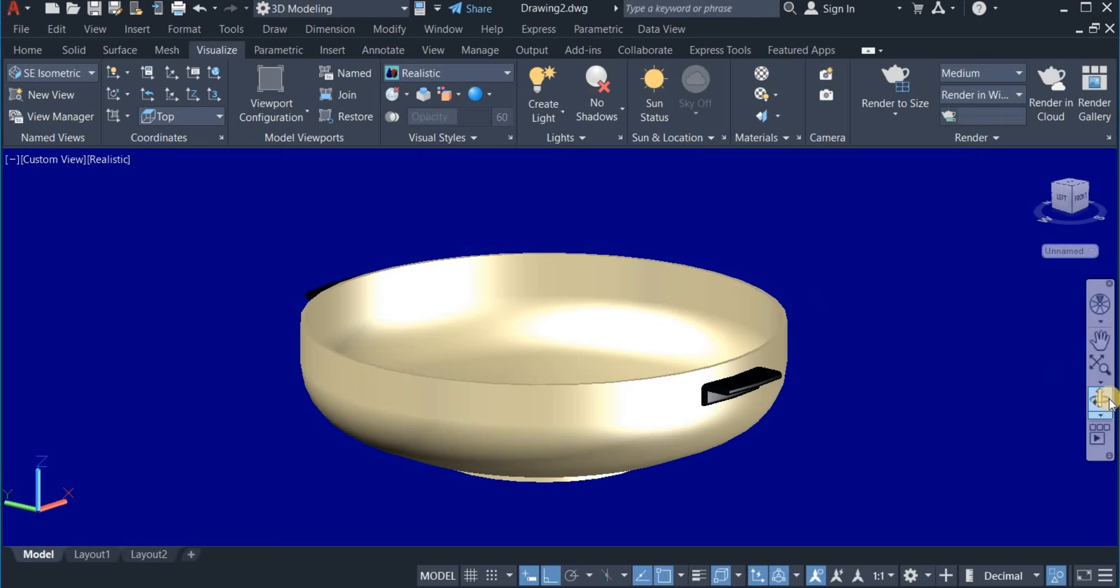
{"action": "left_click_drag", "start_coordinate": [1049, 373], "coordinate": [827, 445]}
{"action": "right_click", "coordinate": [854, 253]}
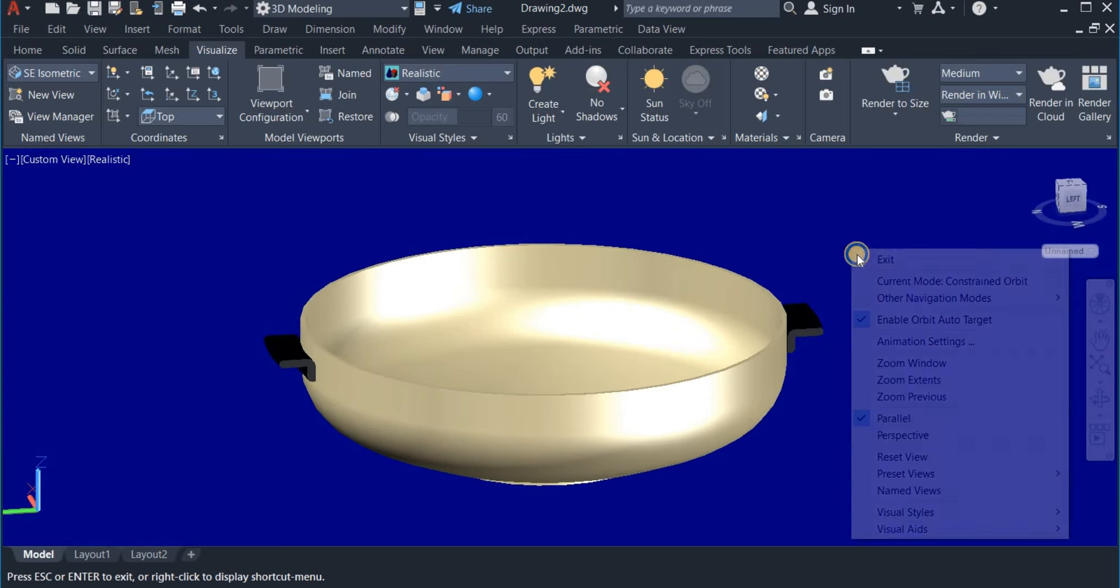
{"action": "left_click", "coordinate": [870, 256]}
End object isolation to restore the lid and knob, and view the complete pan up close
{"action": "right_click", "coordinate": [780, 216]}
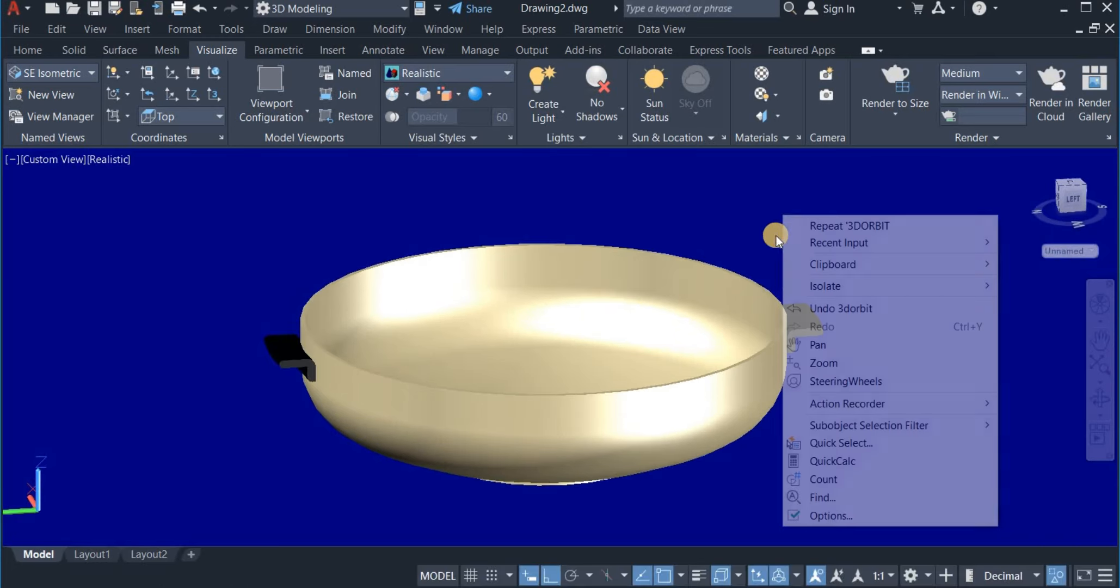
{"action": "mouse_move", "coordinate": [837, 282]}
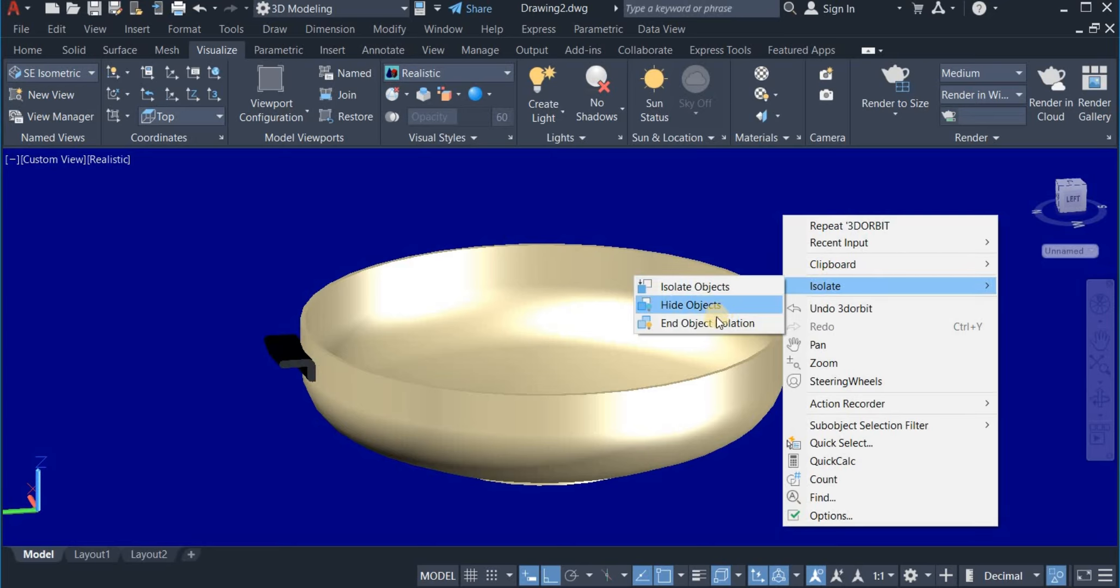
{"action": "left_click", "coordinate": [711, 322]}
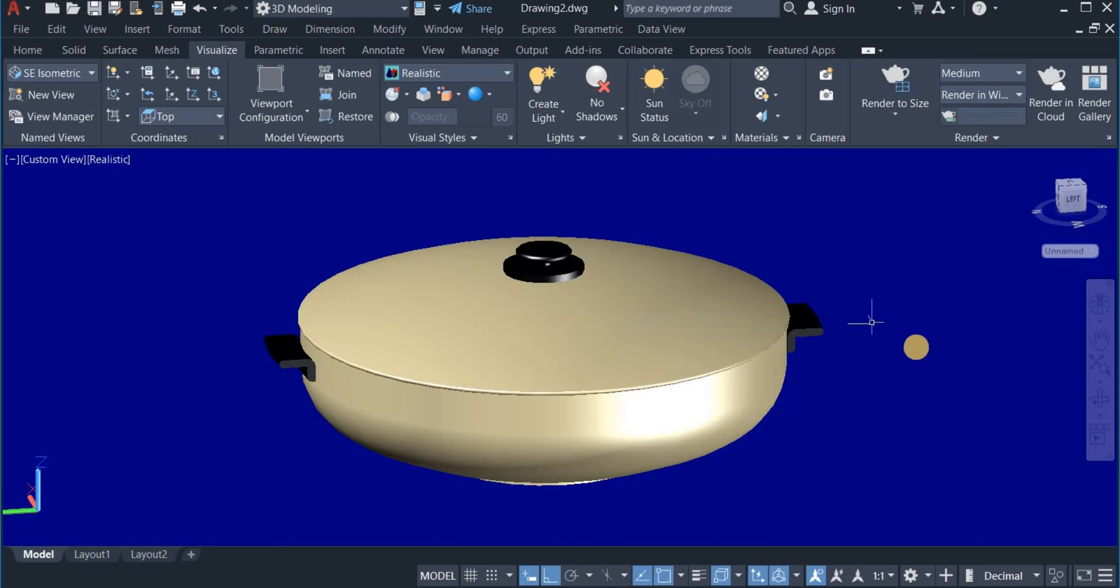
{"action": "key", "text": "Return"}
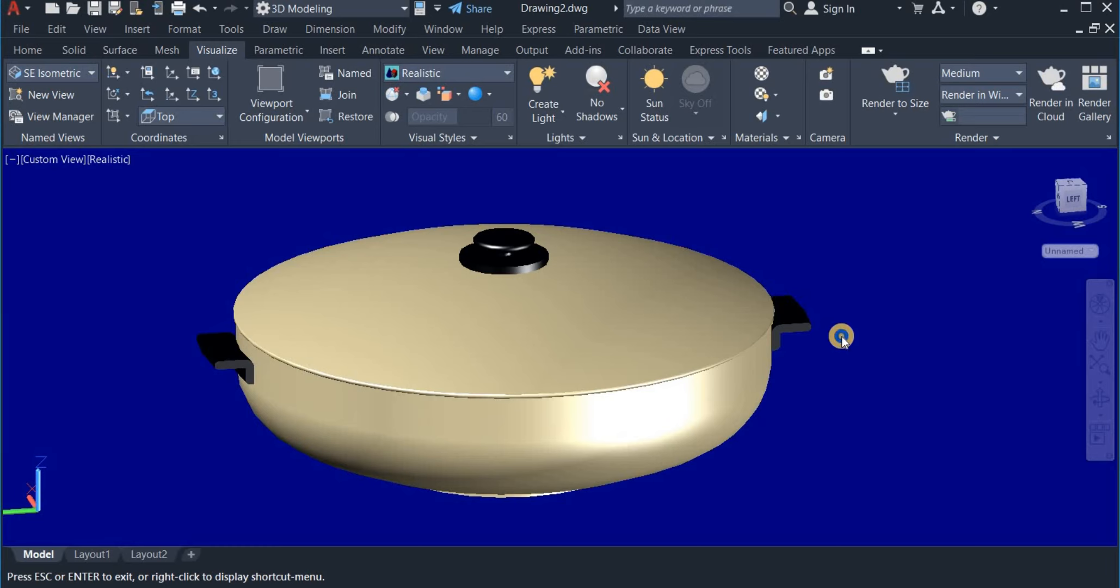
{"action": "right_click", "coordinate": [842, 337]}
{"action": "left_click", "coordinate": [867, 59]}
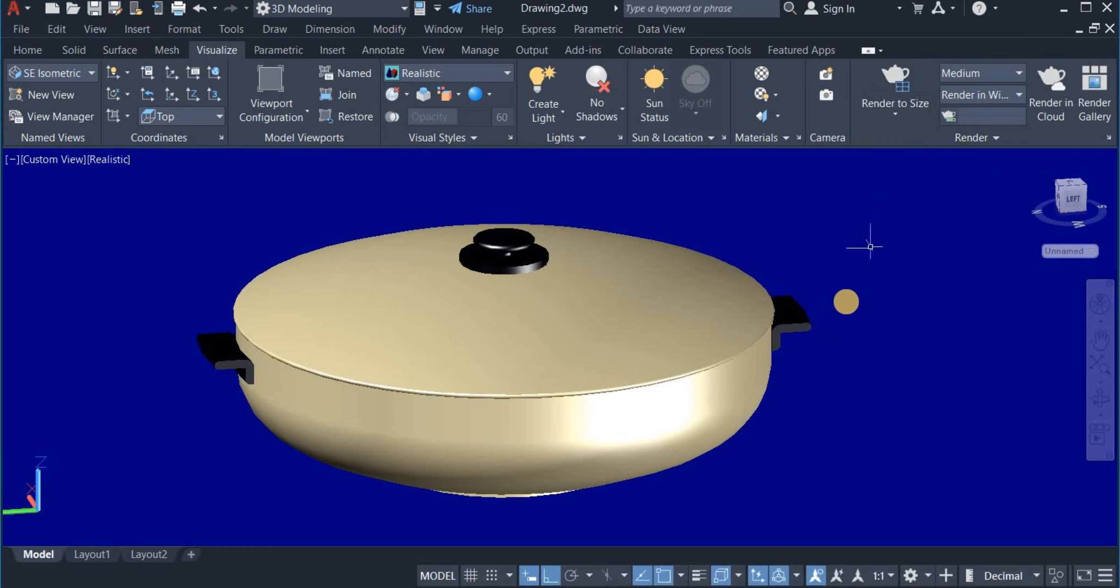